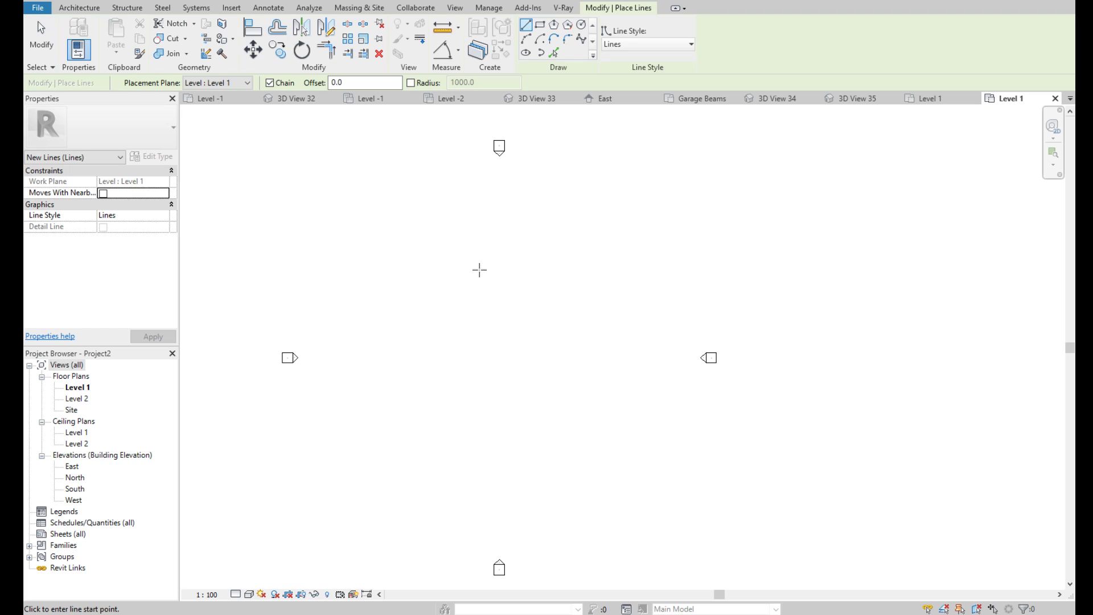
Draw the outline's 20000-long vertical edge on Level 1
click(479, 270)
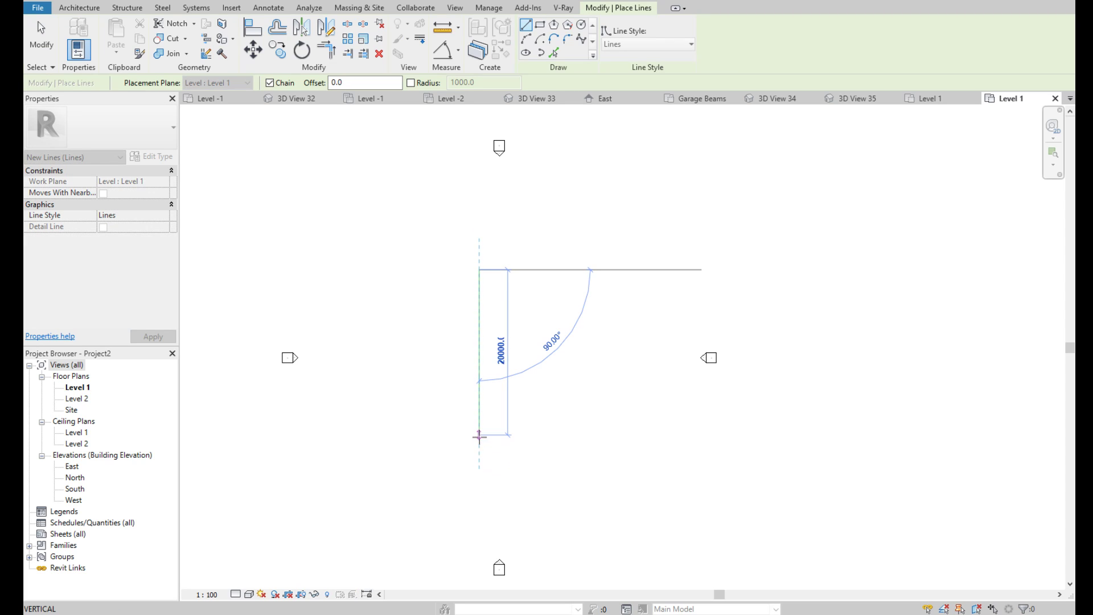
scroll(479, 436, up, 3)
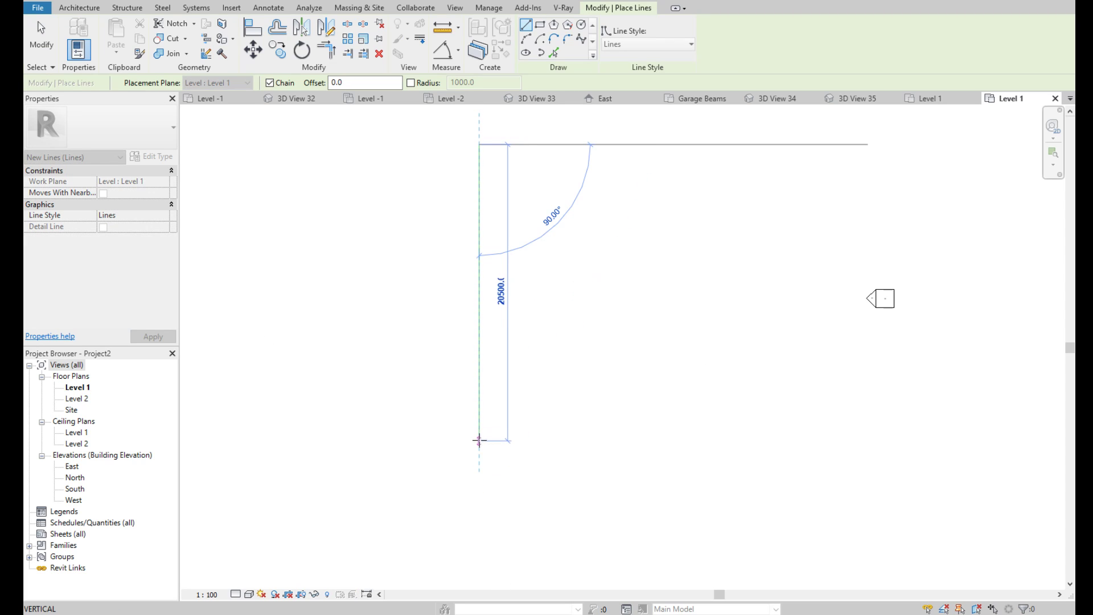
click(479, 434)
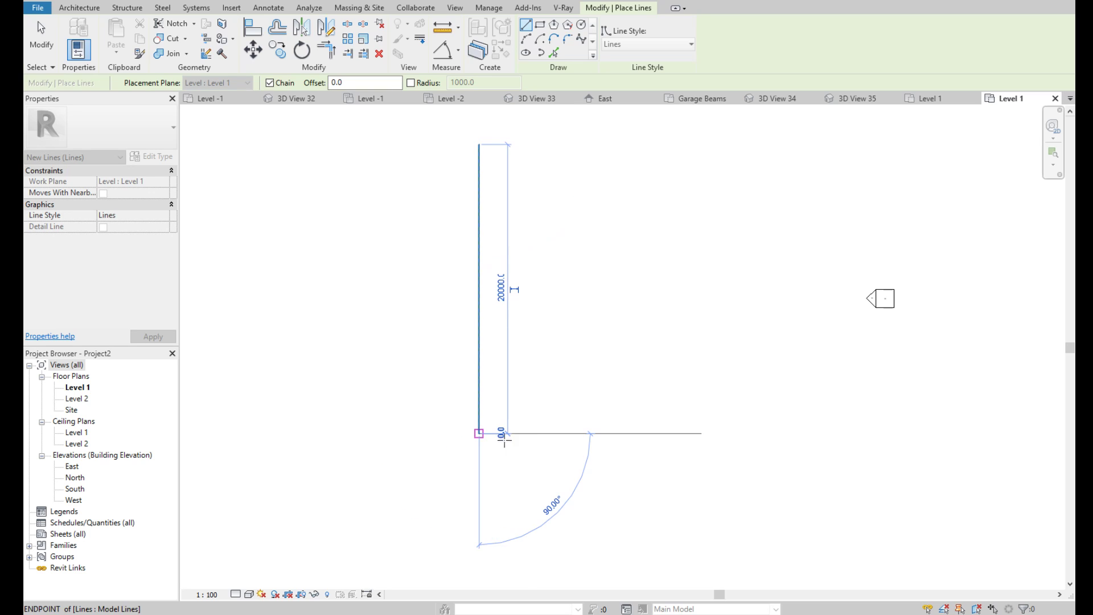
scroll(487, 378, down, 2)
scroll(496, 319, up, 2)
key(Escape)
Add the 7400 top edge, 135° diagonal lower-left edge and left side to close the outline
click(511, 201)
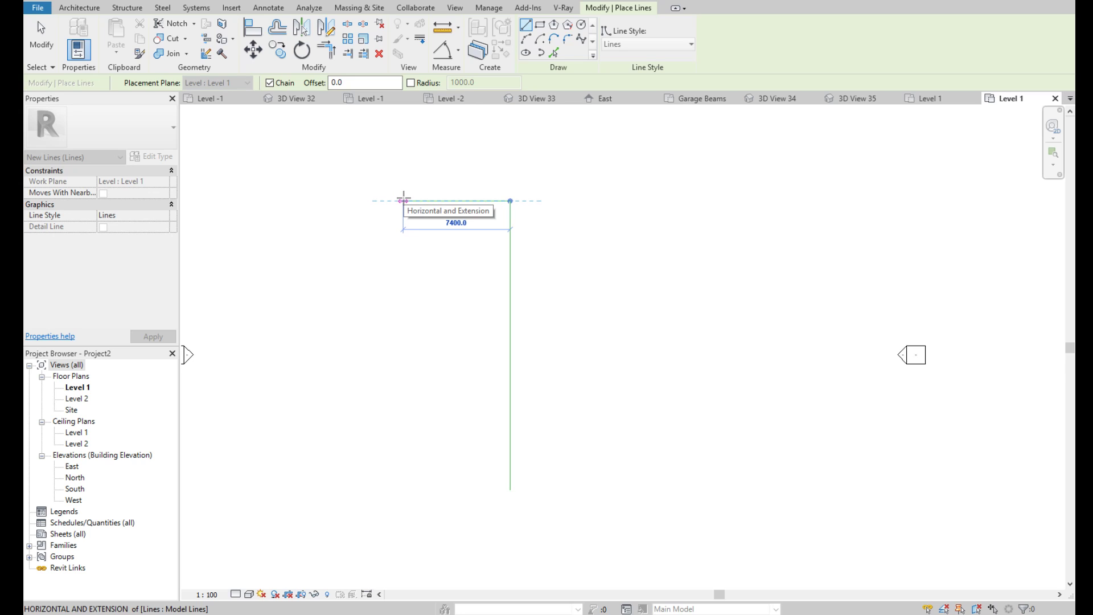
click(403, 200)
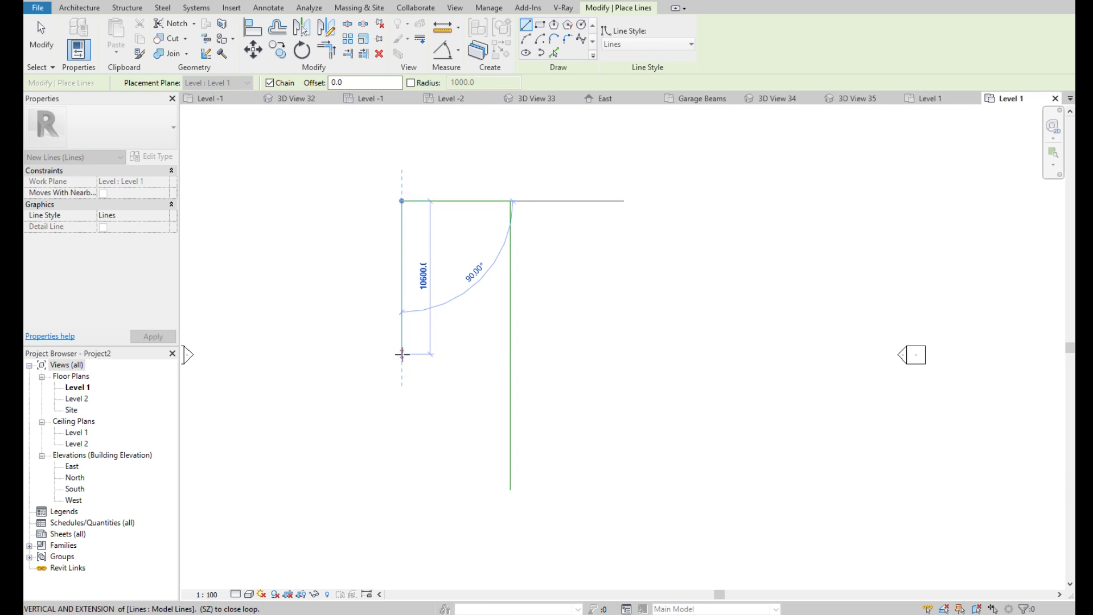
key(Escape)
click(510, 490)
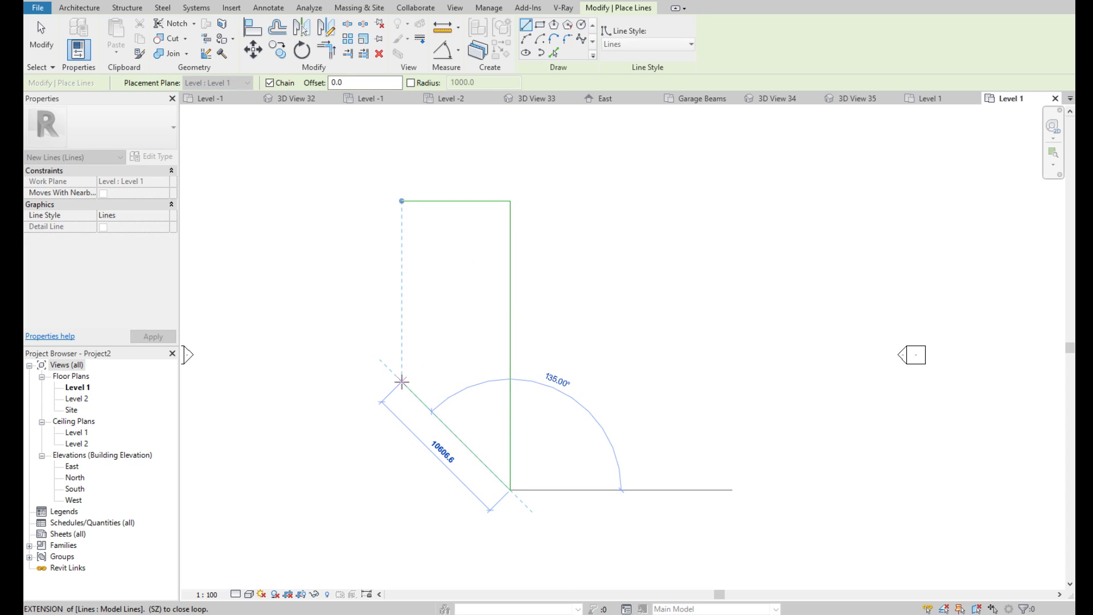
click(402, 381)
click(402, 200)
Draw a 2800-wide rectangle of model lines off the tall outline's right side
scroll(546, 330, down, 2)
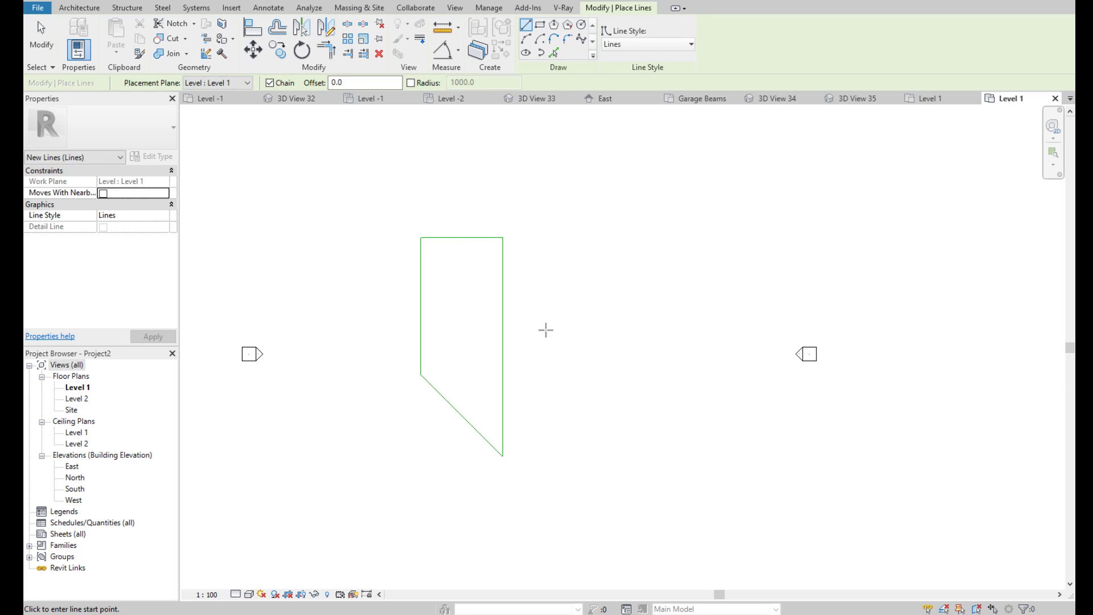
scroll(546, 331, up, 2)
click(478, 195)
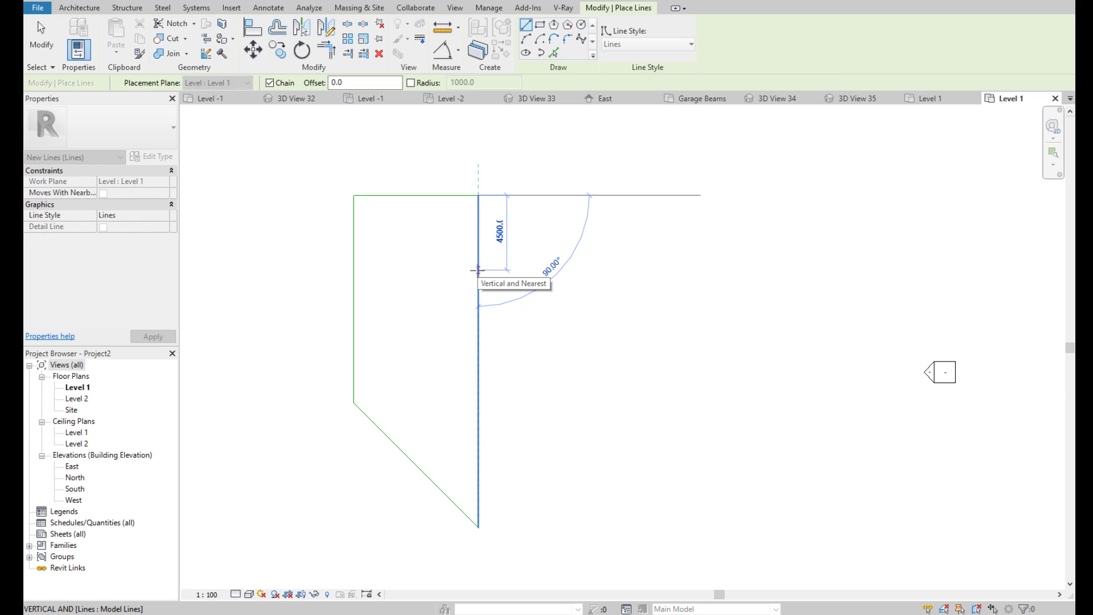
key(Escape)
scroll(503, 258, up, 1)
scroll(489, 265, up, 1)
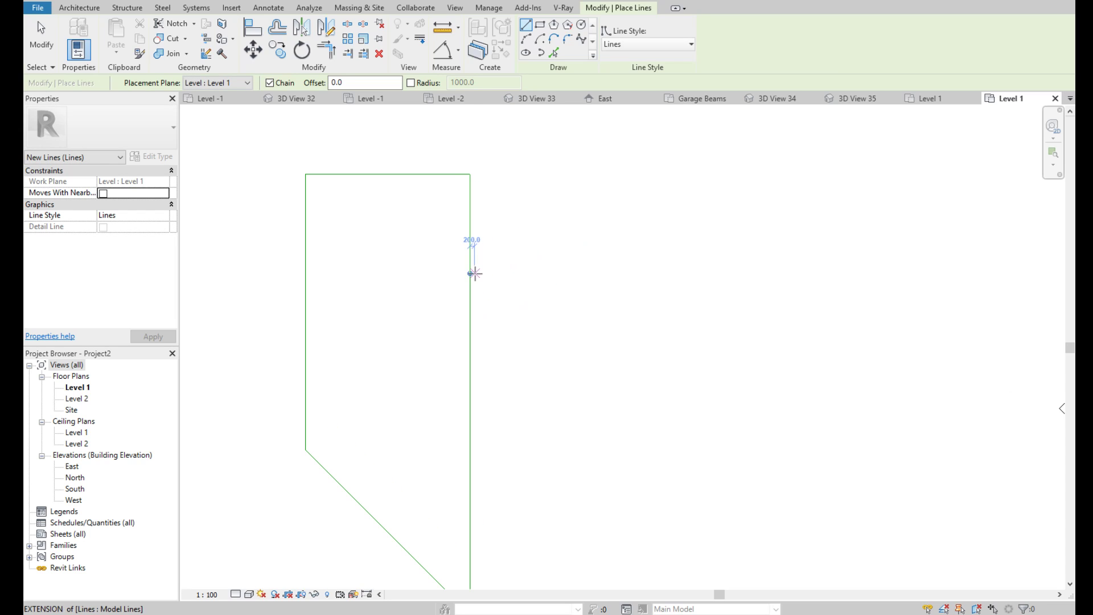
click(471, 273)
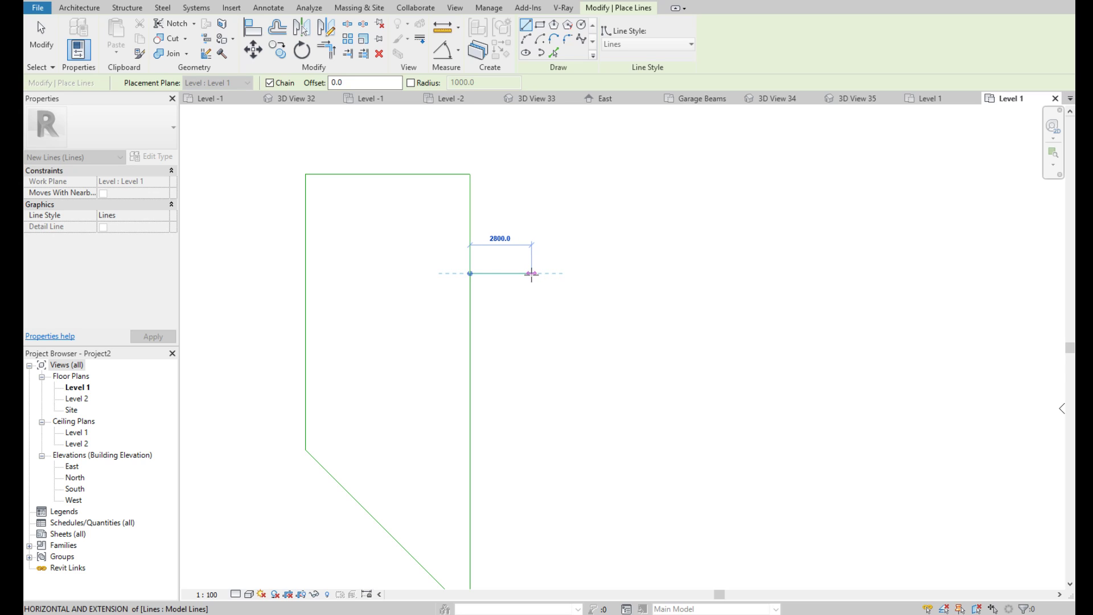
click(535, 273)
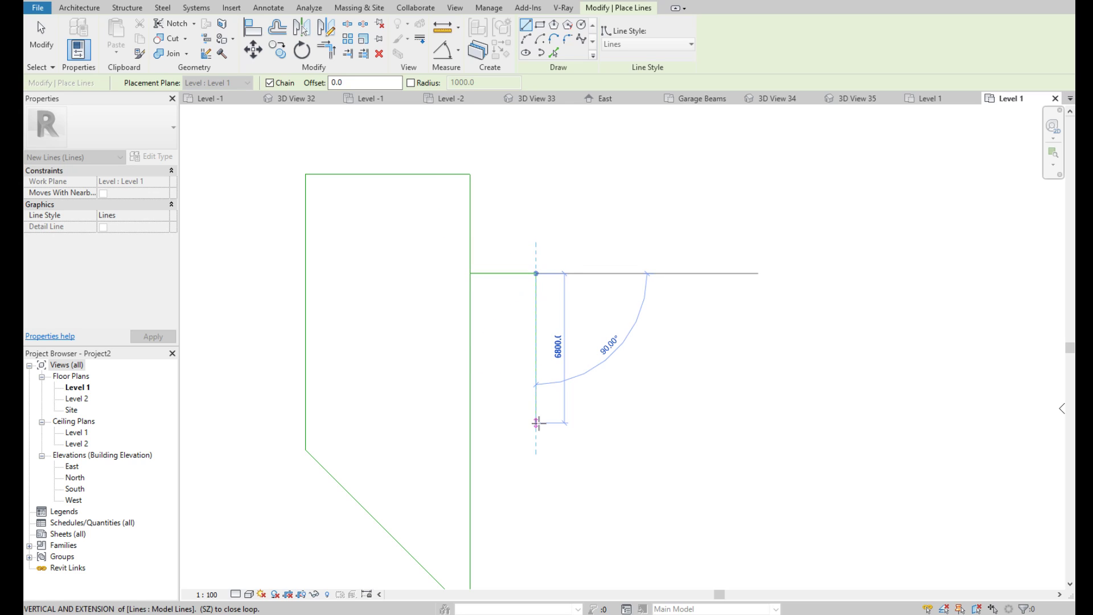
click(535, 450)
scroll(493, 410, down, 2)
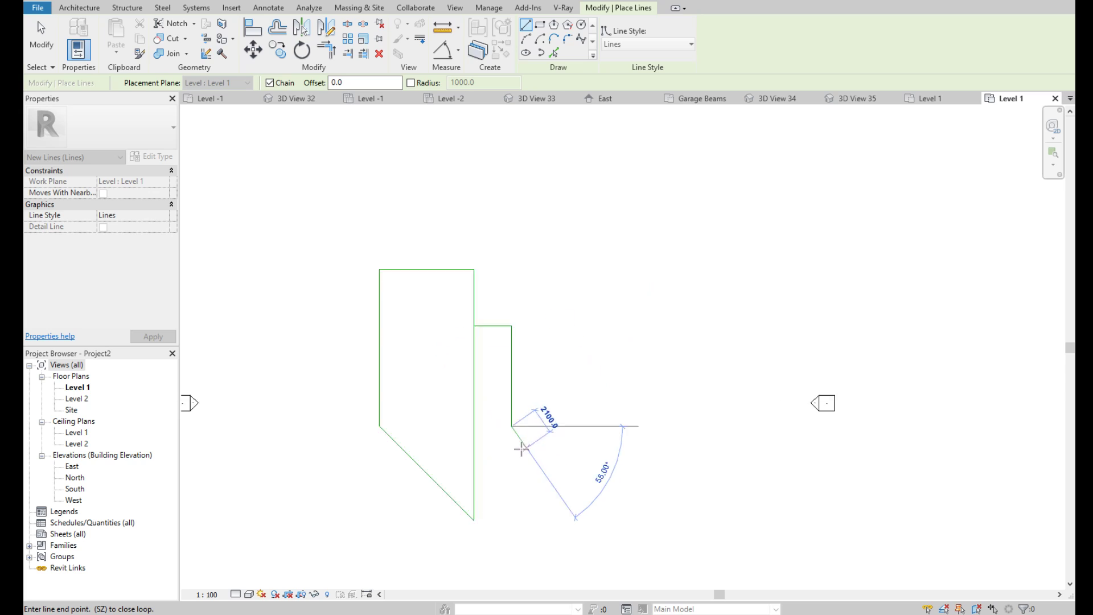
middle_drag(520, 444, 463, 420)
click(458, 418)
scroll(471, 435, down, 3)
scroll(471, 383, up, 5)
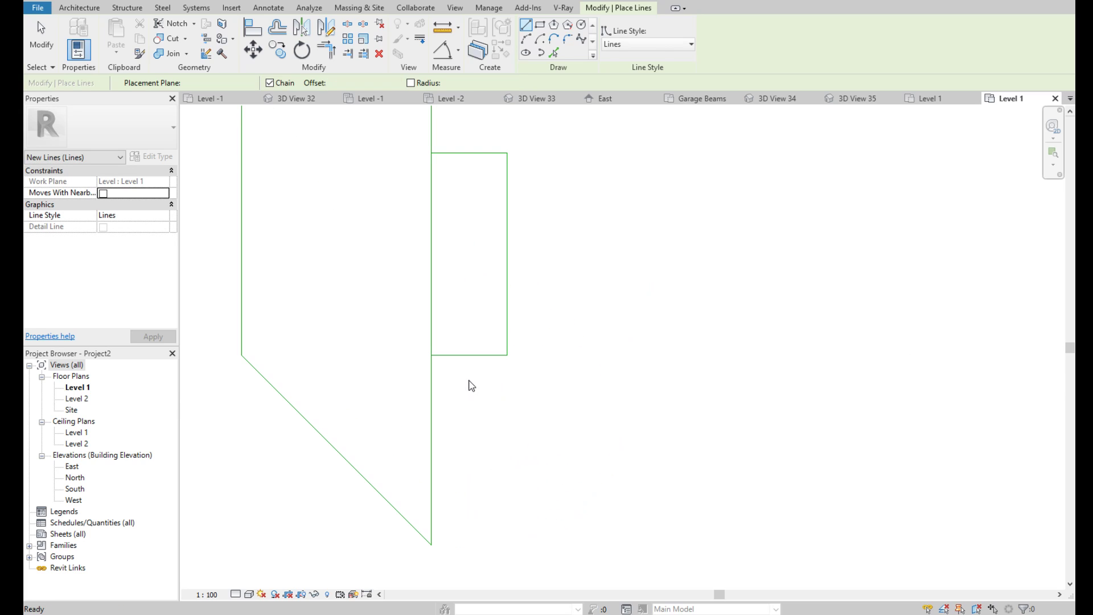
key(Escape)
key(Escape)
Move the rectangle's bottom edge 1500 down
click(471, 355)
click(253, 49)
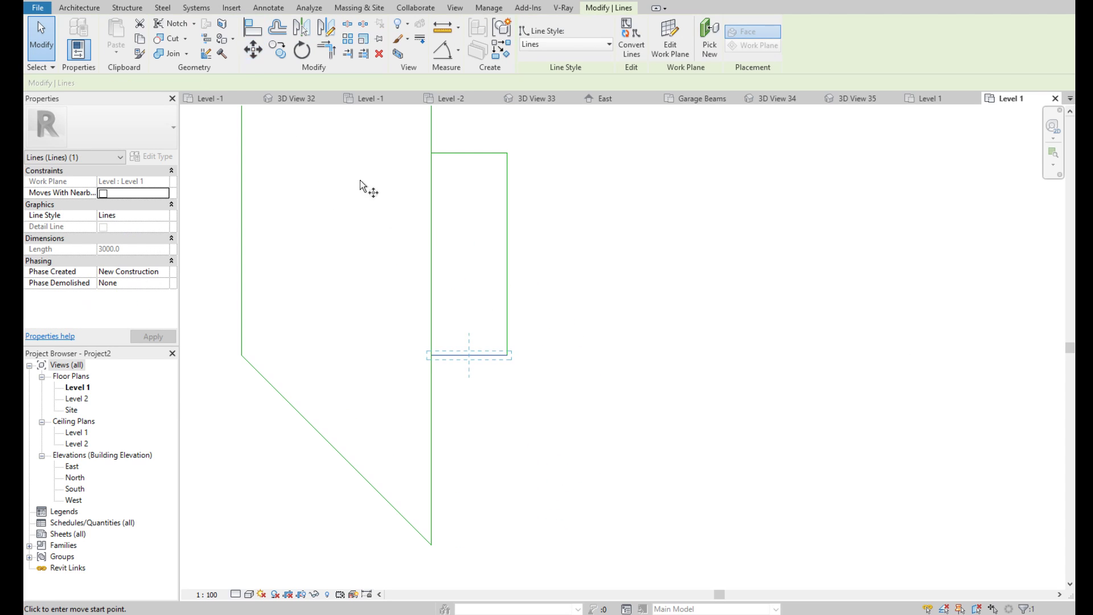
click(507, 355)
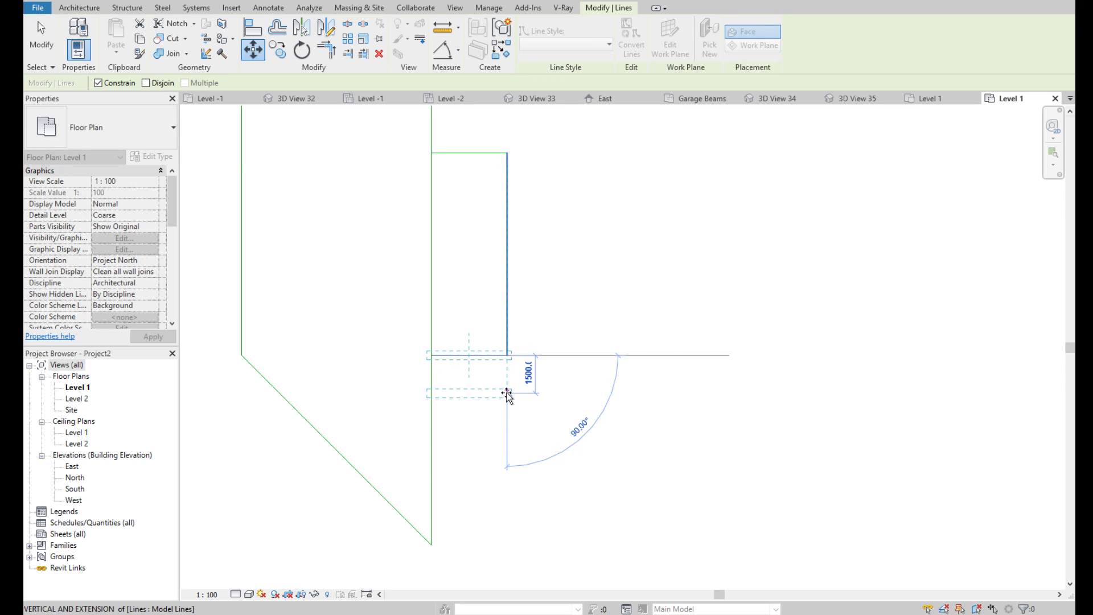
click(507, 393)
key(Escape)
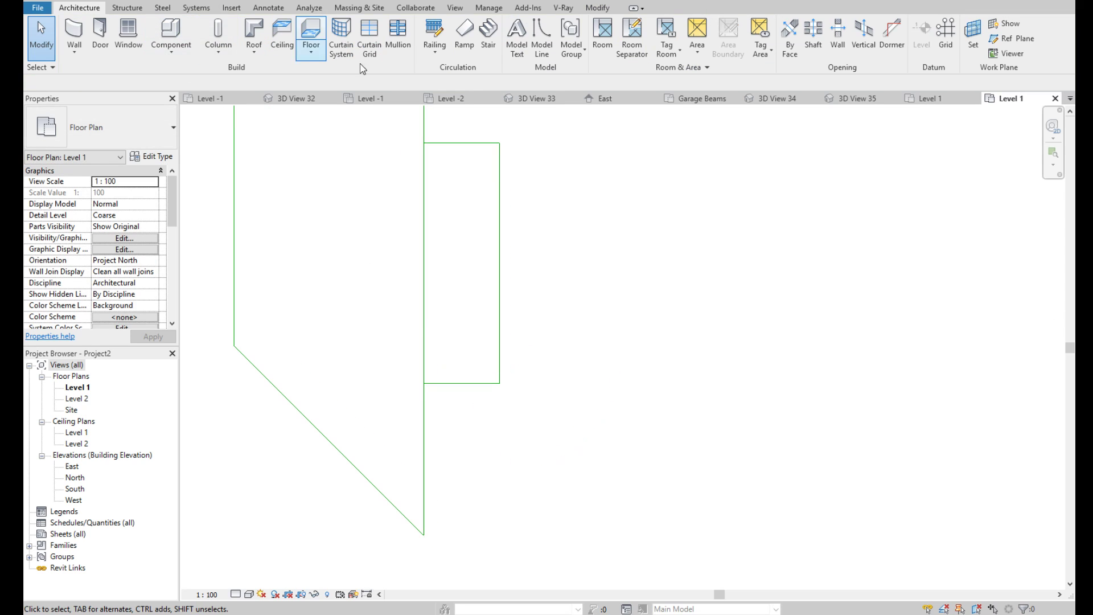
Draw a 45° diagonal model line from the rectangle's top-right corner
click(542, 35)
scroll(501, 364, down, 3)
scroll(505, 244, up, 3)
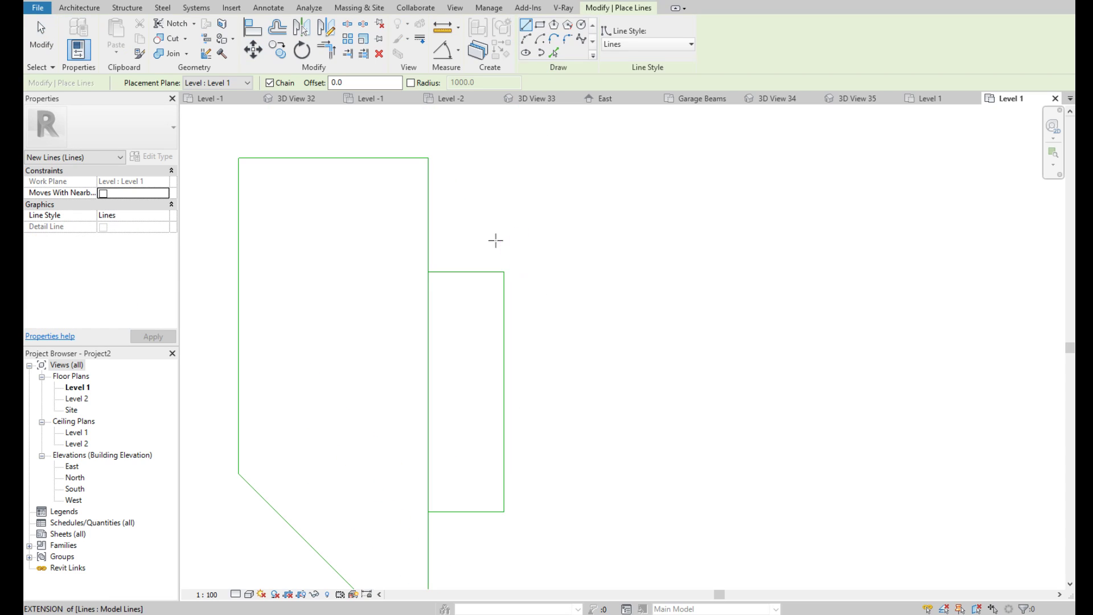
scroll(450, 344, down, 2)
scroll(488, 333, up, 2)
key(Escape)
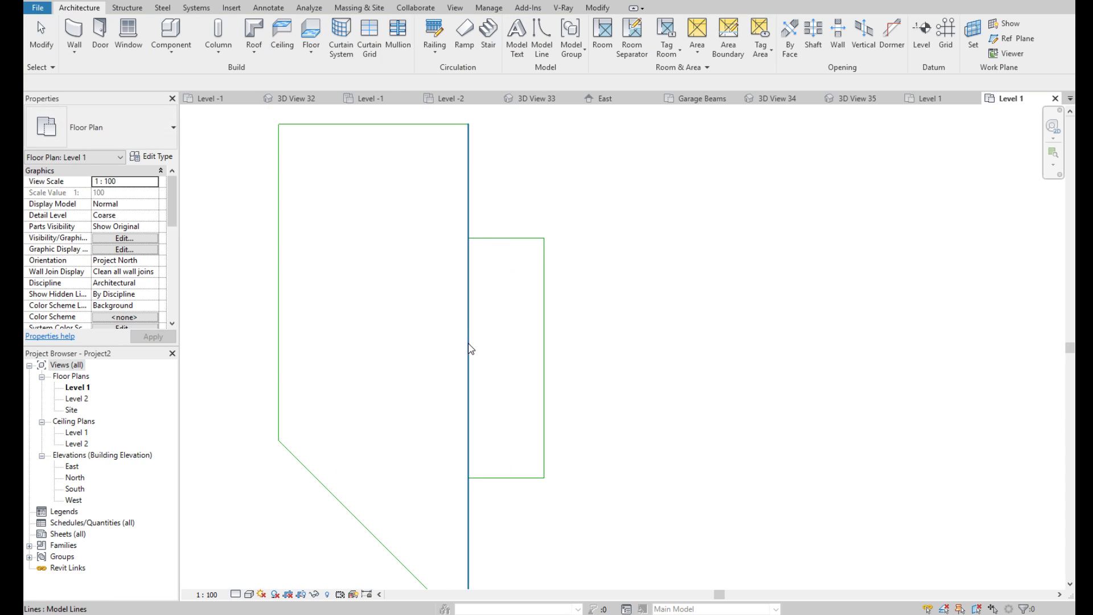
click(542, 36)
scroll(558, 216, up, 2)
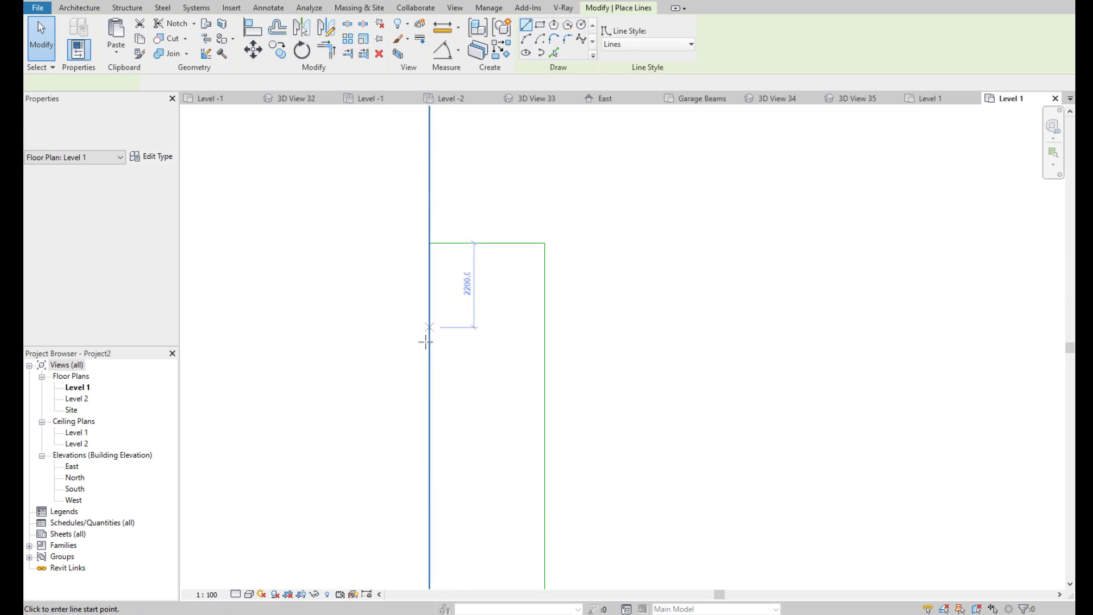
scroll(426, 341, down, 2)
click(503, 280)
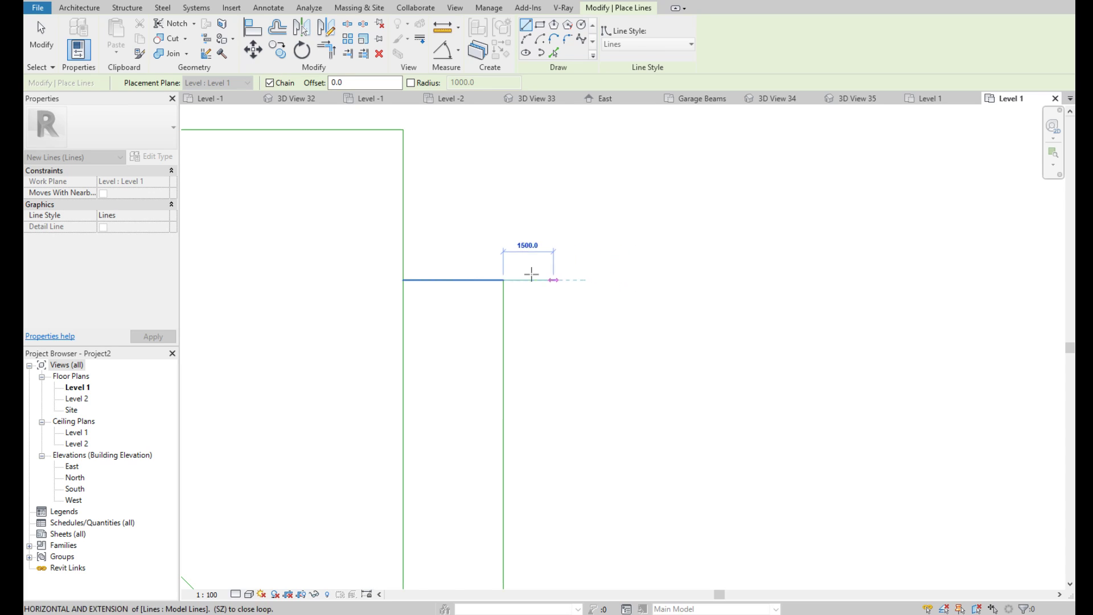
scroll(530, 273, down, 5)
scroll(501, 251, up, 2)
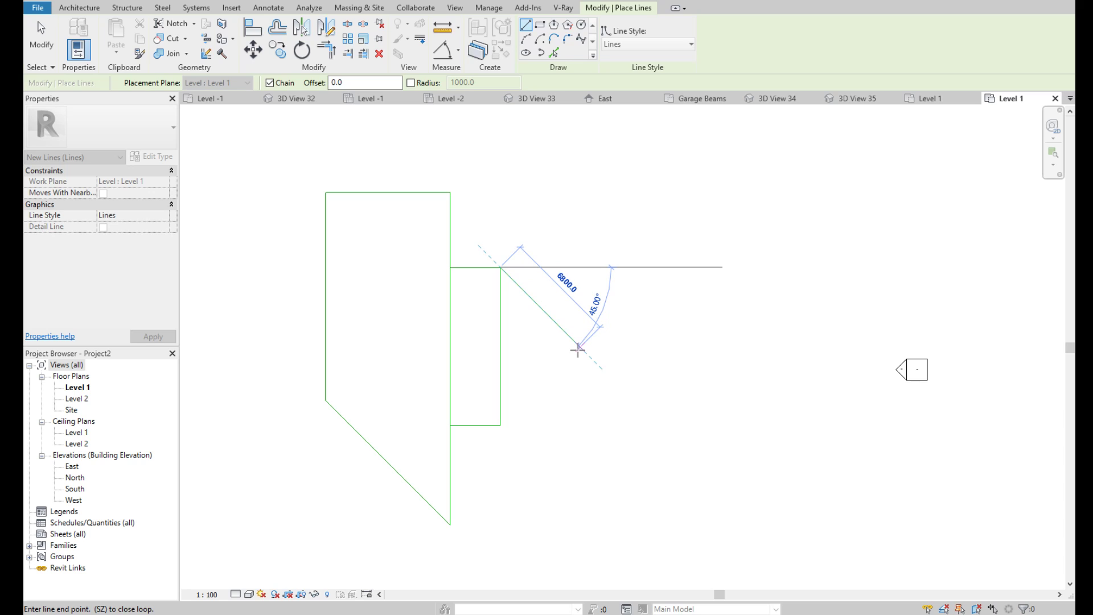
click(592, 363)
key(Escape)
Draw the 2000 vertical, 5400 bottom and 5300 right edges from the rectangle's lower-right corner
click(501, 424)
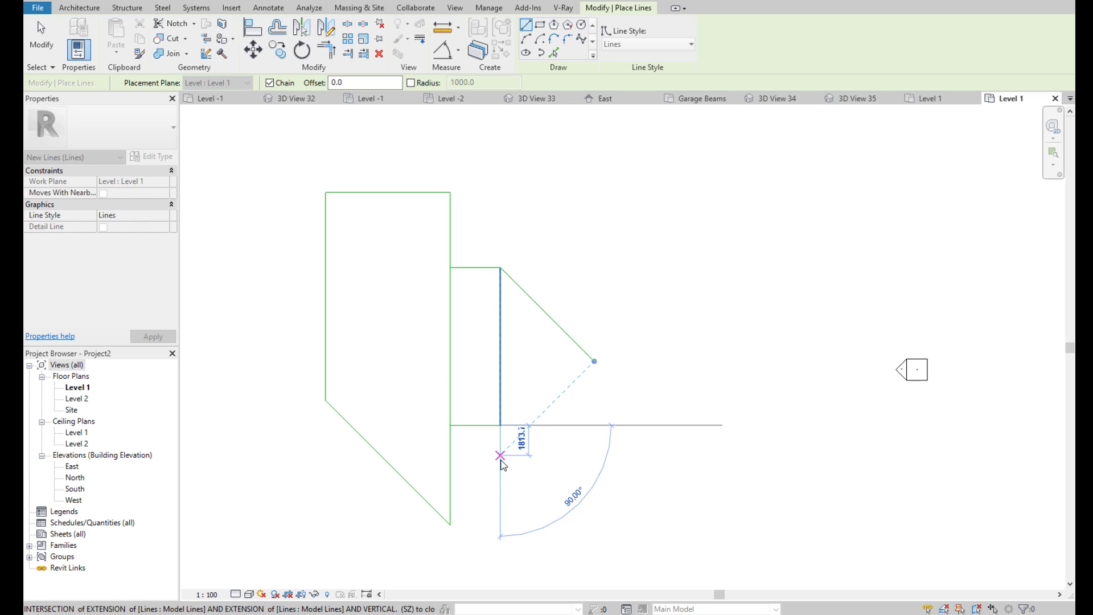
text(2000)
key(Return)
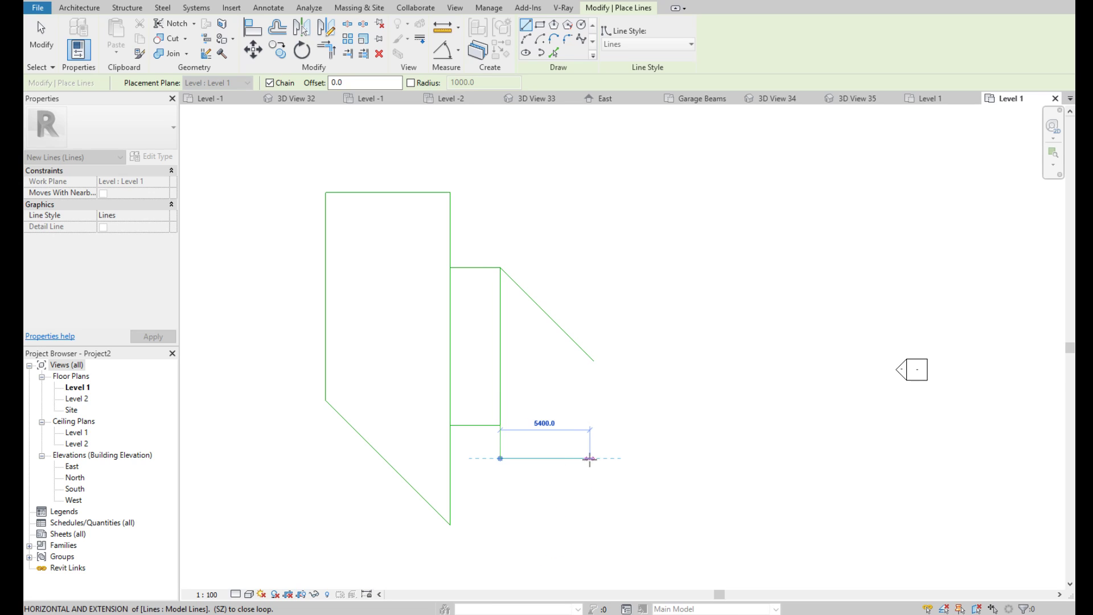
click(600, 459)
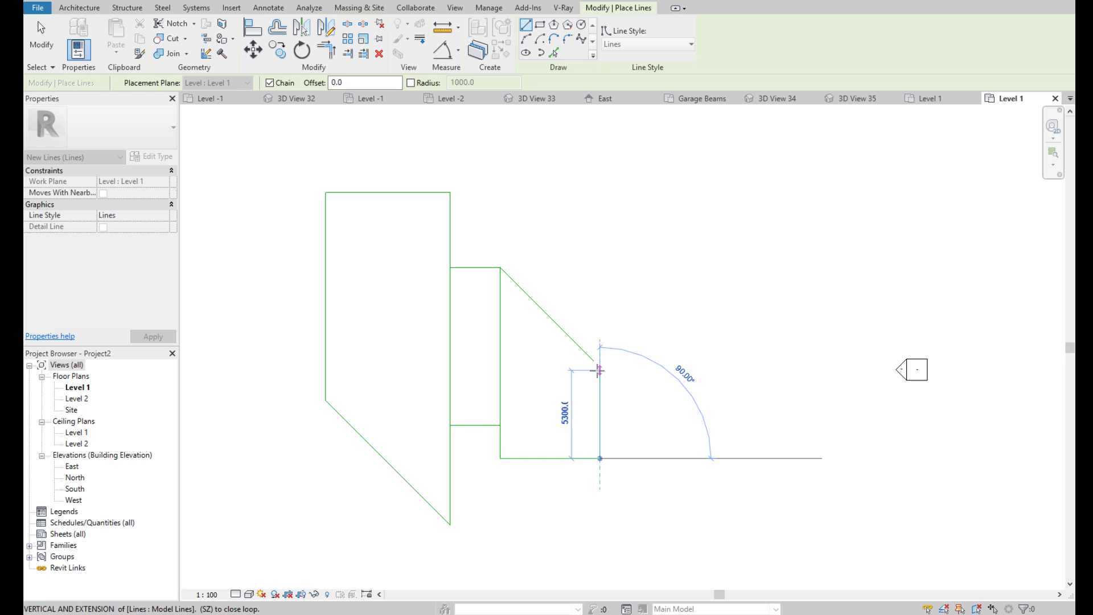
click(599, 371)
key(Escape)
key(Escape)
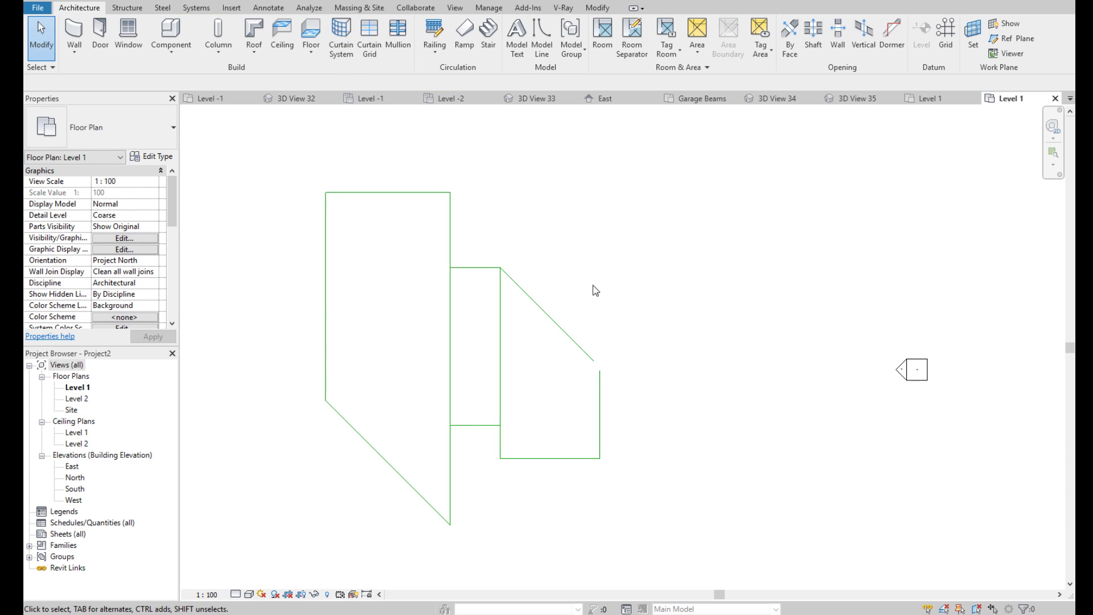
Extend the diagonal edge to meet the new right edge
click(576, 342)
click(364, 55)
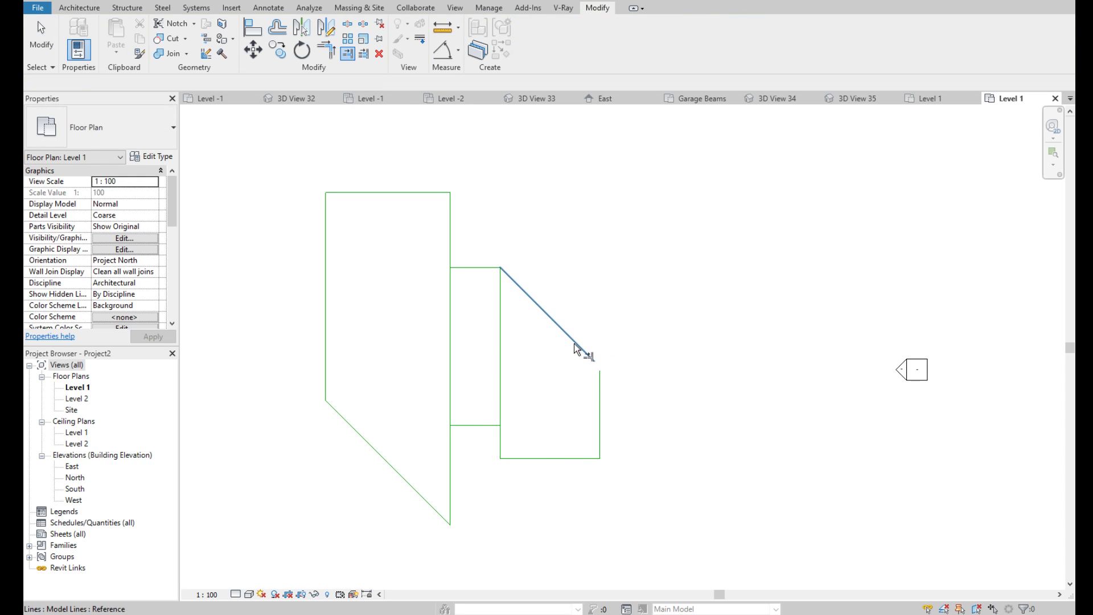
click(600, 388)
click(593, 361)
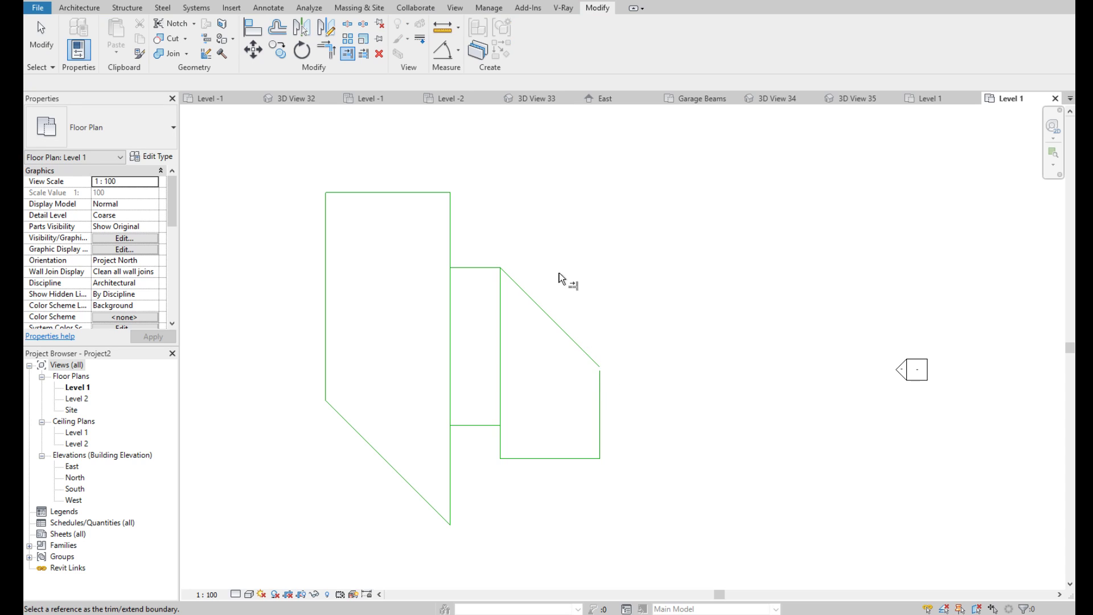
middle_drag(559, 273, 527, 296)
key(Escape)
Draw a 2000 vertical line upward from the outlines' junction
click(92, 11)
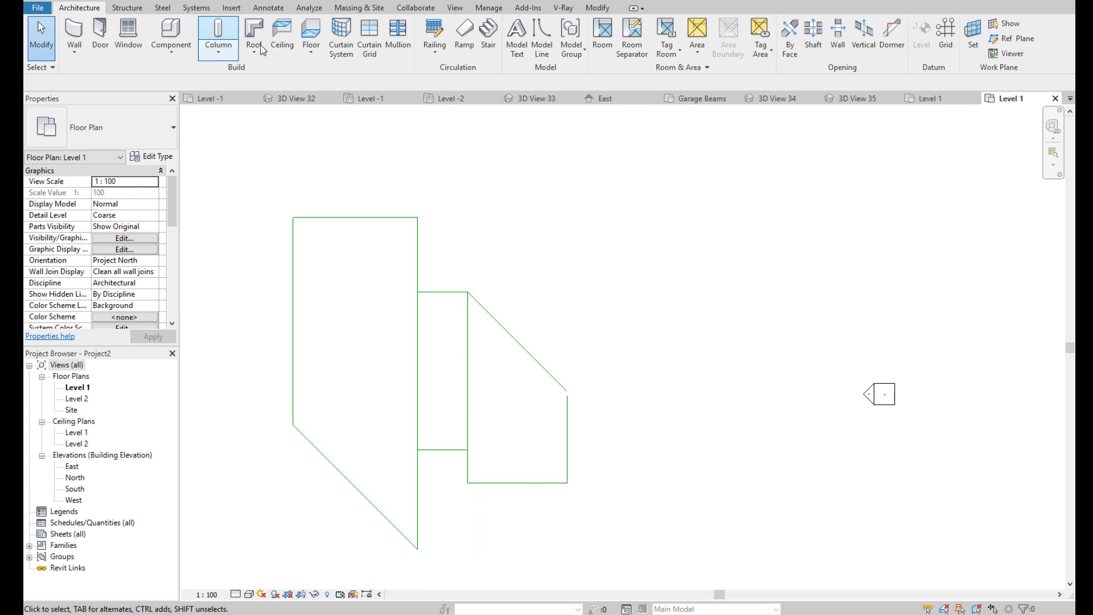
click(541, 52)
scroll(439, 285, up, 1)
click(419, 301)
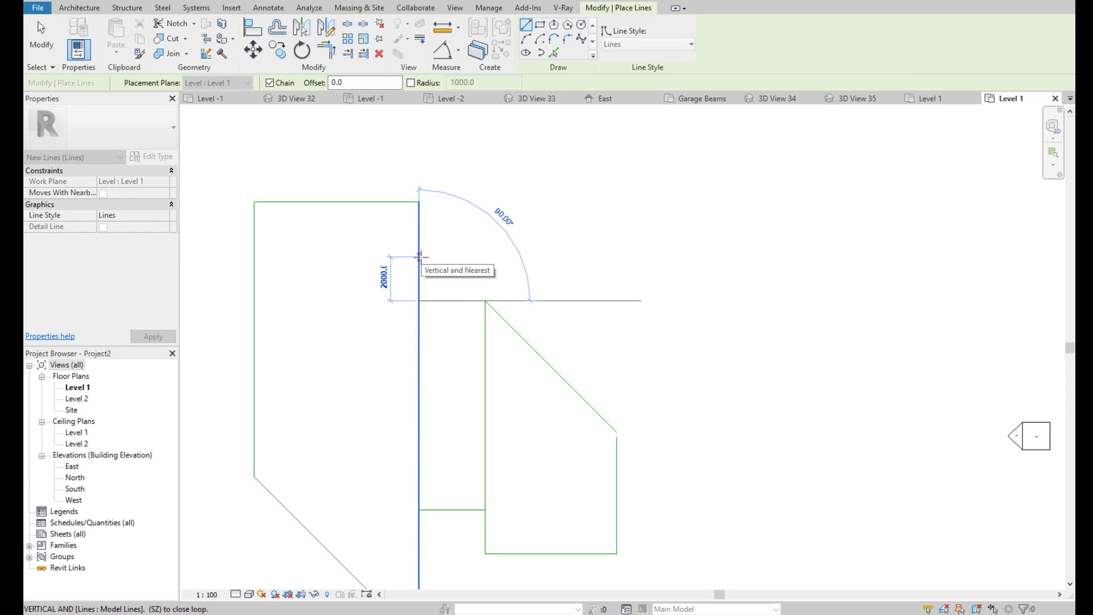
click(419, 257)
key(Escape)
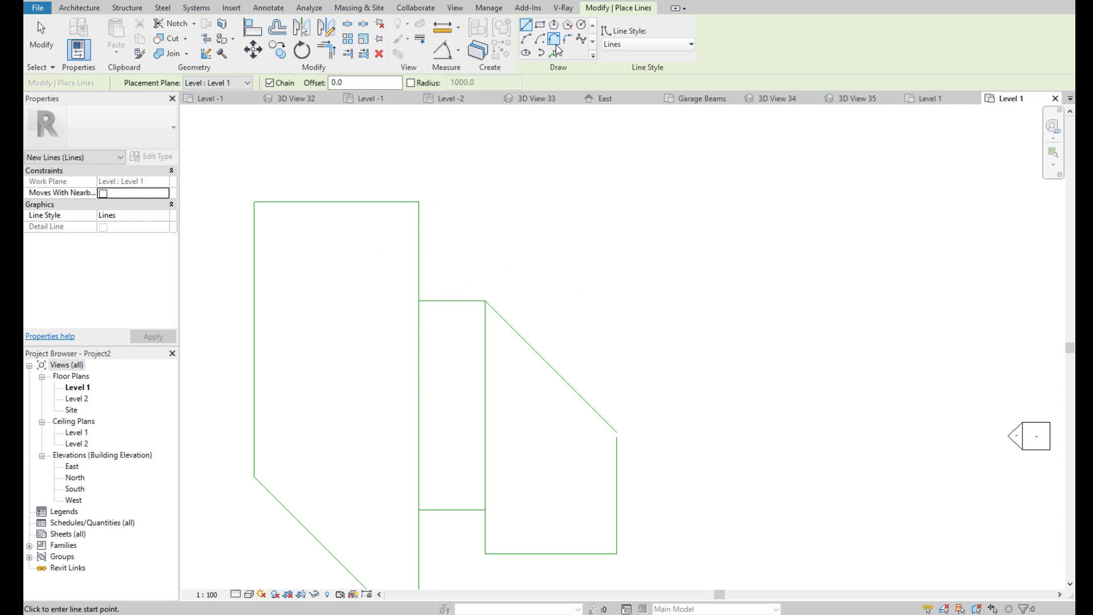
Create 2000-offset copies of the right block's sloped and top edges
click(555, 52)
click(327, 86)
text(2)
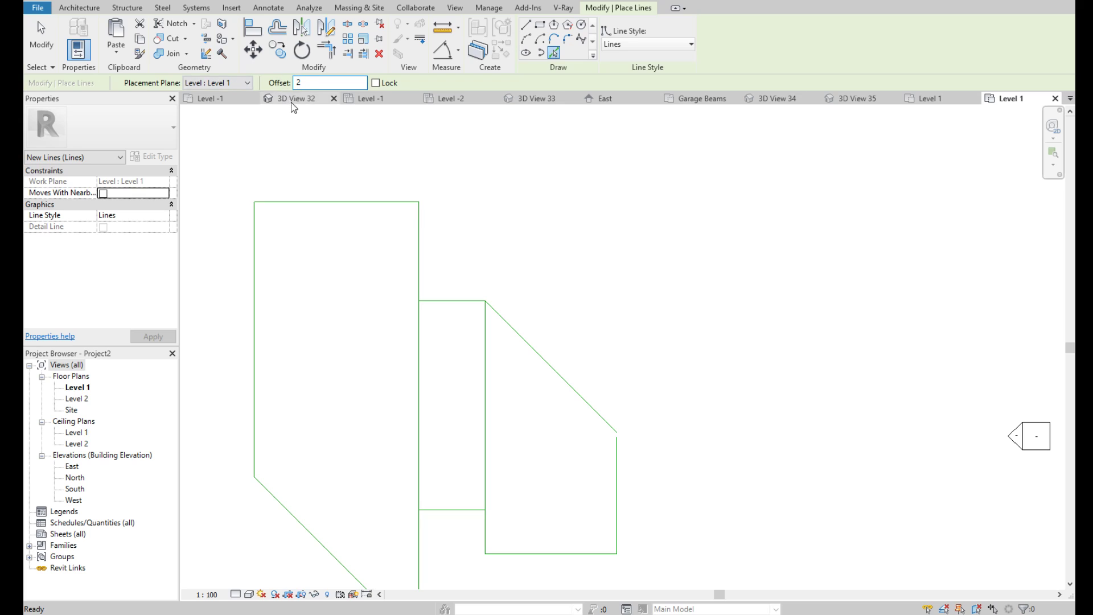
key(Return)
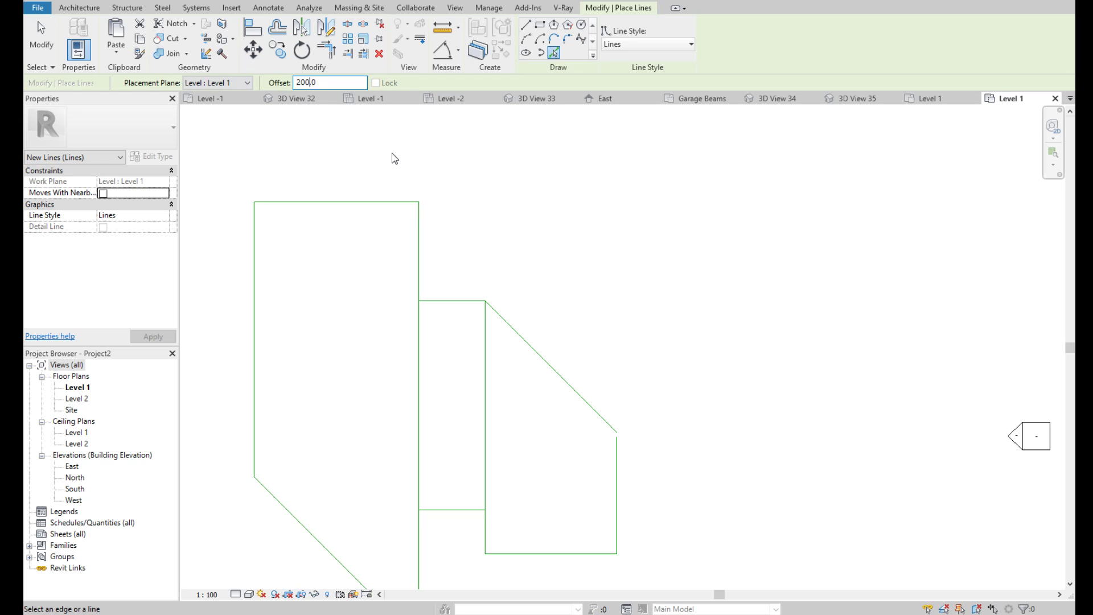
click(525, 337)
click(451, 299)
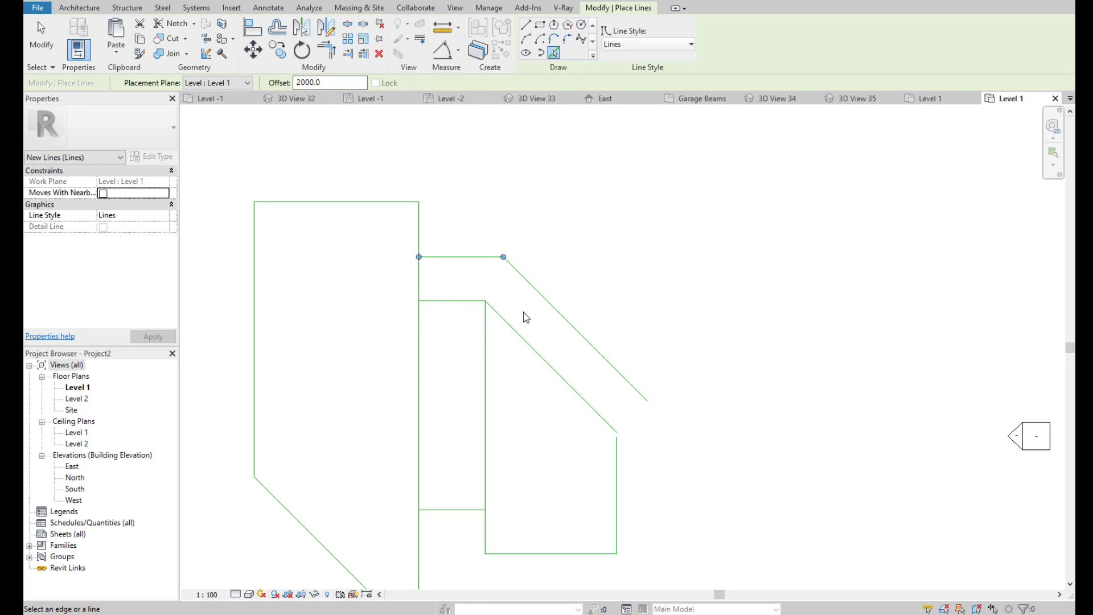
scroll(579, 323, down, 3)
scroll(579, 324, up, 3)
key(Escape)
key(Escape)
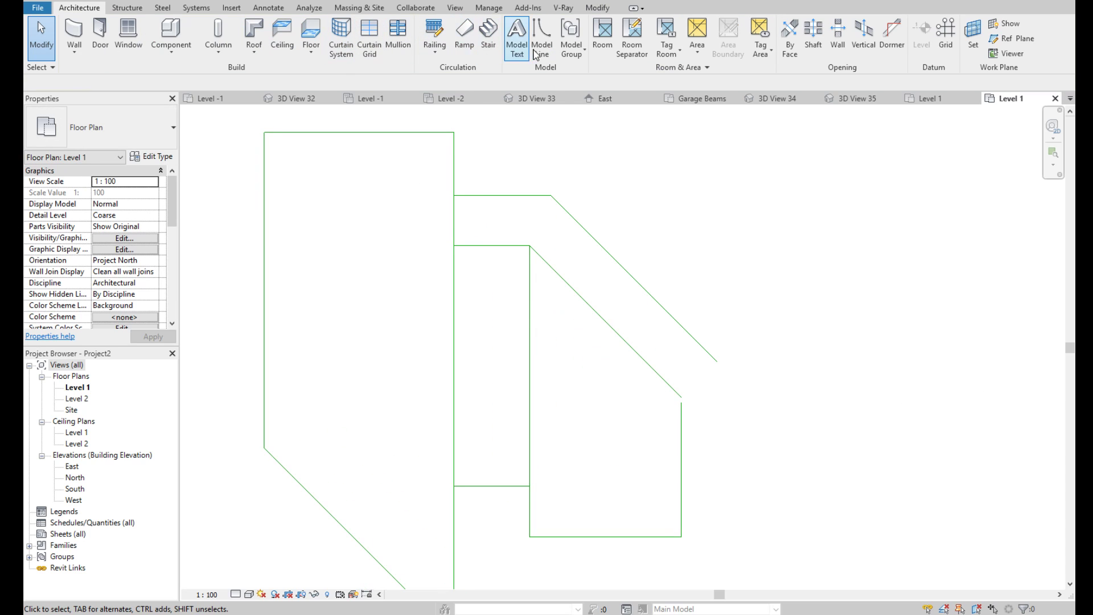
key(Escape)
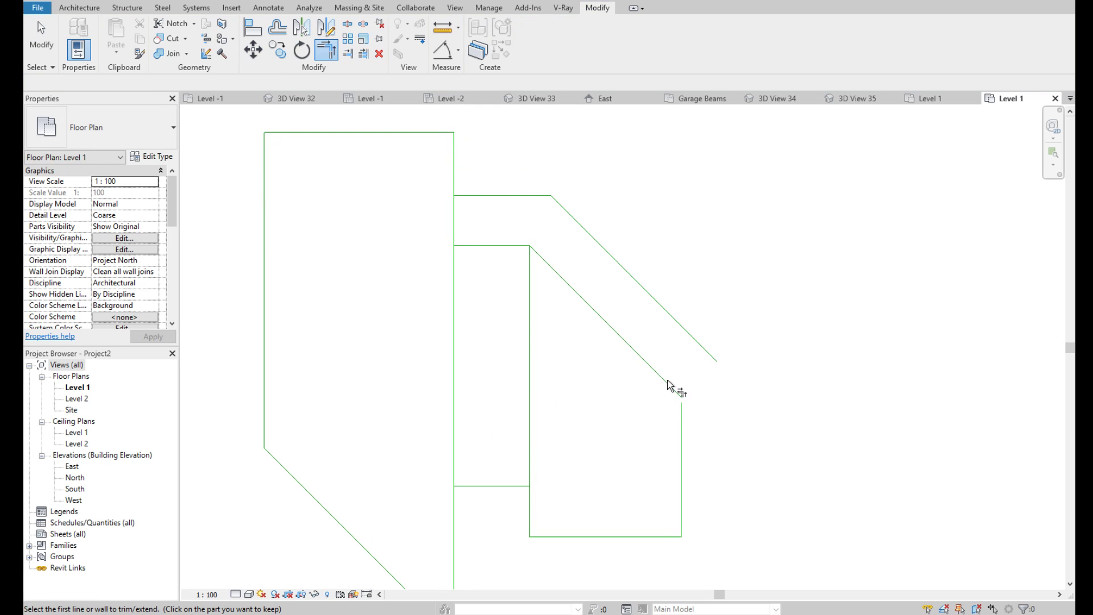
middle_drag(666, 356, 699, 391)
Draw a vertical line from the inner sloped edge up to the offset top line
click(639, 295)
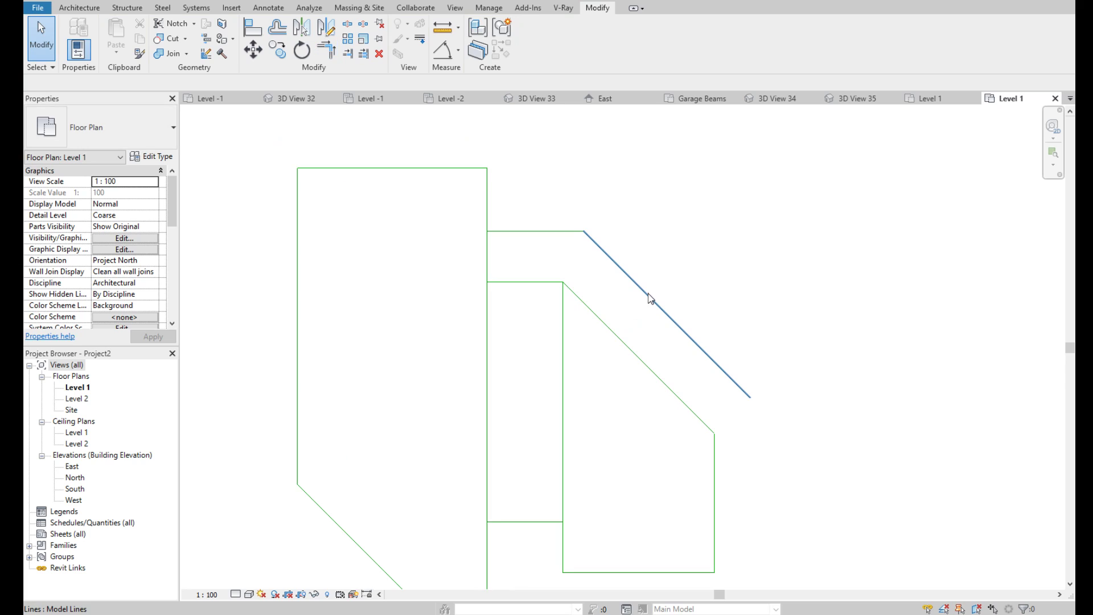
scroll(649, 307, down, 2)
click(80, 8)
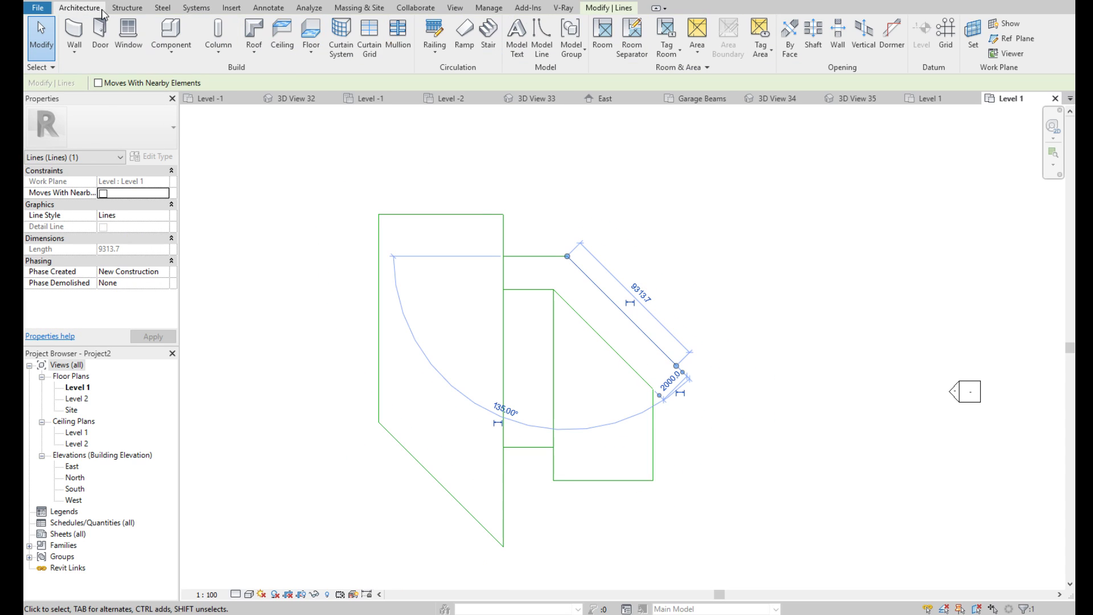
click(535, 42)
scroll(610, 350, up, 2)
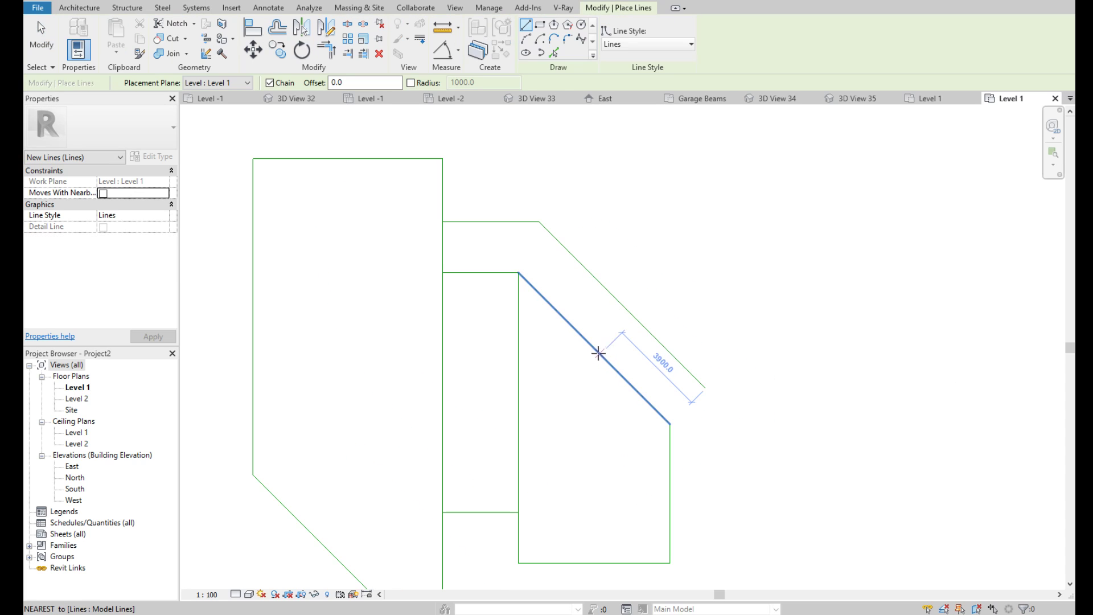
click(594, 348)
click(593, 277)
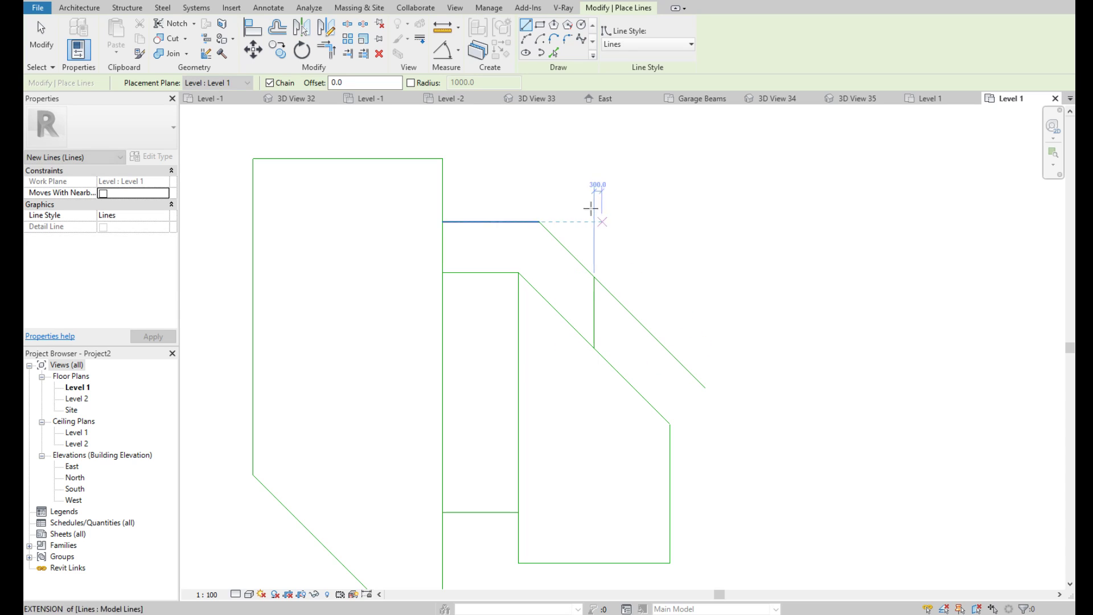
Trim the offset sloped line to a corner with the new vertical line
key(Escape)
key(Escape)
click(578, 262)
click(594, 301)
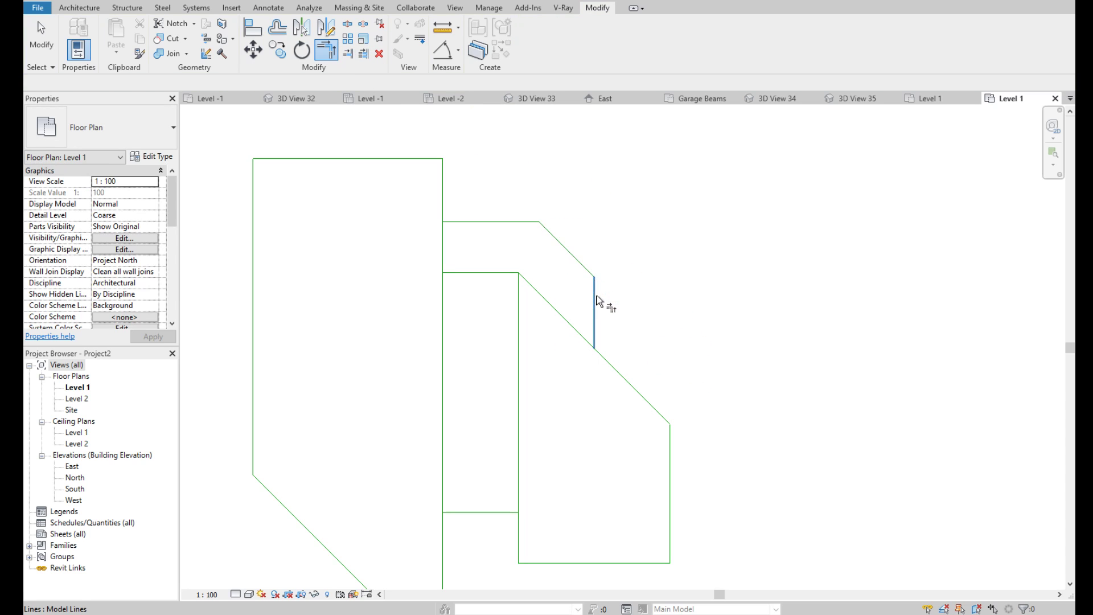
scroll(570, 279, down, 2)
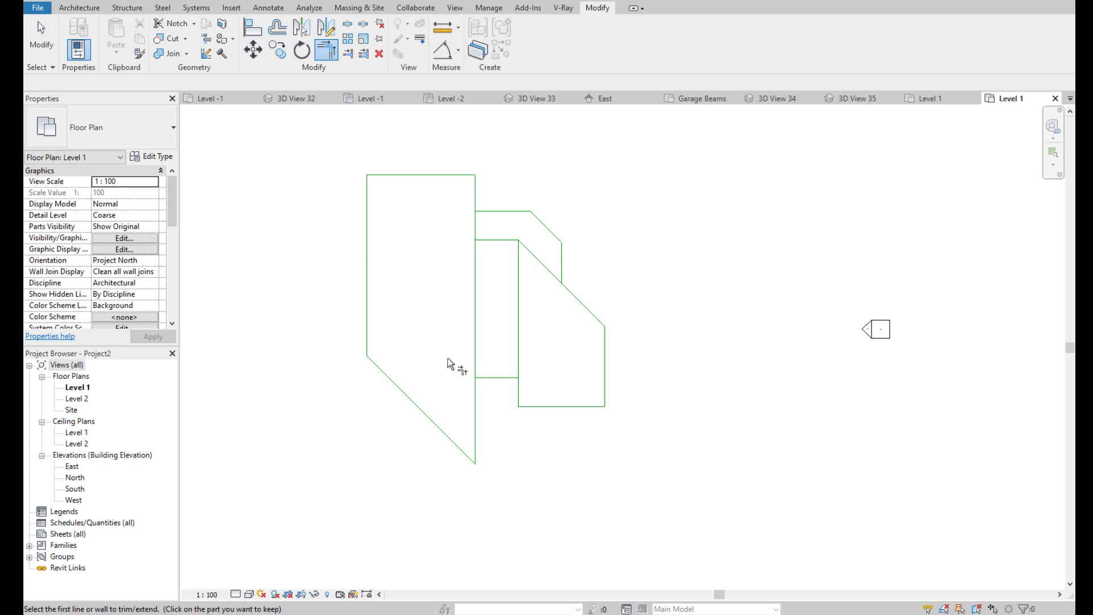
scroll(455, 348, up, 2)
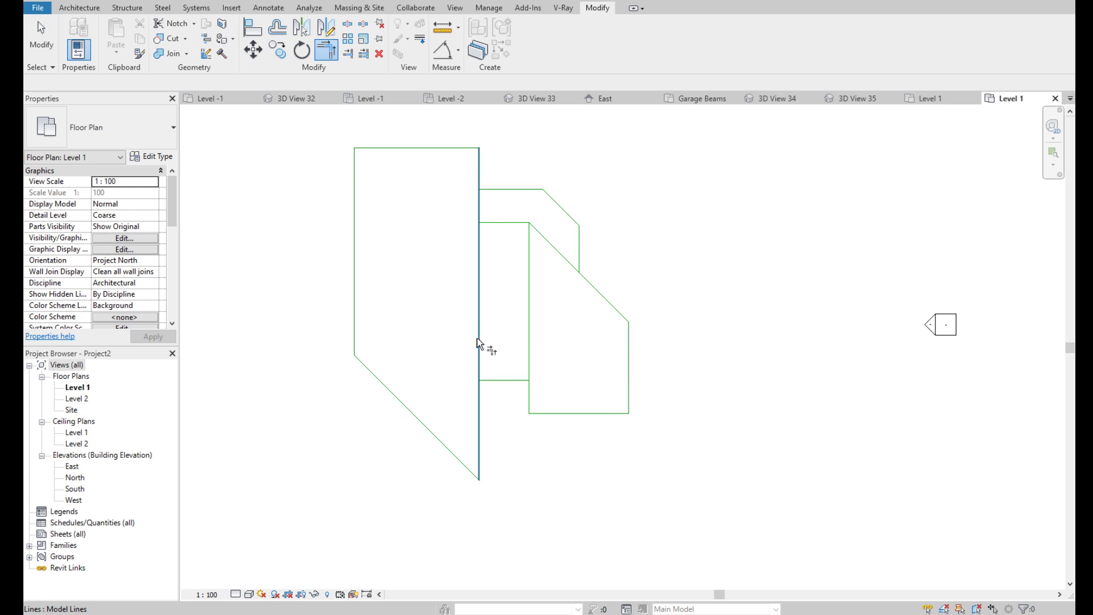
scroll(454, 345, up, 2)
scroll(535, 363, down, 3)
scroll(544, 224, up, 2)
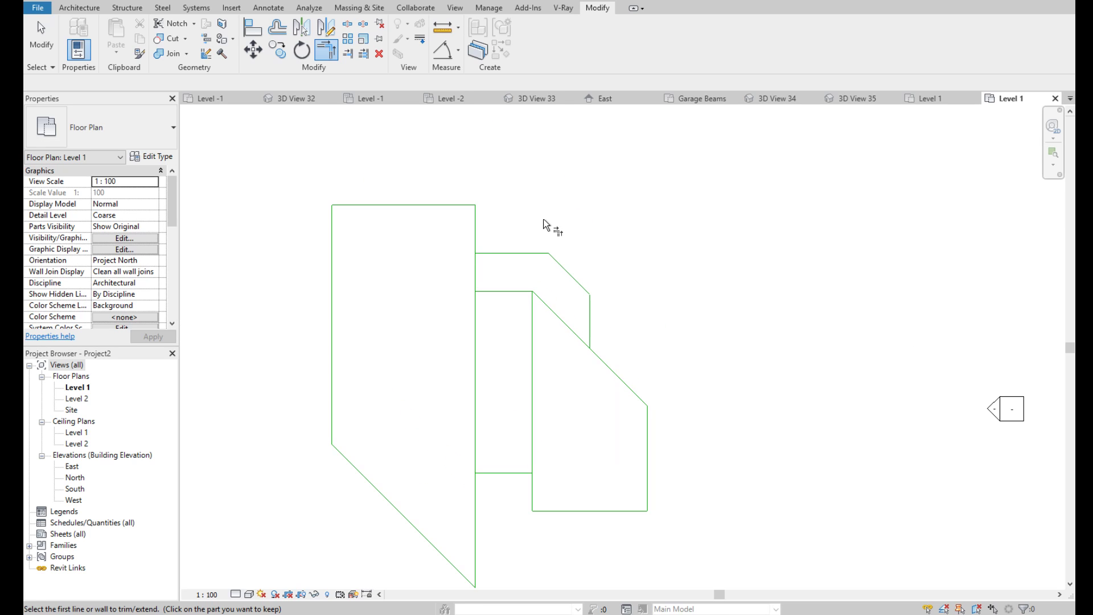
scroll(542, 234, down, 2)
scroll(423, 291, up, 1)
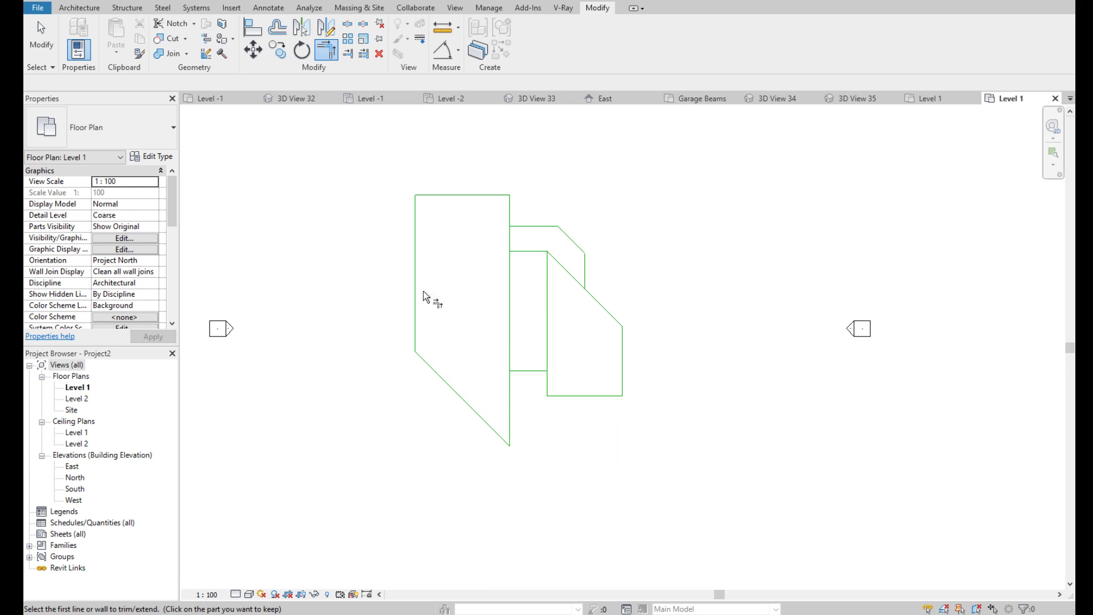
click(79, 8)
Create offset copies outside the left block's left side and sloped edge
click(546, 51)
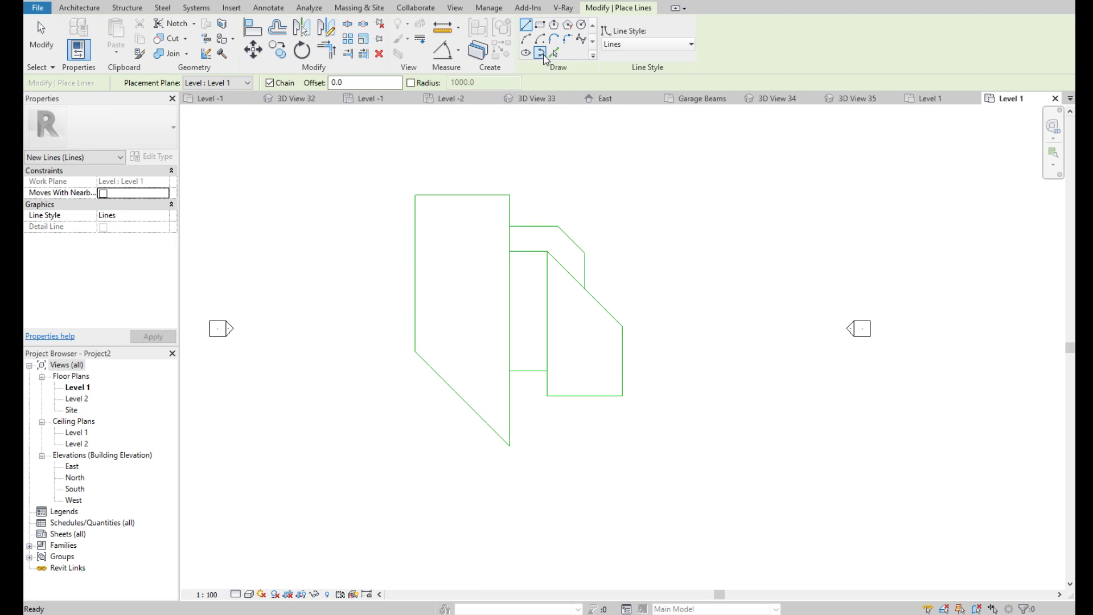
click(553, 53)
click(321, 84)
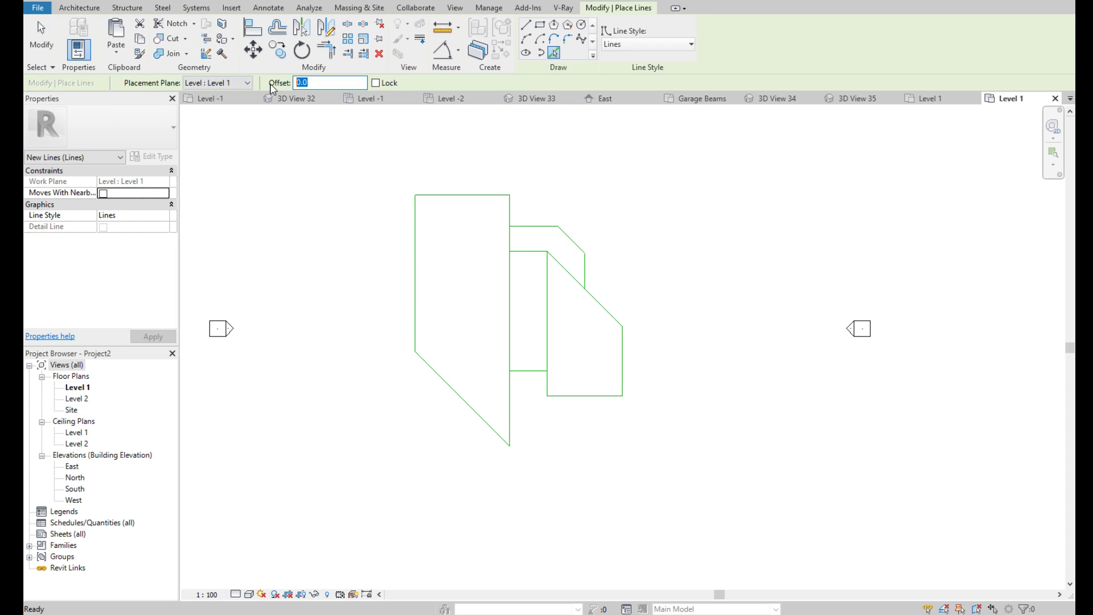
click(412, 334)
click(313, 82)
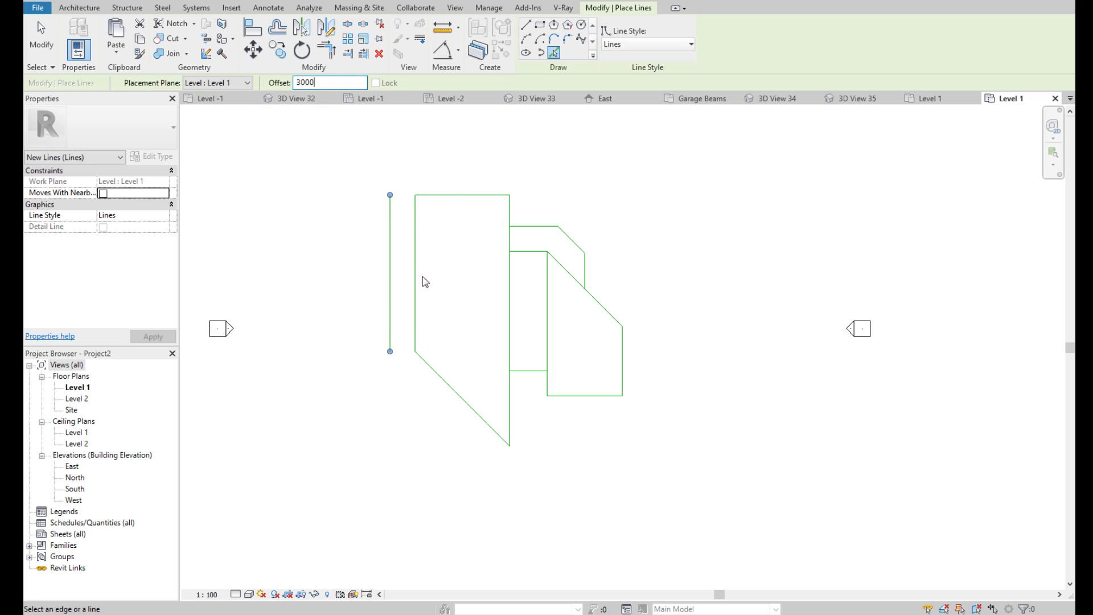
text(3000)
click(435, 374)
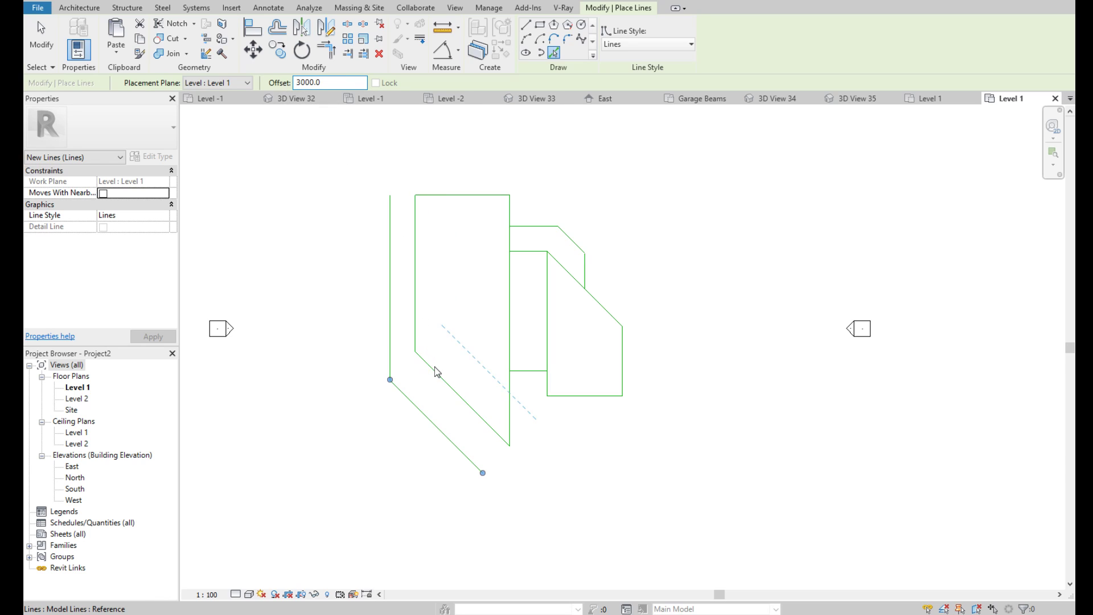
scroll(536, 487, up, 1)
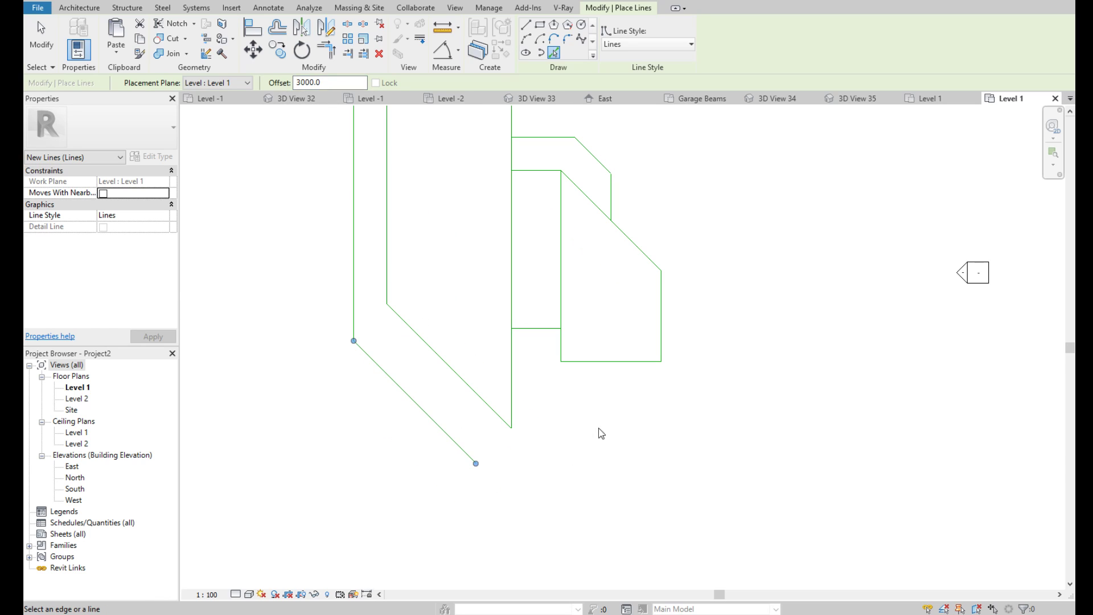
scroll(484, 419, down, 1)
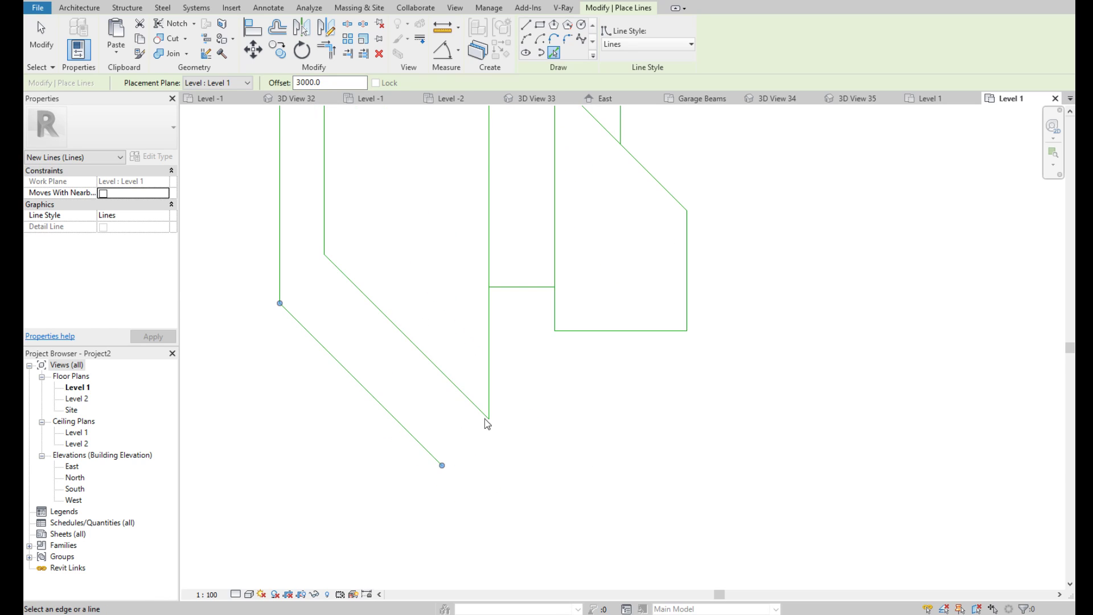
Draw a short vertical line down from the right block's bottom corner
click(525, 26)
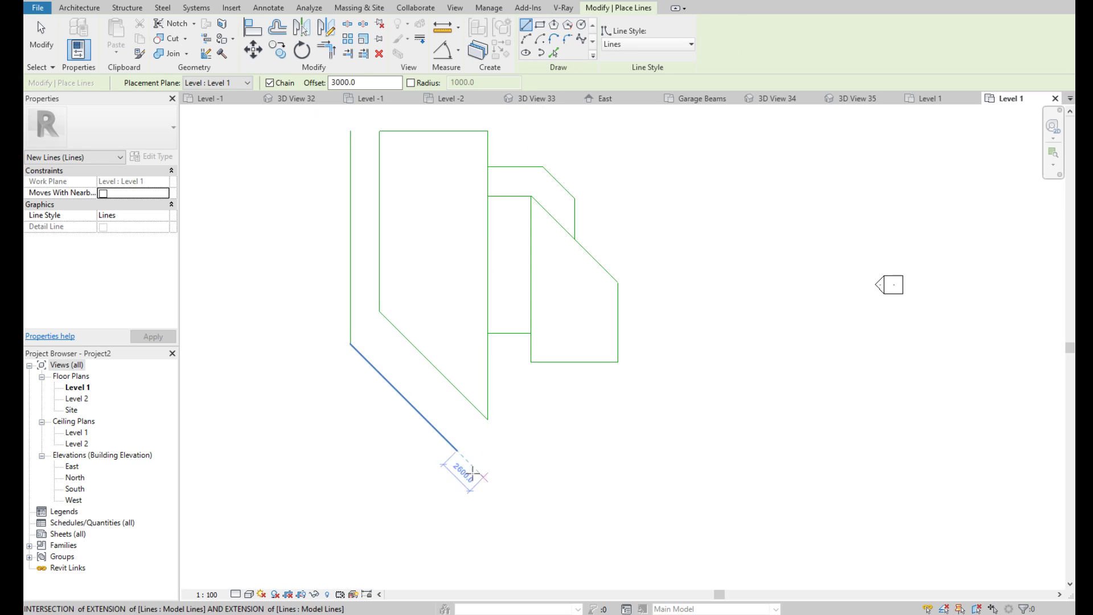
click(618, 362)
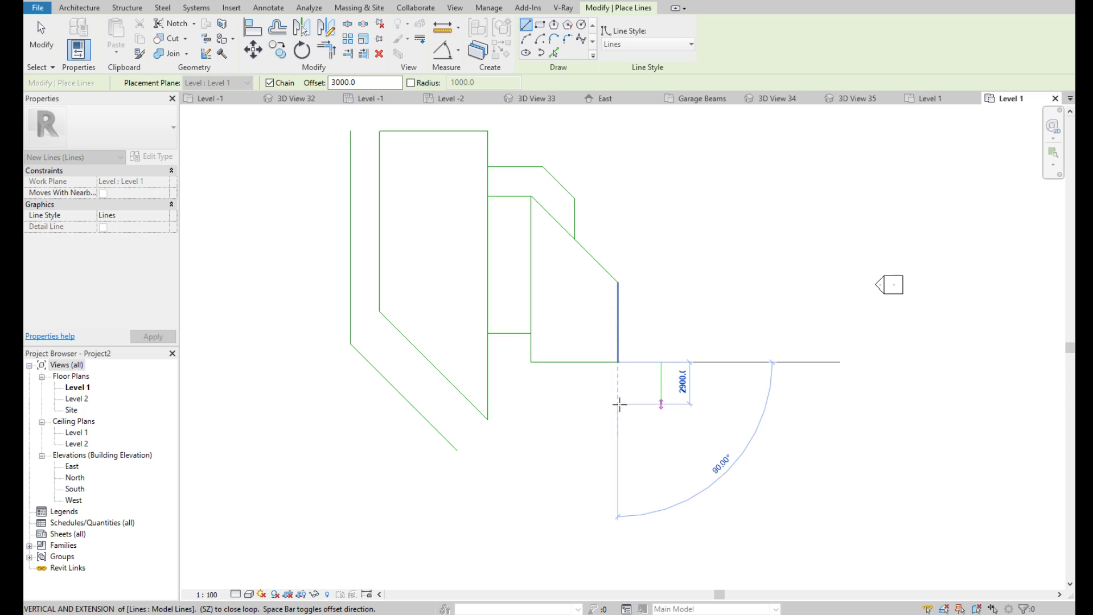
click(619, 405)
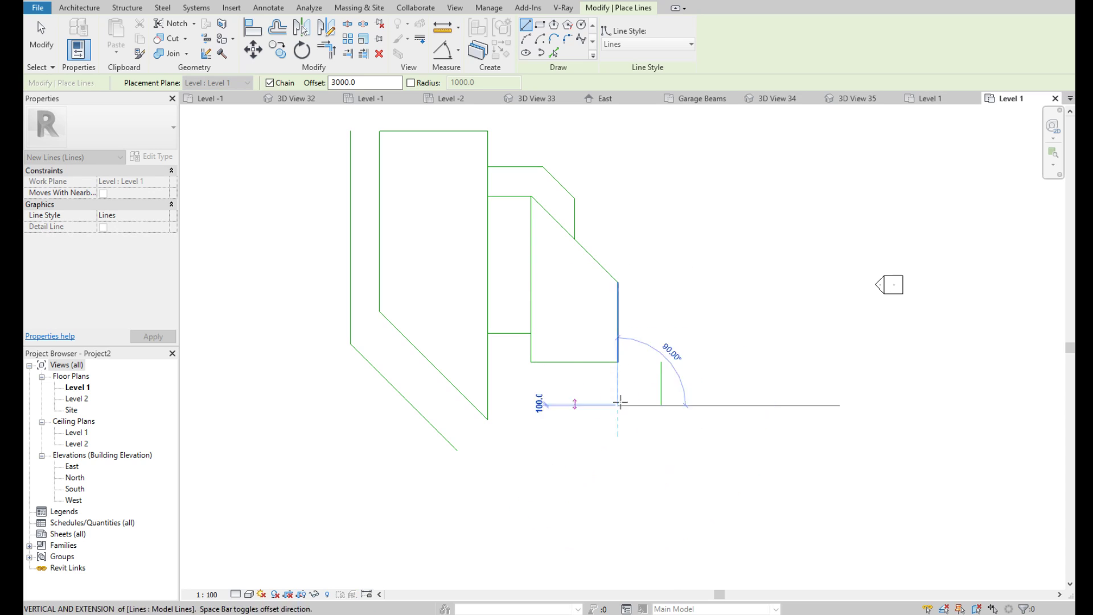
key(Escape)
key(Escape)
key(Escape)
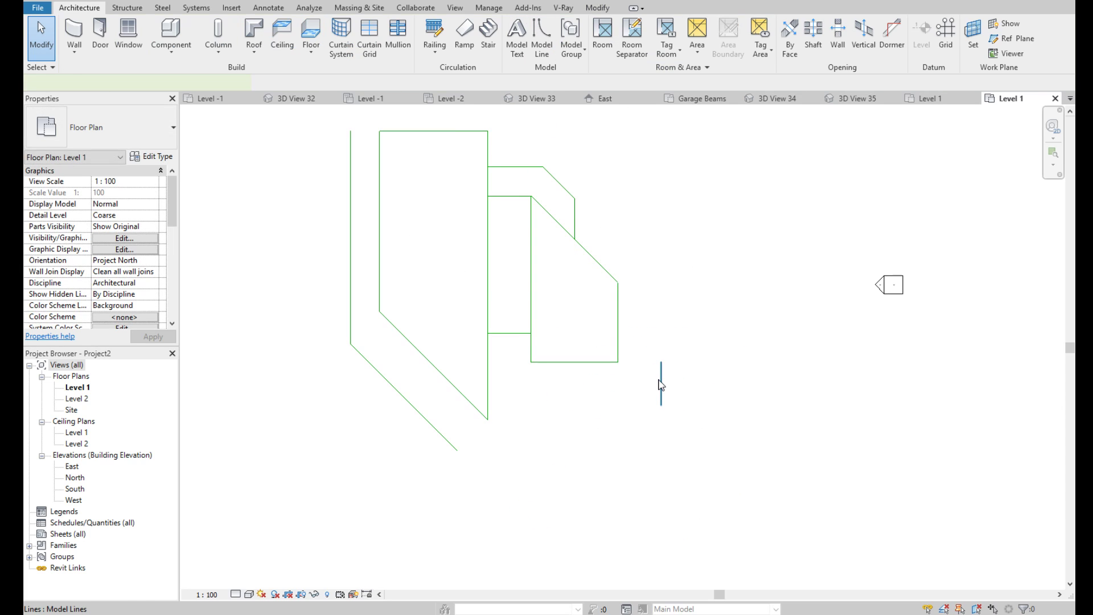
Draw a 3000 vertical below the right block, then a sloped line toward the left outline
click(541, 37)
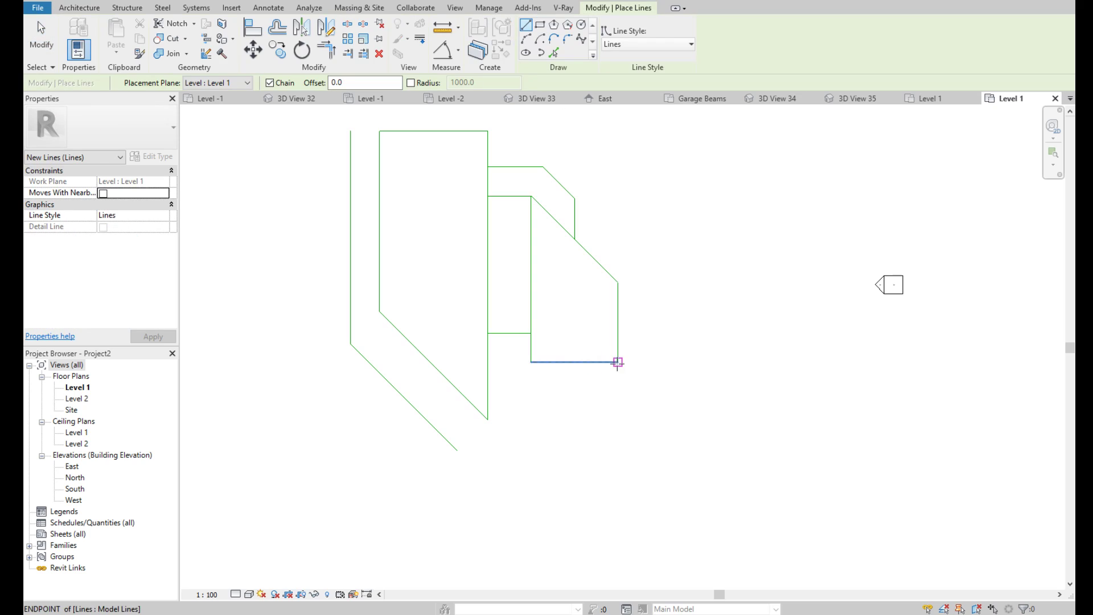
click(618, 362)
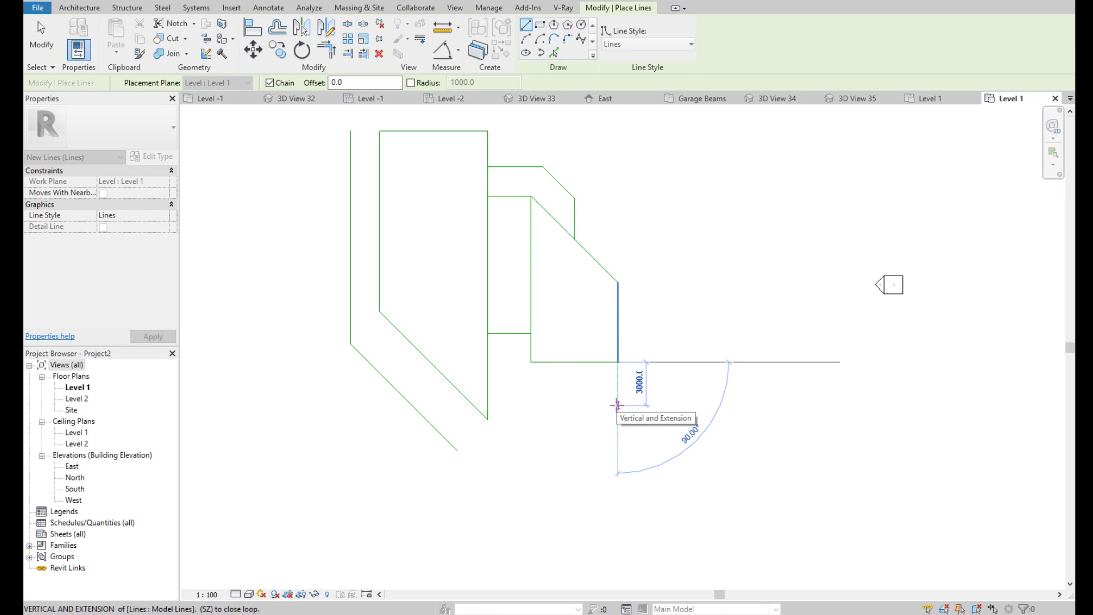
click(618, 406)
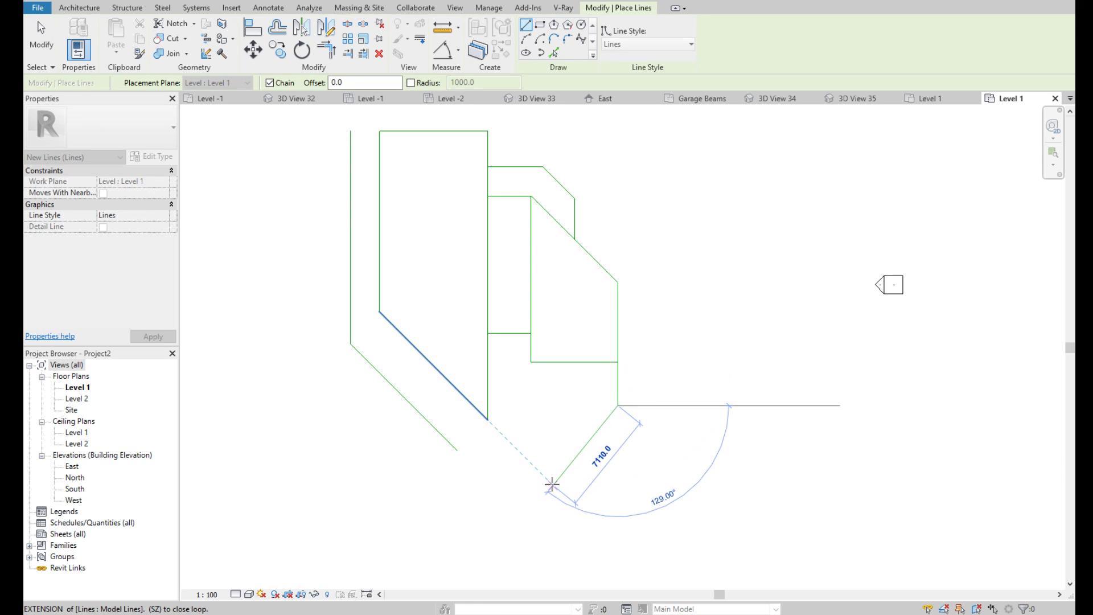
click(542, 483)
scroll(542, 483, up, 2)
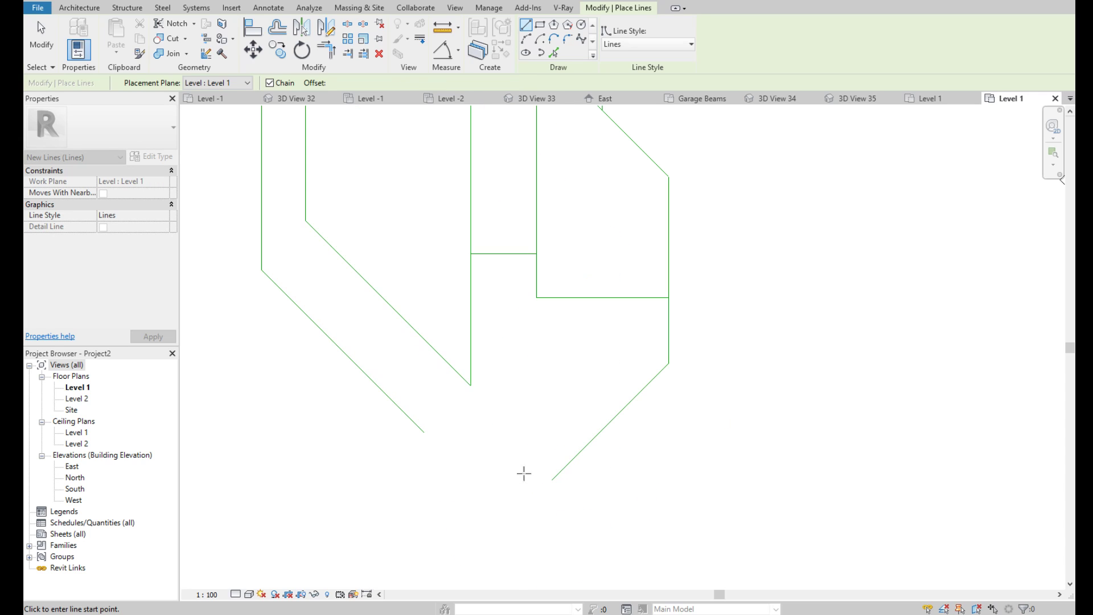
key(Escape)
key(Escape)
Trim the two outer sloped lines to meet in a corner below the blocks
key(t)
key(r)
click(421, 430)
click(567, 467)
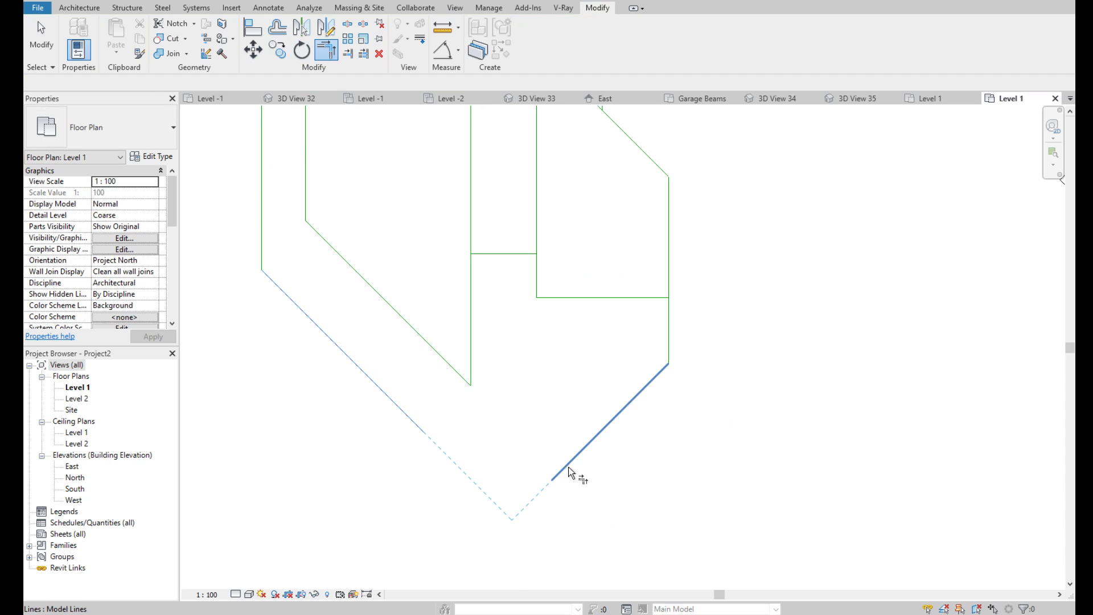
scroll(569, 469, down, 2)
scroll(512, 472, up, 2)
scroll(472, 303, down, 3)
scroll(451, 254, up, 2)
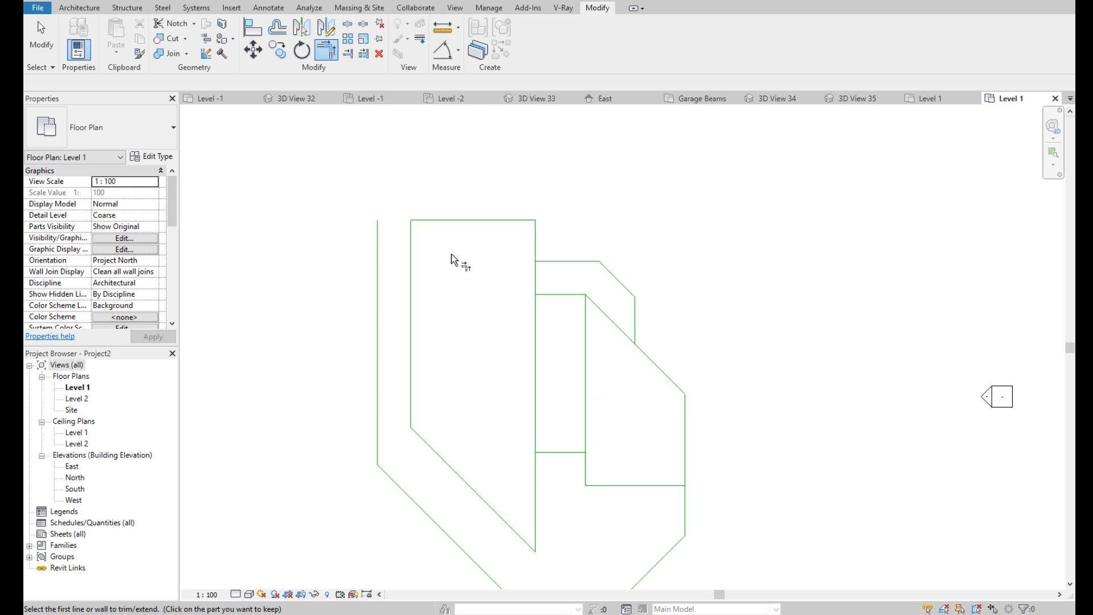
key(Escape)
Lower the far-left line's top end and close it to the left block with a horizontal line
click(382, 304)
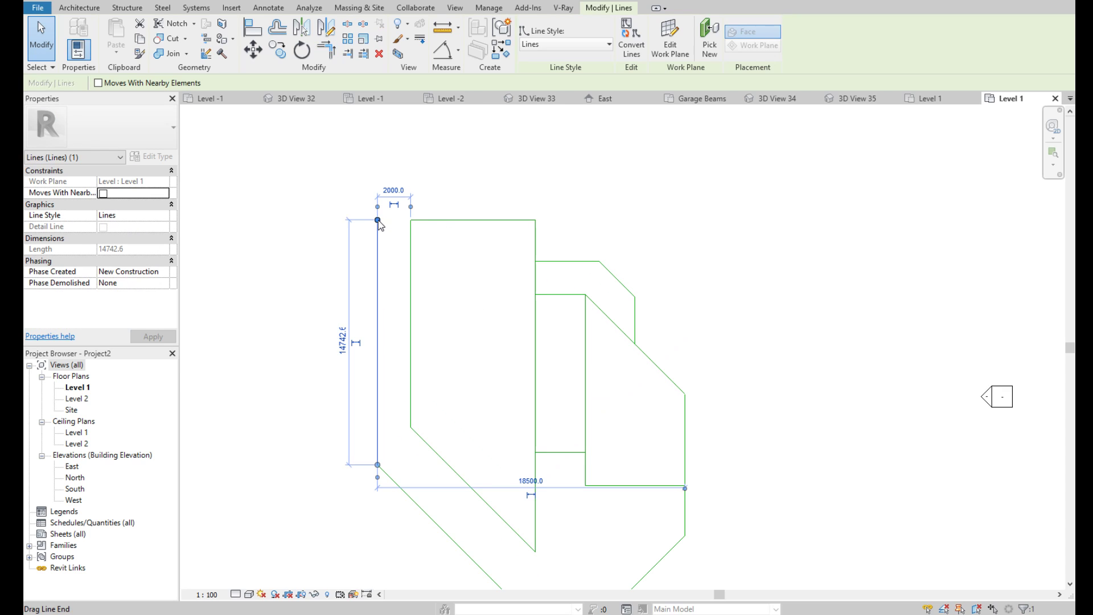
drag(378, 220, 378, 295)
click(339, 170)
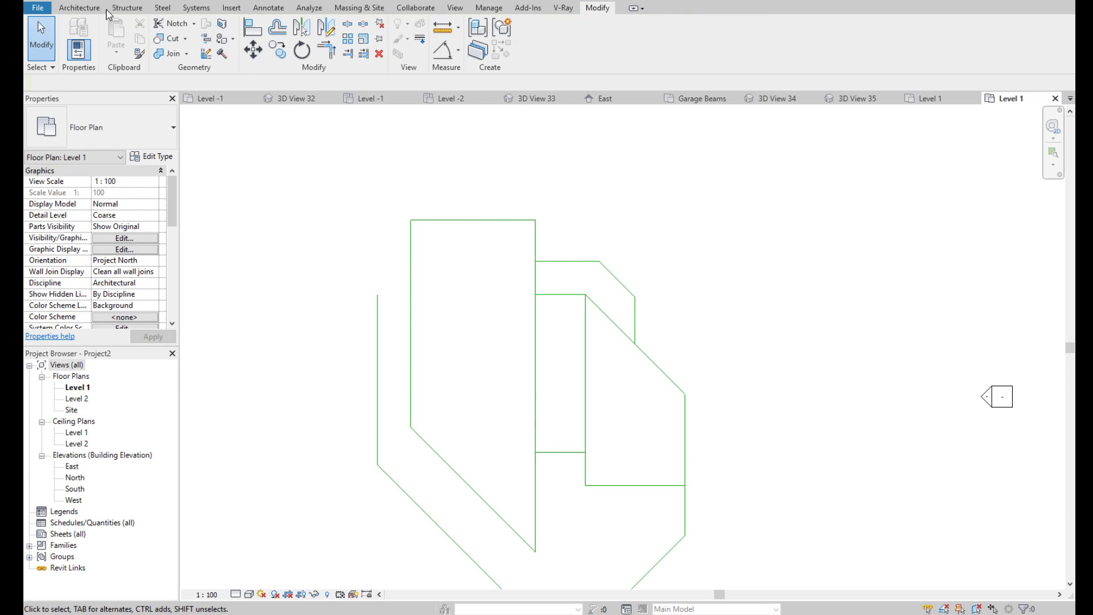
click(541, 40)
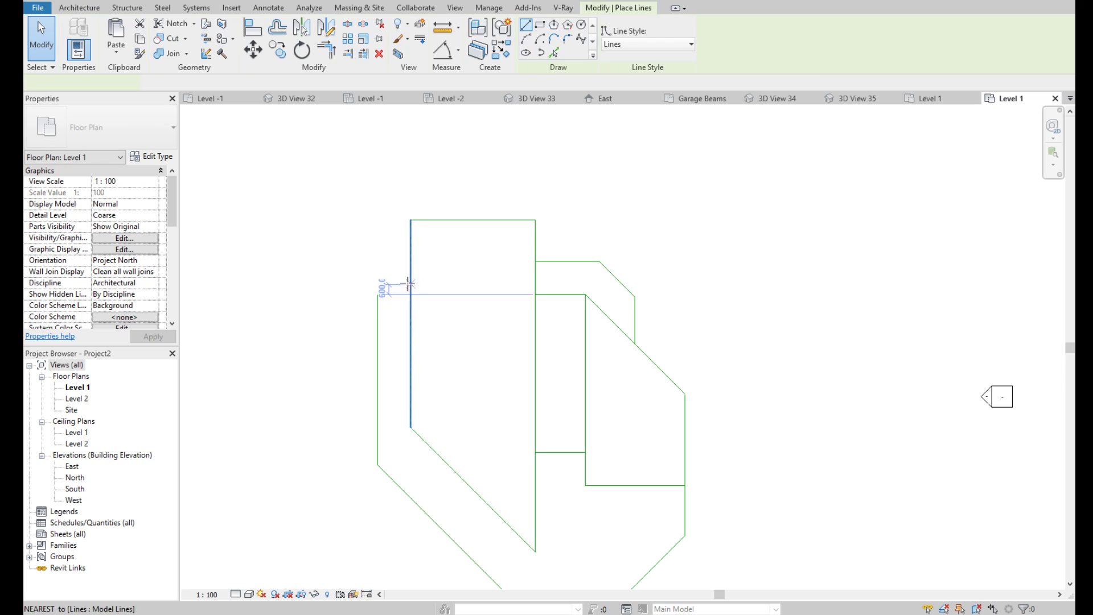
click(378, 294)
click(411, 294)
scroll(476, 269, down, 3)
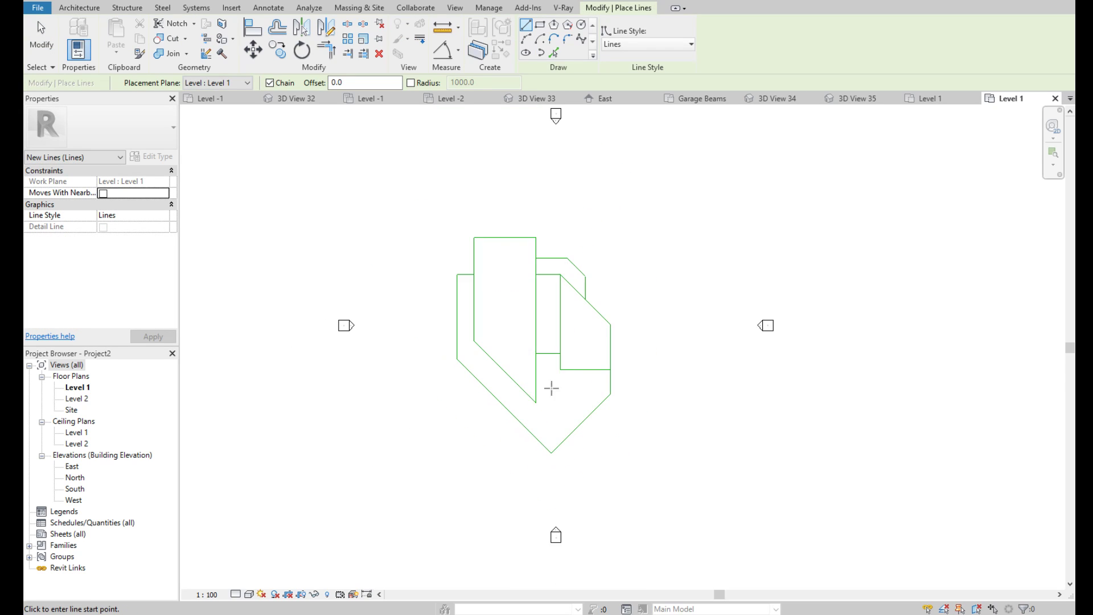
scroll(554, 385, up, 2)
key(Escape)
key(Escape)
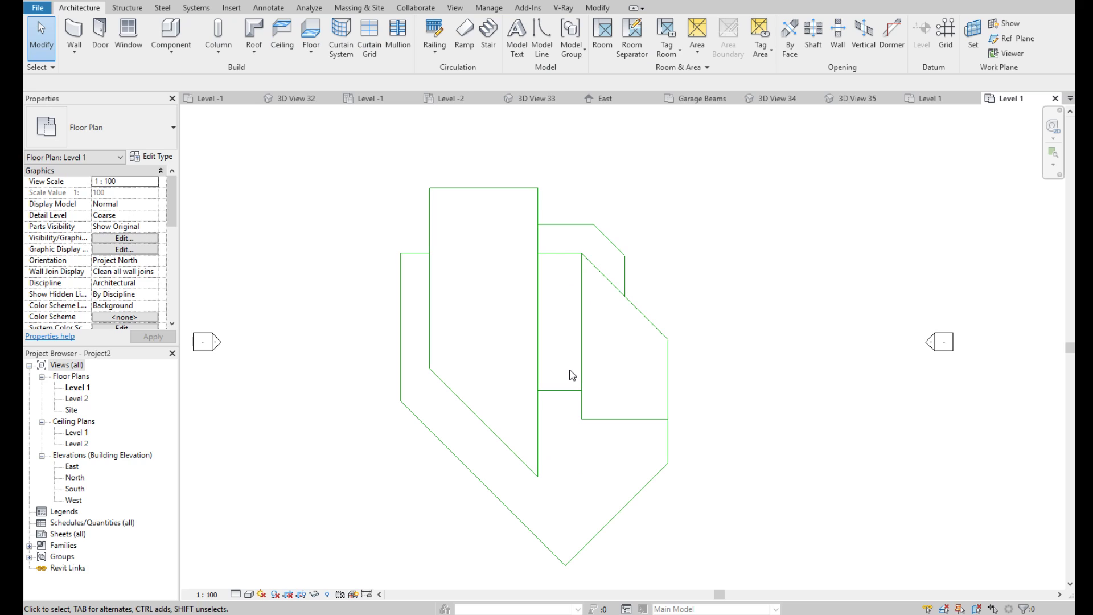
click(368, 13)
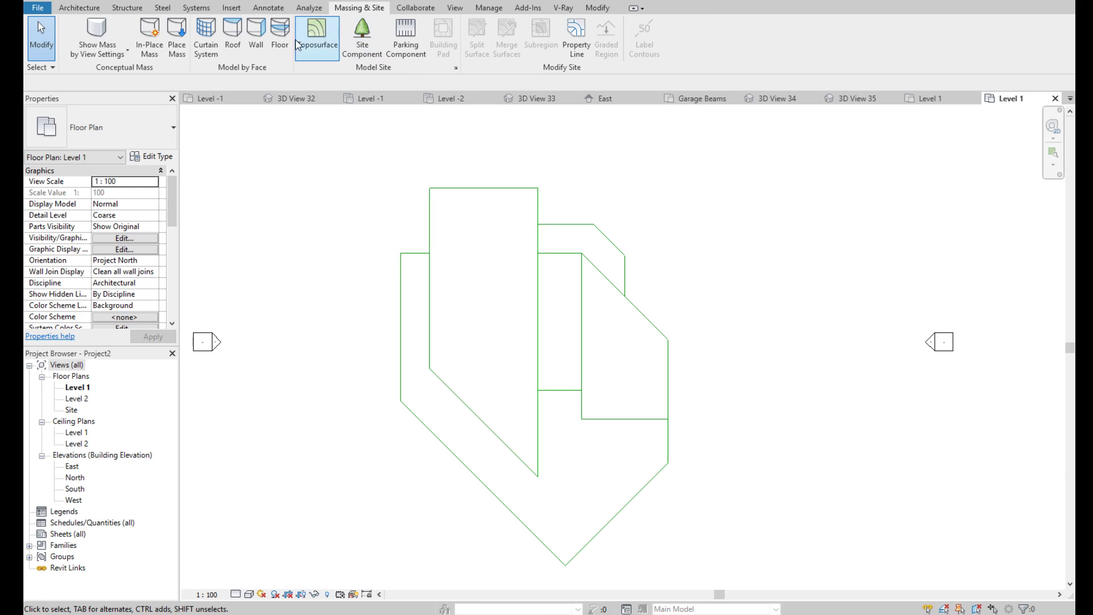
click(151, 40)
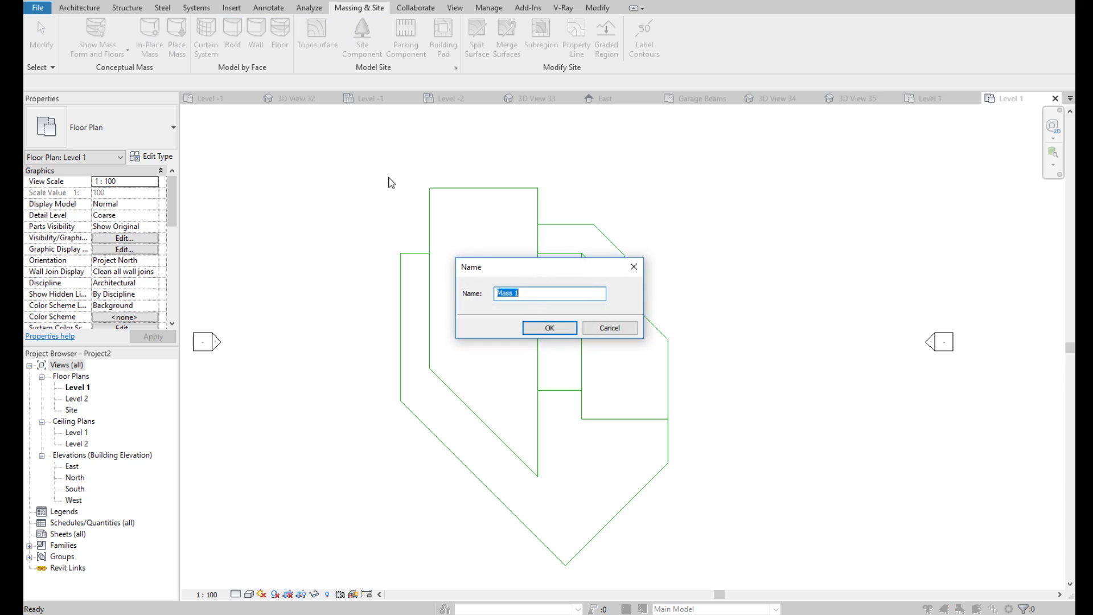
click(550, 329)
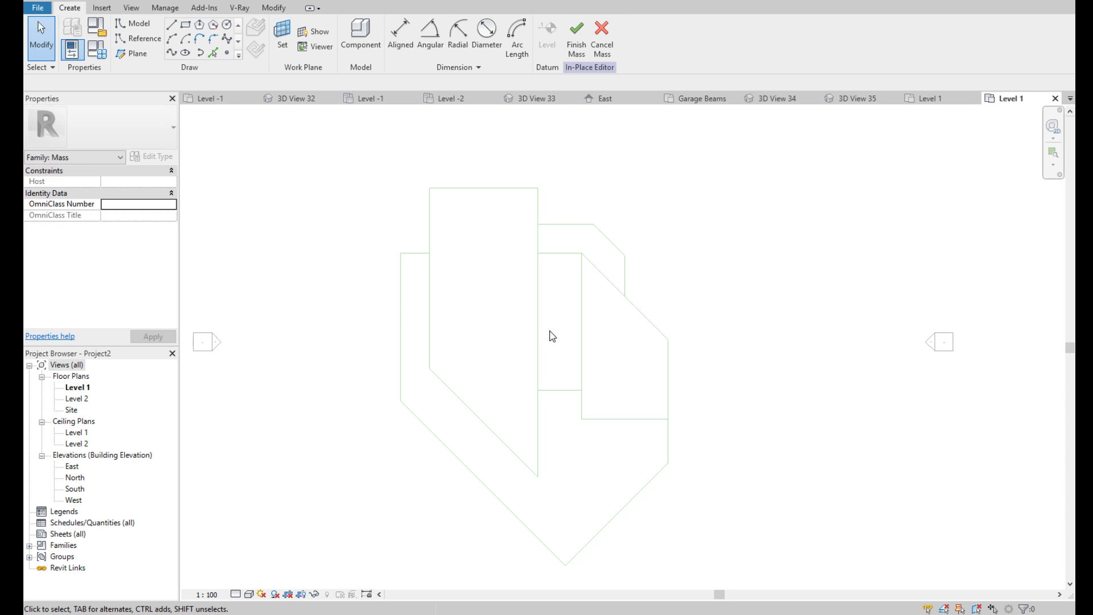
click(602, 40)
Open the East elevation and lower Level 2 to 3300
double_click(71, 466)
scroll(538, 399, down, 1)
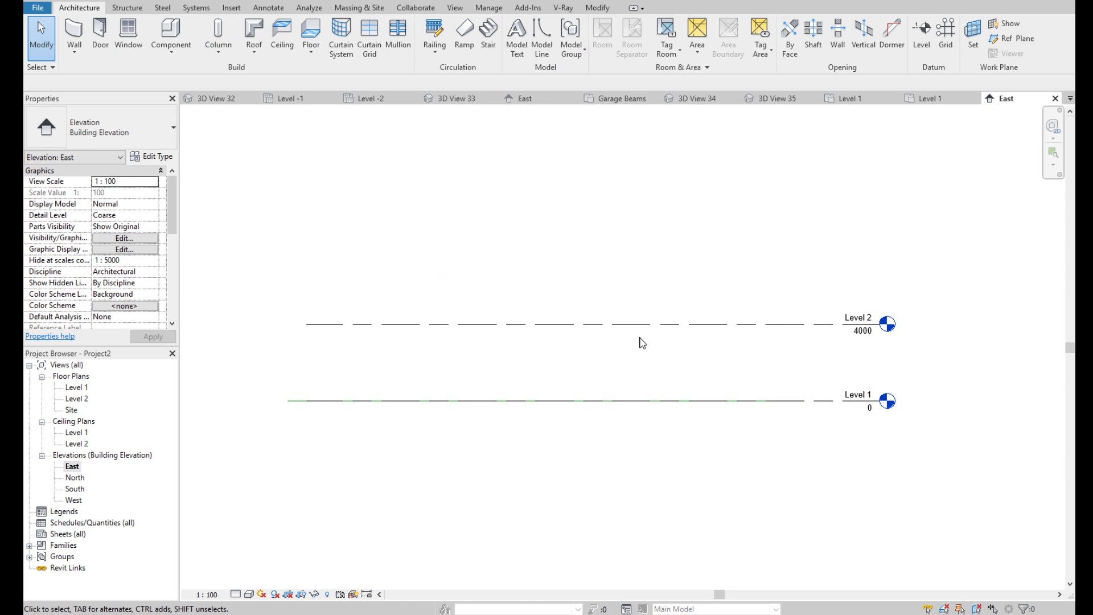
click(723, 324)
click(869, 334)
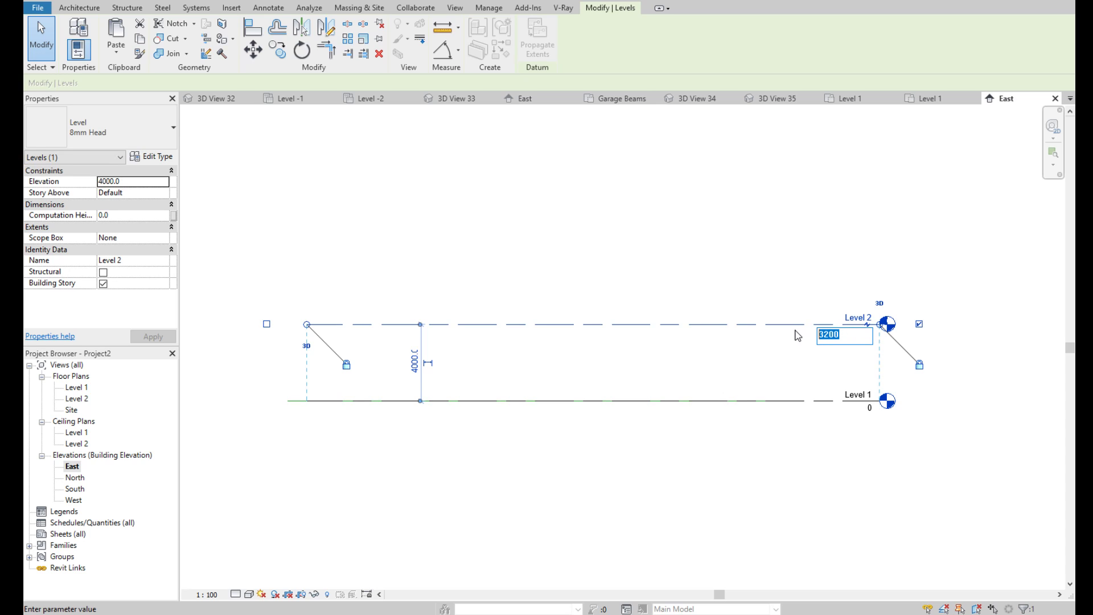
text(33)
key(Return)
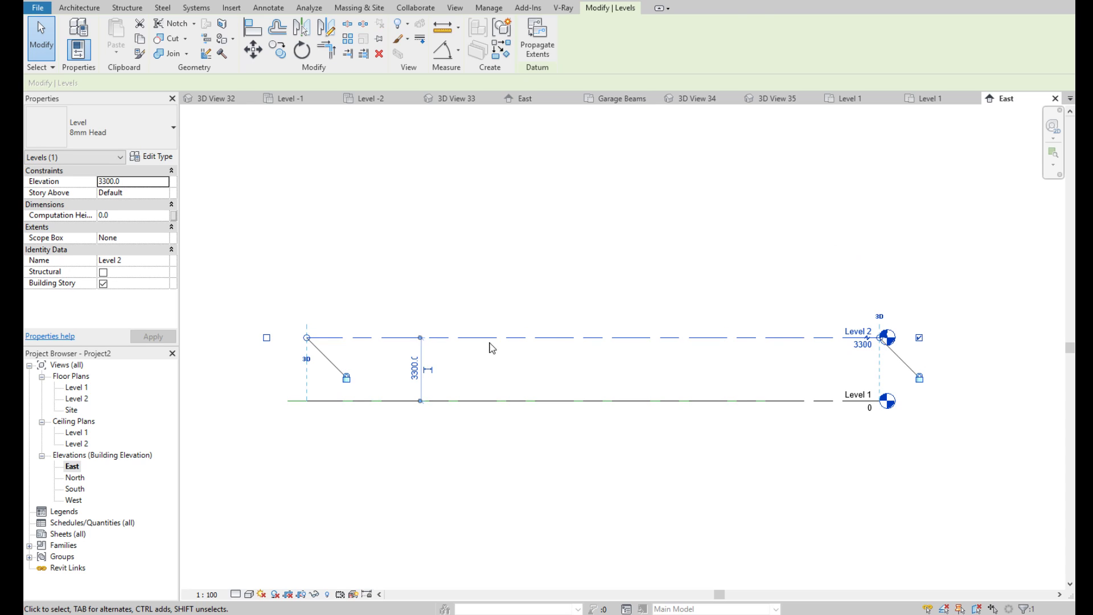
scroll(488, 346, down, 2)
Copy Level 2 up 3000 to create Level 3 at 6300
click(277, 50)
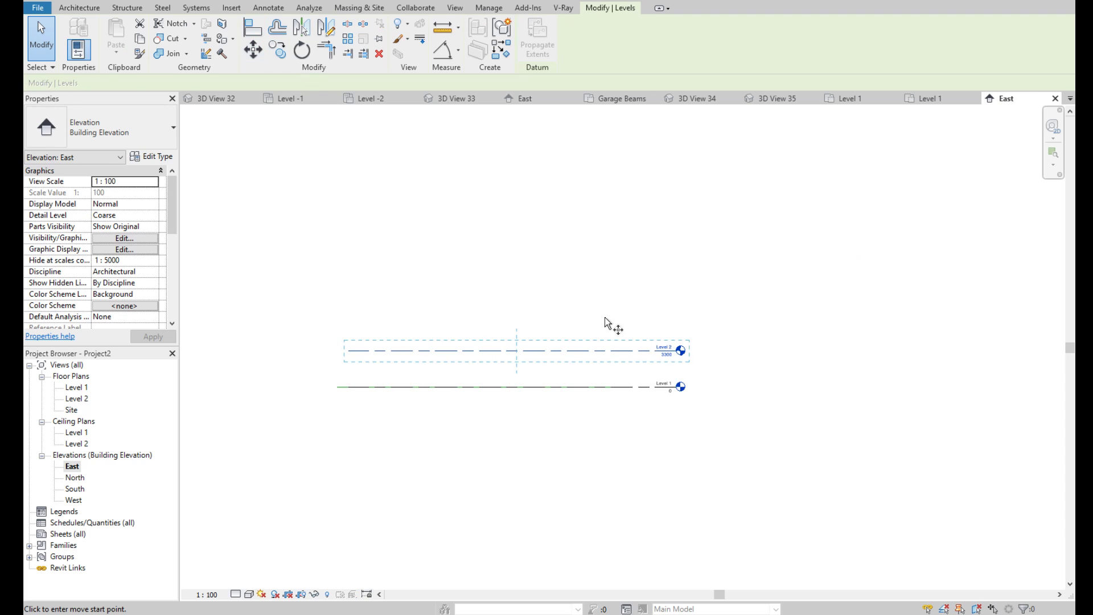
scroll(605, 316, up, 3)
click(660, 376)
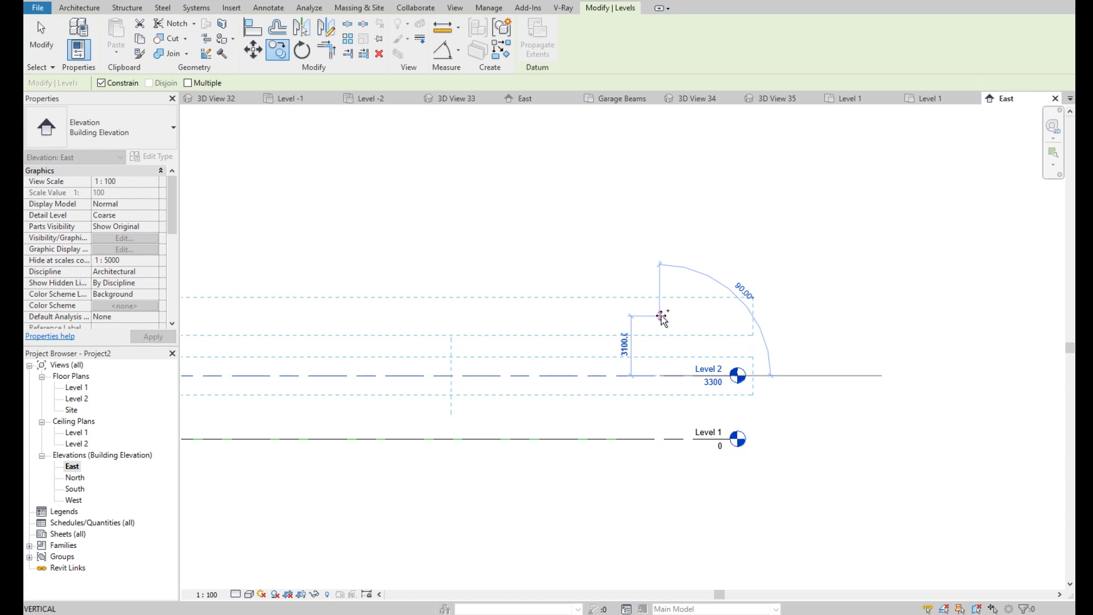
click(664, 320)
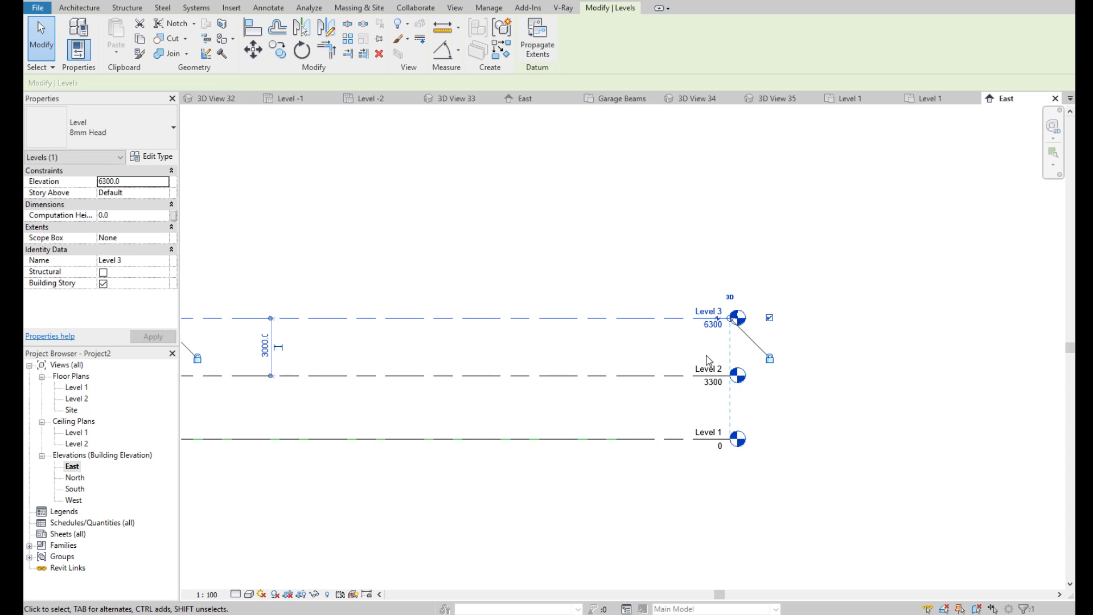
key(Escape)
scroll(580, 354, down, 3)
scroll(374, 426, up, 1)
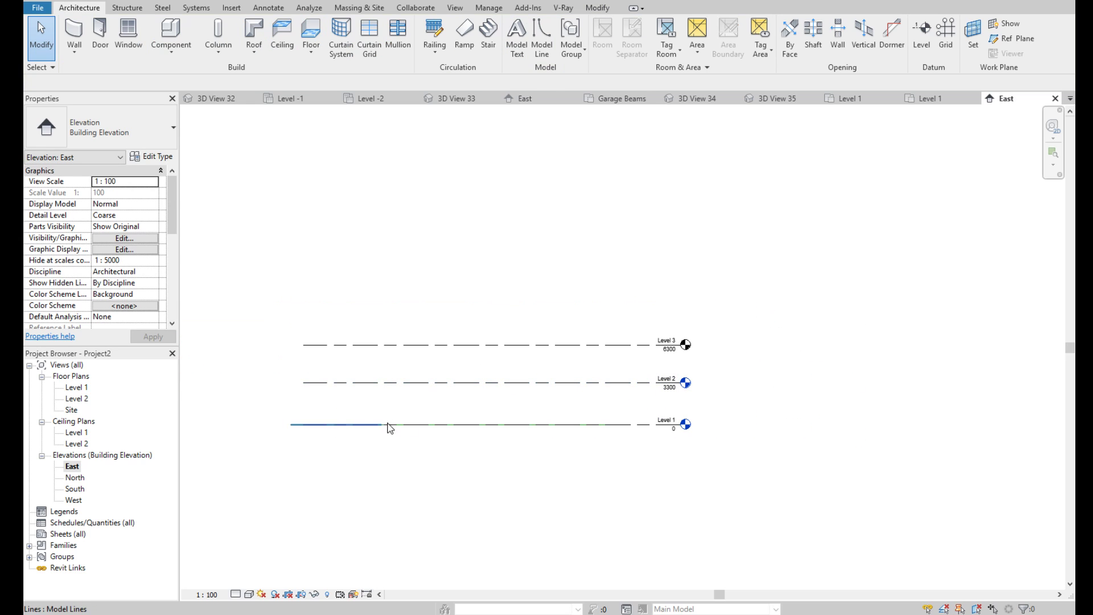
Copy the Level 1 line 3000 downward, placing Level 4 at -3000
scroll(381, 419, down, 1)
scroll(381, 417, up, 2)
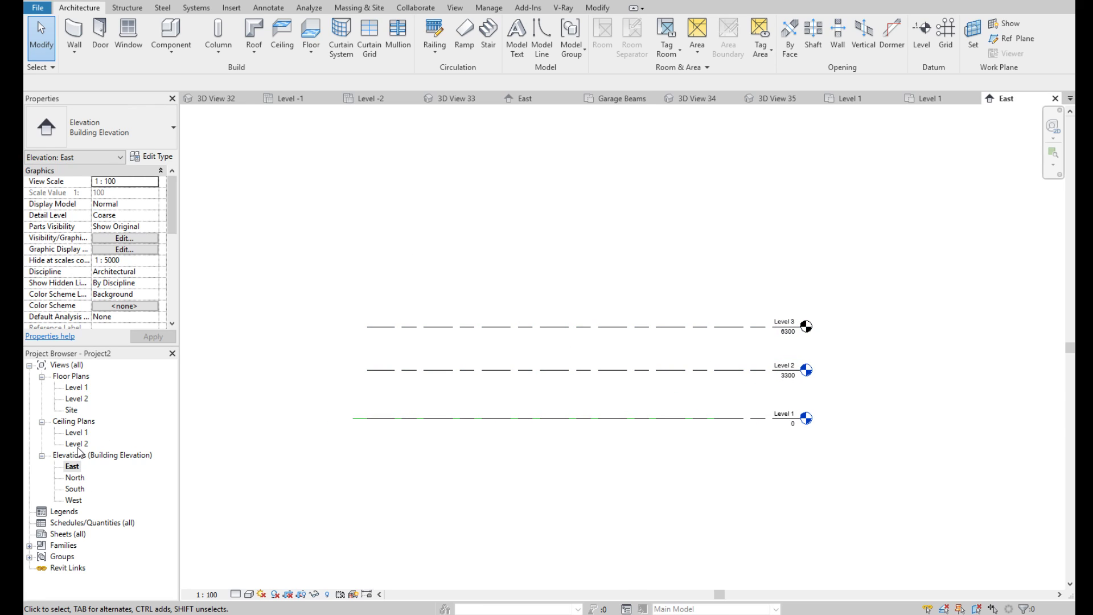
click(760, 419)
click(272, 51)
scroll(719, 436, up, 2)
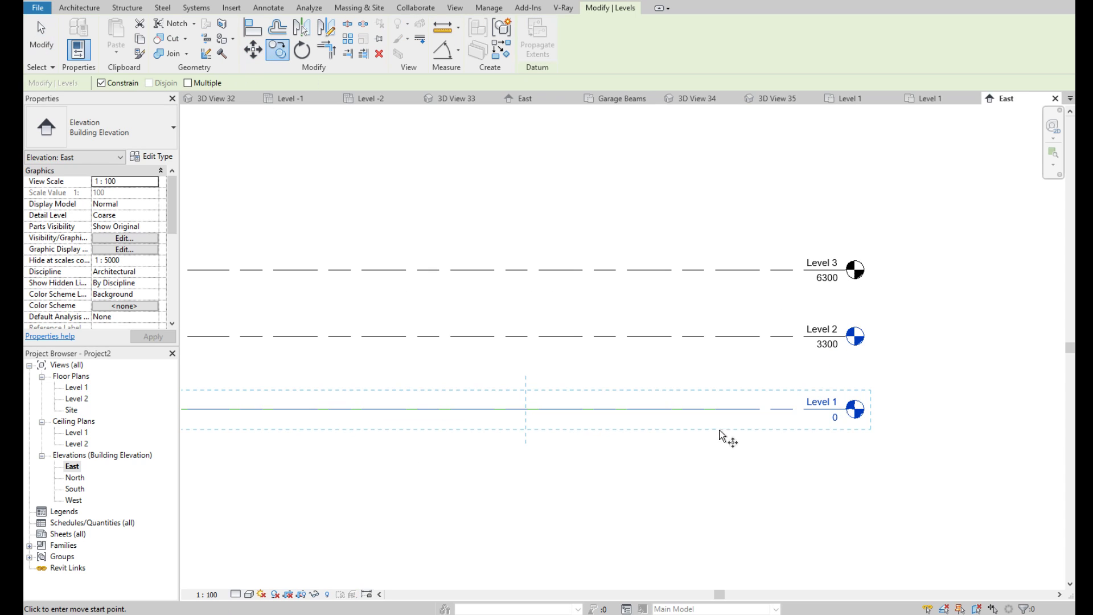
click(779, 410)
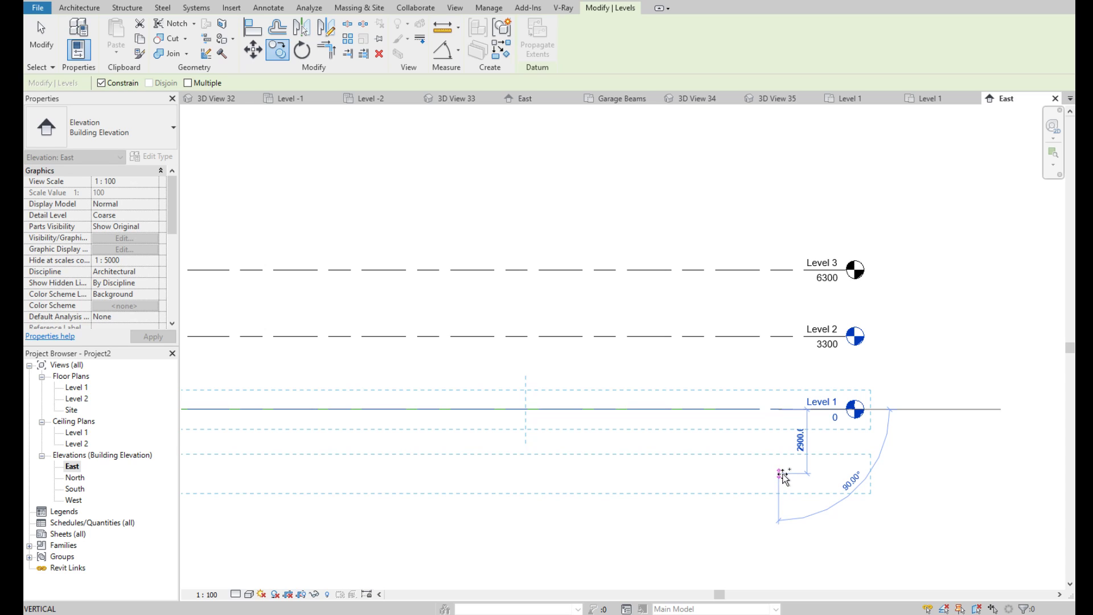
click(783, 476)
key(Escape)
scroll(638, 458, down, 3)
scroll(638, 458, up, 2)
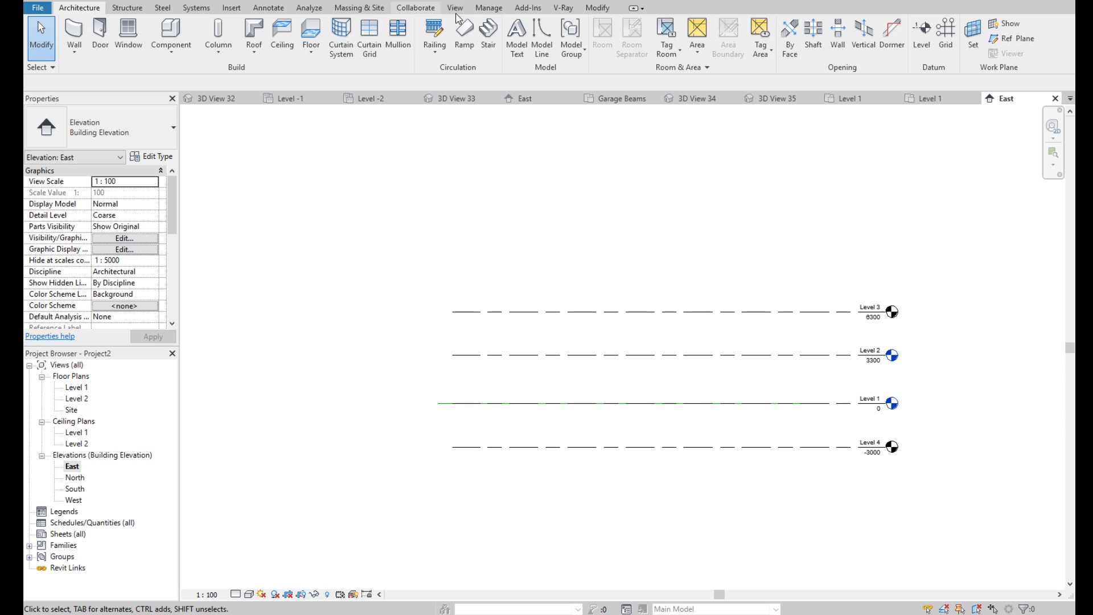
Save the project as a new file named Project22
click(454, 8)
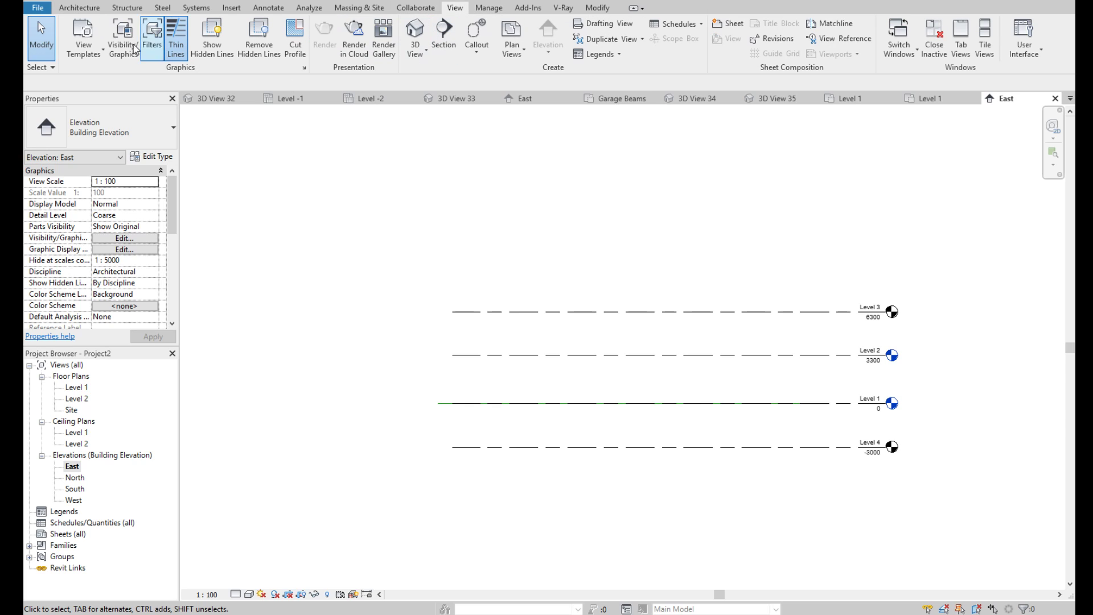
click(78, 8)
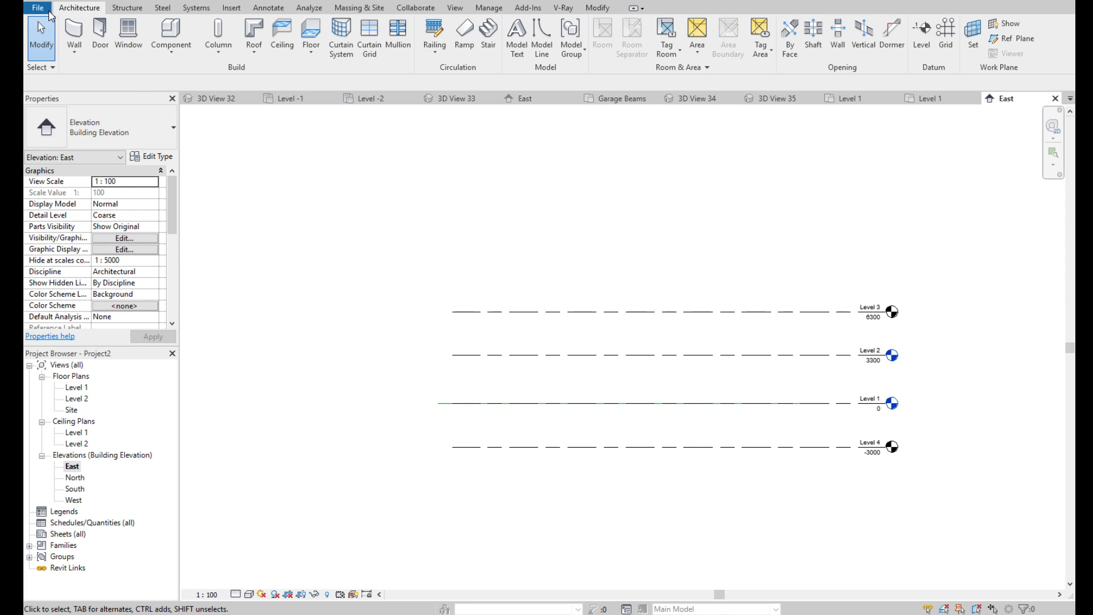
click(38, 8)
click(213, 85)
text(22)
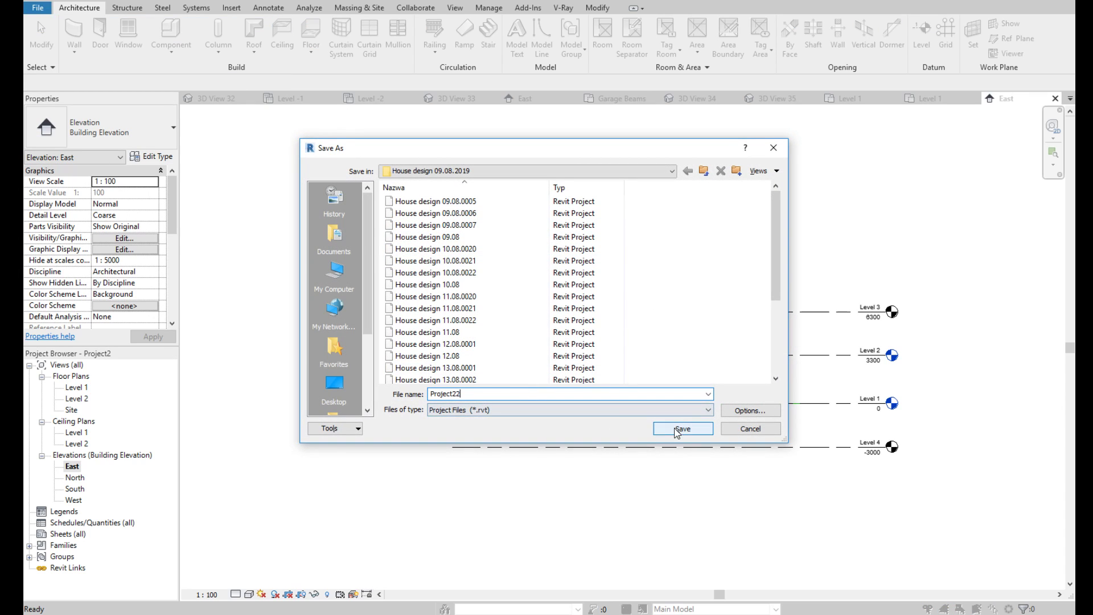
click(684, 430)
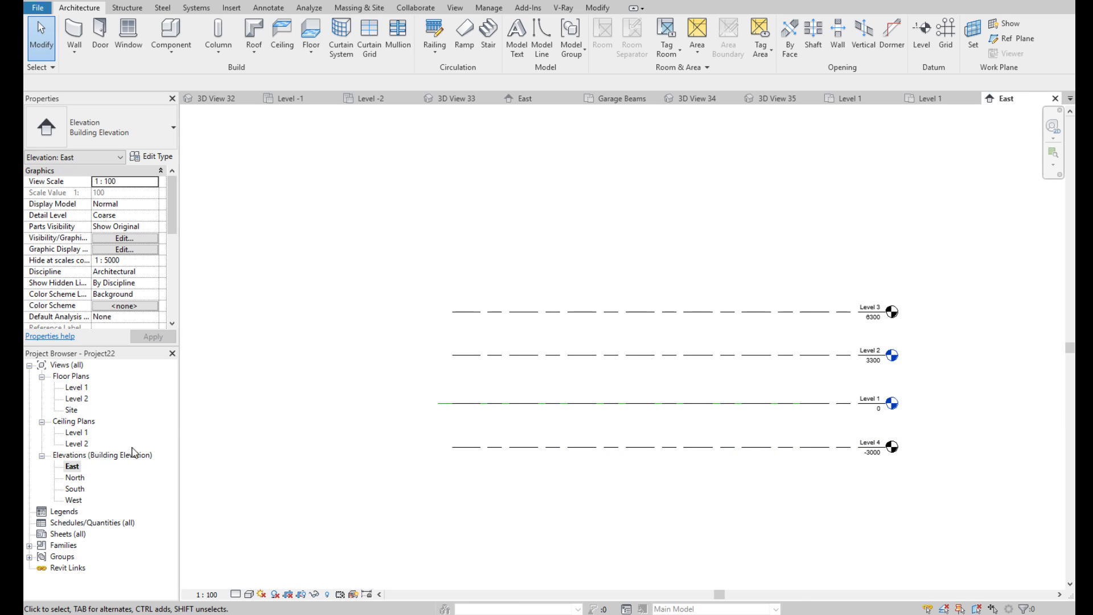
Open the default 3D view
click(465, 10)
click(415, 46)
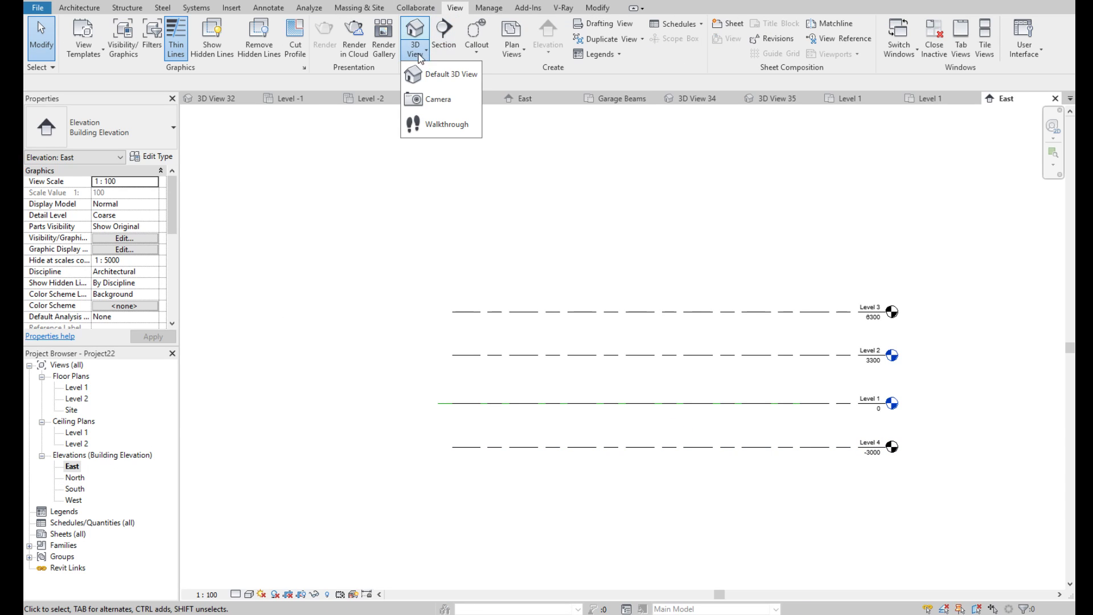
click(456, 81)
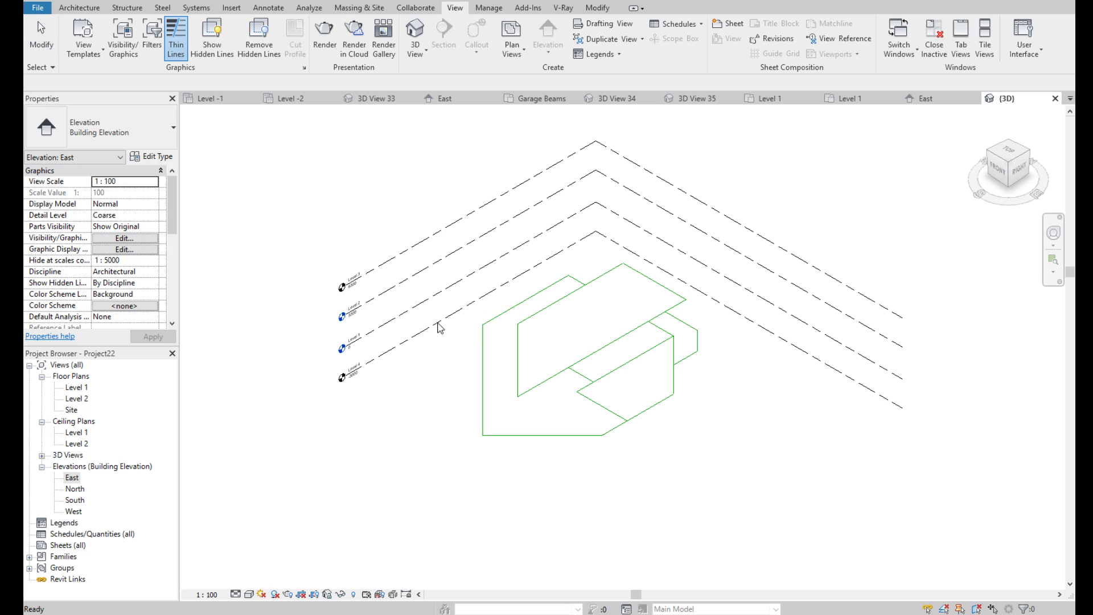
Create a new in-place mass with the default name Mass 1
click(359, 8)
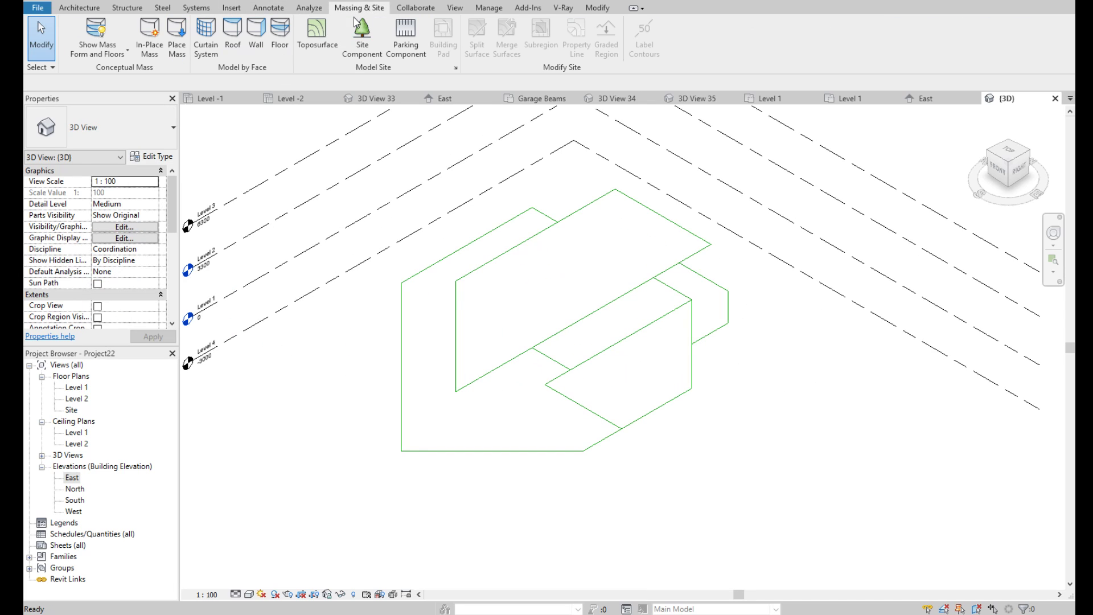
click(150, 40)
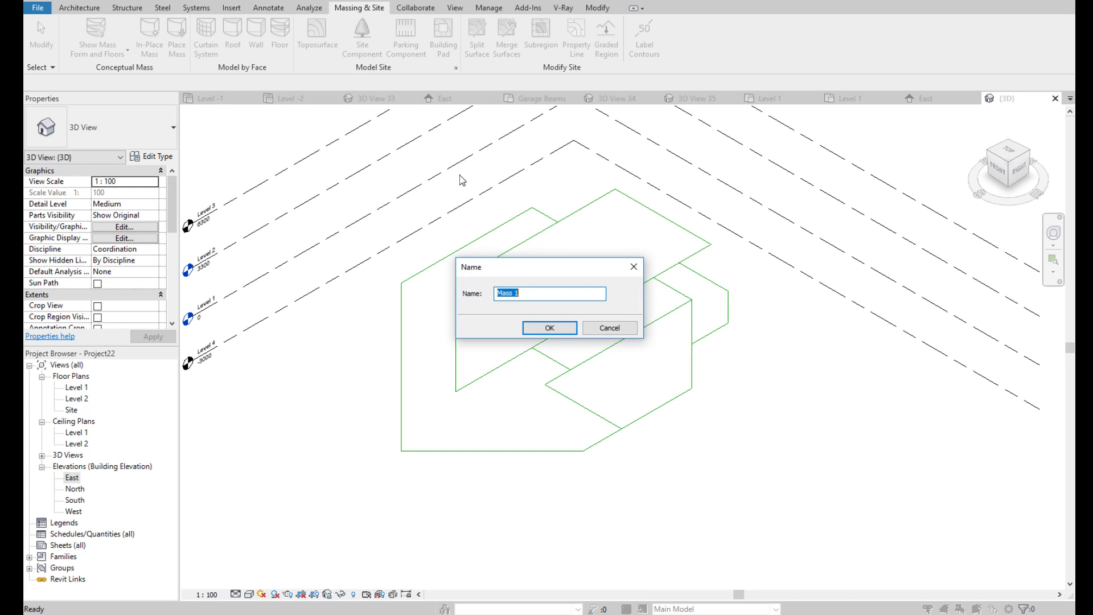
click(550, 328)
scroll(652, 188, up, 2)
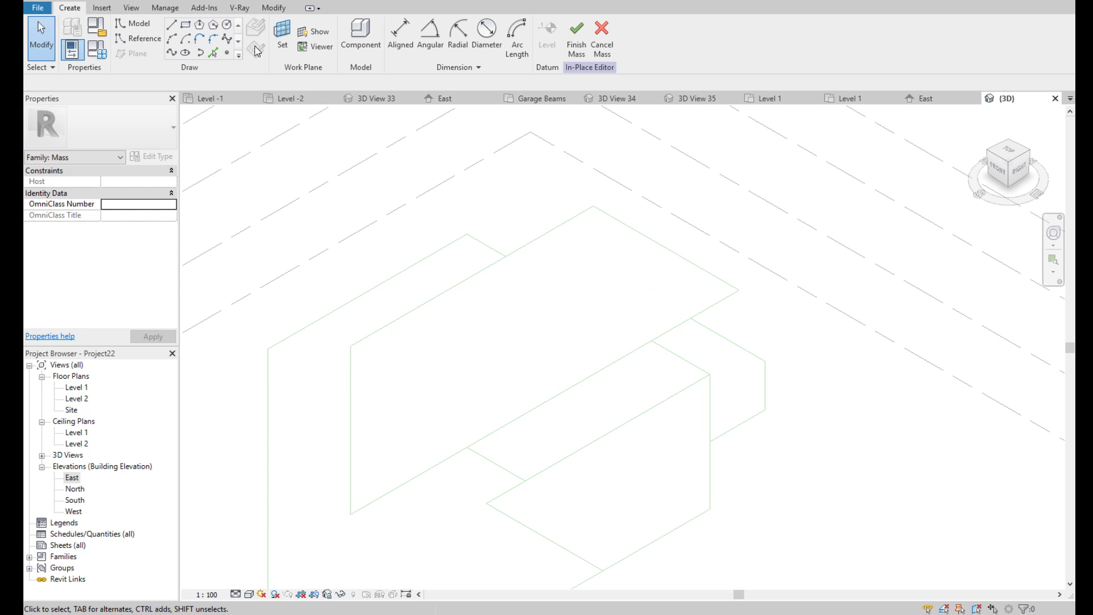
Pick the block outline edges as lines and extrude them into a solid form
click(214, 55)
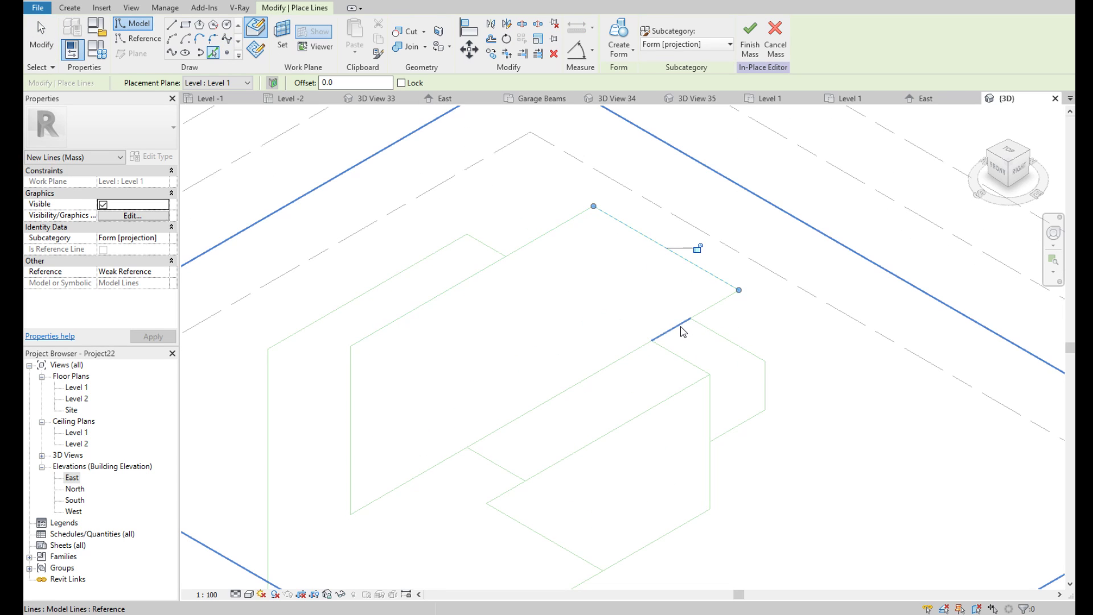
click(508, 417)
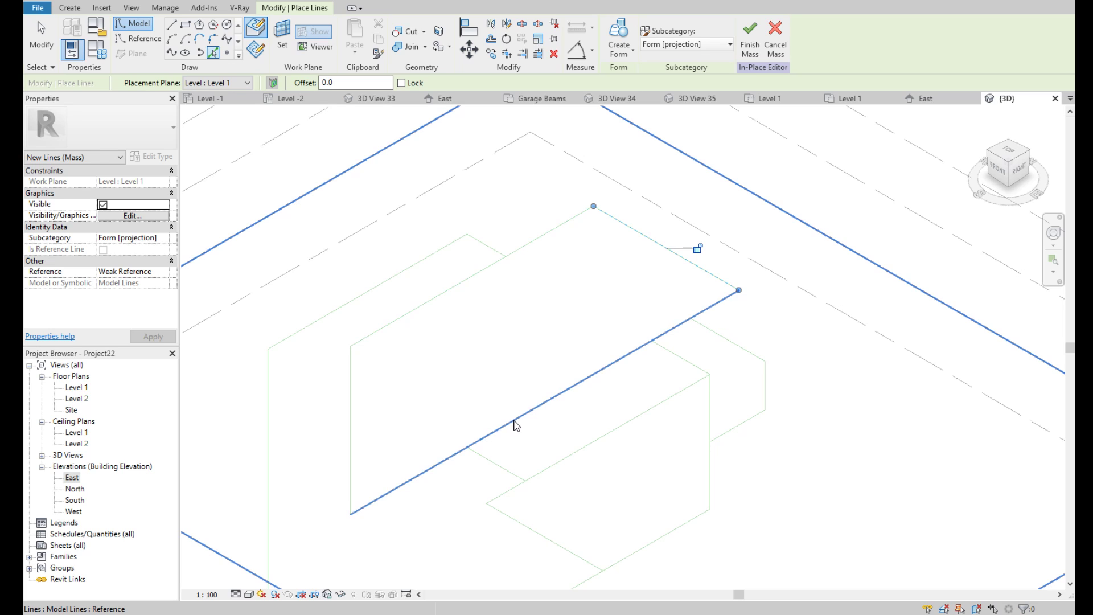
scroll(515, 425, down, 3)
scroll(561, 306, up, 2)
key(Escape)
key(Escape)
click(556, 359)
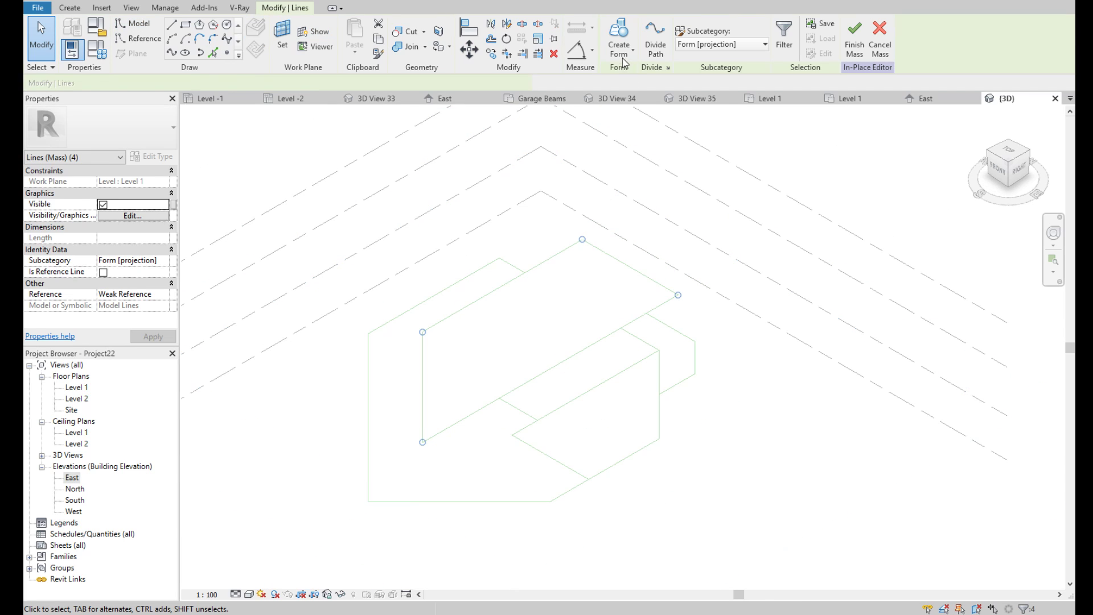
click(612, 31)
click(632, 71)
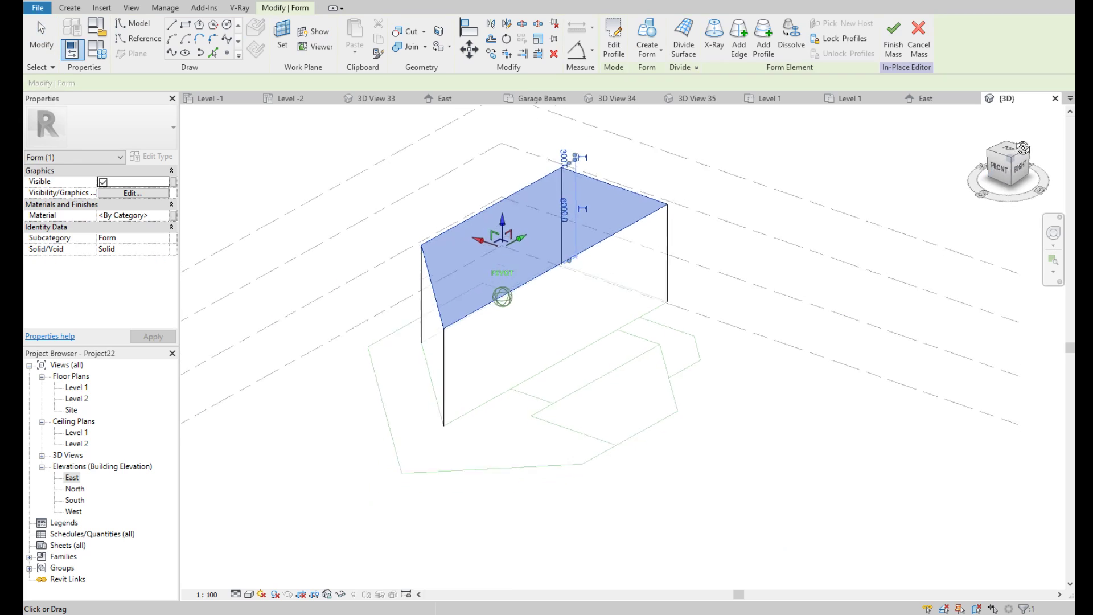
In front view, raise the form's top face past Level 3 and set its height
click(988, 179)
scroll(563, 210, up, 1)
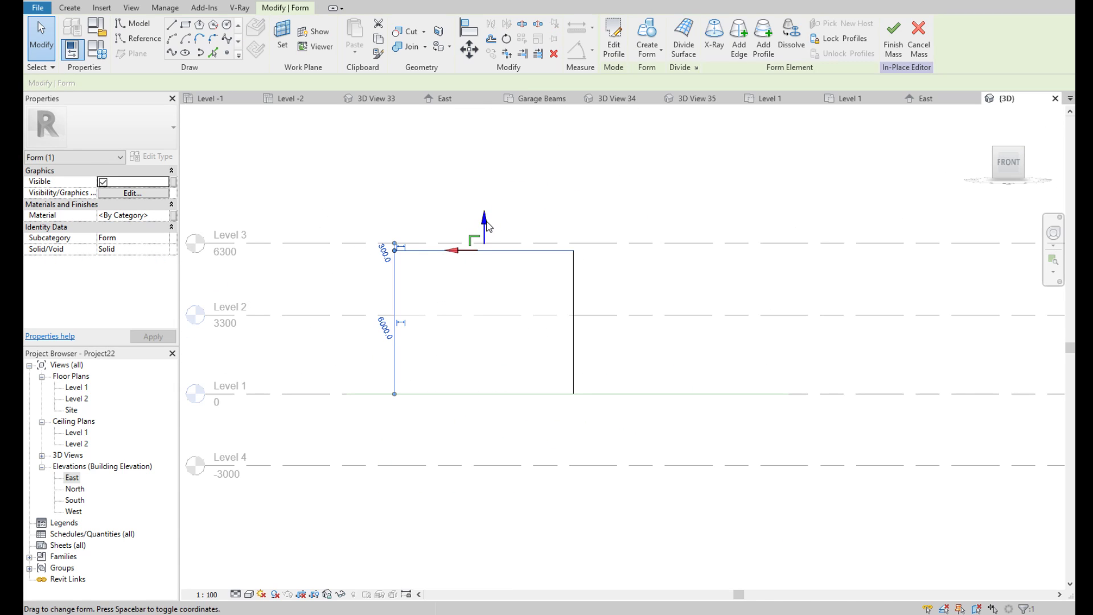
drag(487, 227, 490, 158)
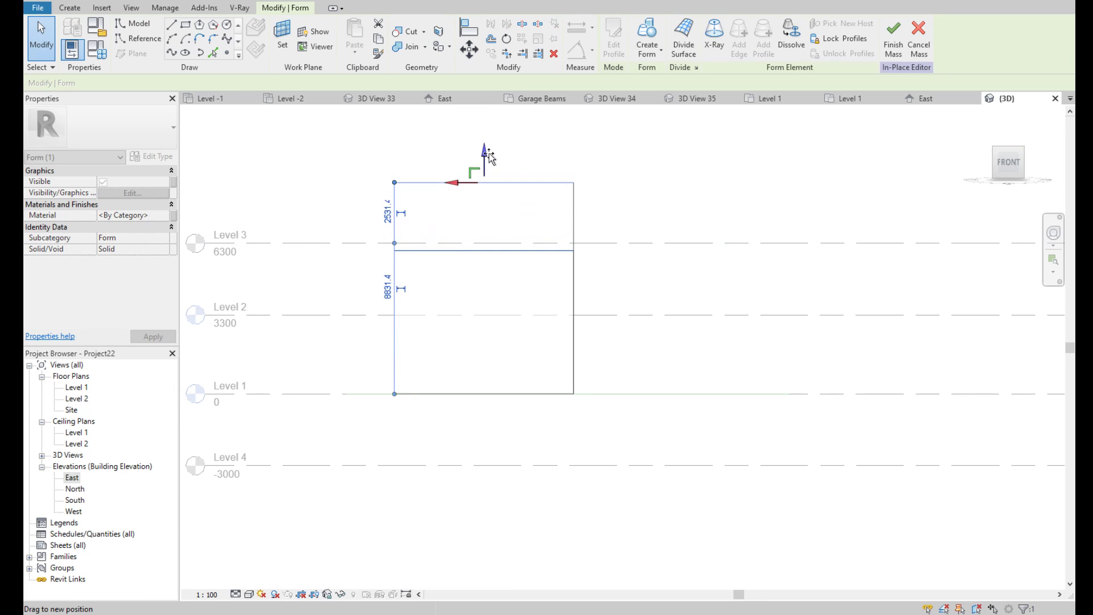
click(390, 286)
text(900)
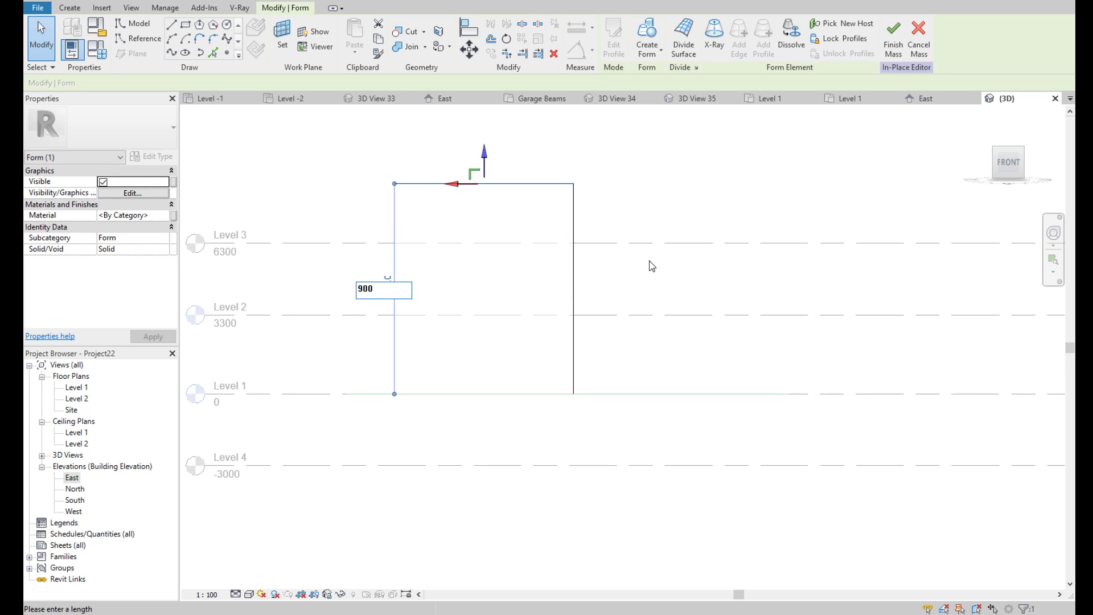
key(Escape)
key(Escape)
scroll(412, 252, down, 1)
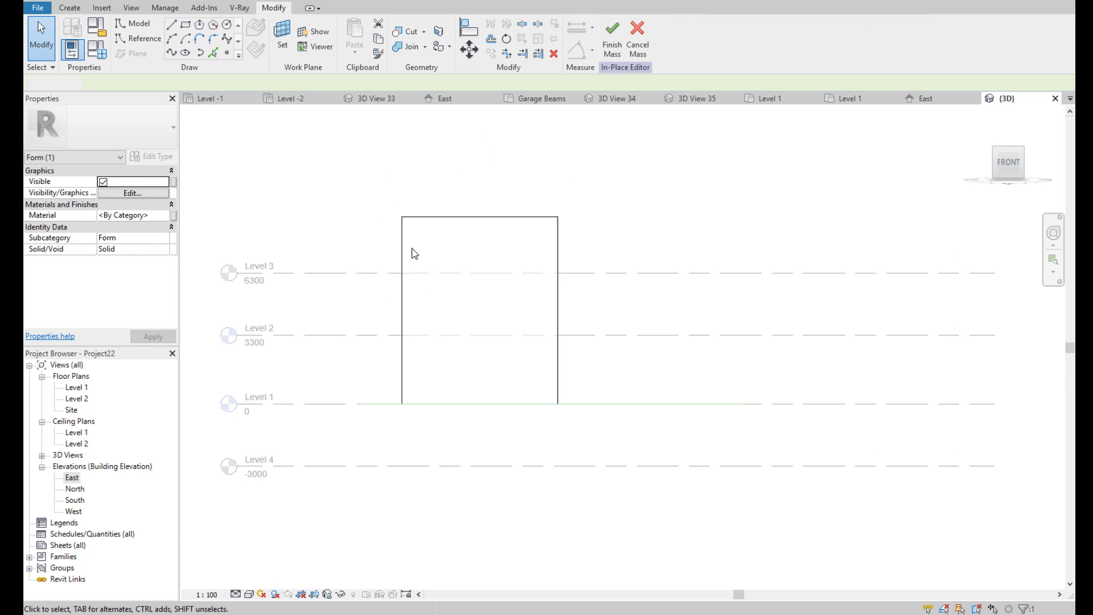
scroll(587, 192, up, 1)
Orbit the mass, then return to a straight front elevation
click(1024, 147)
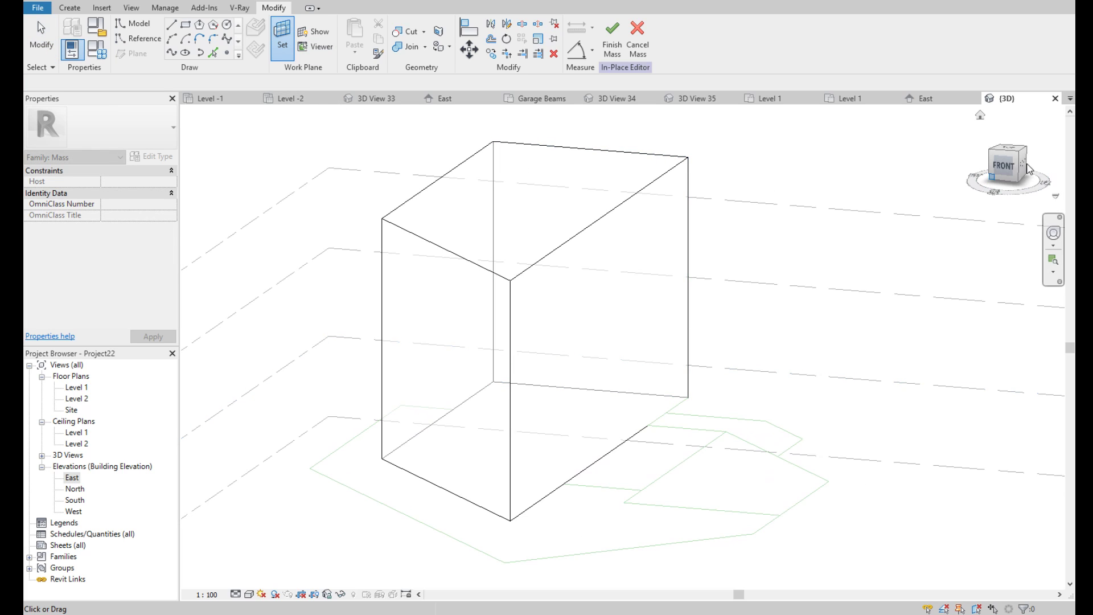
drag(1003, 166, 1010, 160)
click(1009, 160)
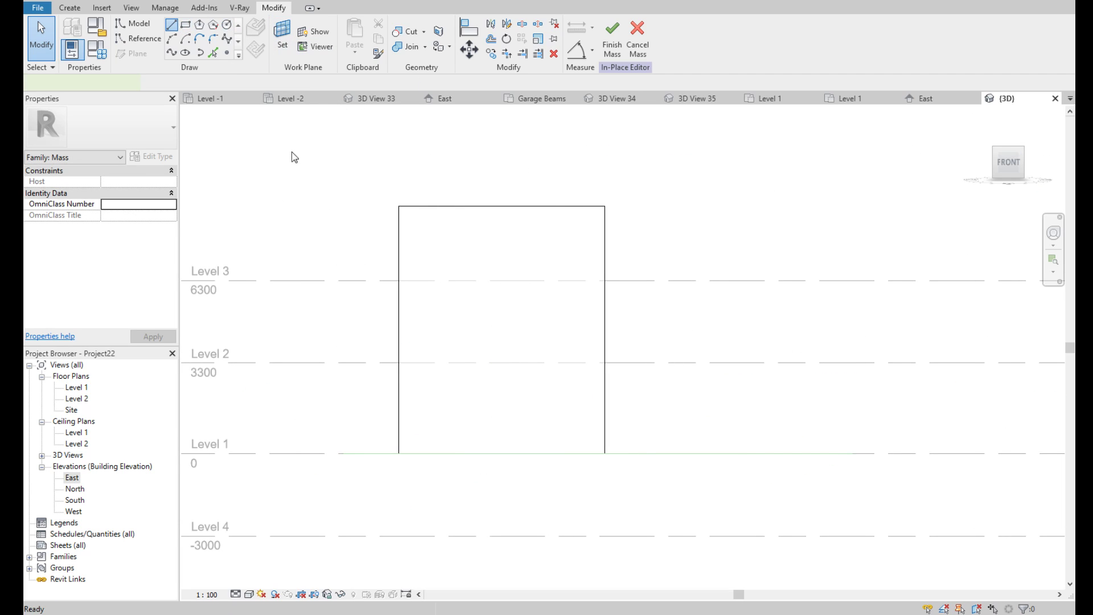
Sketch a short vertical model line from Level 2, then a 30° slope past the block's upper corner
key(l)
key(i)
click(398, 362)
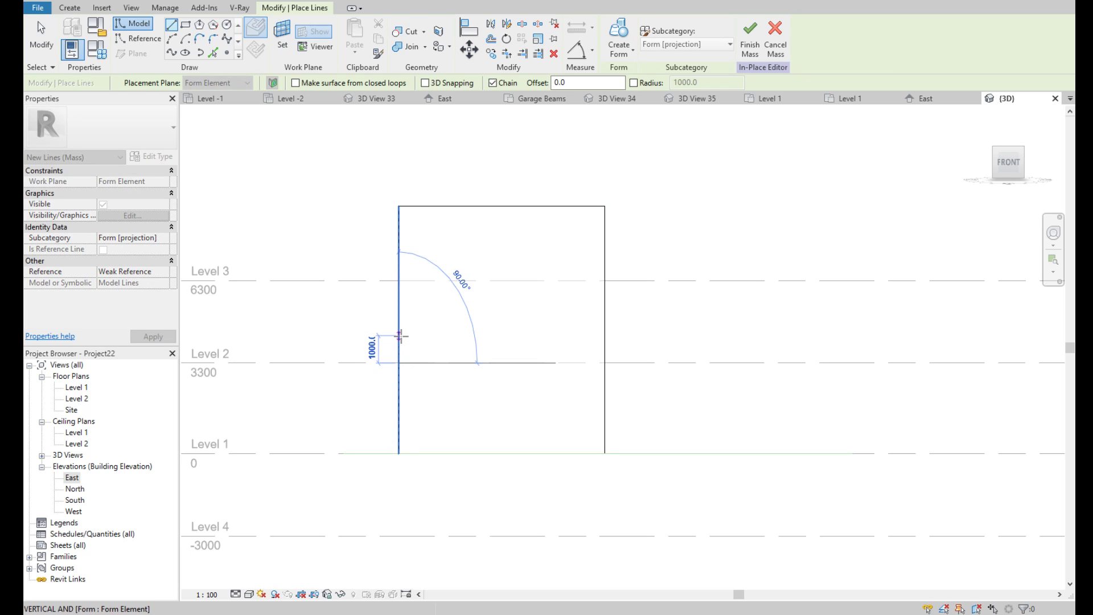
text(1100)
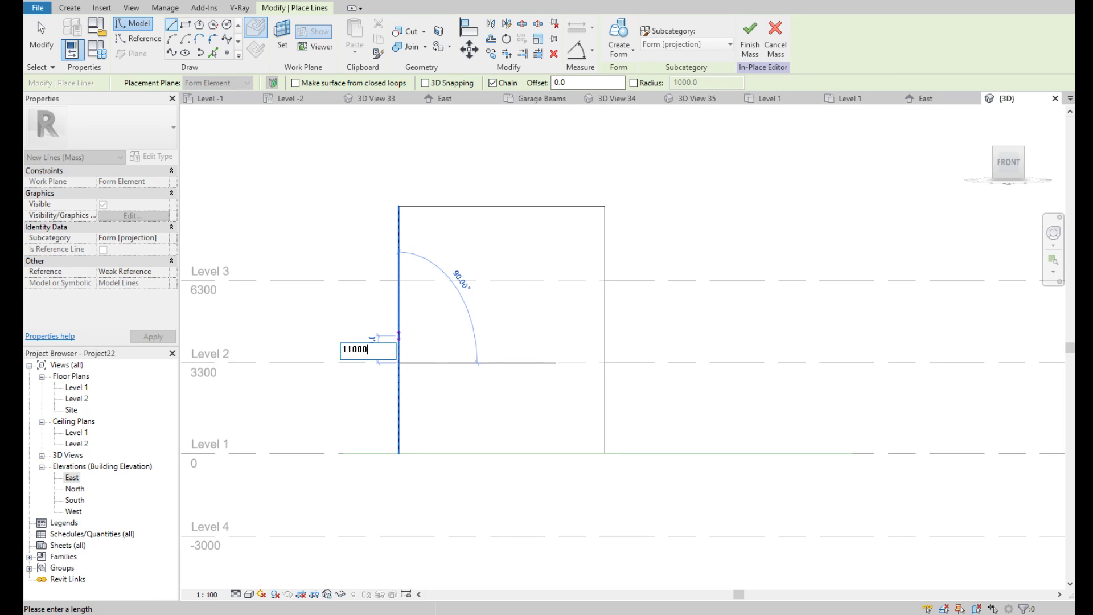
key(Return)
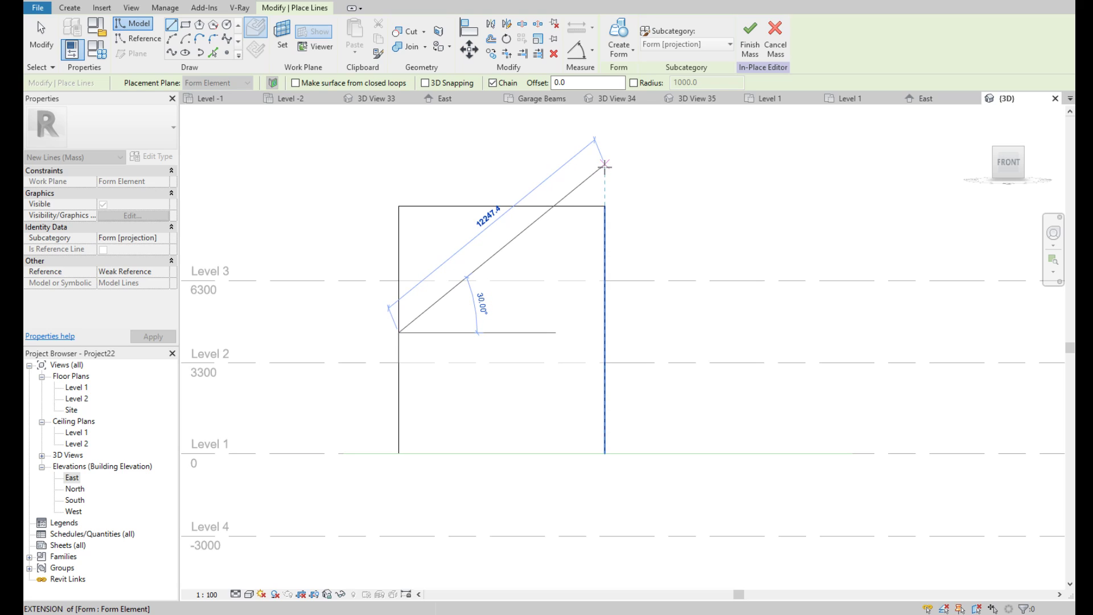
click(605, 165)
scroll(581, 263, down, 3)
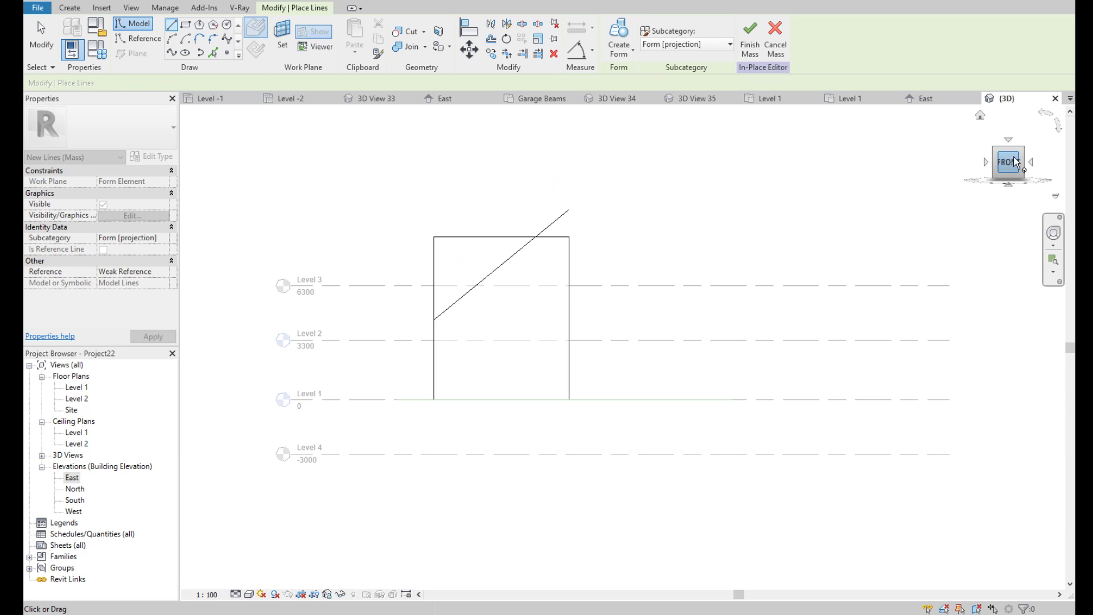
key(Escape)
key(Escape)
mouse_move(585, 266)
shift+middle_down()
mouse_move(501, 345)
mouse_move(693, 178)
shift+middle_up()
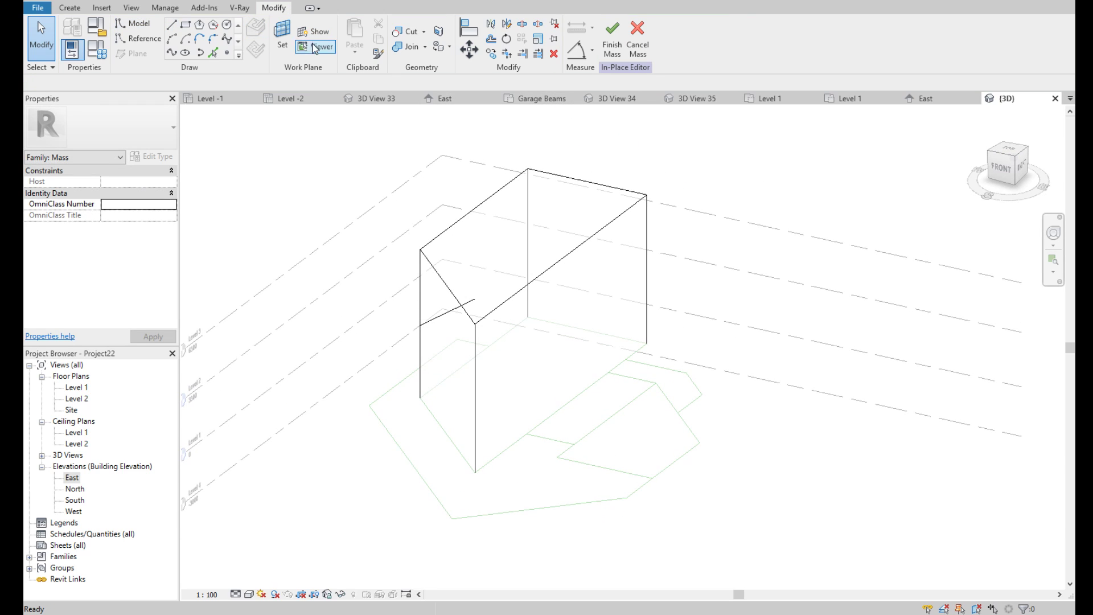
Make the block's far side face the work plane and copy the sloped line onto it
click(292, 40)
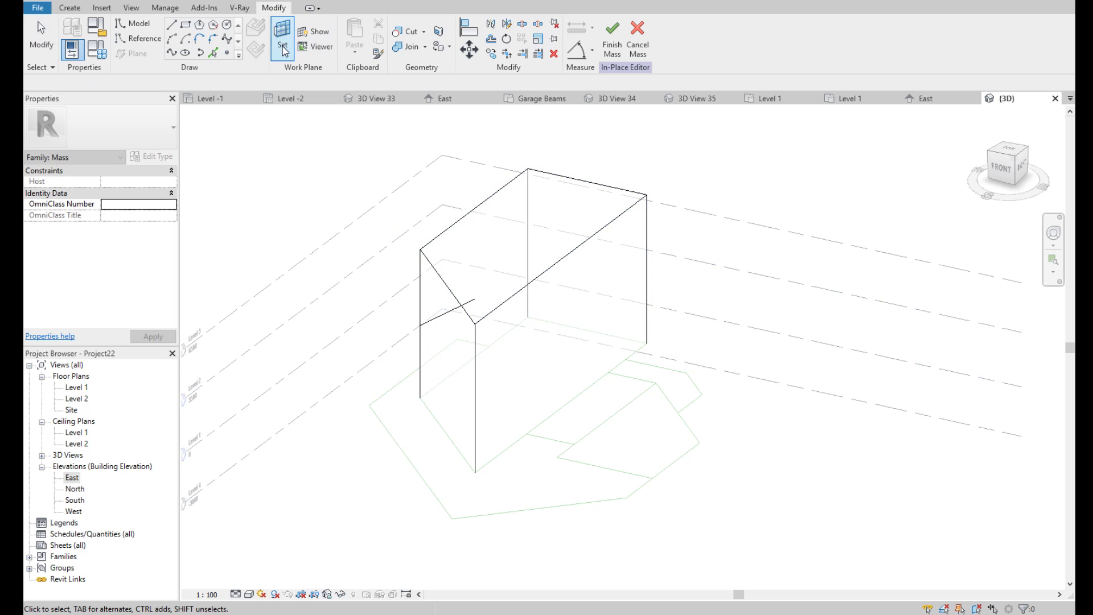
click(599, 181)
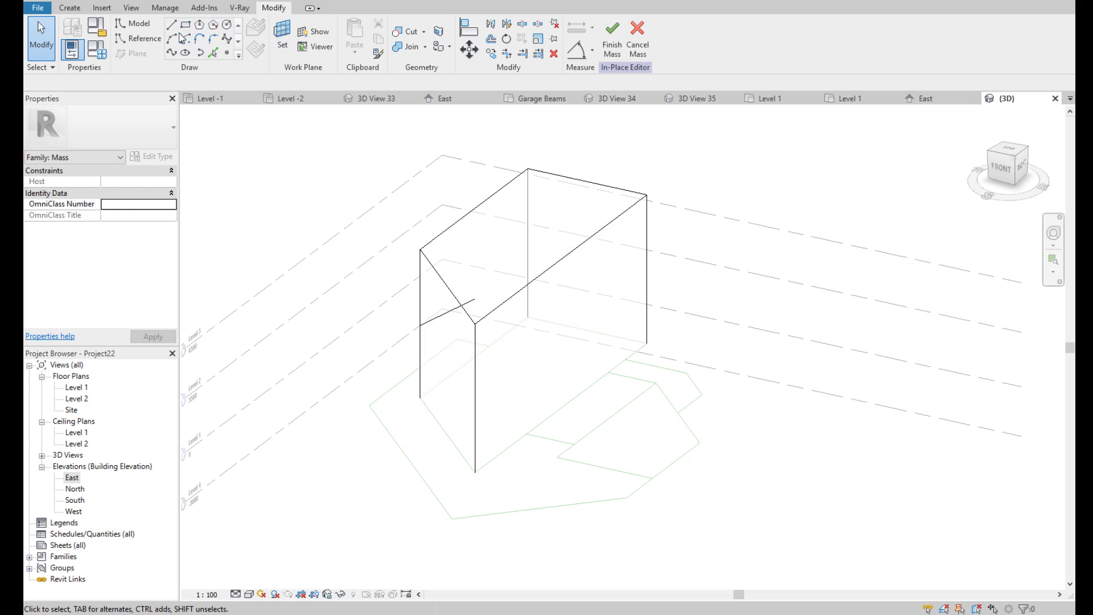
click(213, 54)
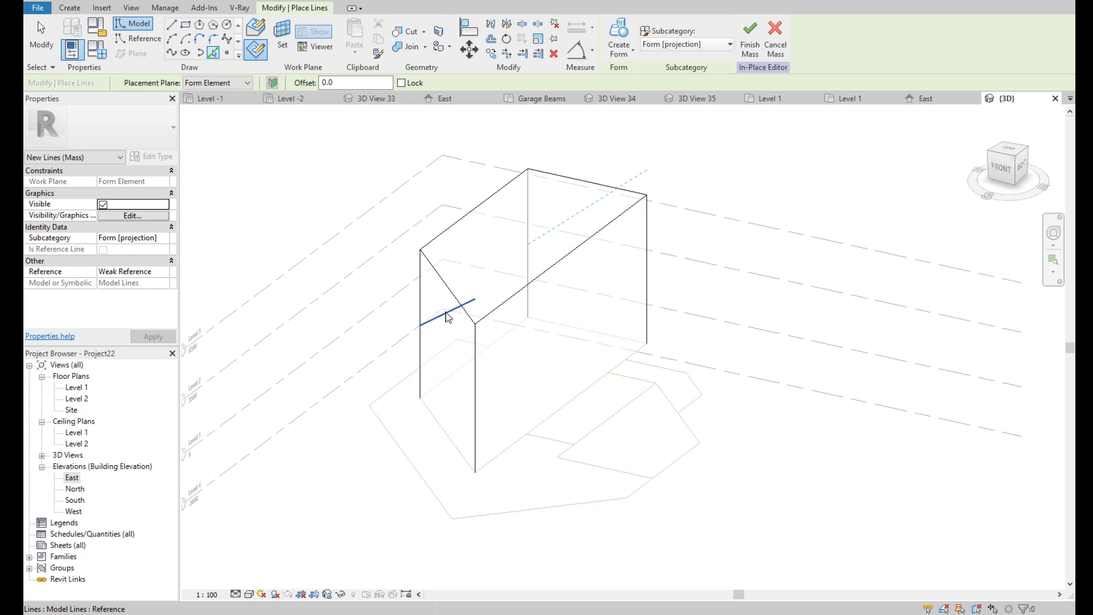
scroll(536, 211, up, 3)
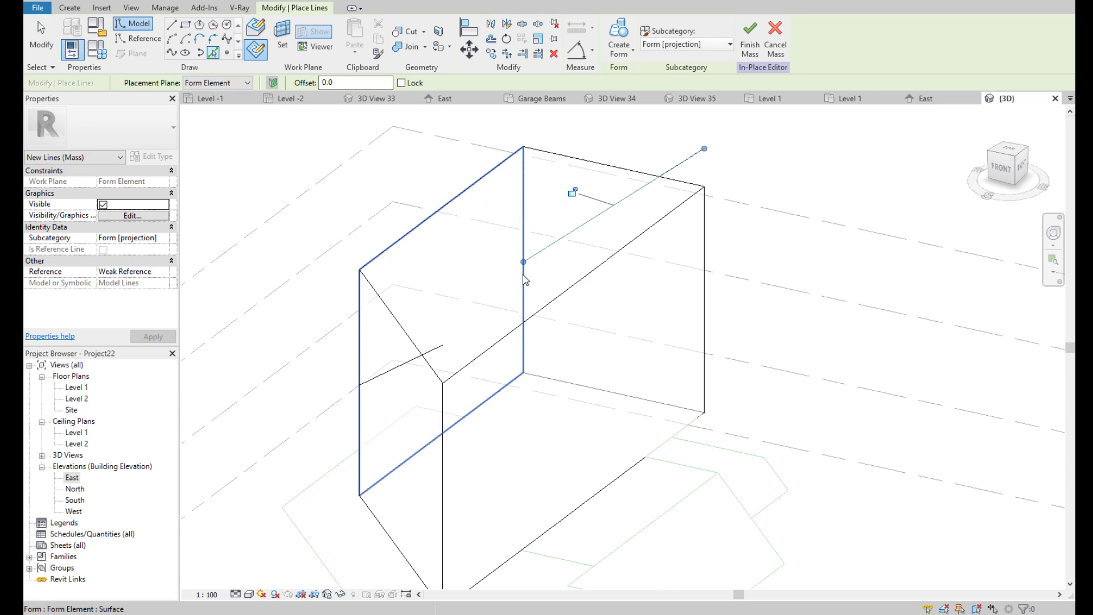
click(828, 215)
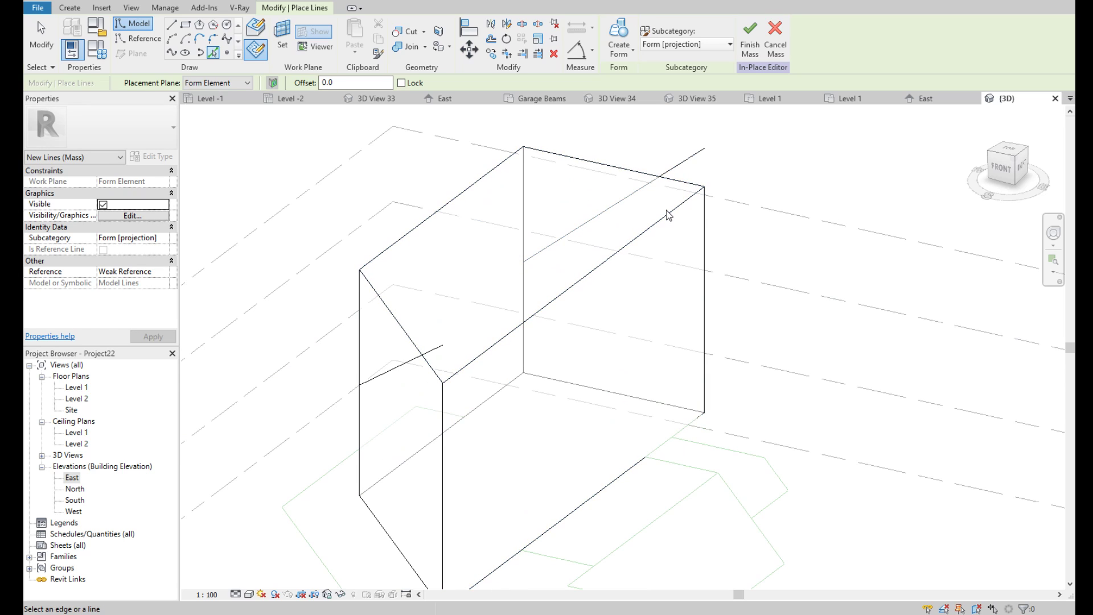
Delete the overlapping top-edge lines from the block and select its top face
click(1000, 168)
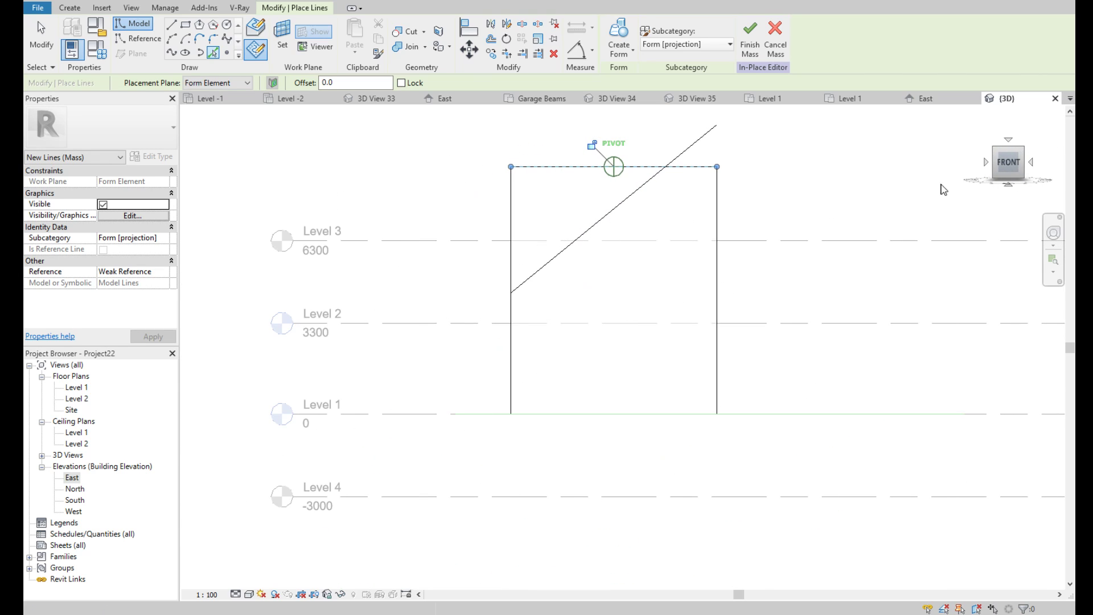
shift+middle_drag(715, 171, 506, 227)
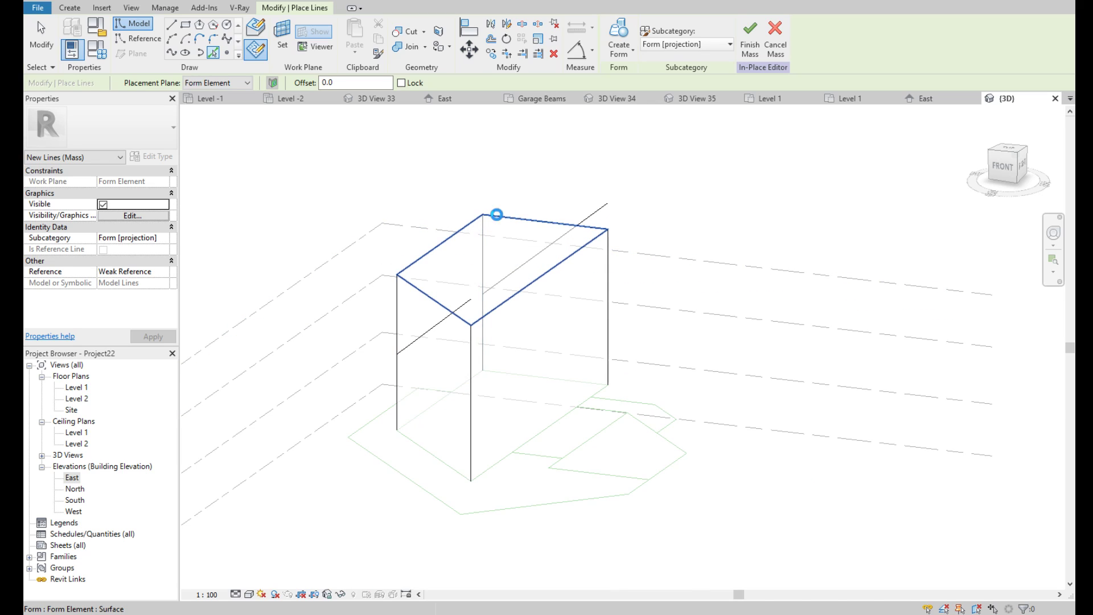
click(484, 218)
key(Escape)
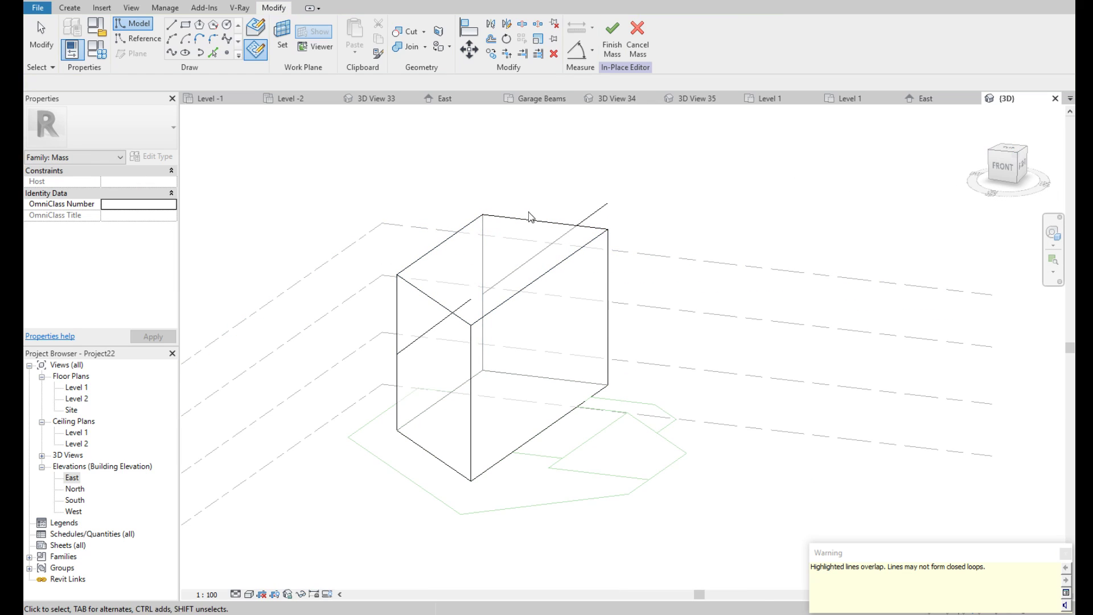
click(523, 229)
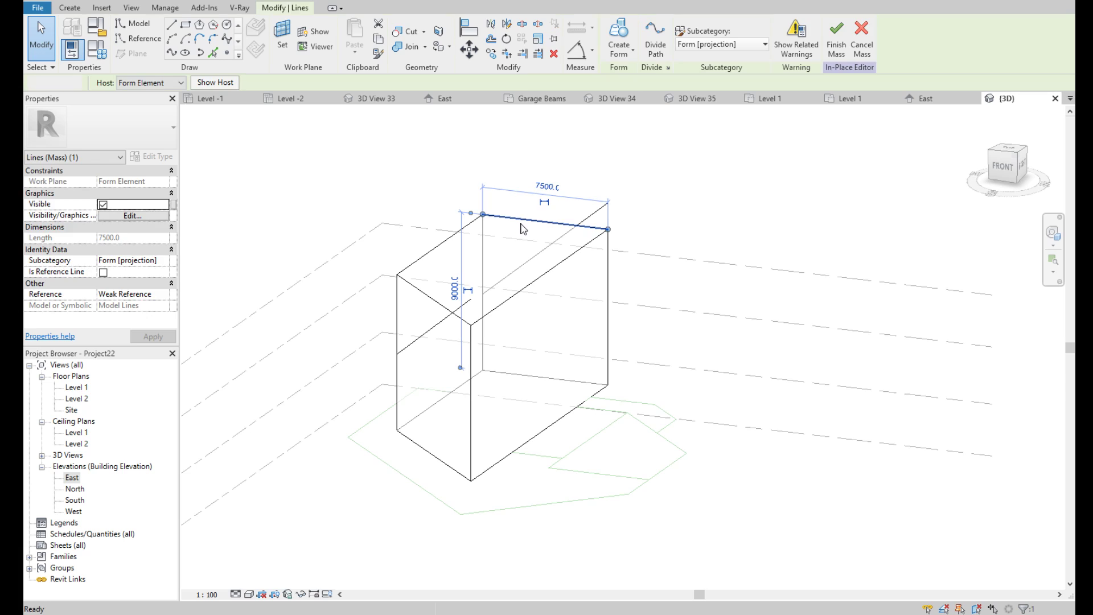
key(Delete)
click(529, 226)
key(Delete)
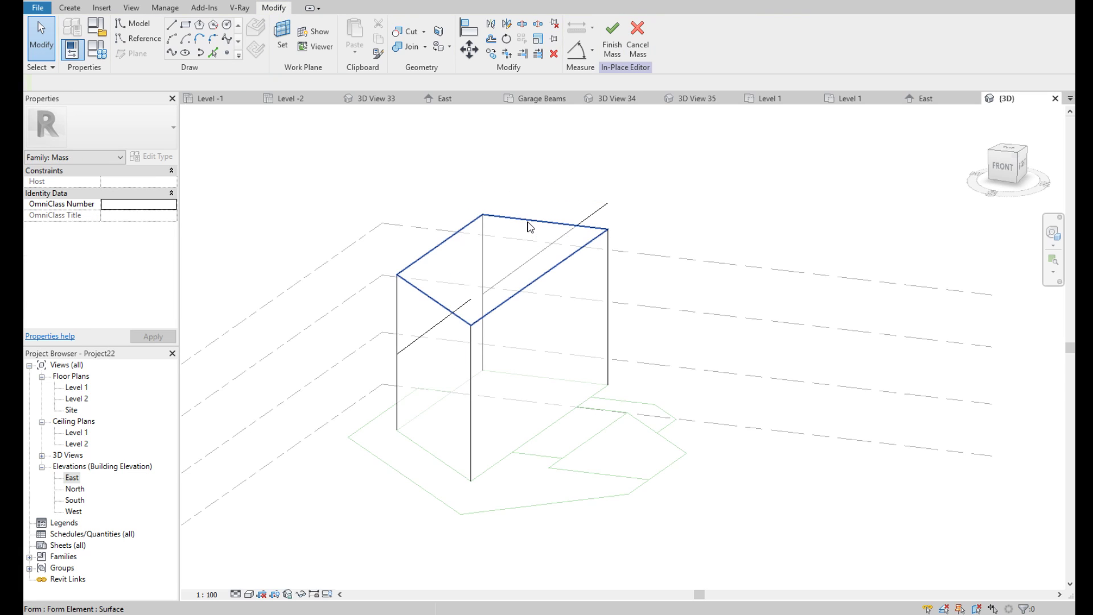
click(529, 226)
In front view, raise the block's top face to a height of 11000
click(1003, 169)
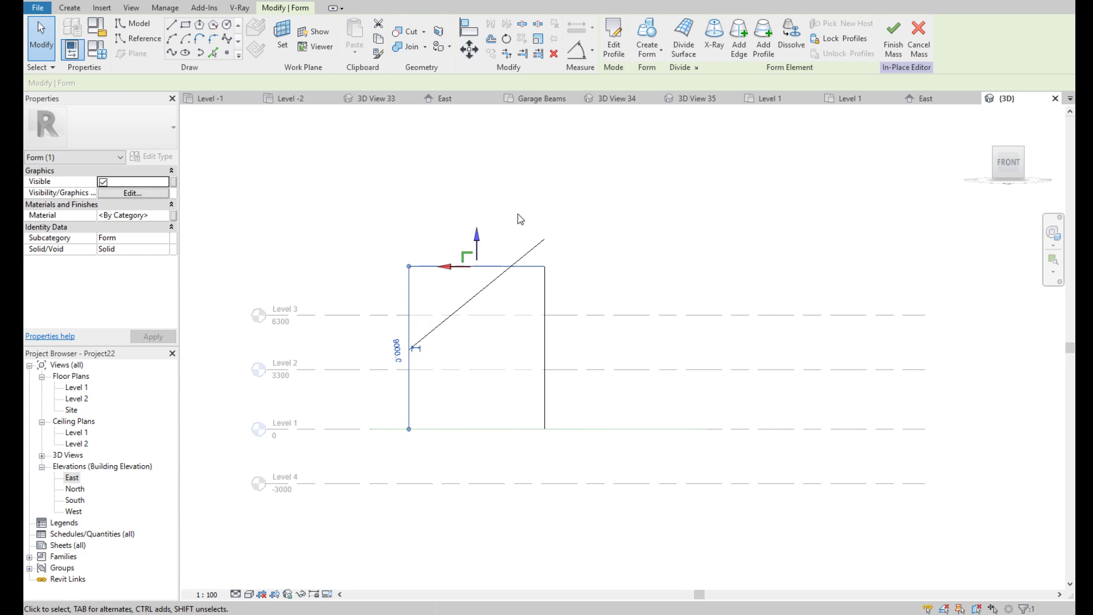
drag(486, 269, 486, 216)
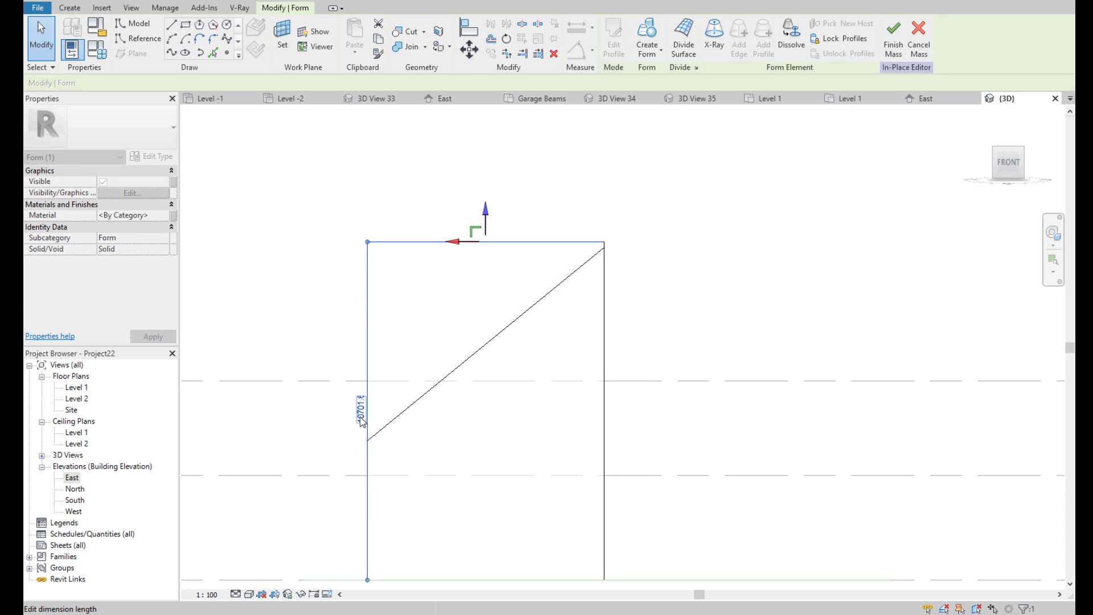
click(364, 409)
text(11000)
key(Return)
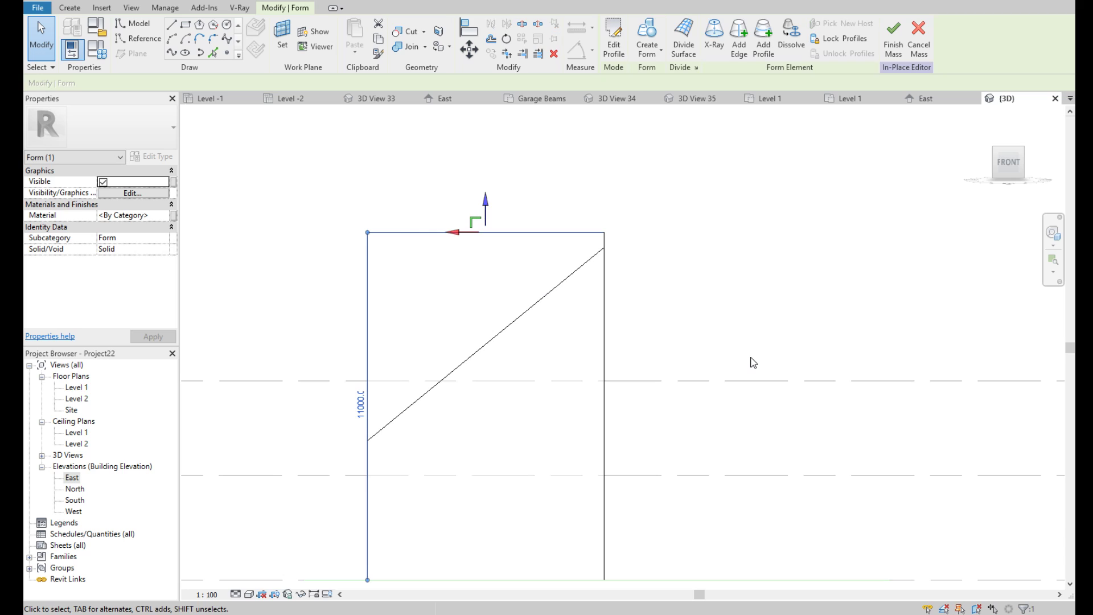
click(750, 362)
Turn two of the block's edges into lines on its side face
click(213, 53)
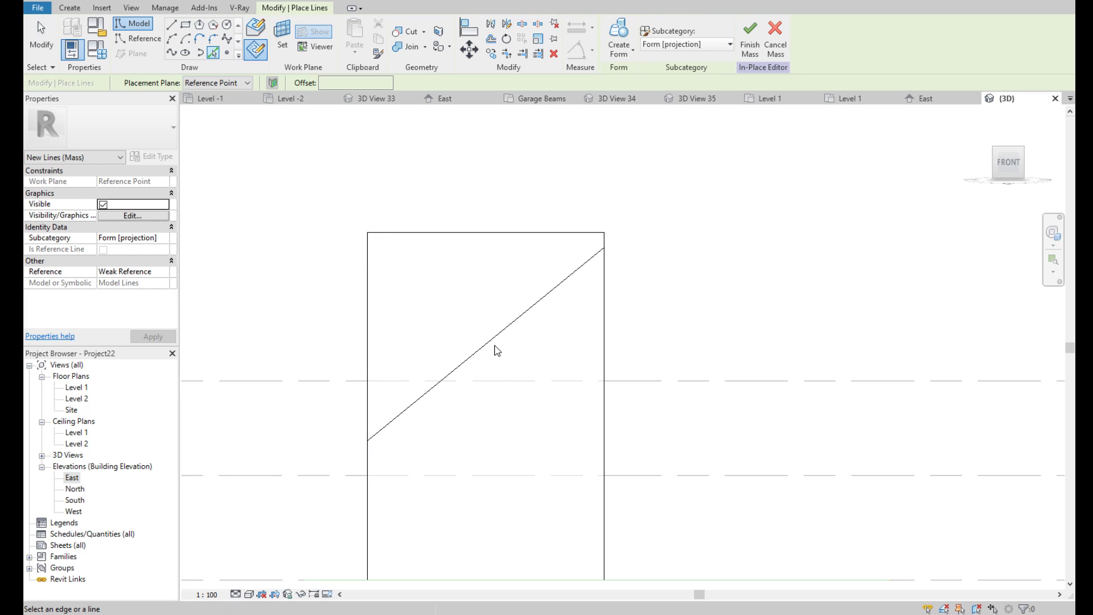
click(561, 233)
click(369, 286)
drag(997, 165, 962, 171)
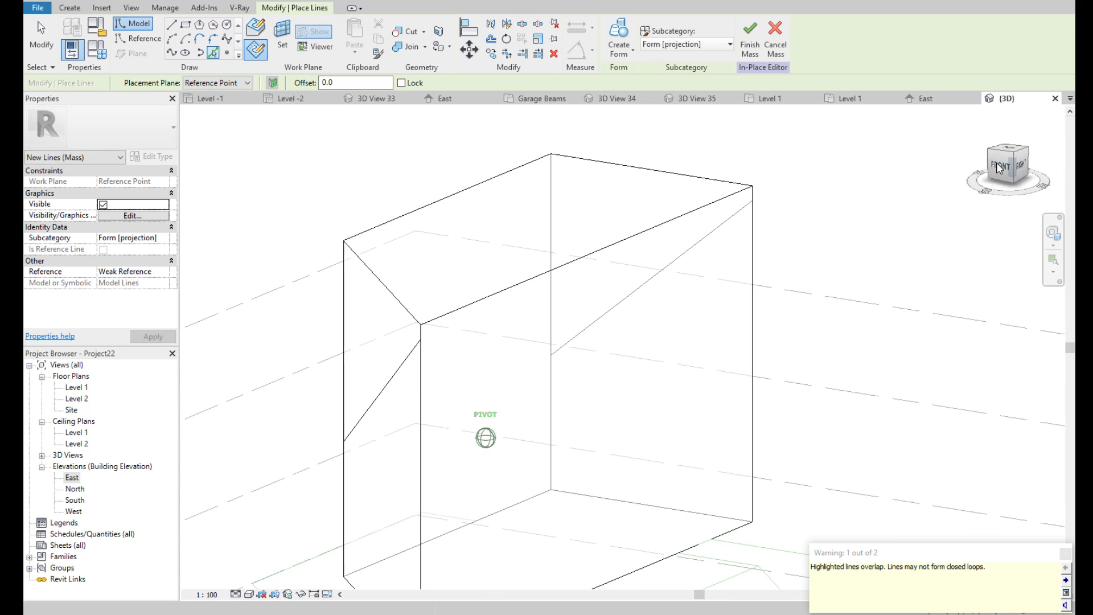
key(Escape)
key(Escape)
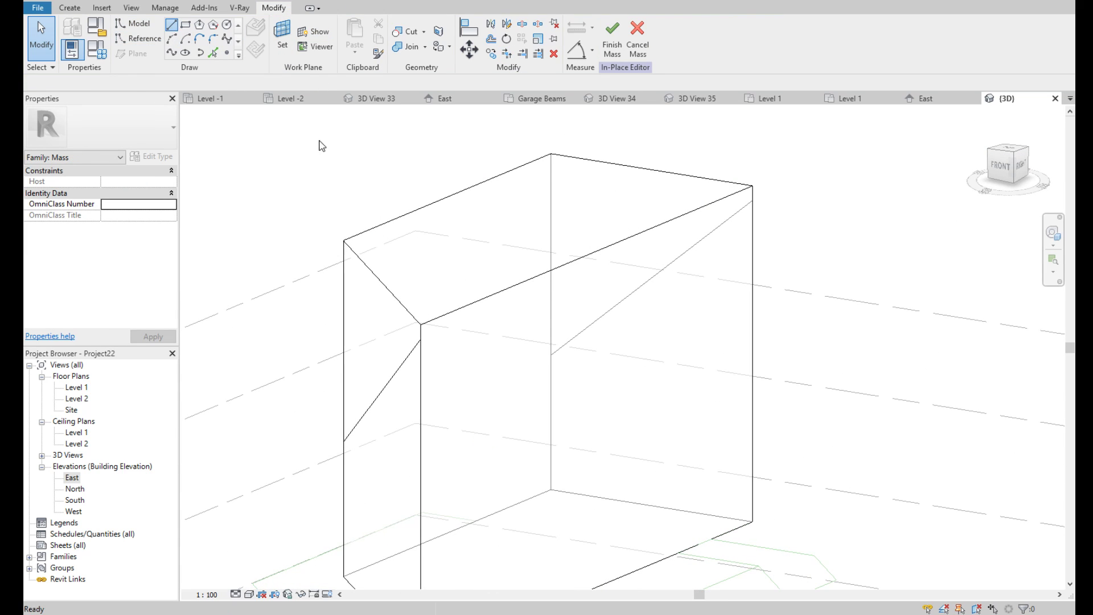
On the far face, trim the slope to the vertical edge and delete the near-face slope line
key(l)
key(i)
click(276, 40)
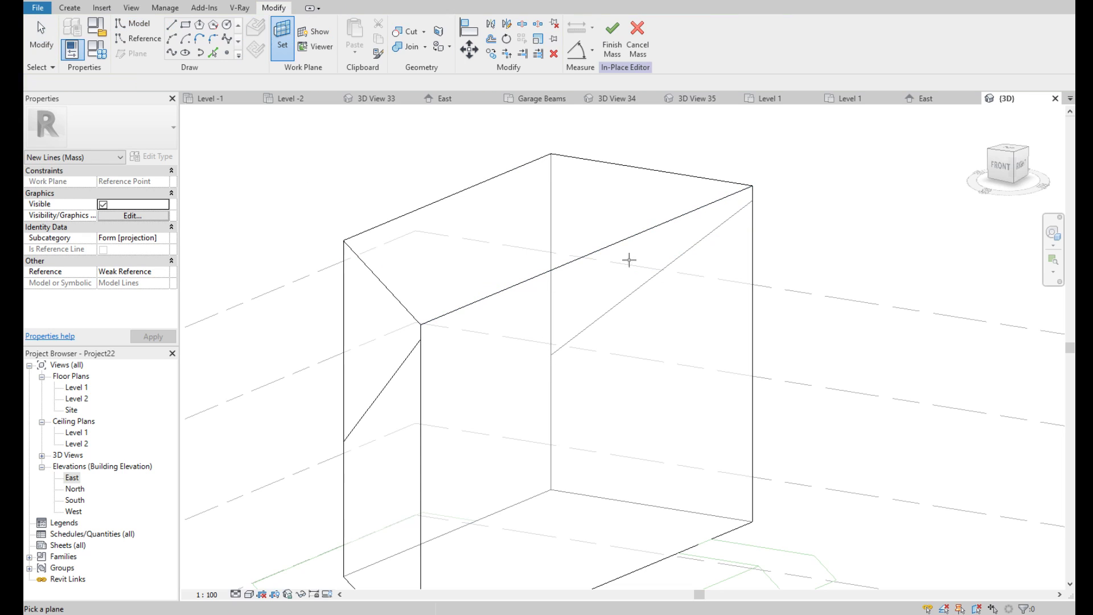
click(678, 173)
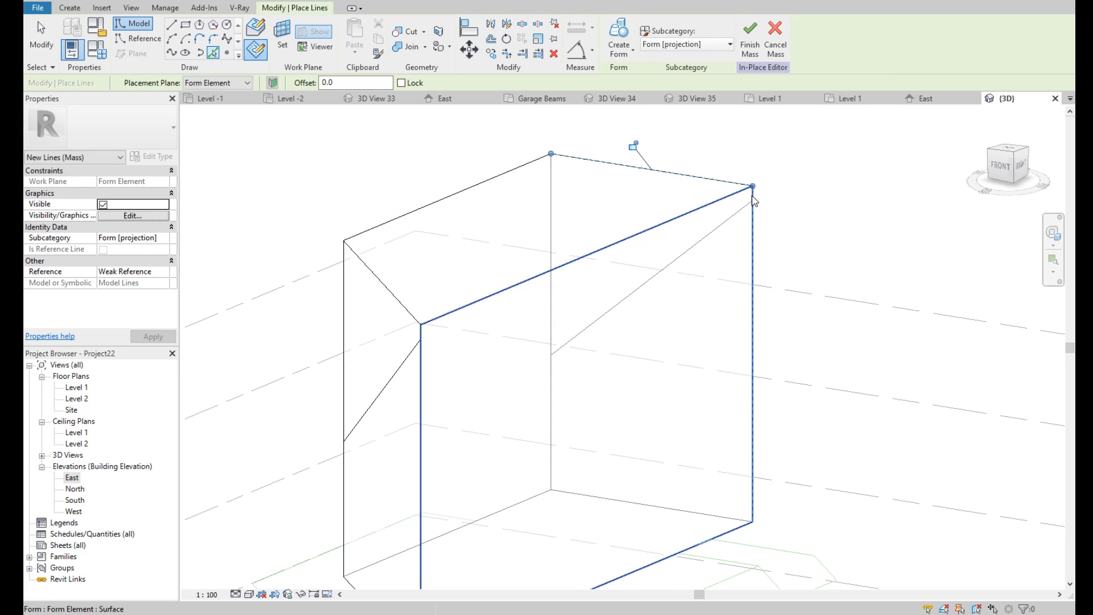
click(503, 57)
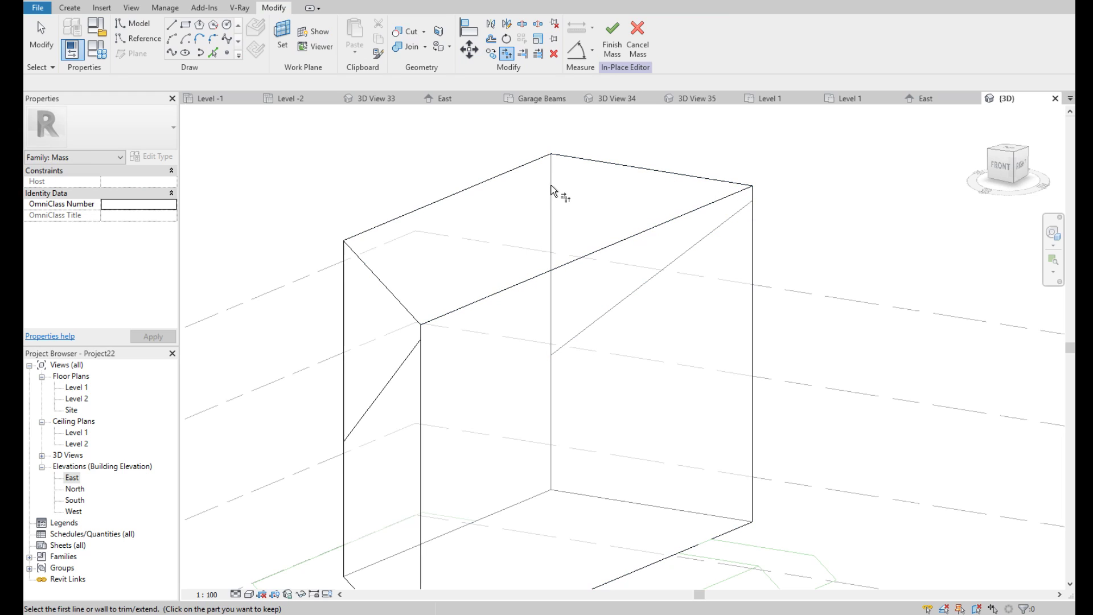
click(551, 216)
click(583, 331)
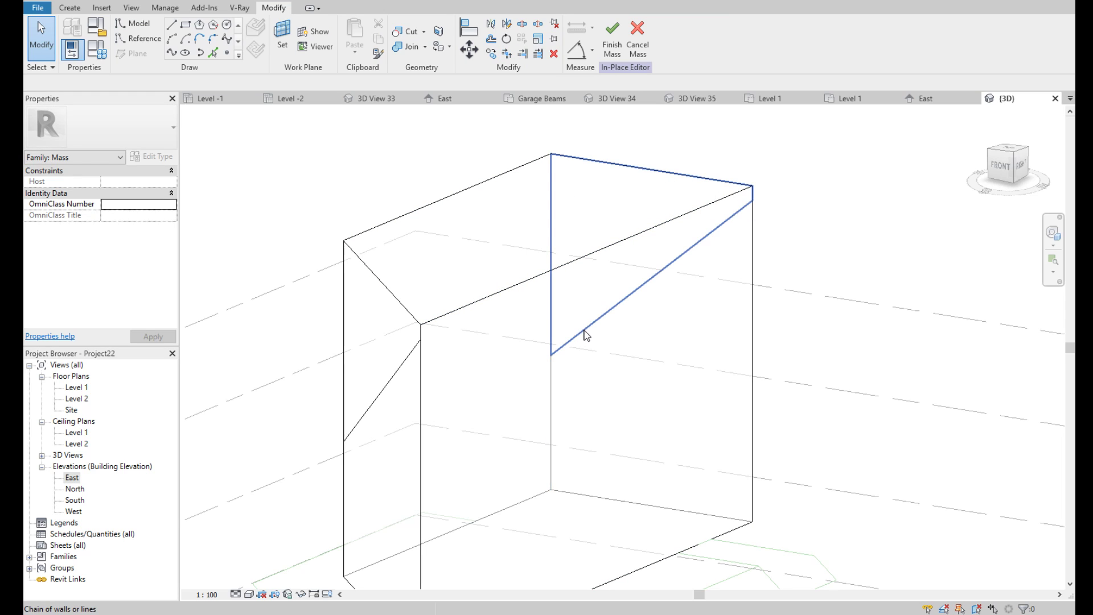
key(Escape)
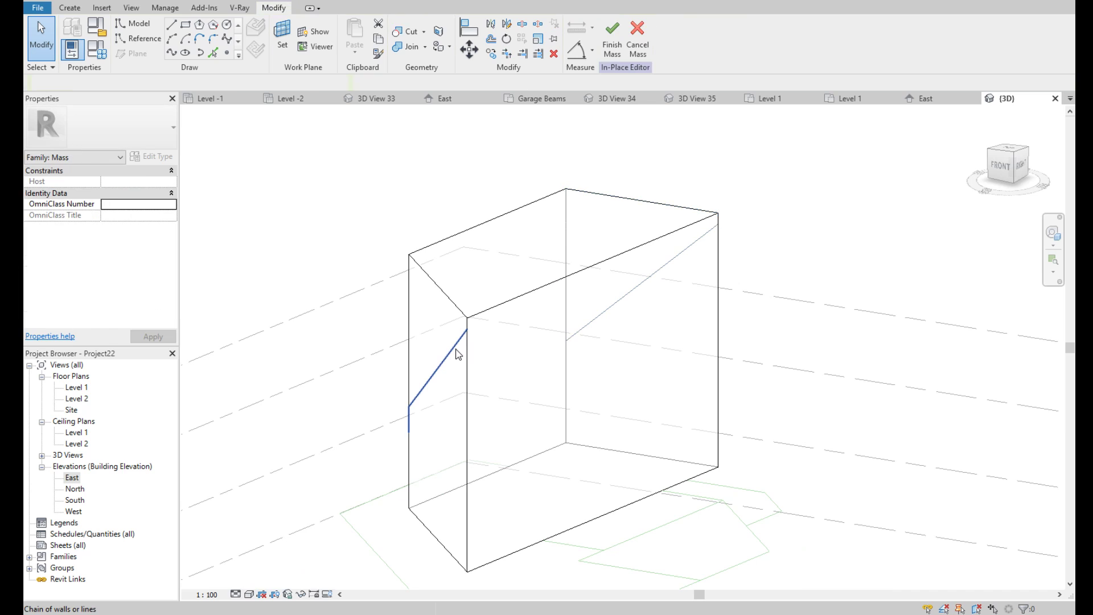
click(450, 355)
key(Delete)
Turn the far-face triangle into a void form stretched across the block's width
click(645, 291)
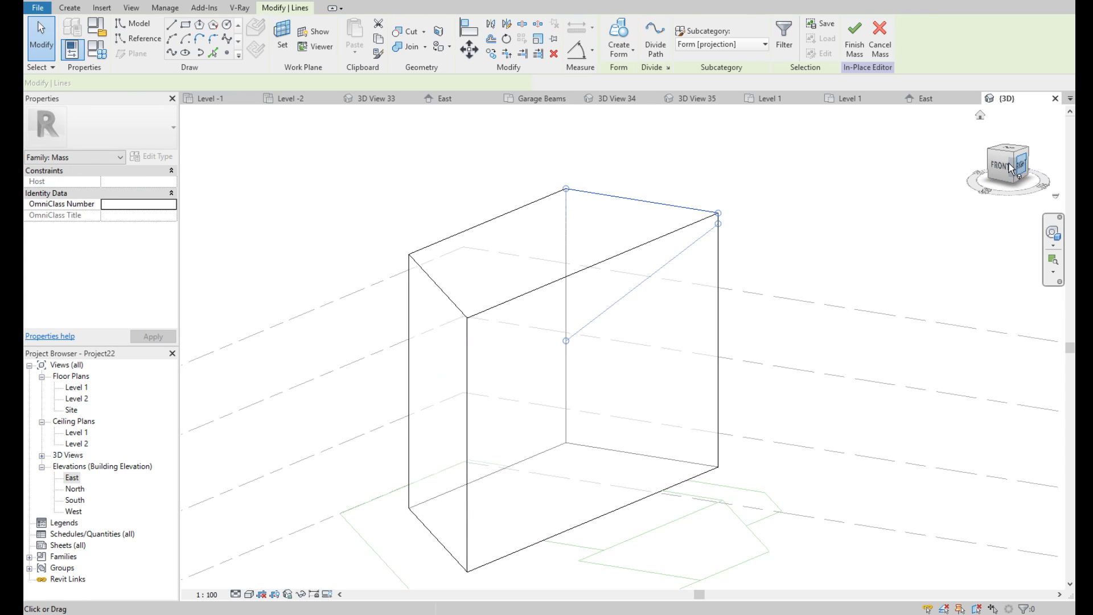
shift+middle_drag(645, 290, 780, 139)
click(628, 64)
click(642, 99)
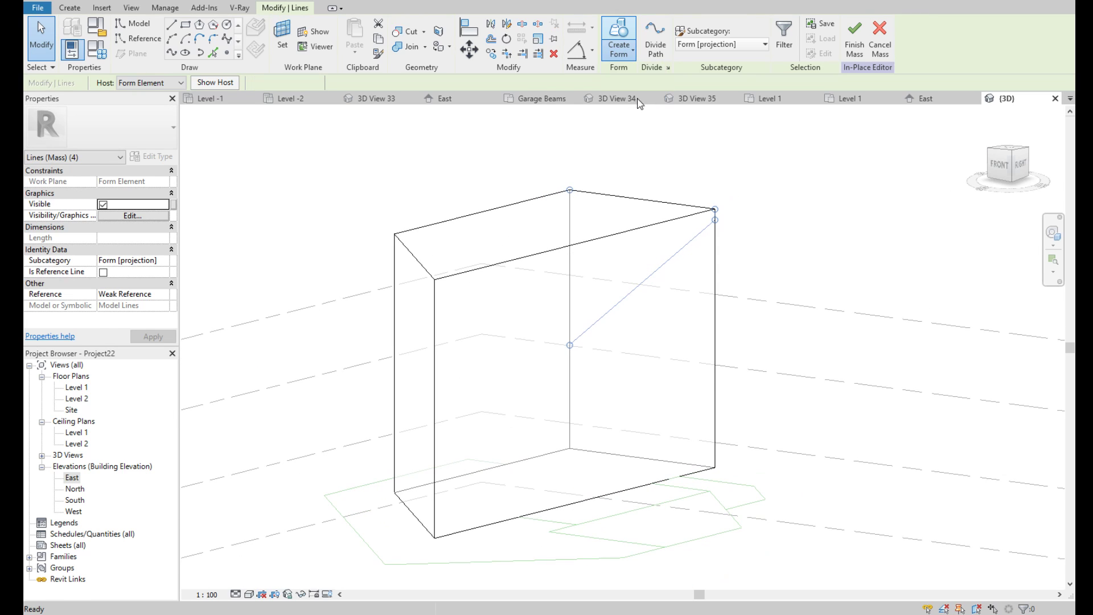
drag(607, 291, 242, 387)
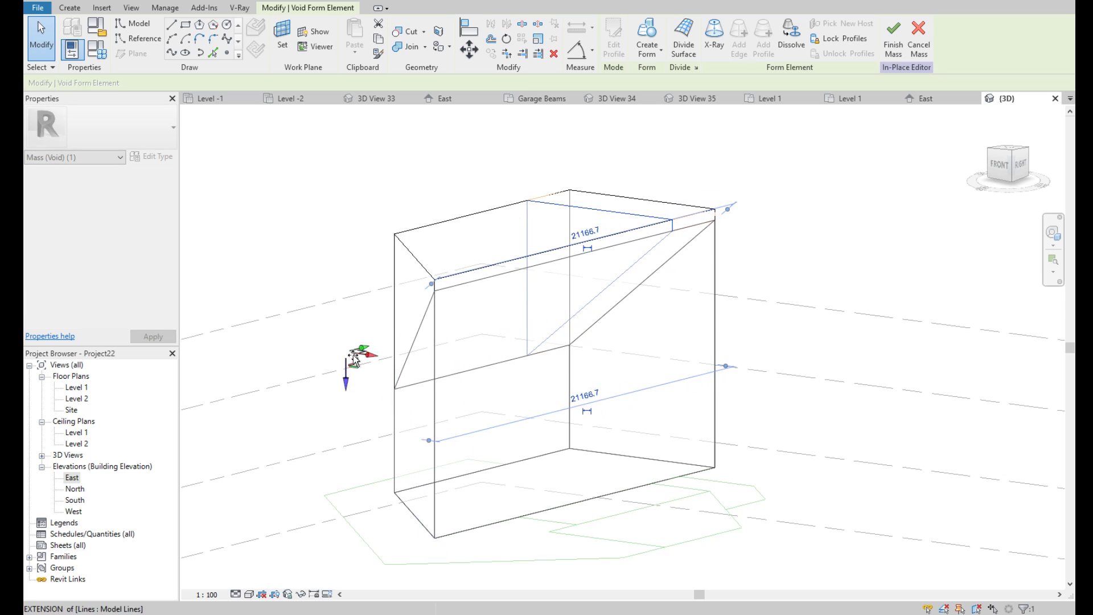
click(841, 185)
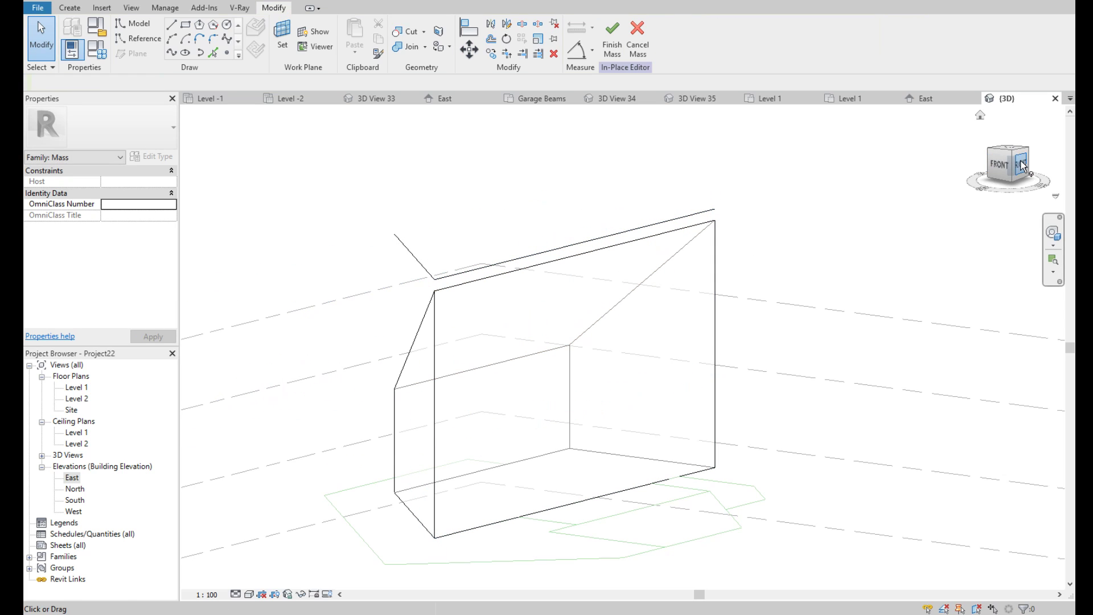
shift+middle_drag(842, 179, 734, 237)
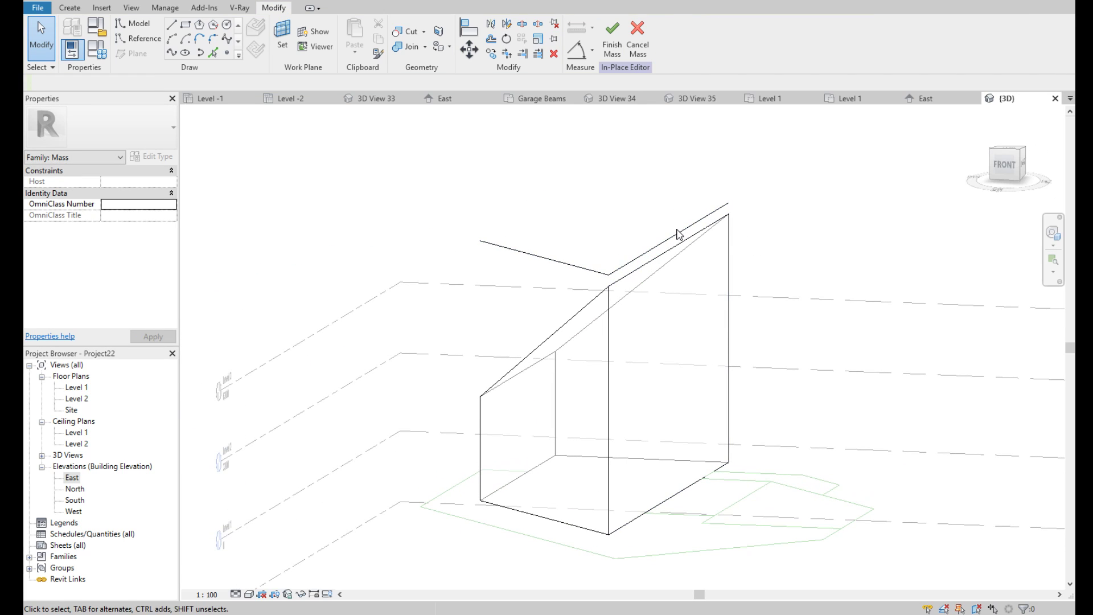
Delete the stray sketch line above the block and check the mass from the front
click(678, 234)
key(Delete)
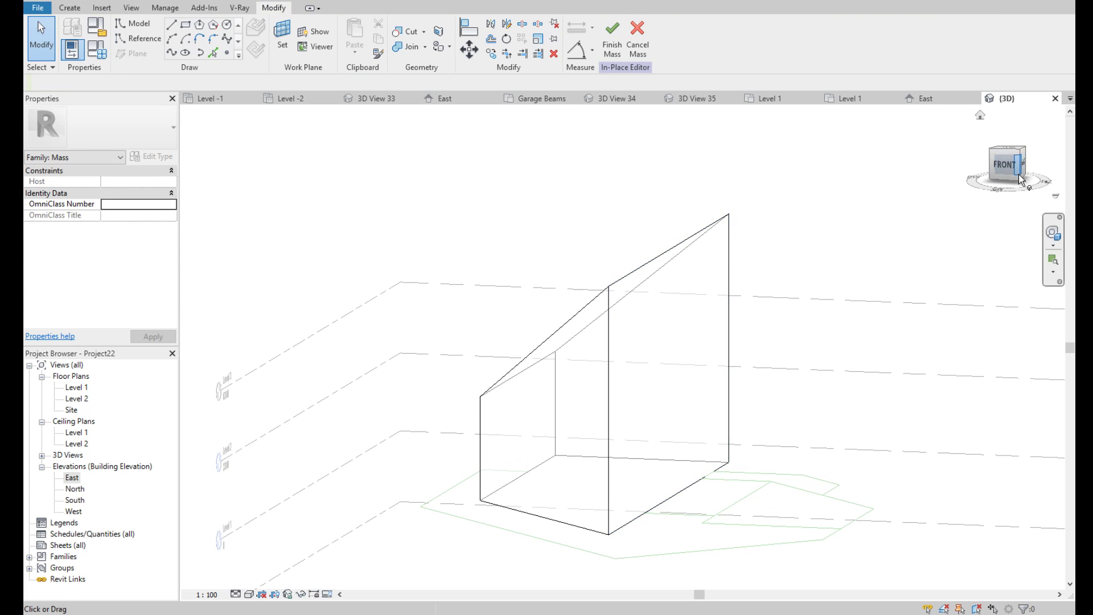
click(1018, 171)
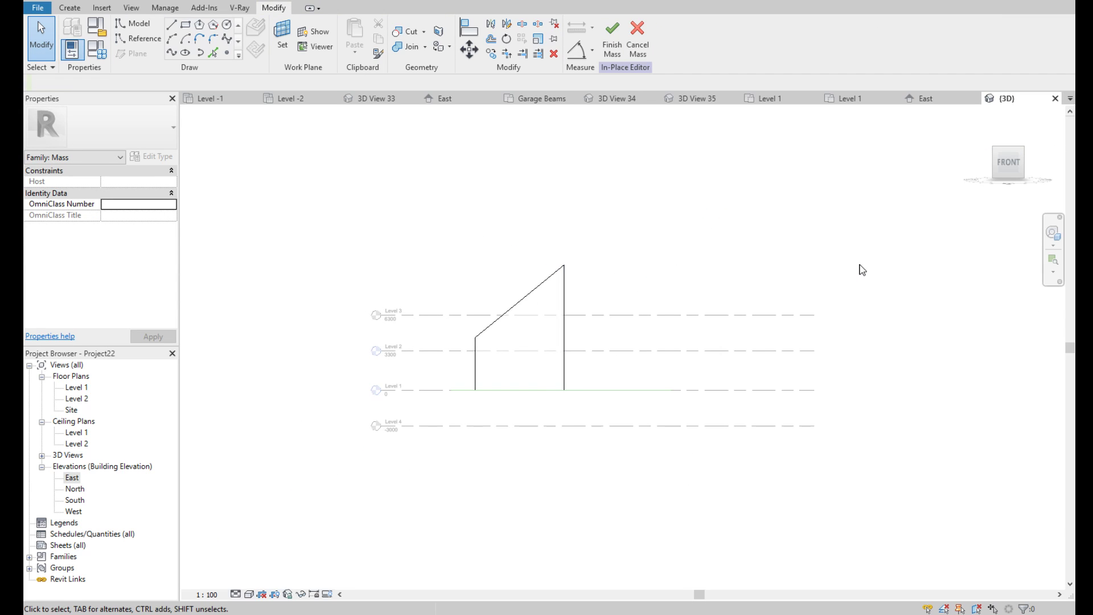
mouse_move(863, 270)
shift+middle_down()
mouse_move(854, 273)
mouse_move(911, 198)
shift+middle_up()
scroll(734, 278, down, 2)
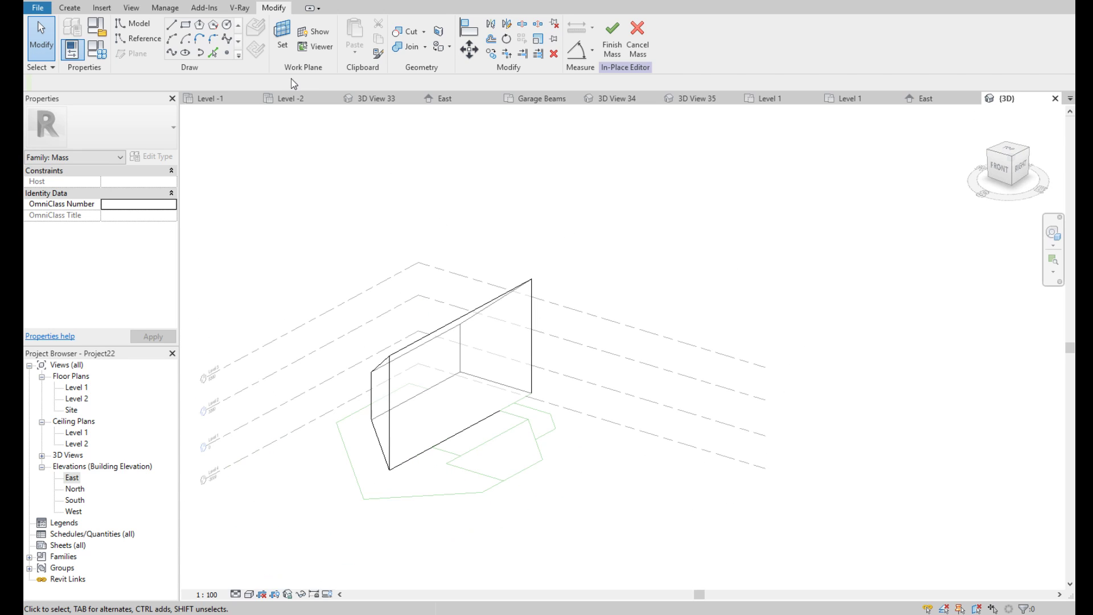
scroll(359, 337, up, 3)
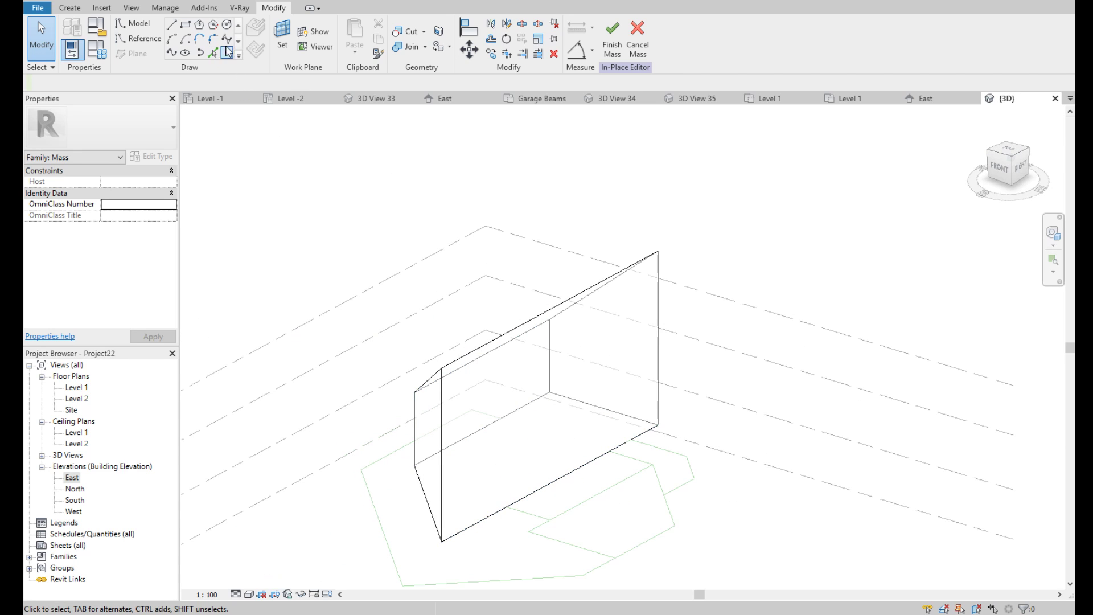
Set a work plane on the block face and trace a model line along its base edge
click(282, 36)
click(561, 382)
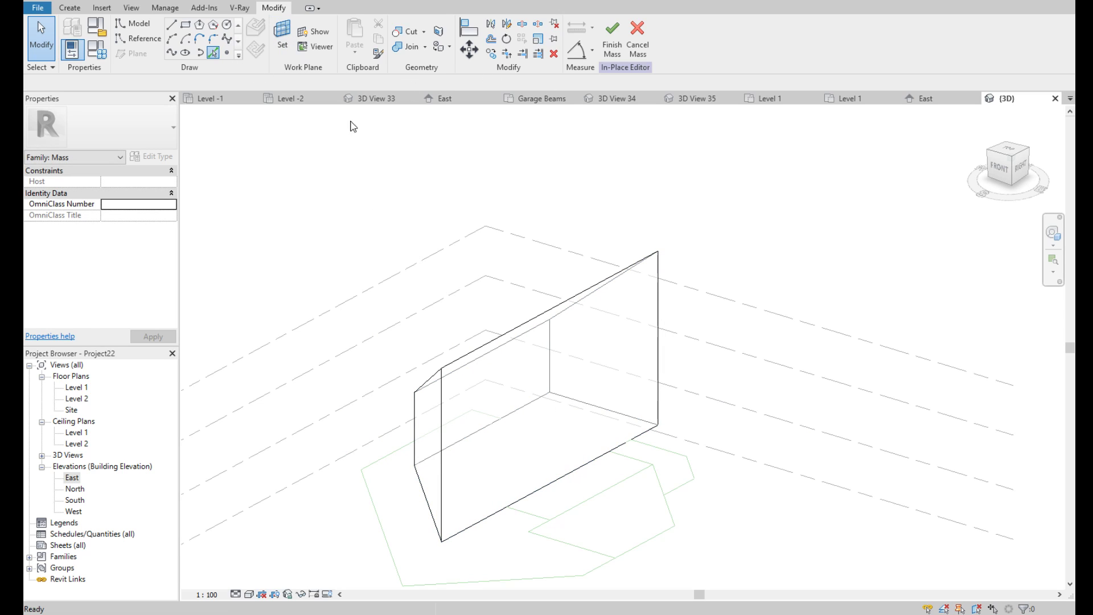
key(l)
key(i)
scroll(625, 495, up, 2)
click(637, 439)
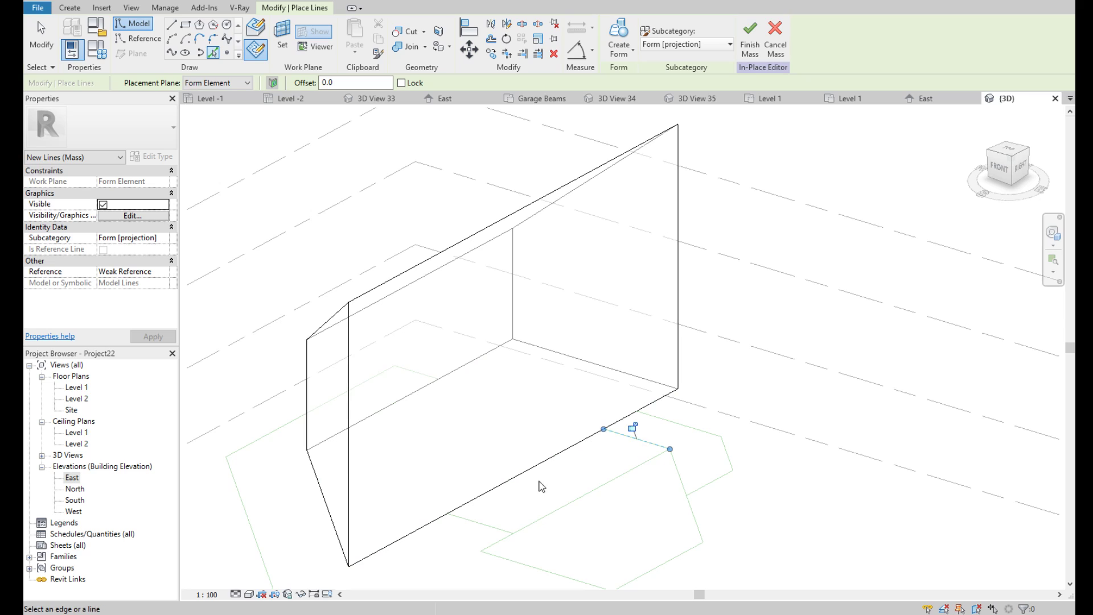
Trace the last edge line to close the rectangle beside the tall block
click(480, 528)
click(507, 54)
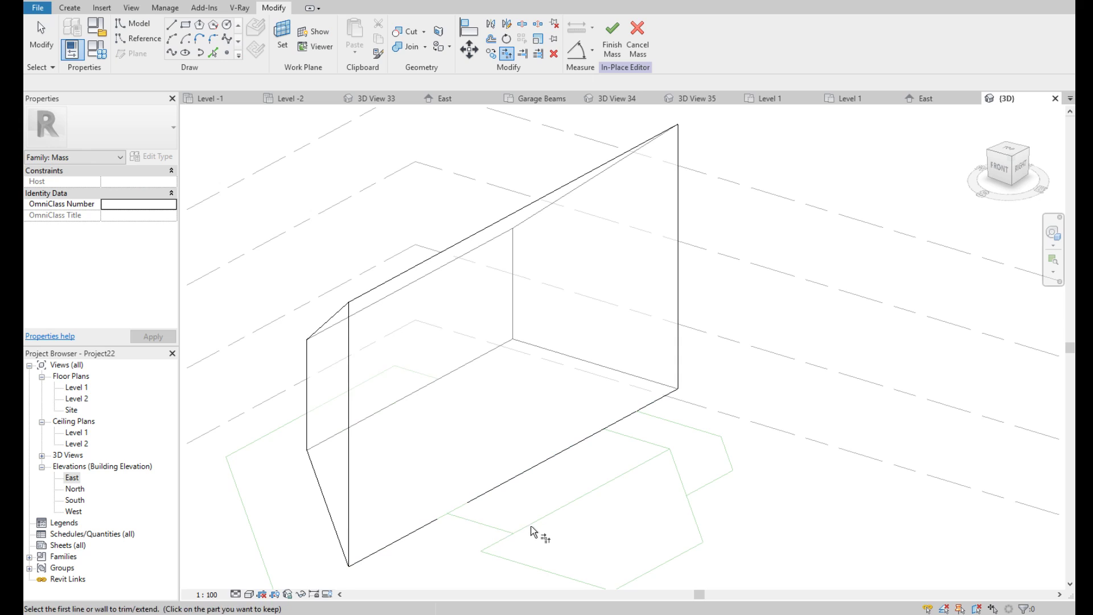
key(Tab)
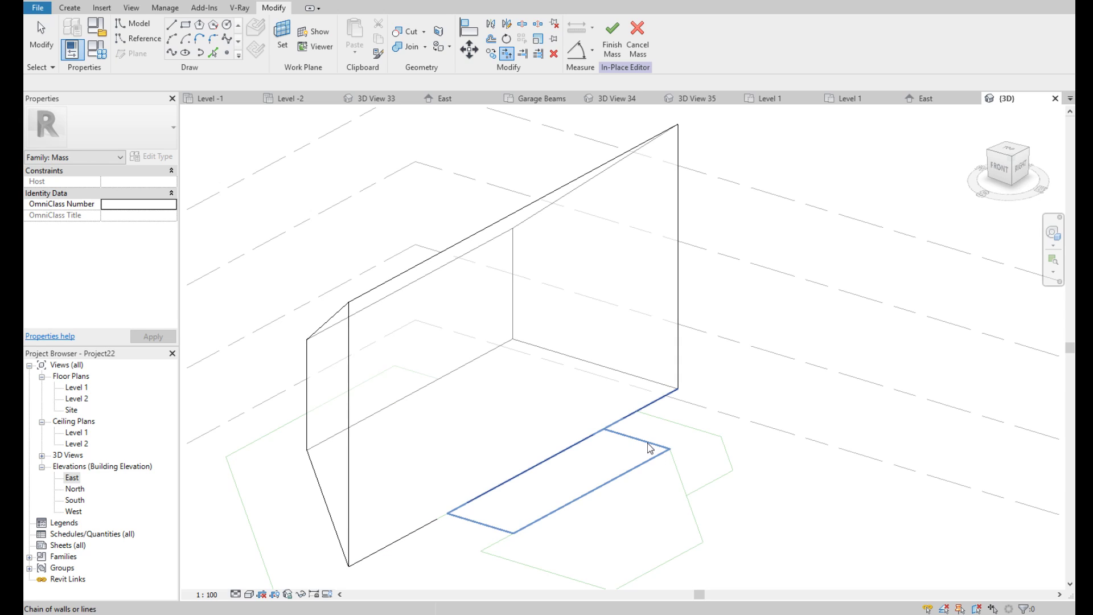
key(Escape)
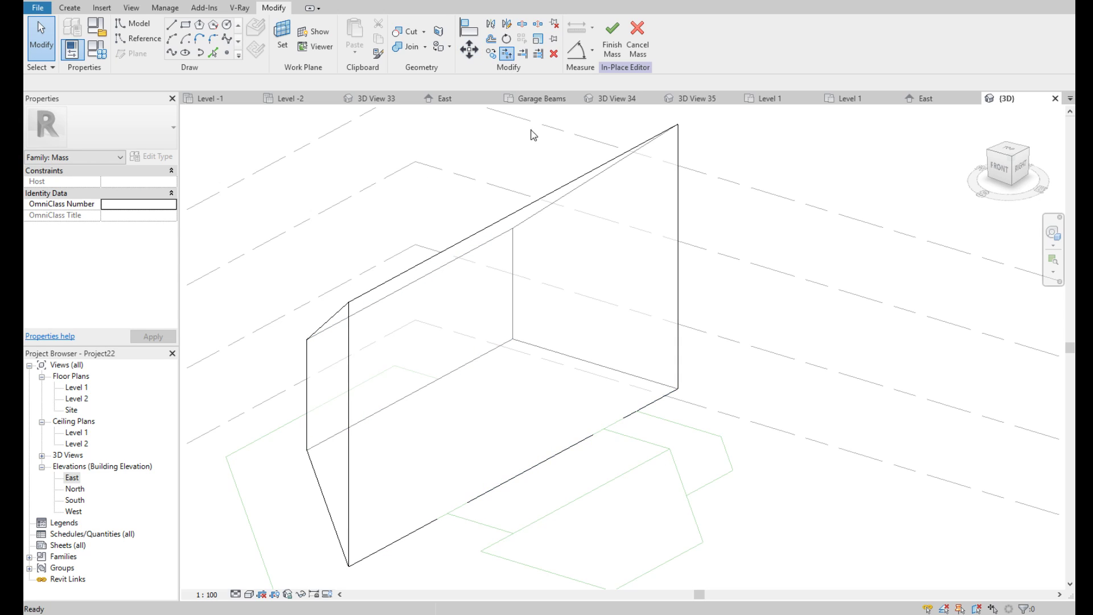
Select the closed four-line chain and extrude it into a solid box form
key(t)
key(r)
key(Tab)
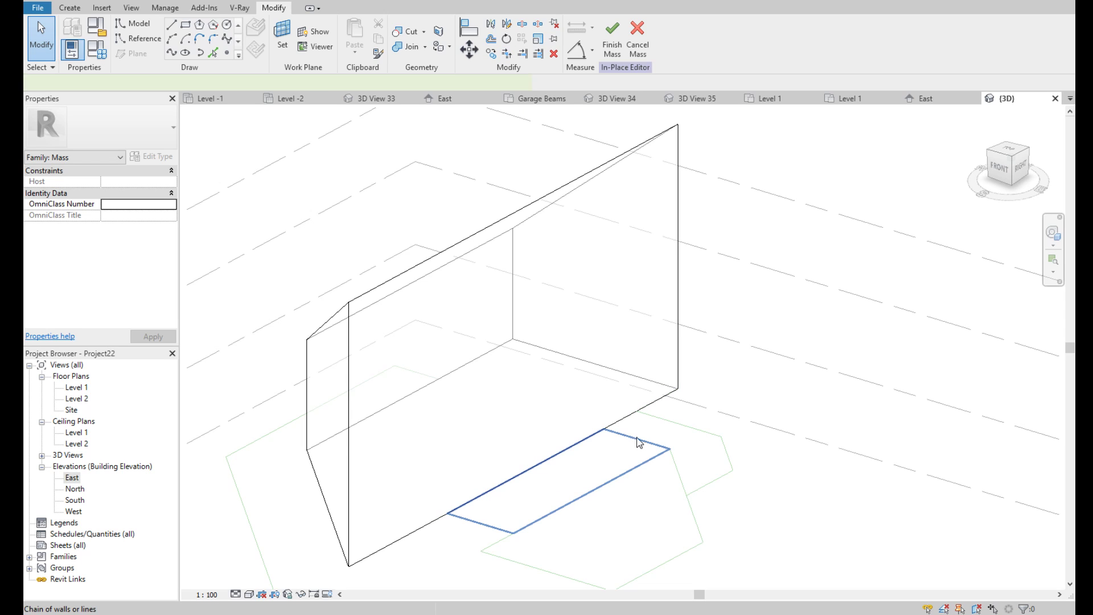
click(638, 442)
click(621, 43)
click(629, 74)
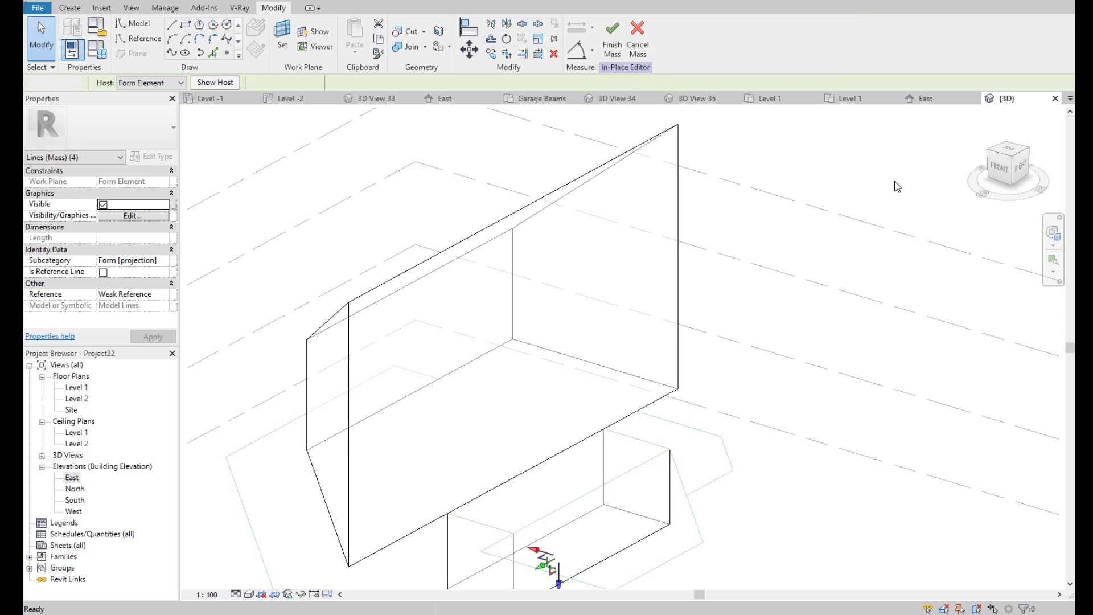
Raise the new box's top face to Level 3 (6300), checking front and 3D views
click(1000, 167)
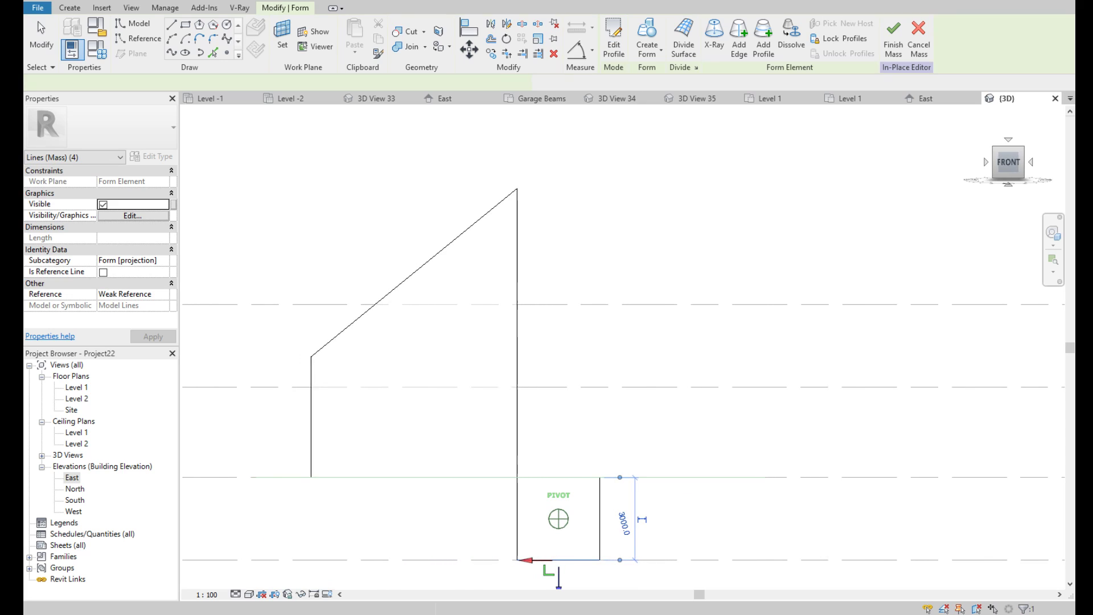
click(568, 517)
drag(570, 526, 569, 336)
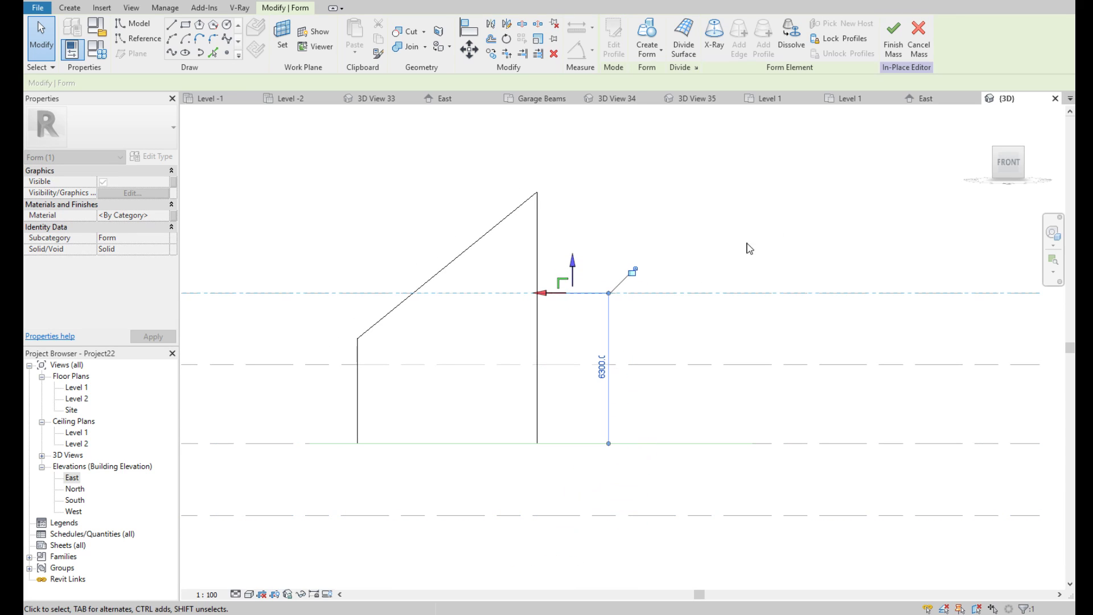
click(1022, 149)
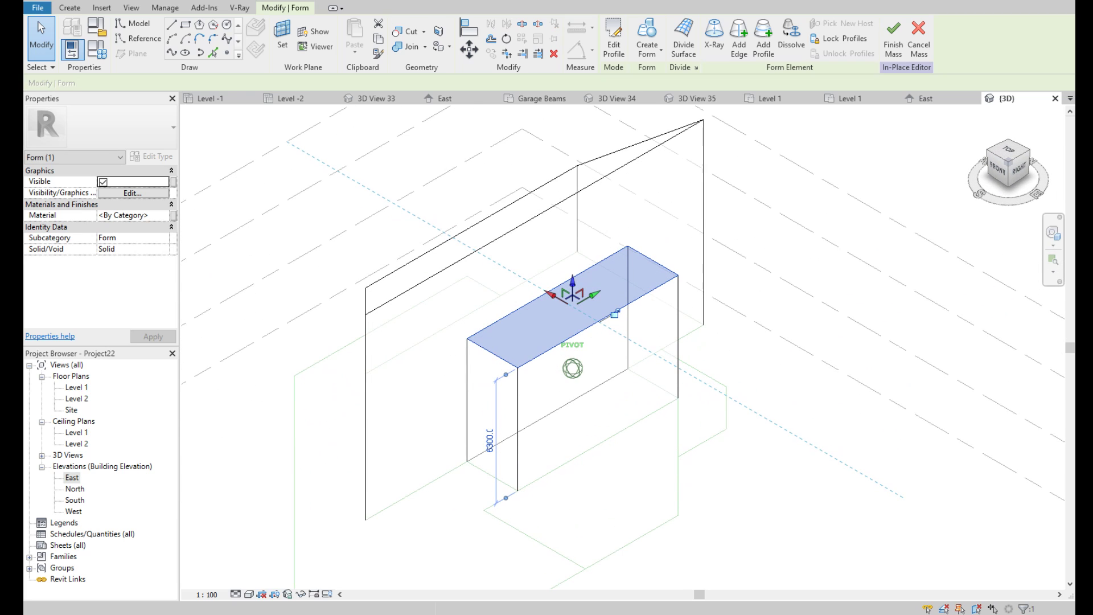
click(998, 169)
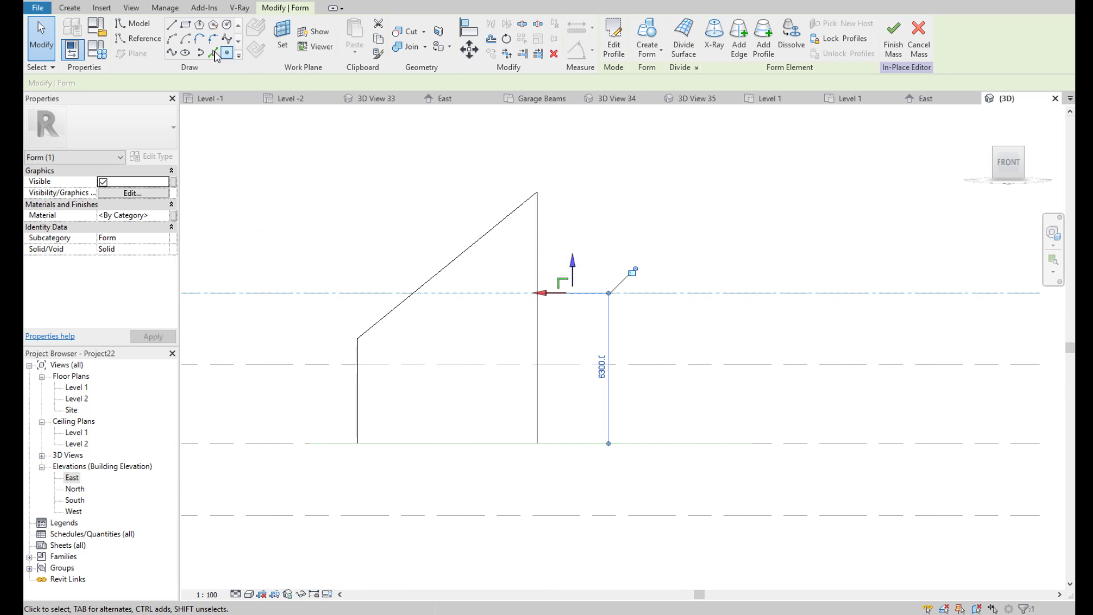
click(1023, 148)
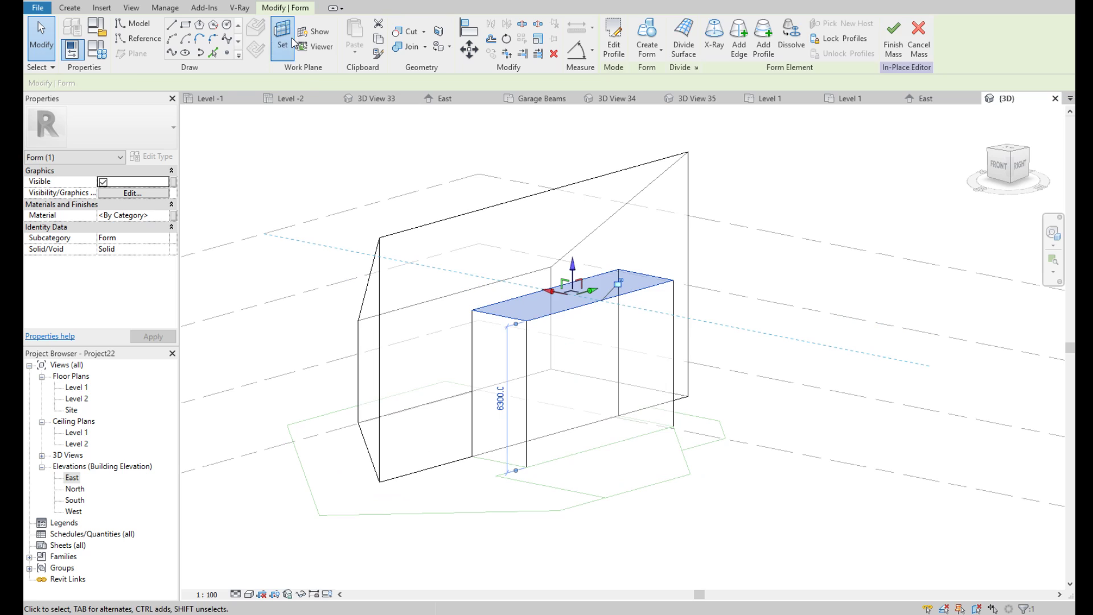
key(Escape)
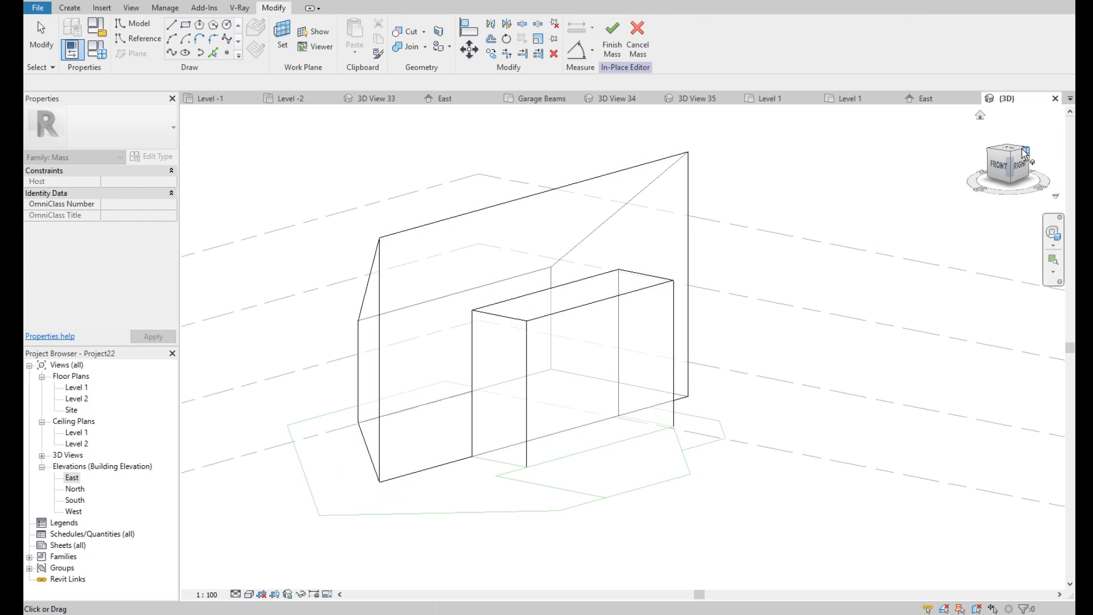
click(999, 168)
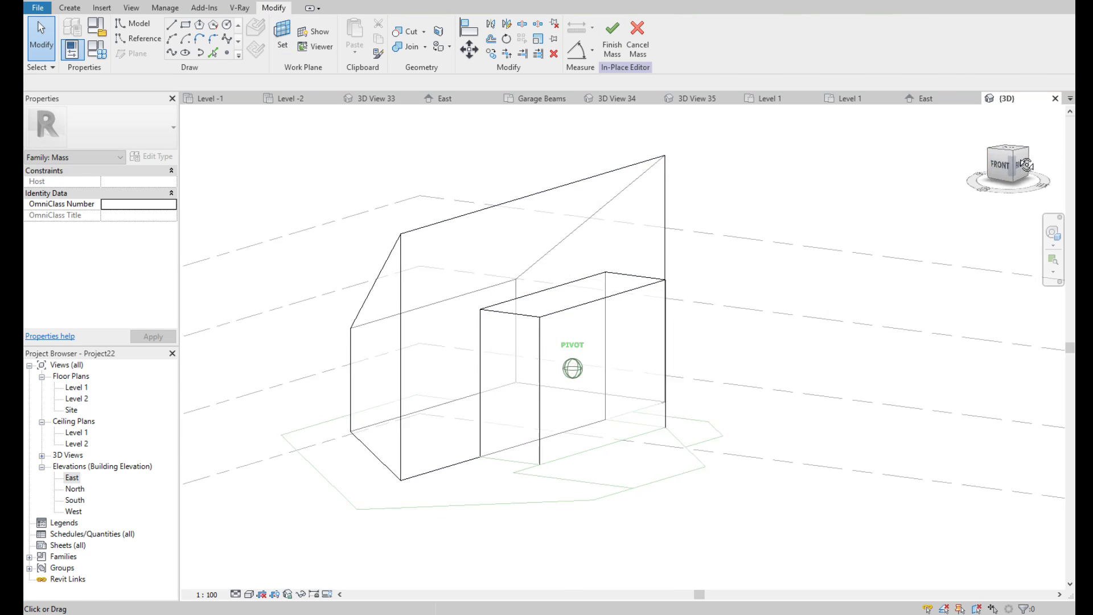
Draw a 60° sloped 4100 model line from the box's top-left corner to its right edge
click(171, 26)
scroll(595, 295, up, 2)
click(508, 292)
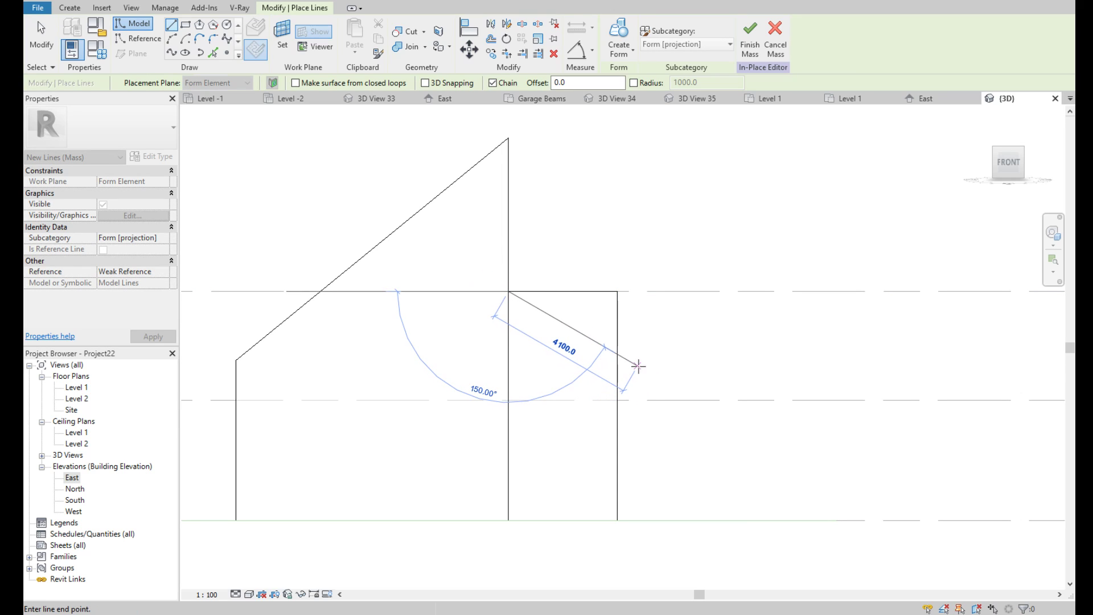
click(638, 366)
scroll(635, 365, up, 3)
key(Escape)
key(Escape)
click(635, 377)
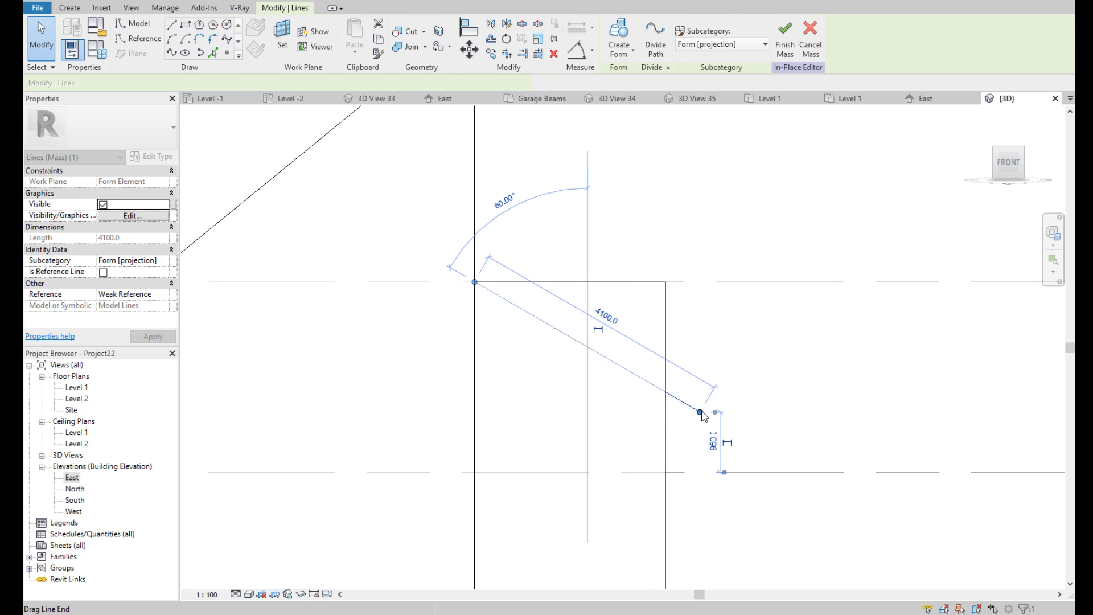
drag(702, 416, 665, 392)
click(500, 347)
scroll(535, 411, down, 3)
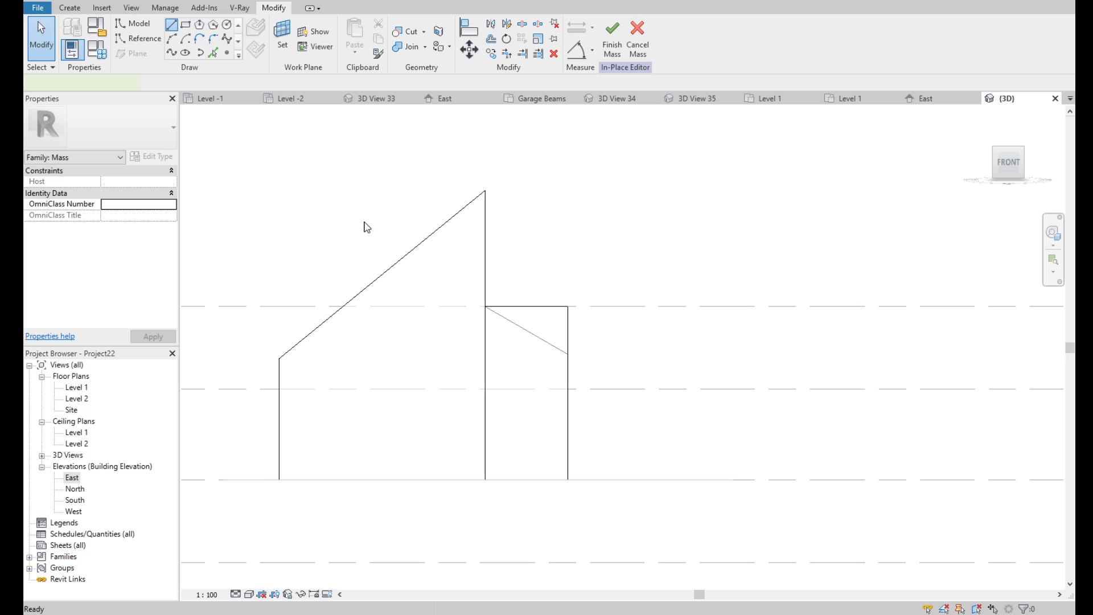
Add a vertical line at the slope's end to close the triangle, then select it
key(l)
key(i)
click(568, 355)
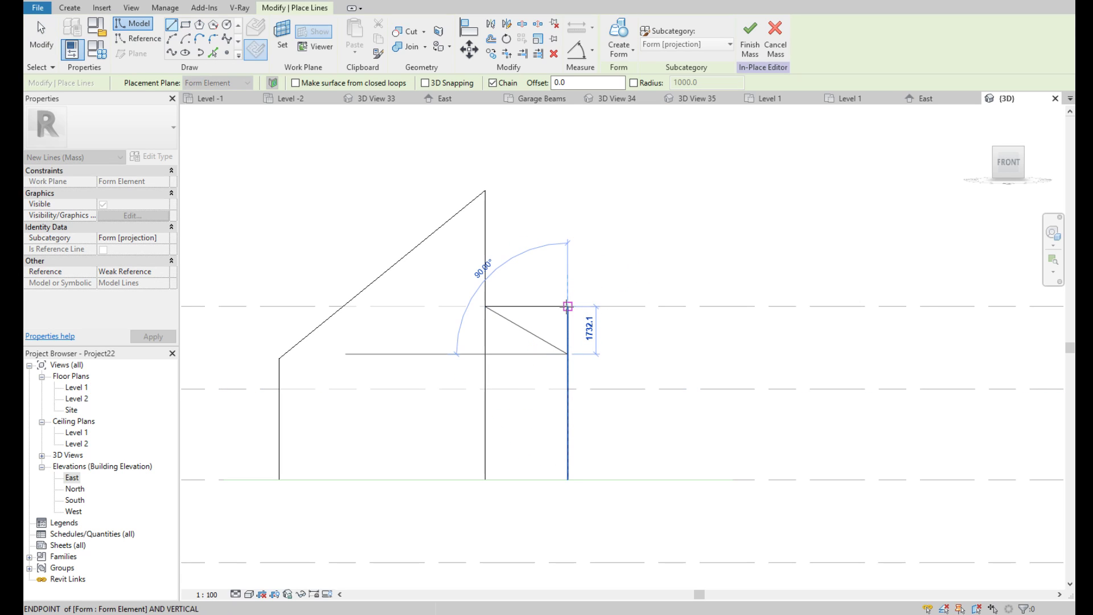
click(568, 307)
key(Escape)
key(Escape)
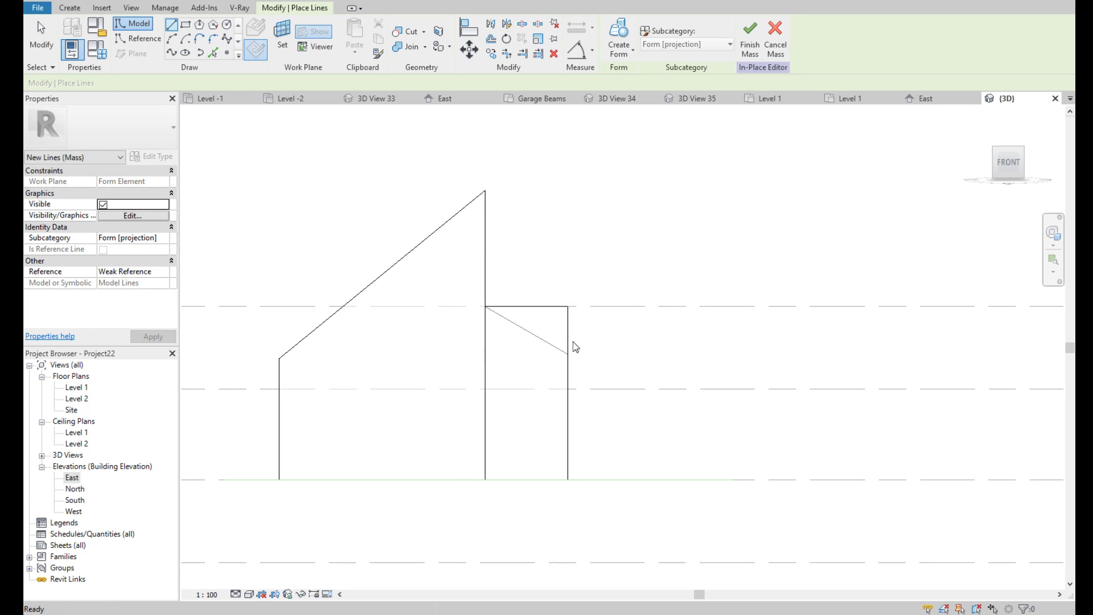
click(567, 345)
Make a void form from the triangle and stretch it through the whole box length
click(1005, 173)
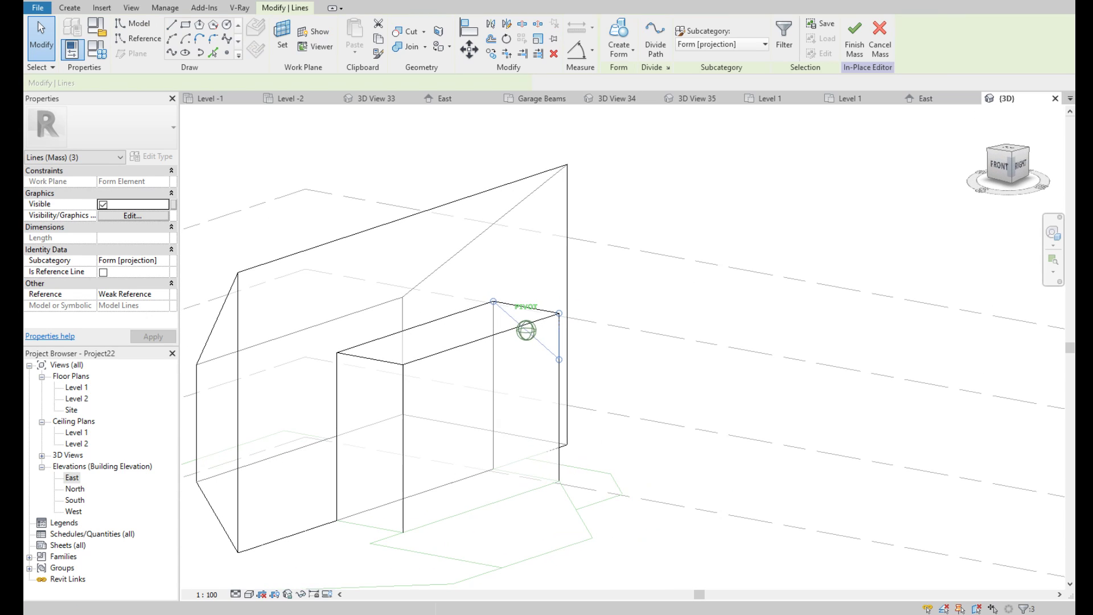
click(642, 101)
scroll(808, 272, down, 3)
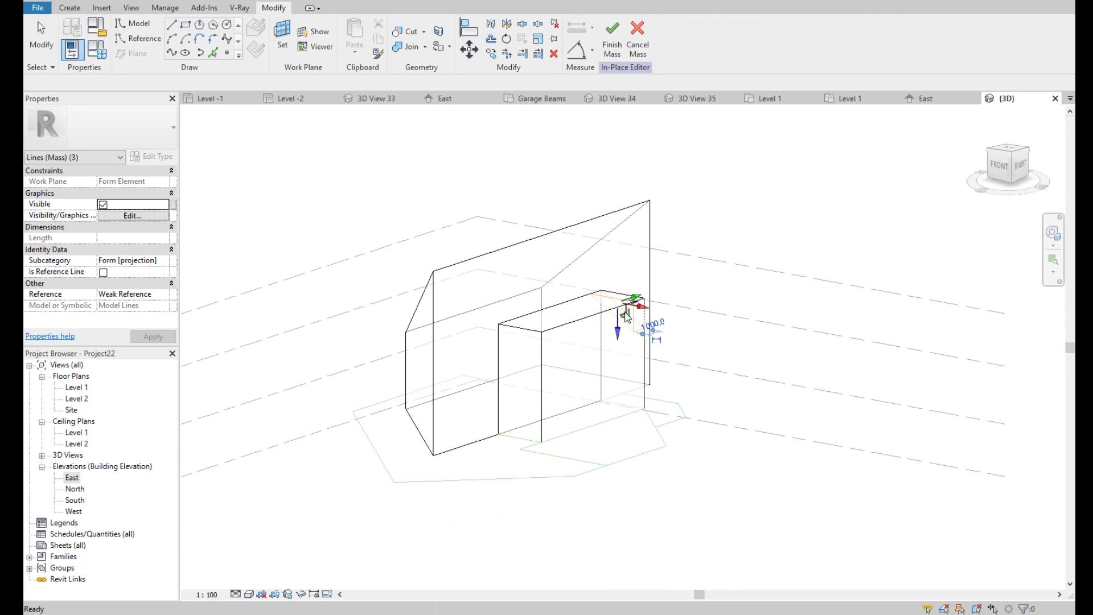
drag(547, 340, 334, 415)
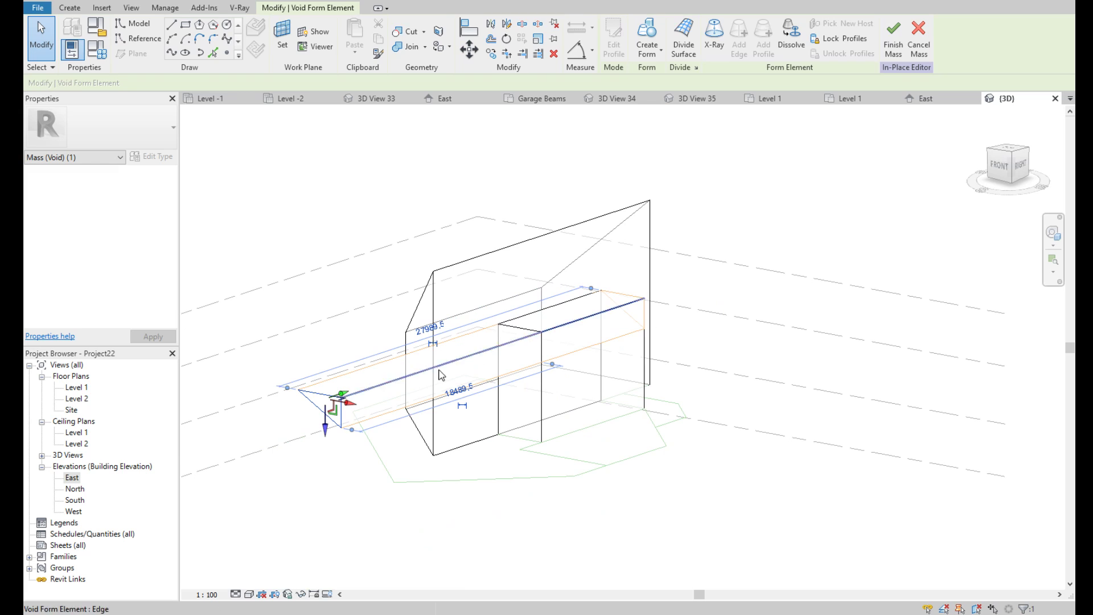
click(727, 288)
click(994, 168)
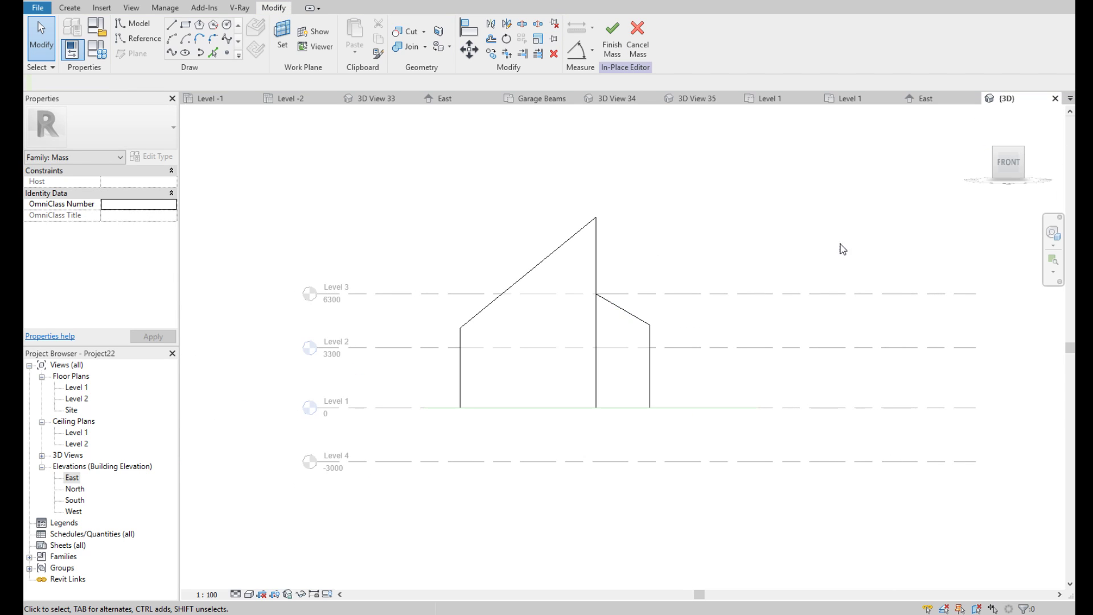
click(1024, 148)
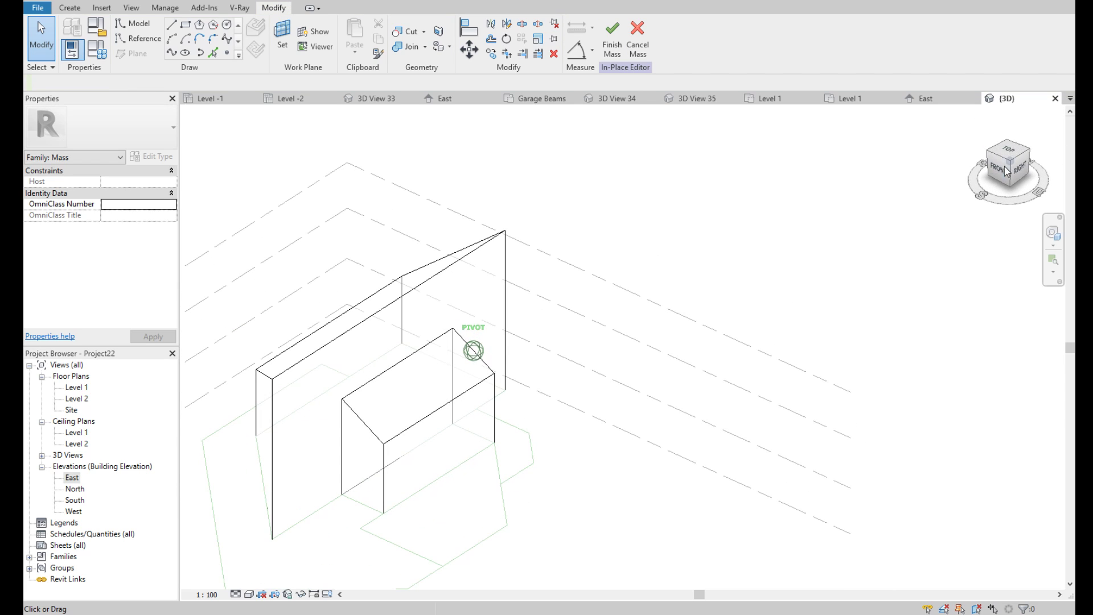
Orbit to face the front of the mass and switch to a 3D corner view
click(478, 428)
mouse_move(1005, 168)
mouse_down()
mouse_move(1030, 159)
mouse_move(1019, 162)
mouse_up()
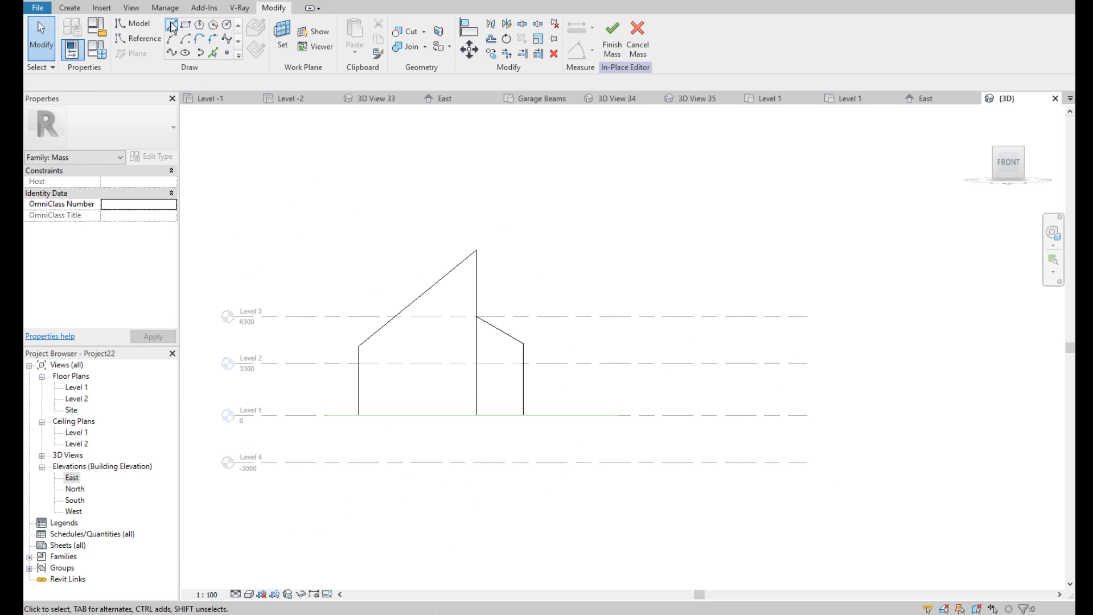
click(172, 26)
click(1023, 149)
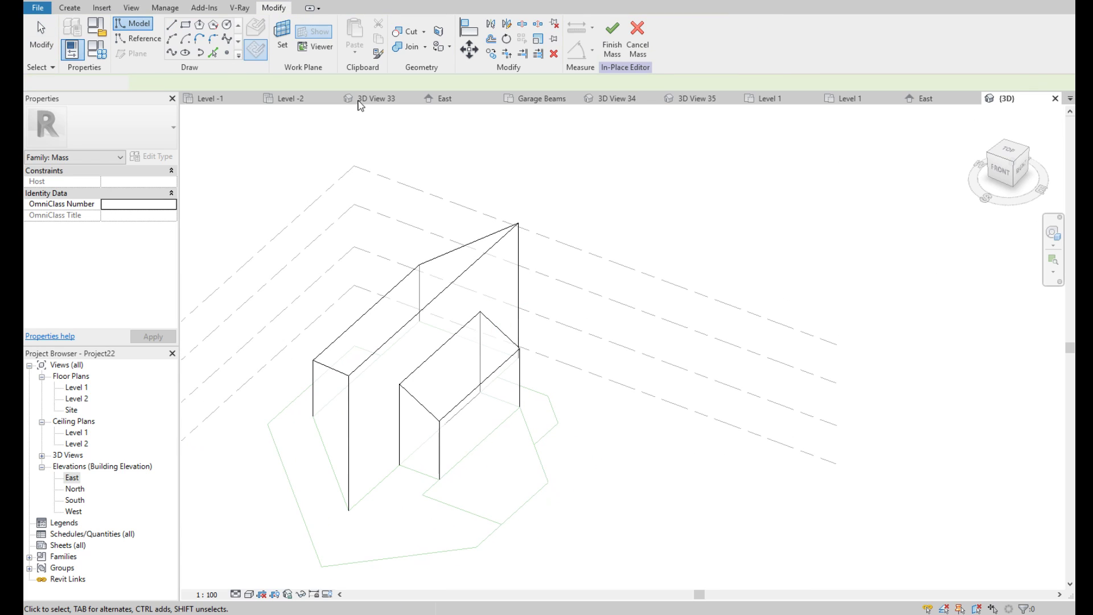
key(Escape)
Pick the plinth outline edges as lines and select the pentagon chain
click(213, 52)
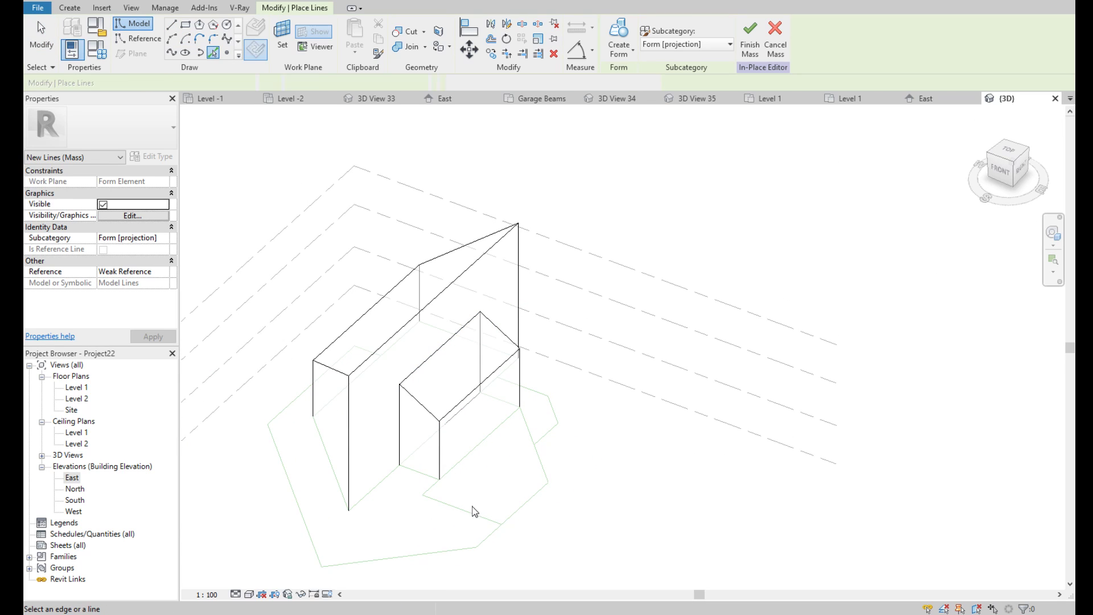
click(463, 509)
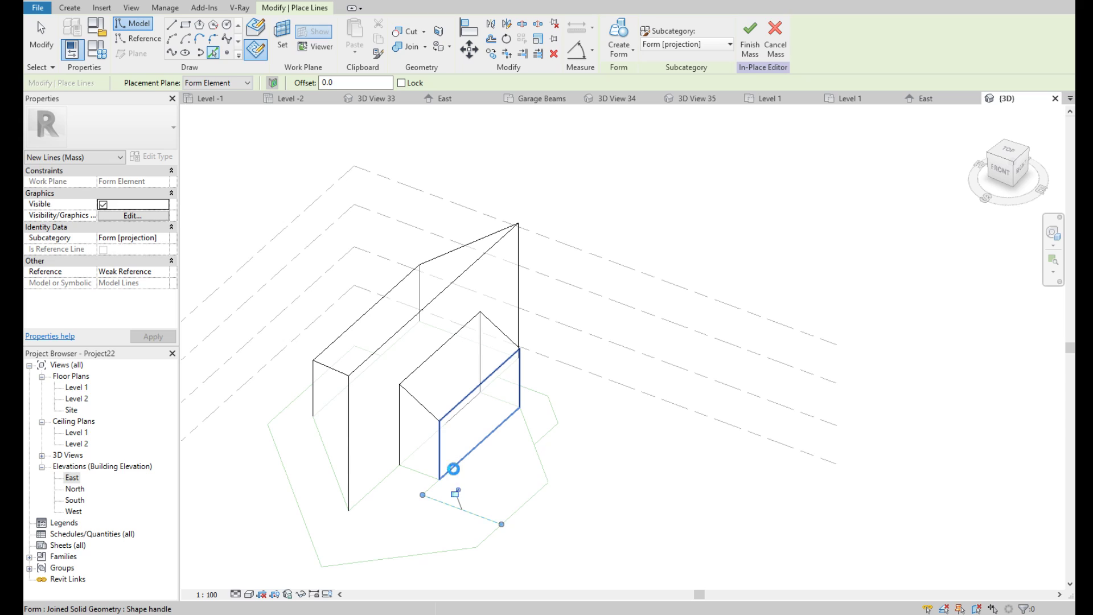
click(545, 460)
key(Escape)
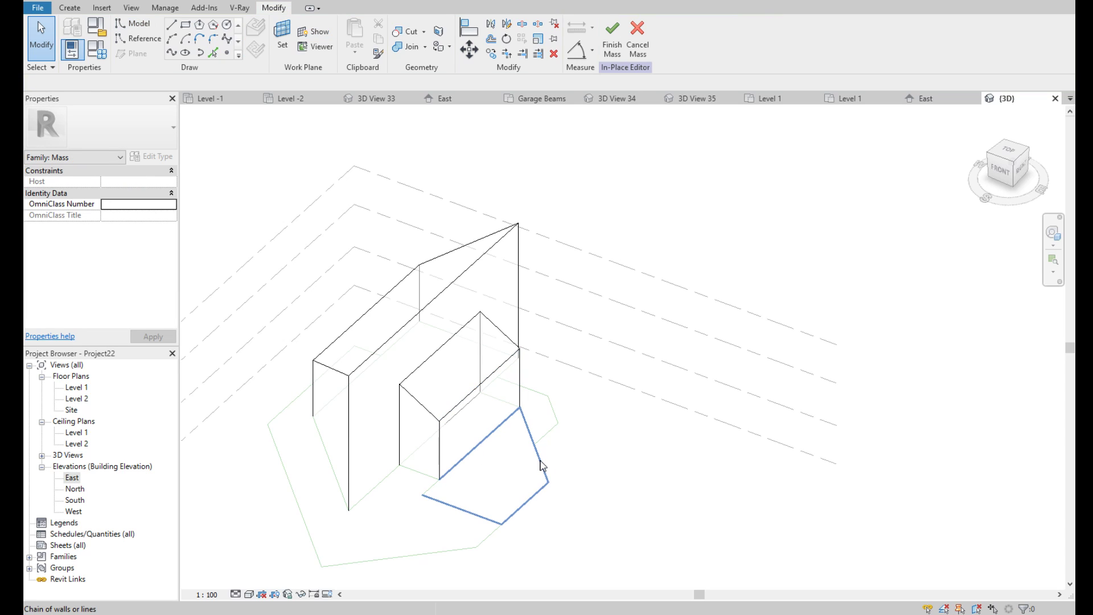
click(468, 453)
drag(439, 480, 423, 495)
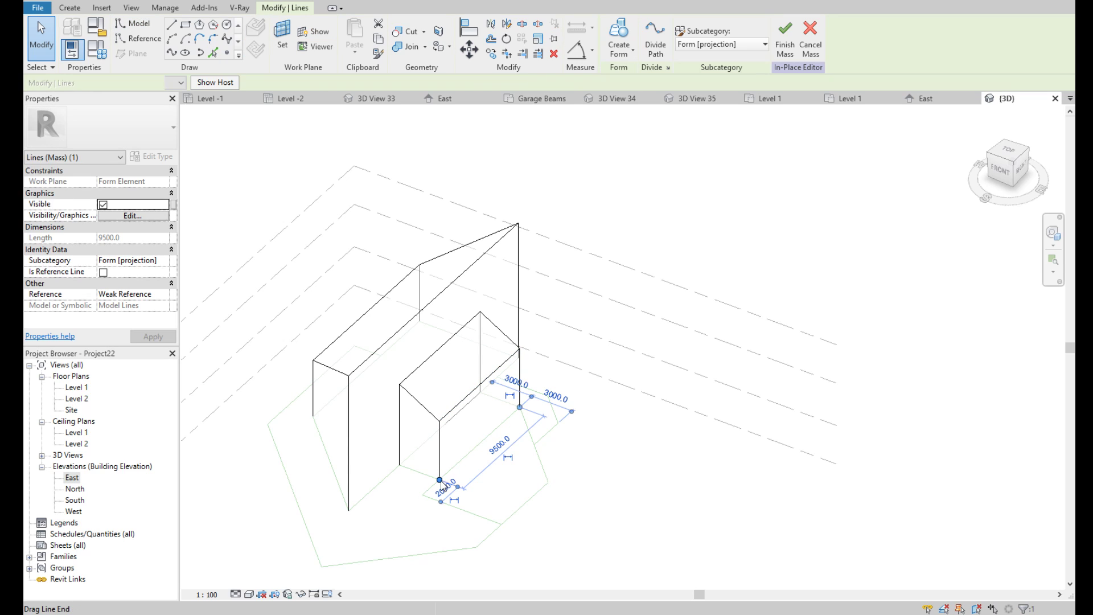
key(Tab)
click(541, 460)
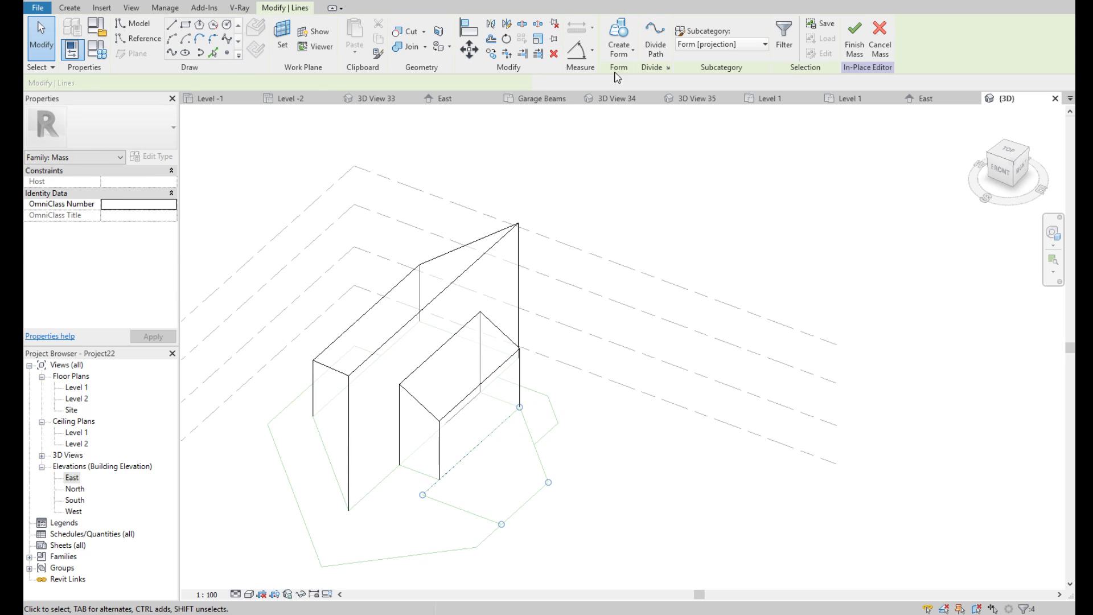
Extrude the pentagon into a solid form and raise its top face to 6300
click(630, 66)
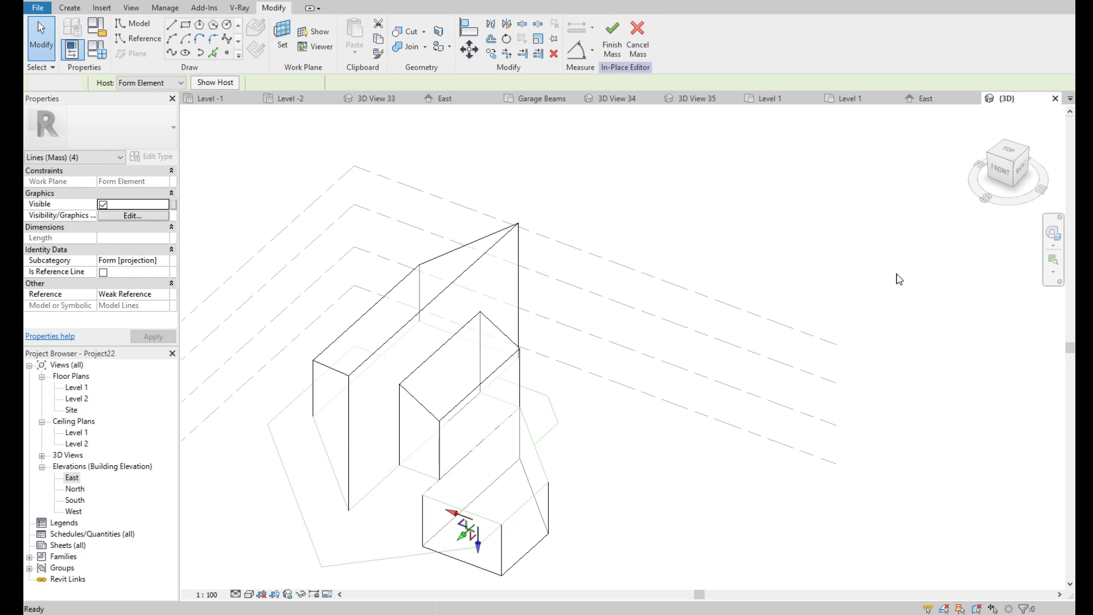
click(1013, 176)
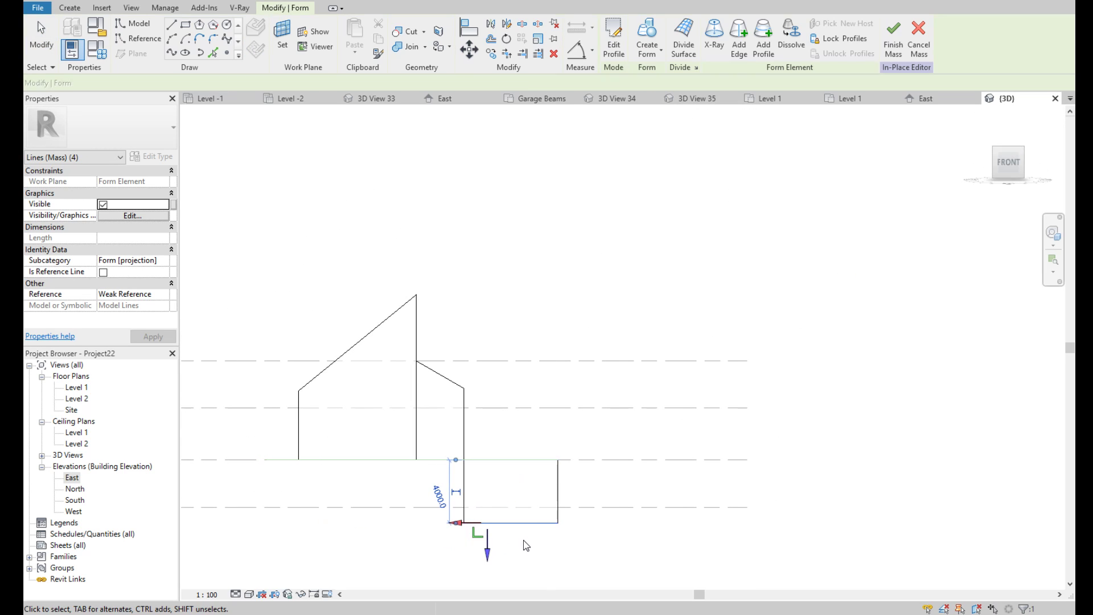
drag(491, 560, 490, 397)
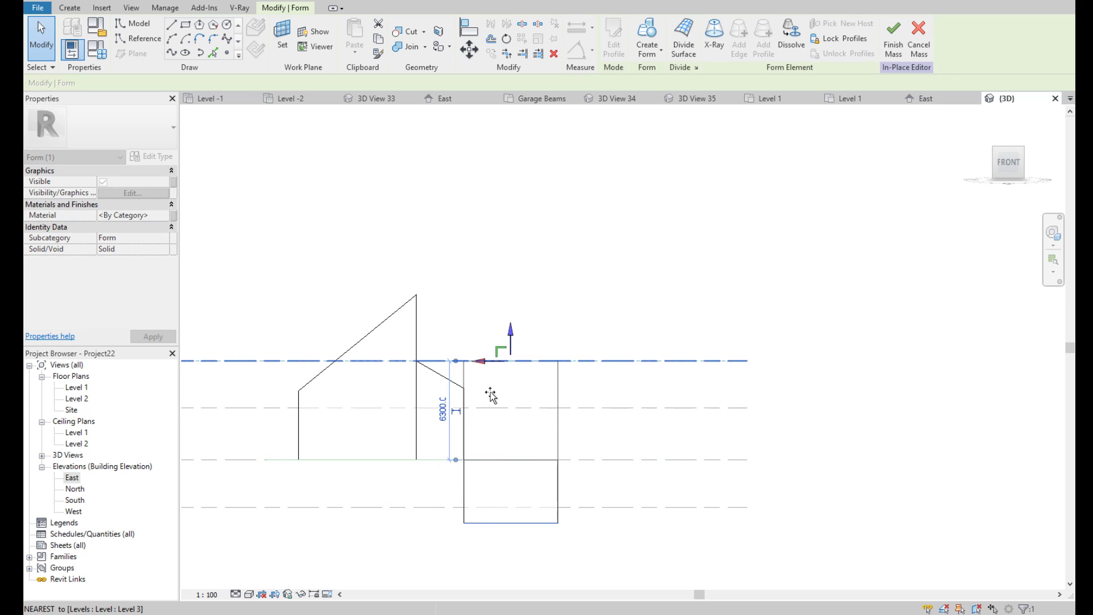
key(Escape)
scroll(439, 374, up, 3)
scroll(439, 374, up, 1)
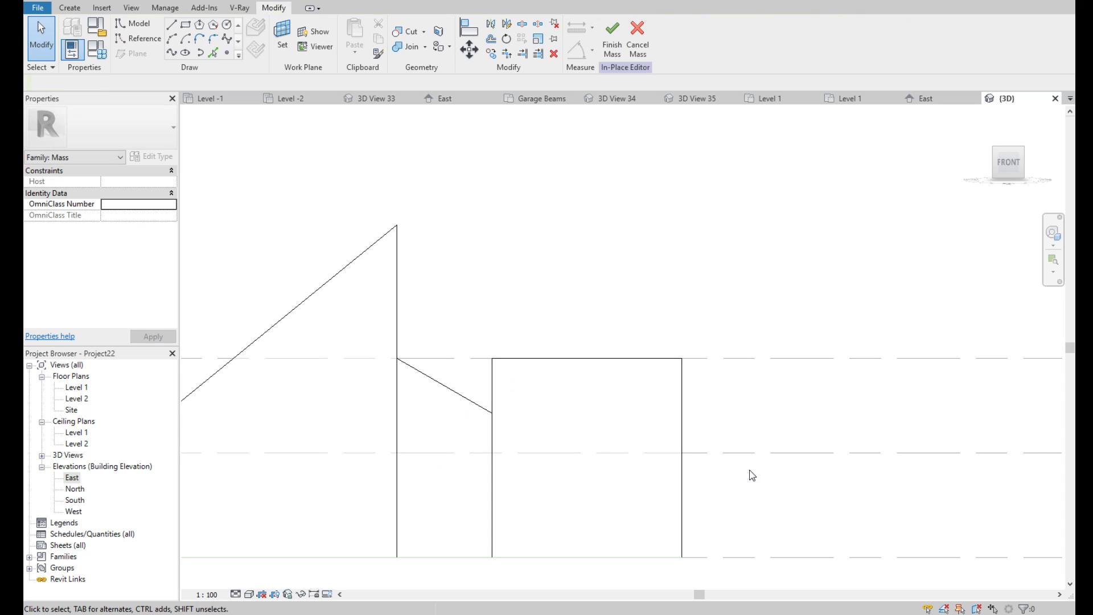
scroll(490, 432, up, 1)
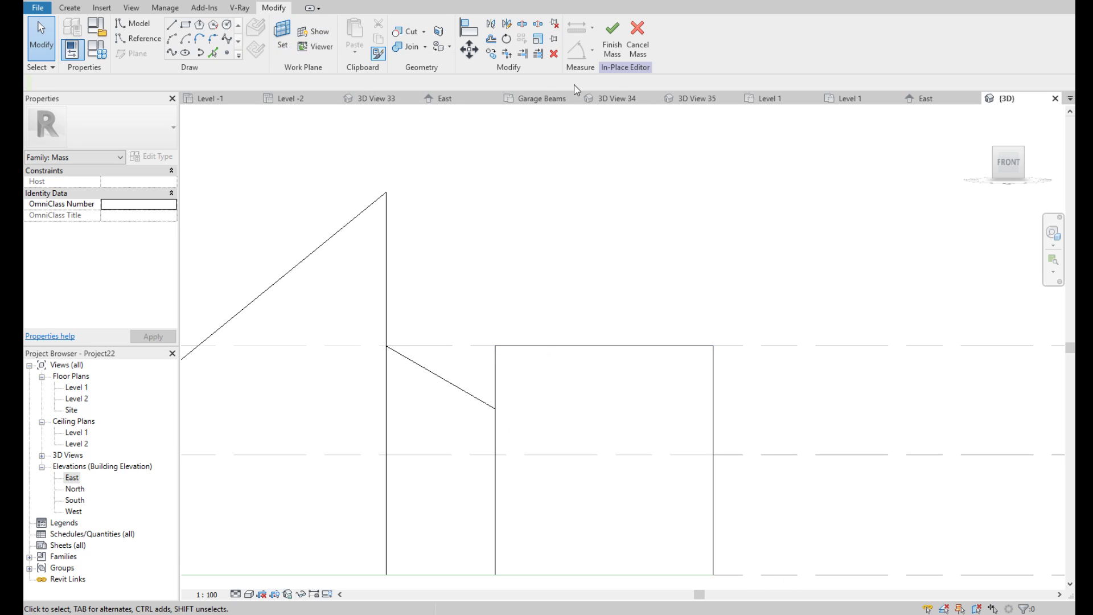
Try choosing a work plane in 3D, then return to the flat front view
click(1016, 165)
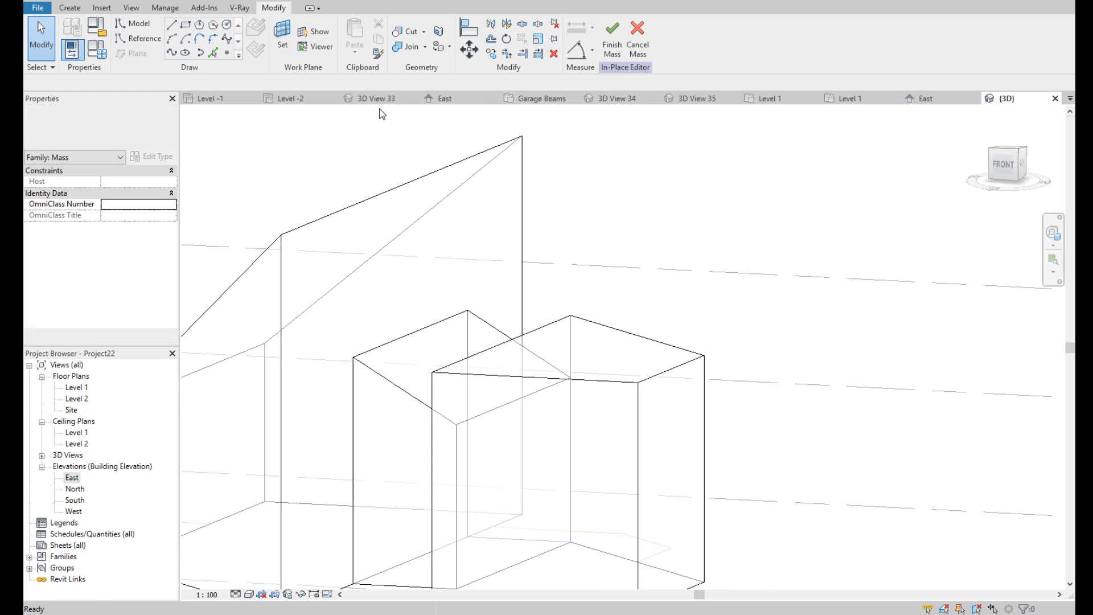
click(282, 37)
scroll(617, 333, down, 1)
click(538, 510)
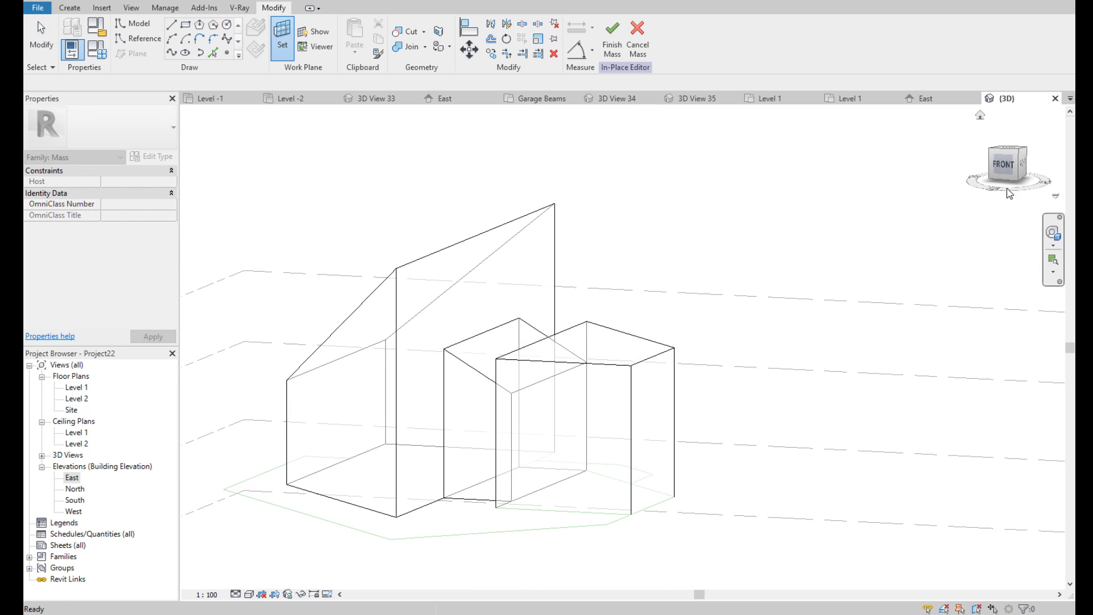
click(1007, 164)
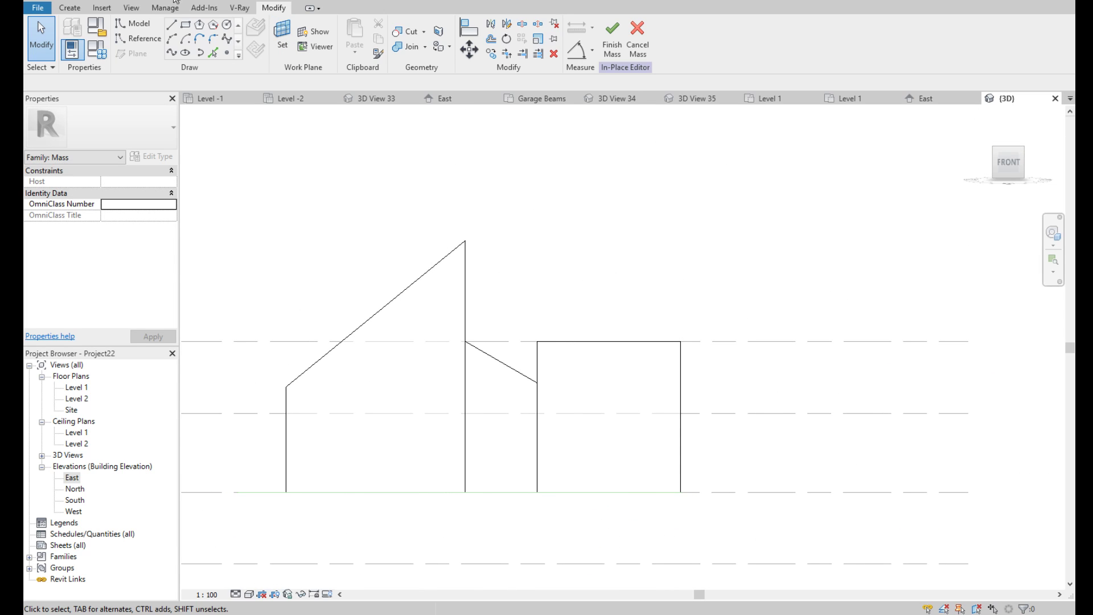
Draw a 30° sloped model line from the block's left edge
click(171, 25)
scroll(569, 414, up, 1)
click(522, 373)
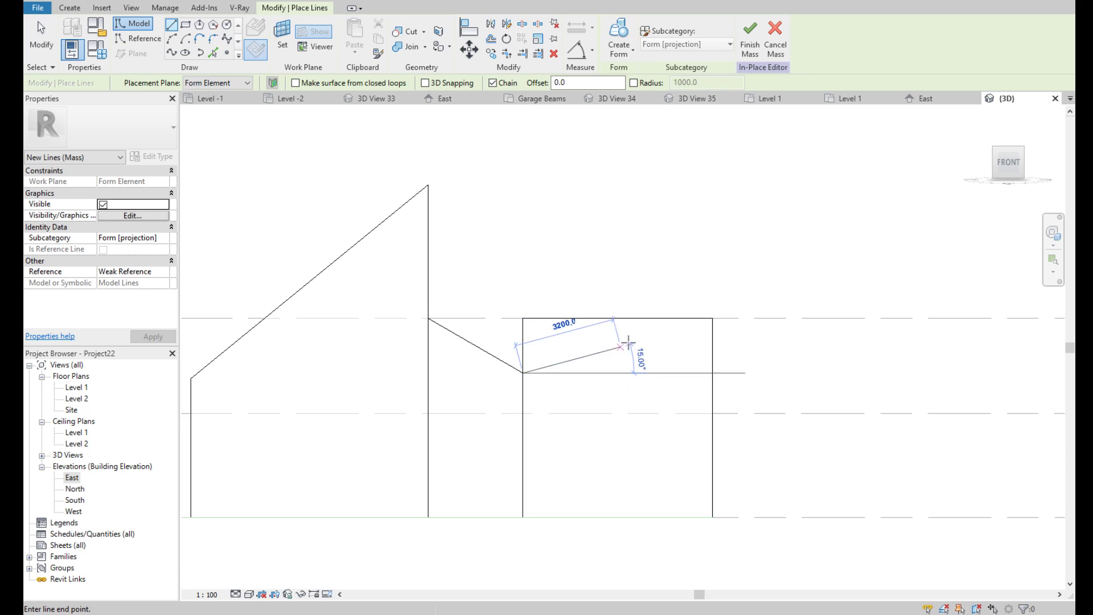
click(636, 309)
key(Escape)
scroll(615, 319, down, 2)
scroll(592, 342, up, 1)
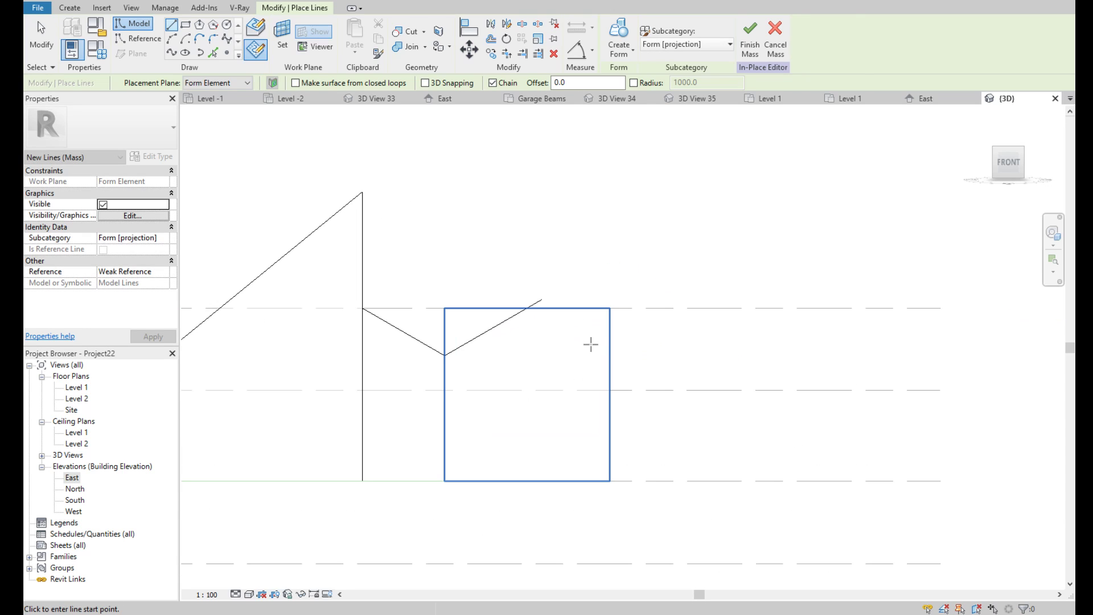
key(Escape)
click(469, 342)
key(Escape)
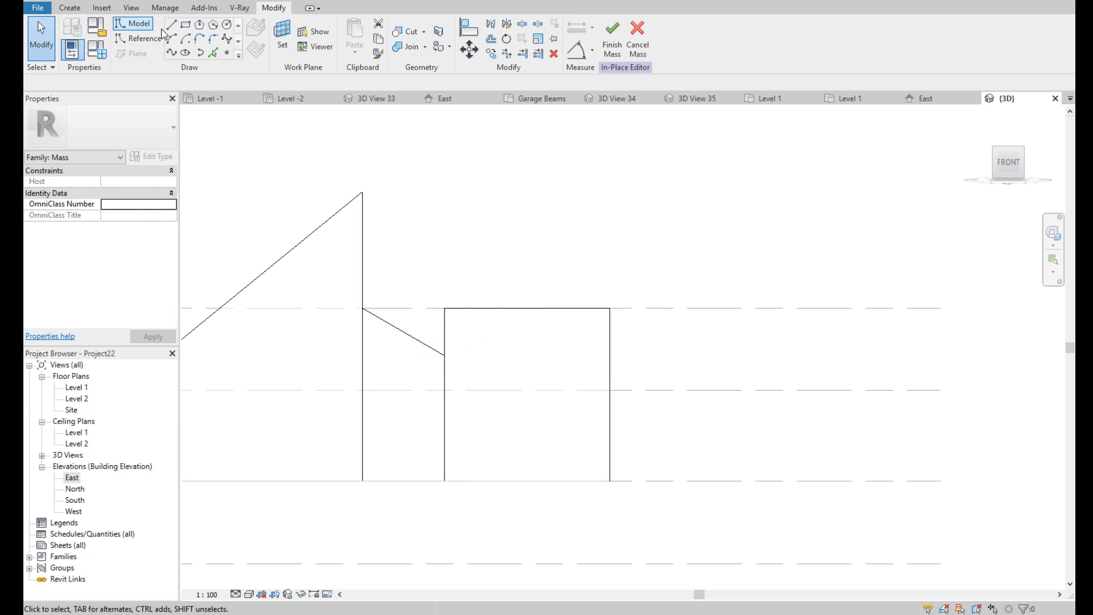
scroll(468, 361, up, 1)
Draw a steep line up to the block's top edge, then a downward slope to its right edge
key(l)
key(i)
click(442, 354)
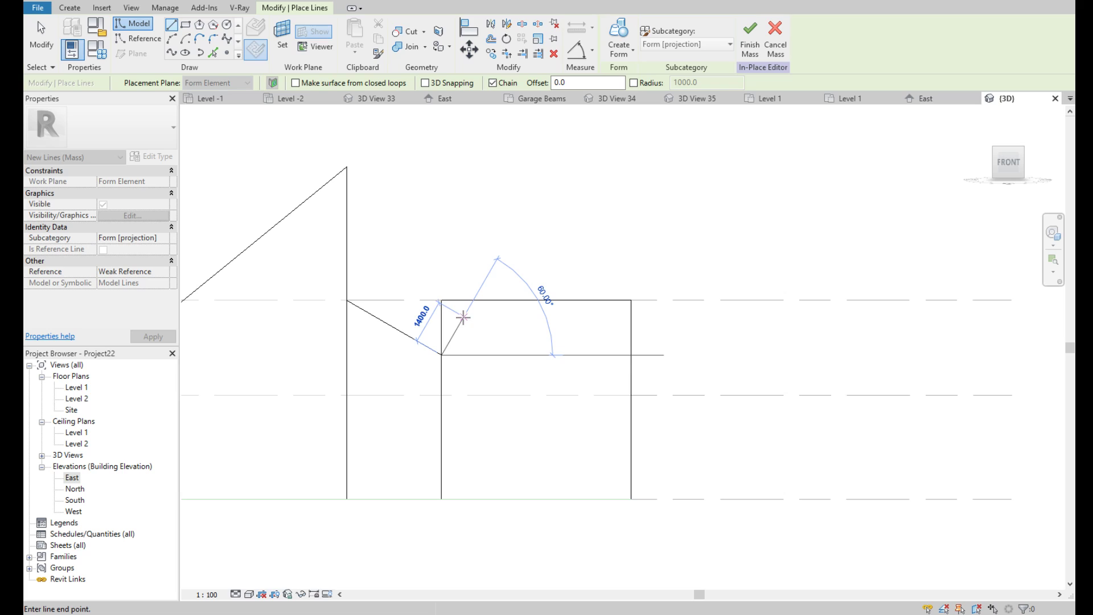
click(473, 300)
key(Escape)
scroll(481, 341, up, 1)
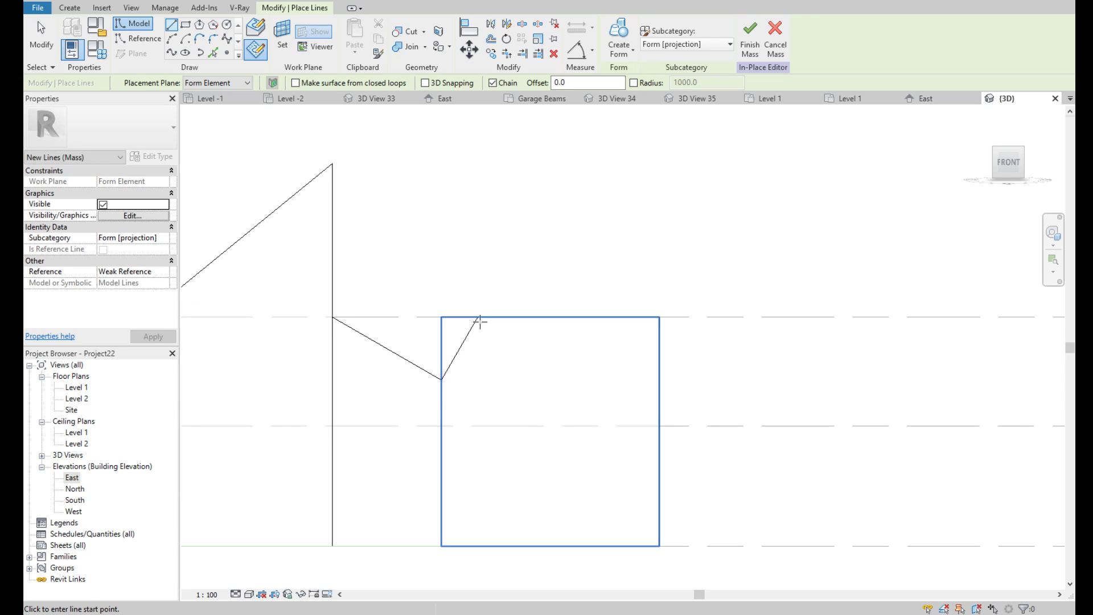
click(479, 319)
scroll(608, 399, down, 1)
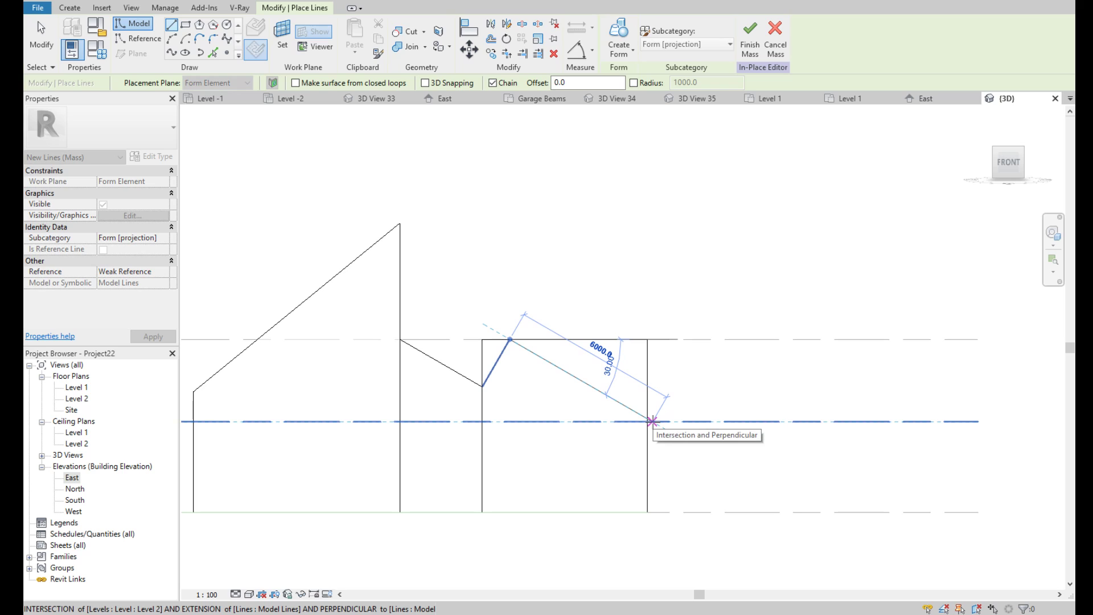
click(647, 418)
scroll(655, 422, down, 2)
key(Escape)
key(Escape)
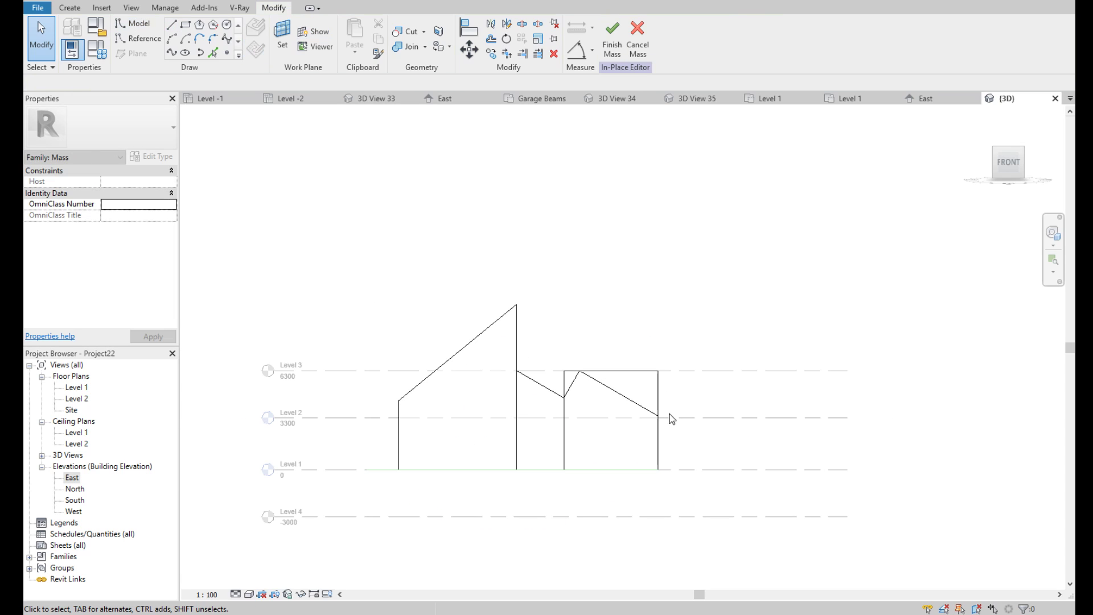
shift+middle_drag(928, 225, 911, 239)
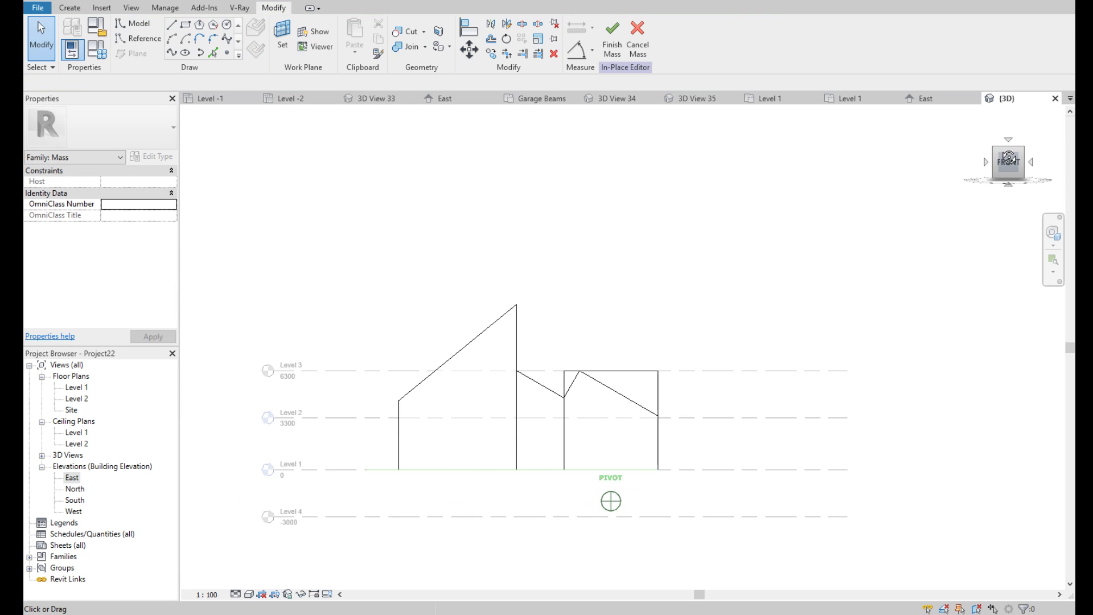
Close a triangle with a vertical line from the valley point and a line to the roof apex
click(172, 26)
scroll(560, 399, up, 2)
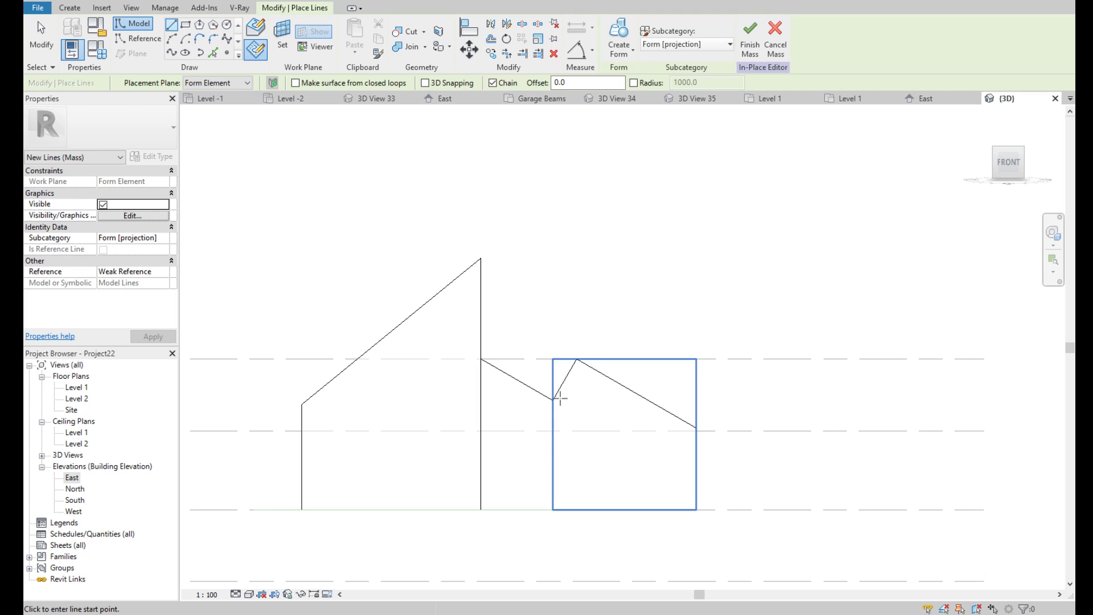
click(553, 401)
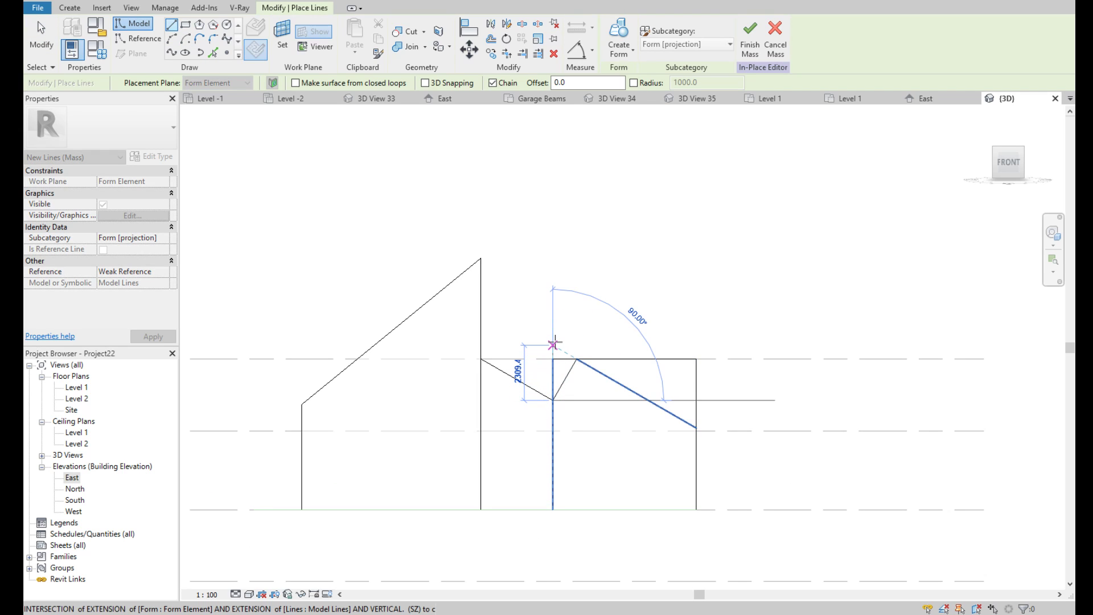
click(552, 359)
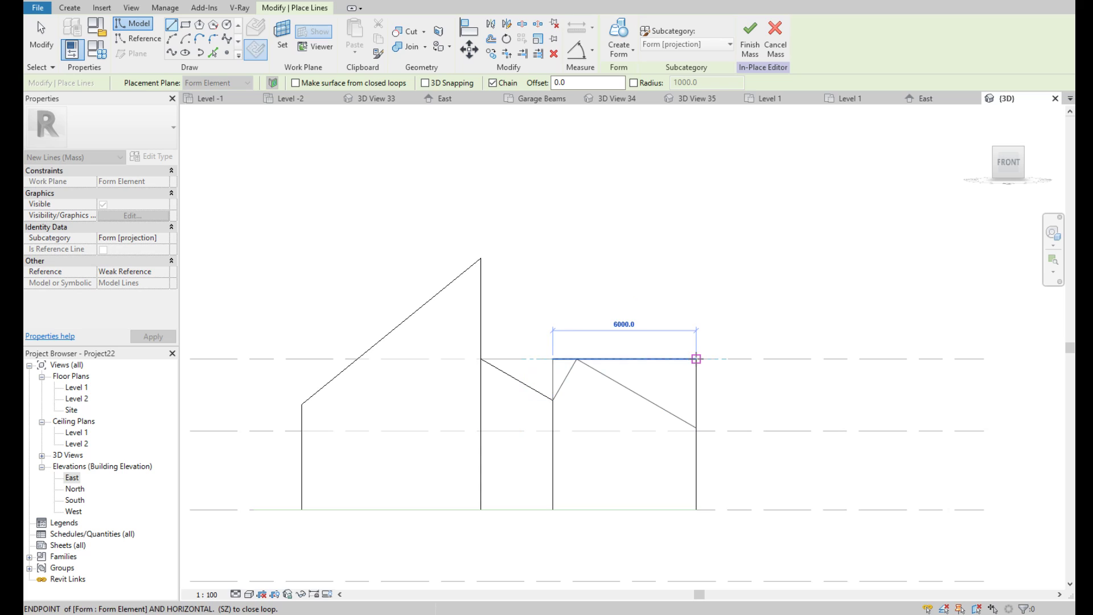
click(576, 359)
scroll(582, 359, up, 2)
key(Escape)
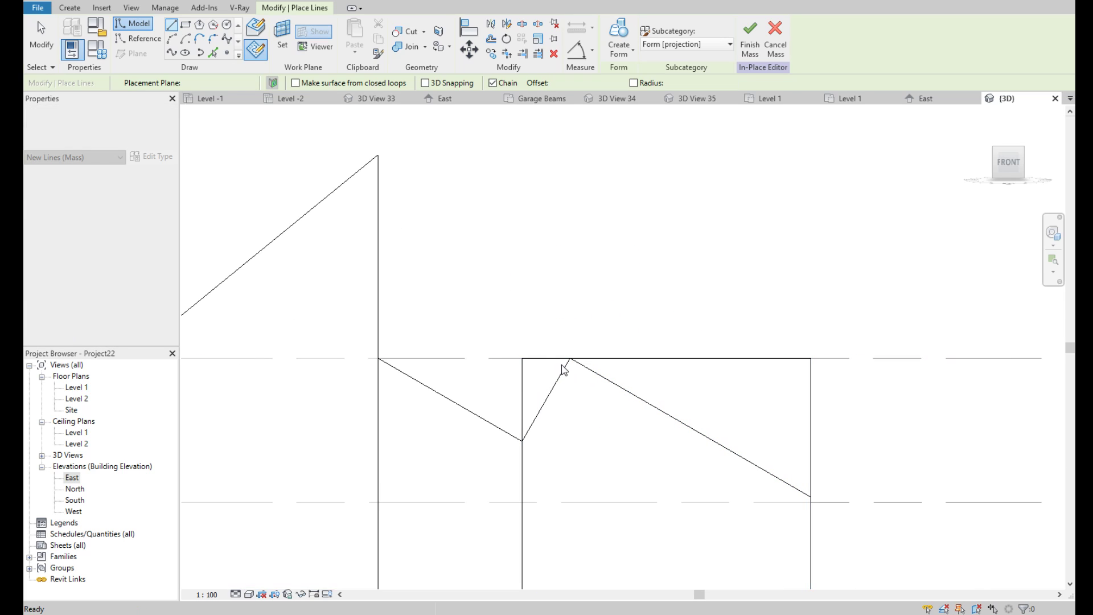
key(Escape)
click(560, 364)
key(Escape)
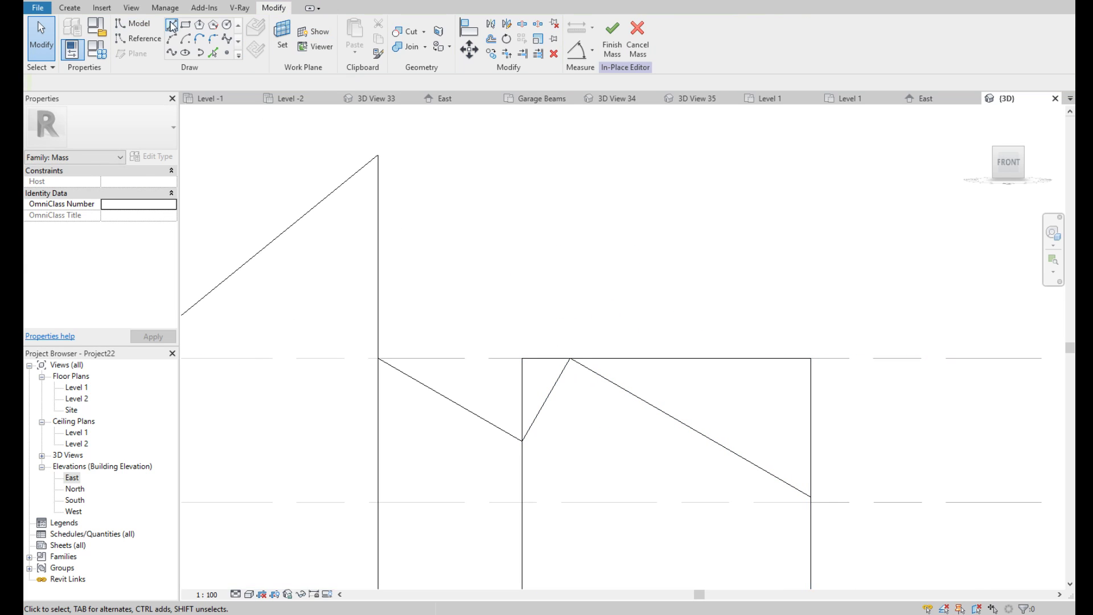
Add a vertical line at the block's top-right corner closing the right-hand triangle
click(171, 25)
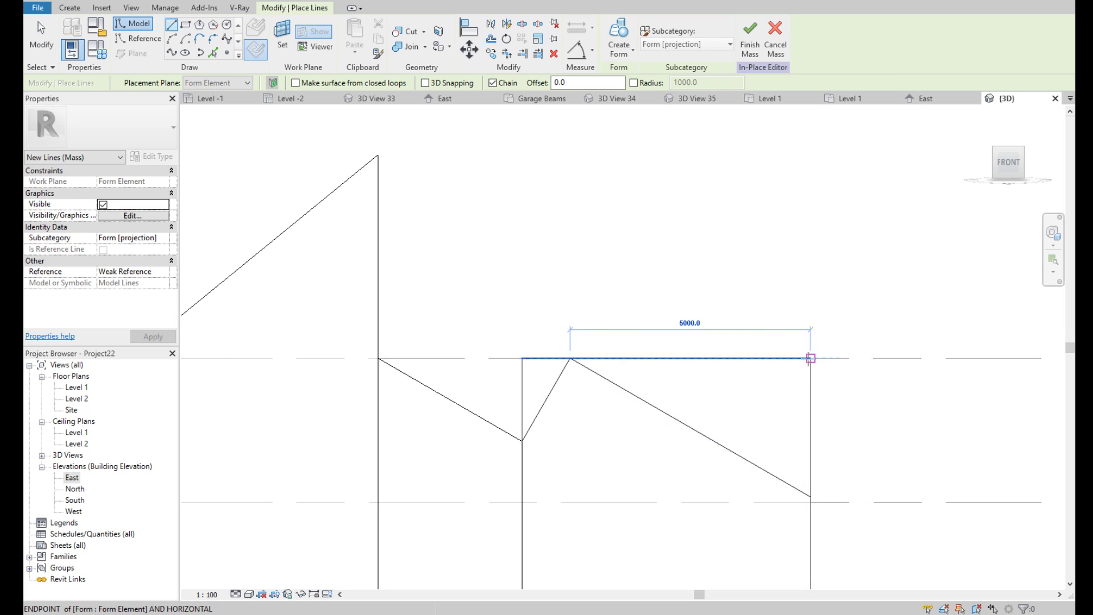
click(811, 358)
click(810, 497)
key(Escape)
key(Escape)
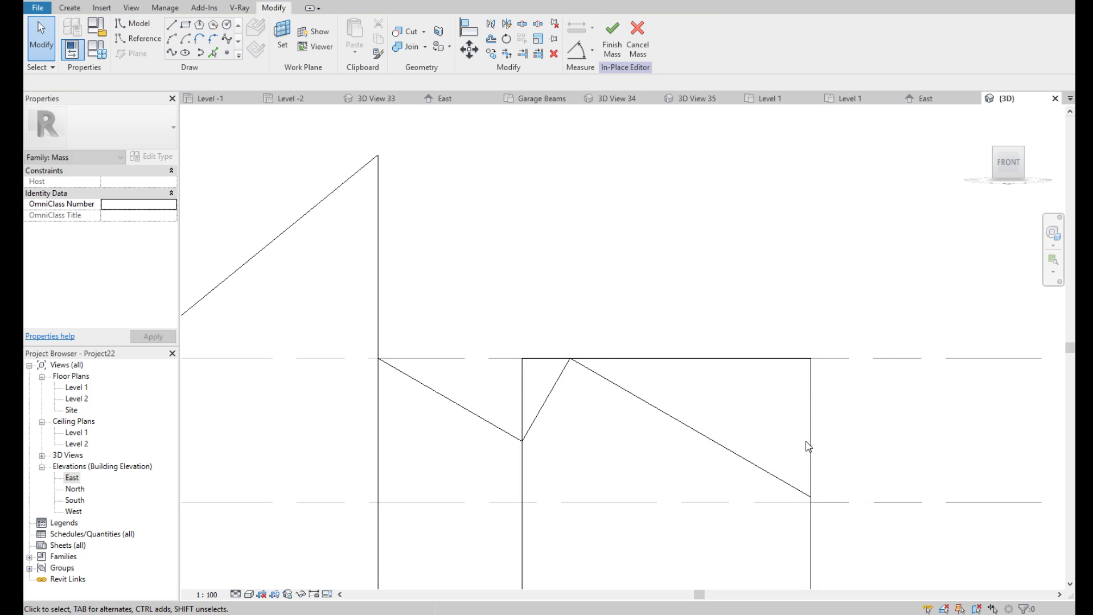
click(703, 434)
shift+middle_drag(703, 434, 625, 77)
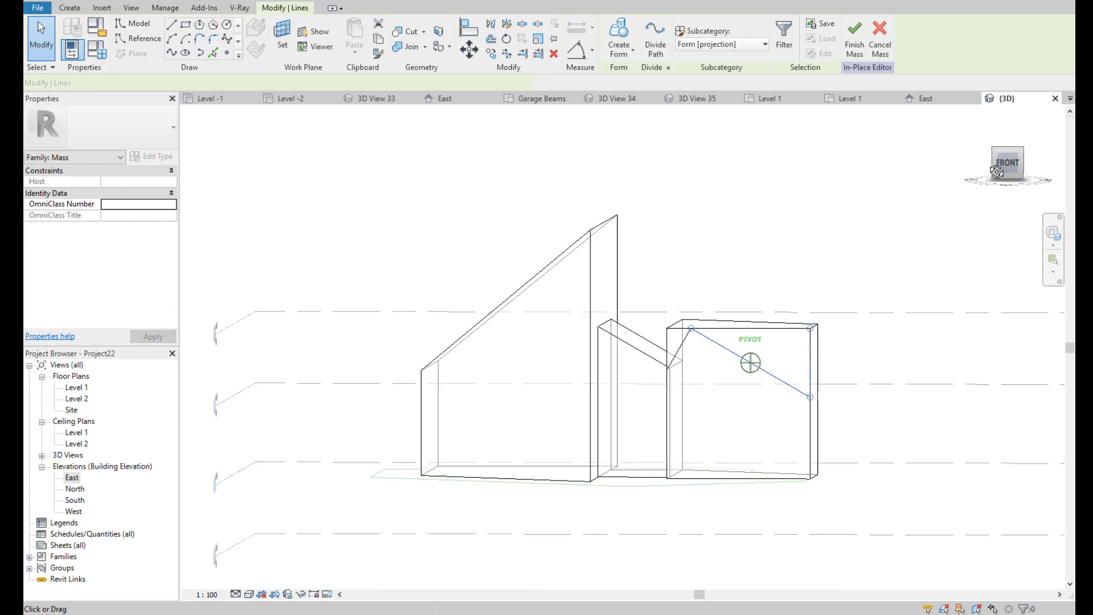
Turn the first triangle into a void form stretched across the block's depth
click(635, 99)
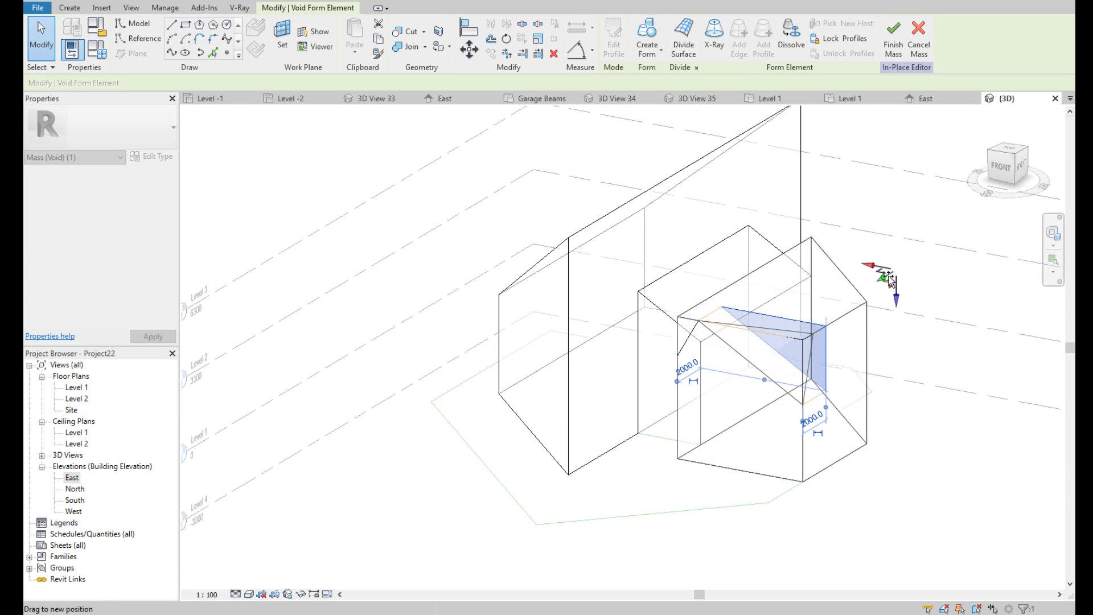
drag(926, 262, 925, 263)
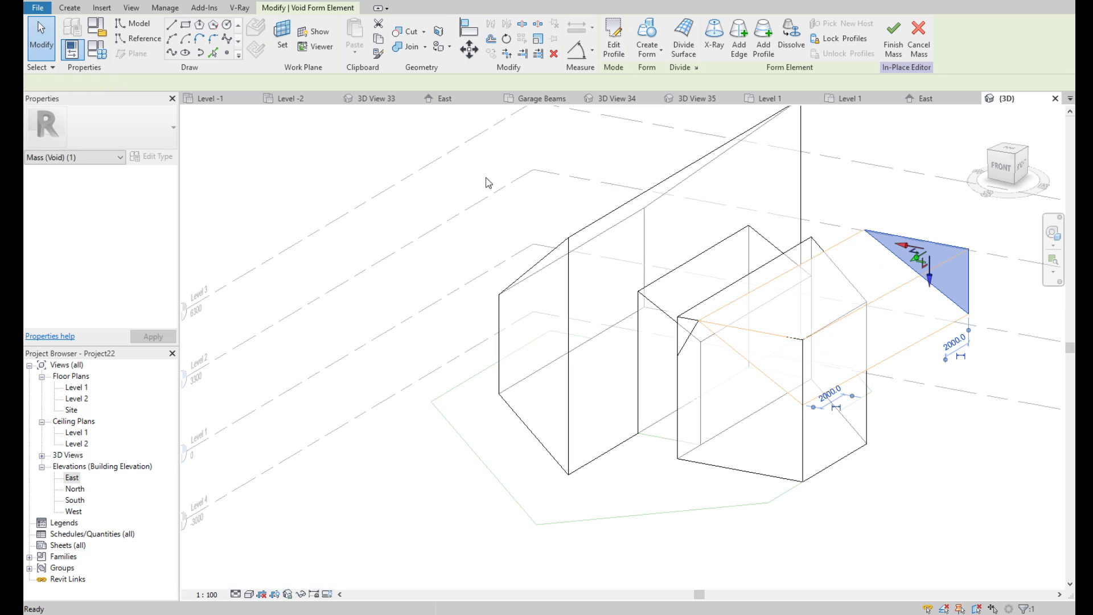
key(Escape)
scroll(812, 348, up, 2)
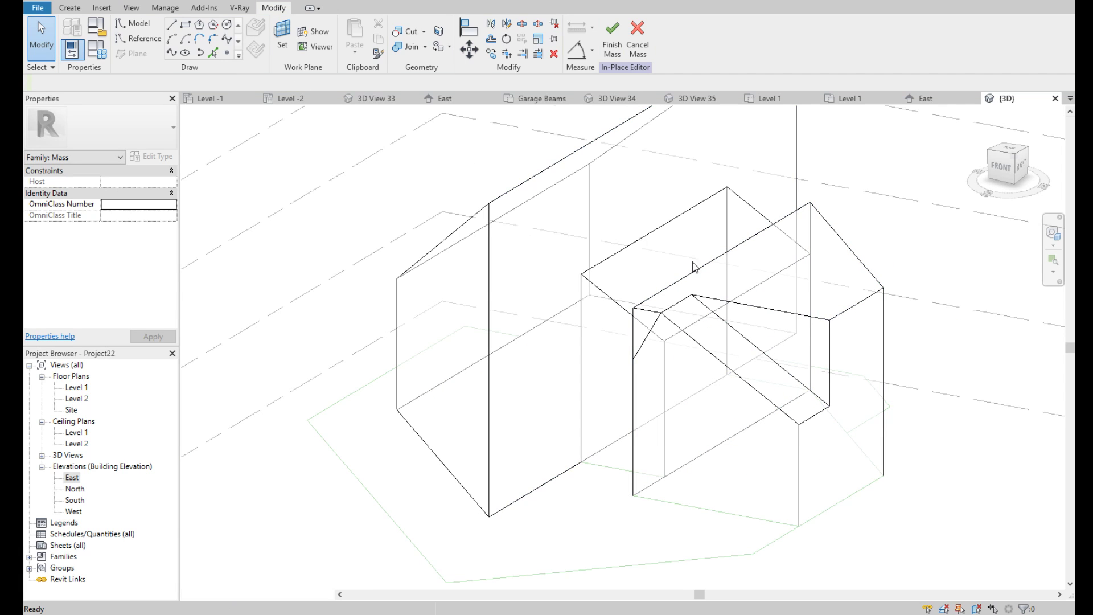
scroll(815, 348, down, 2)
Turn the second triangle into a void and stretch it along the whole block
click(764, 372)
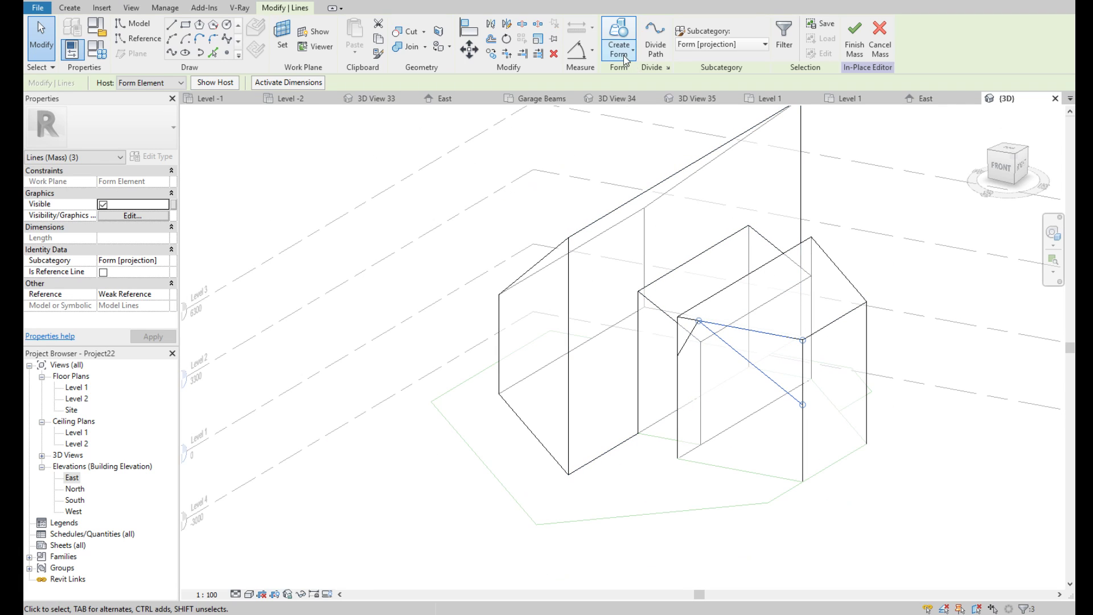
click(626, 59)
click(638, 103)
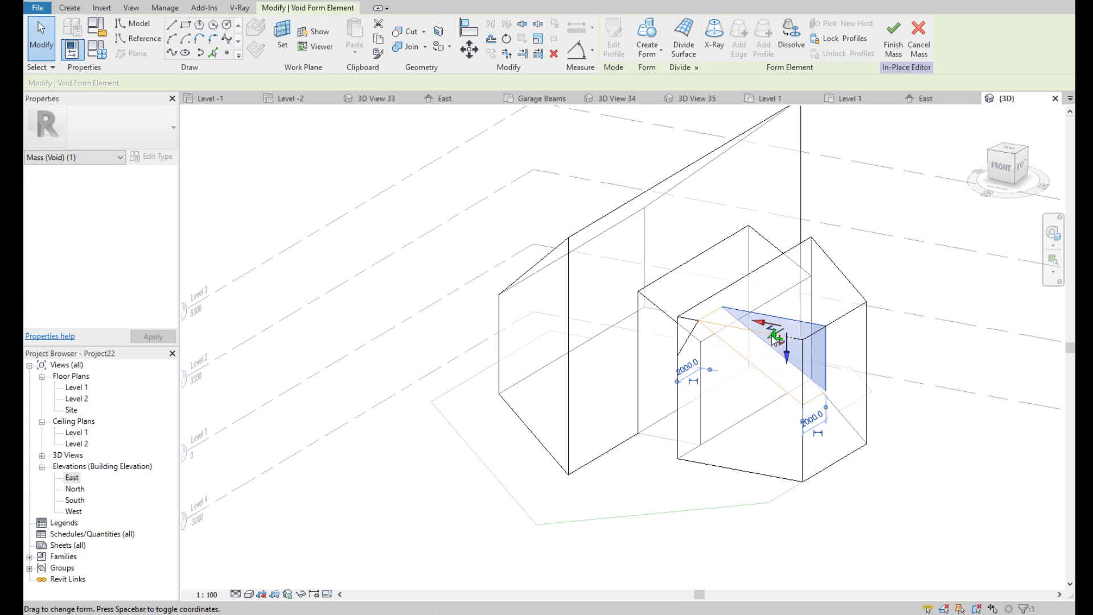
shift+middle_drag(773, 340, 890, 305)
scroll(890, 305, up, 3)
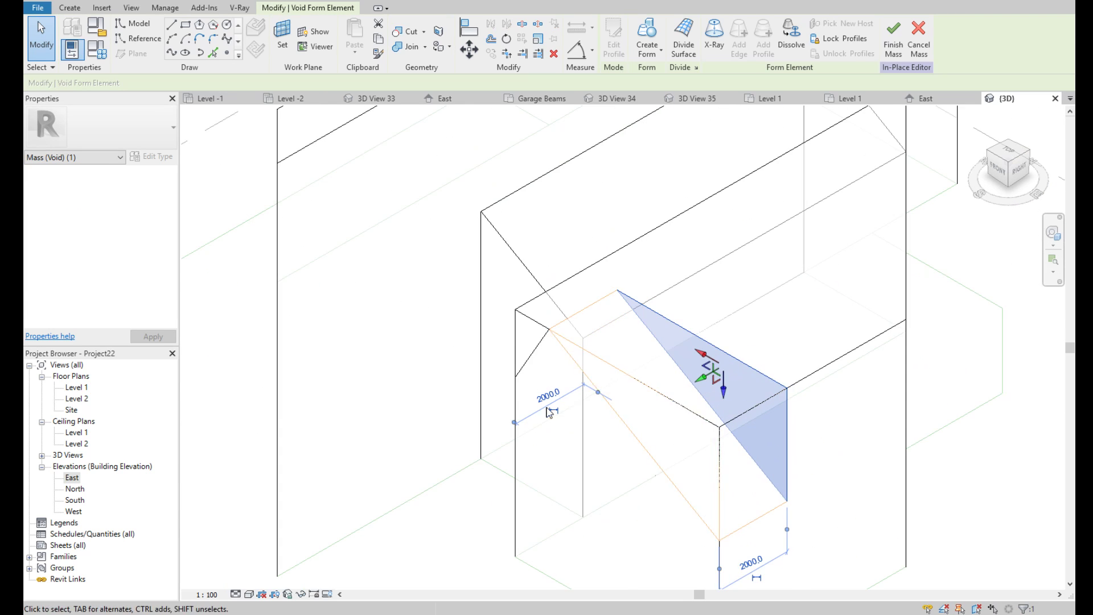
scroll(548, 412, down, 3)
drag(565, 405, 853, 242)
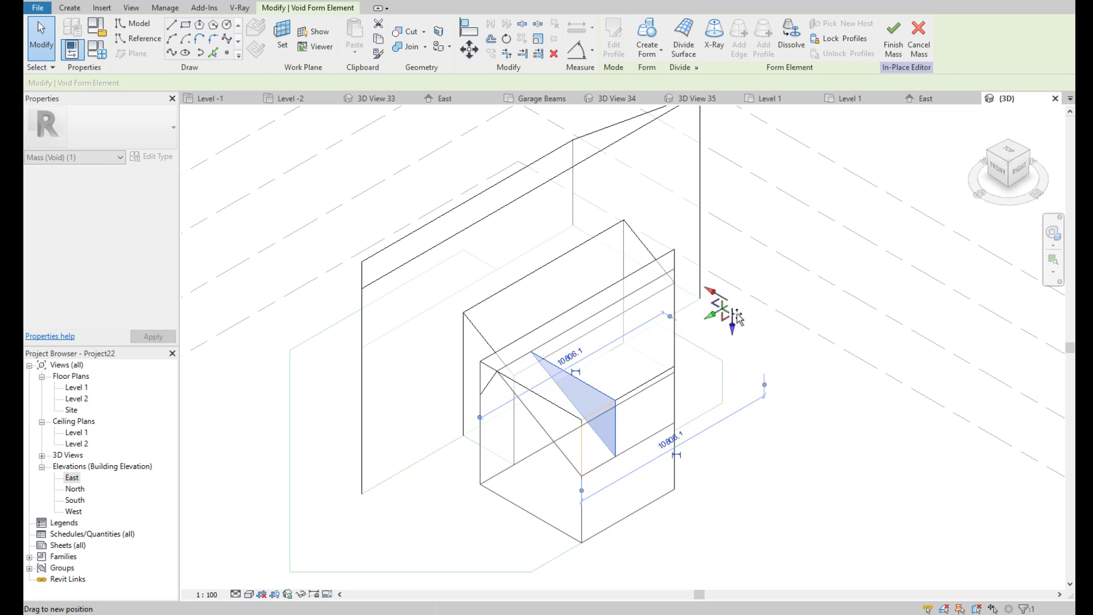
click(854, 241)
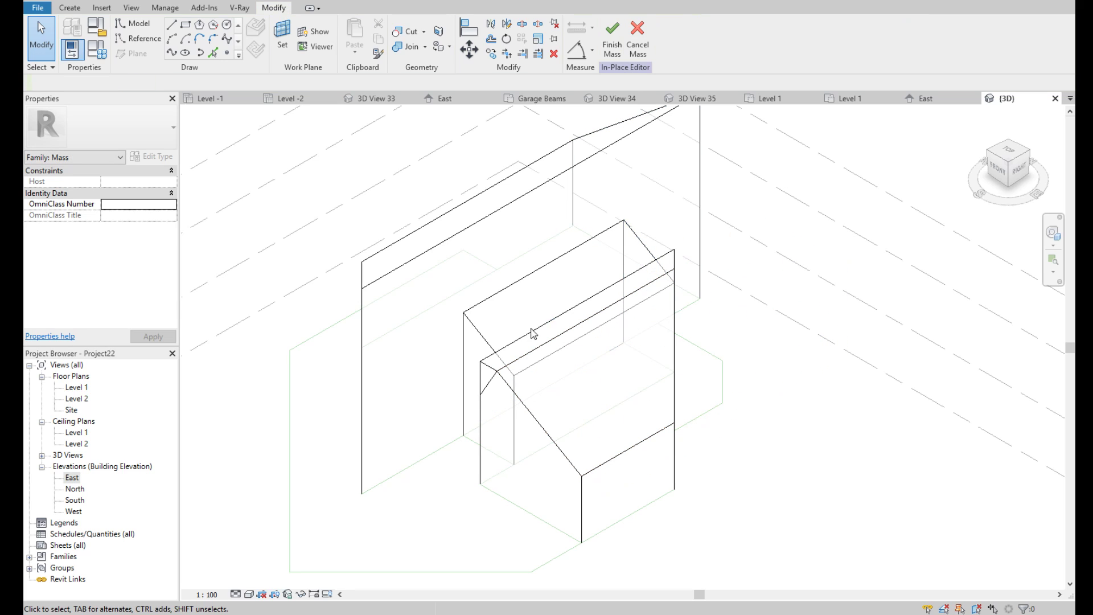
Extrude the remaining triangle as a void through the full block length, checking from the front
click(489, 374)
click(621, 56)
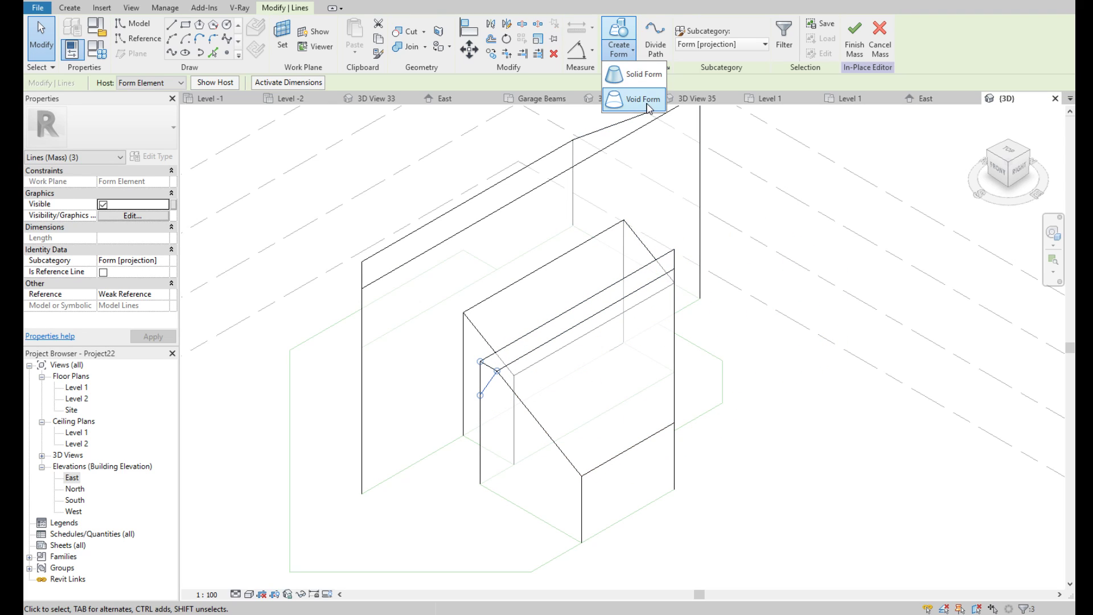
click(632, 100)
click(490, 372)
drag(492, 373, 795, 212)
click(838, 188)
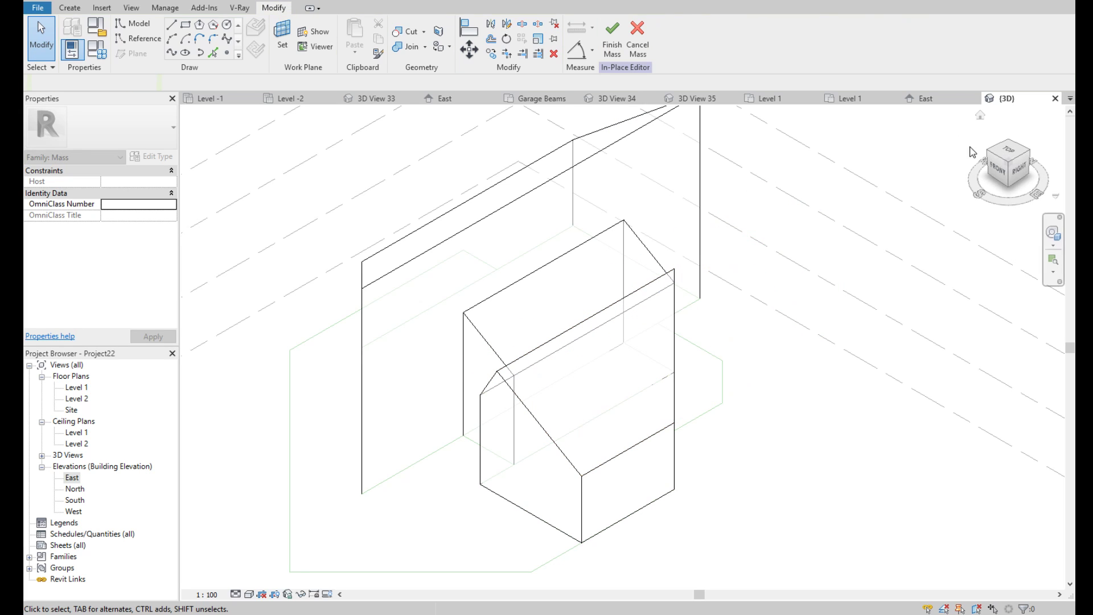
click(997, 169)
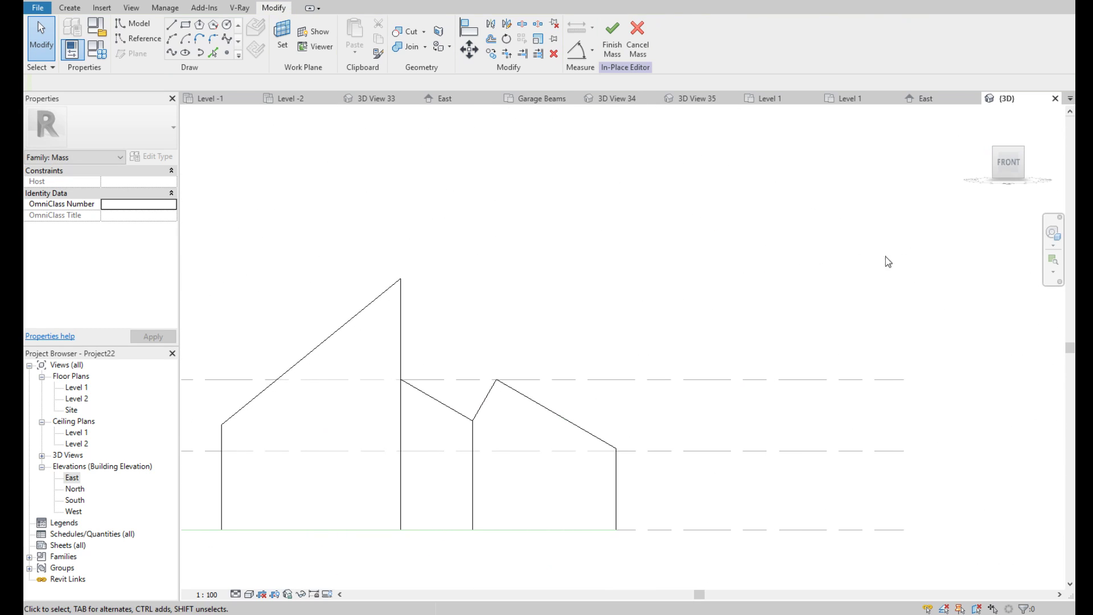
scroll(593, 434, down, 3)
scroll(583, 412, up, 3)
drag(1006, 153, 353, 307)
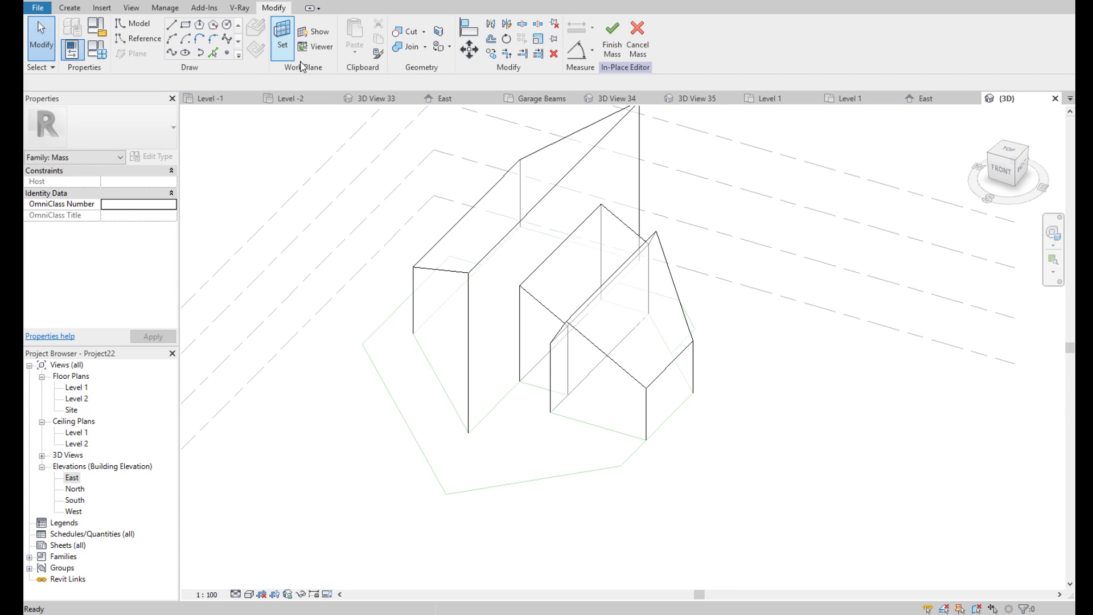
Pick a block face as the work plane and switch to the Top view
scroll(528, 406, up, 2)
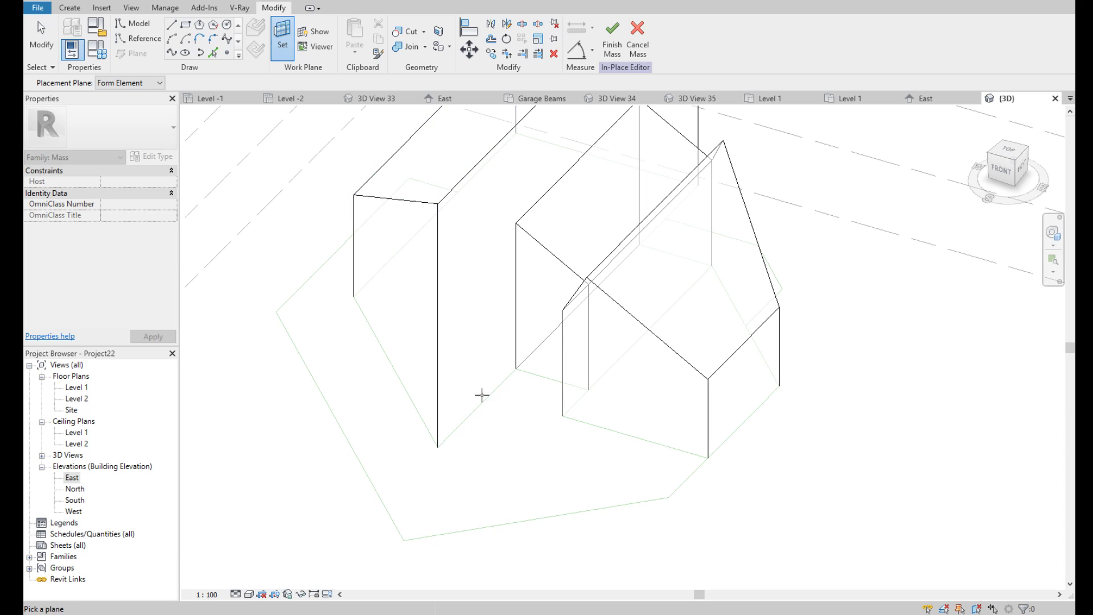
click(374, 277)
mouse_move(376, 283)
shift+middle_down()
mouse_move(454, 320)
mouse_move(1035, 218)
shift+middle_up()
click(1007, 152)
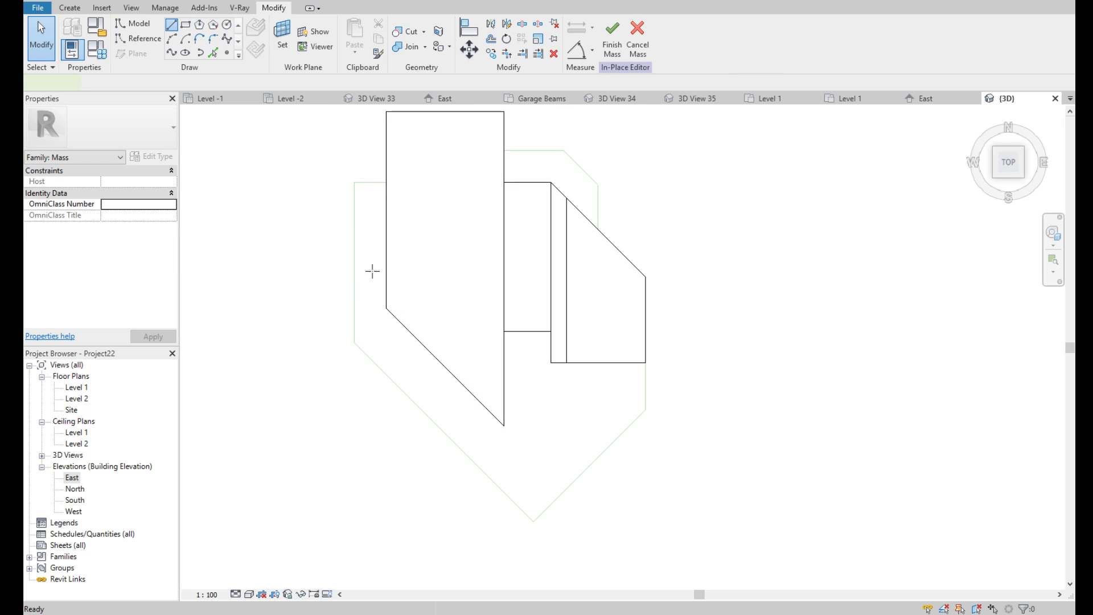
Draw a closed angled model-line outline (LI) around the blocks' outer perimeter
key(l)
key(i)
click(354, 342)
click(354, 182)
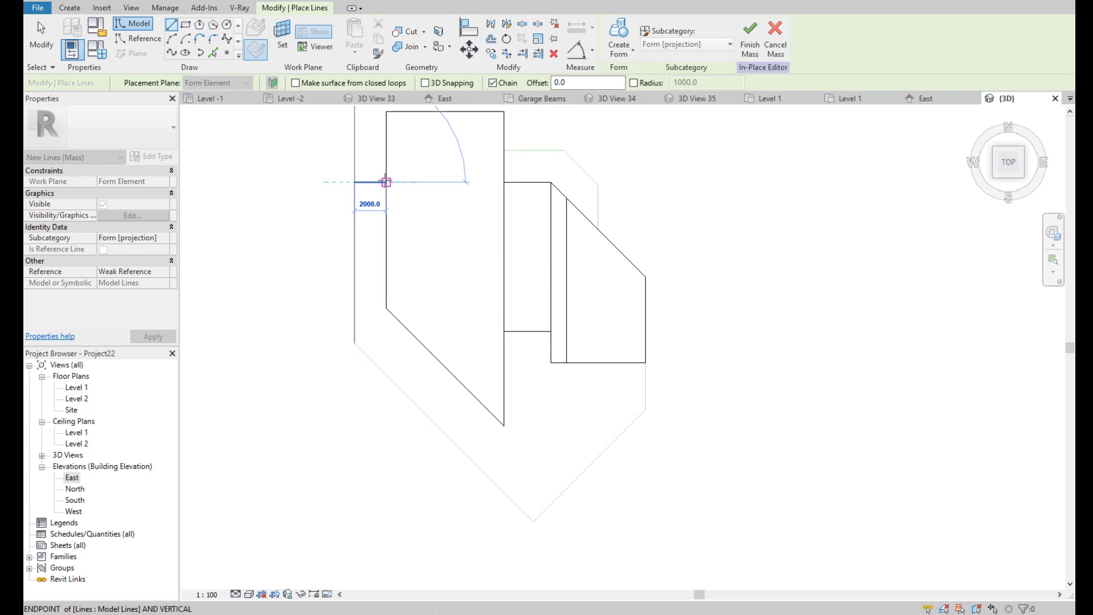
click(386, 112)
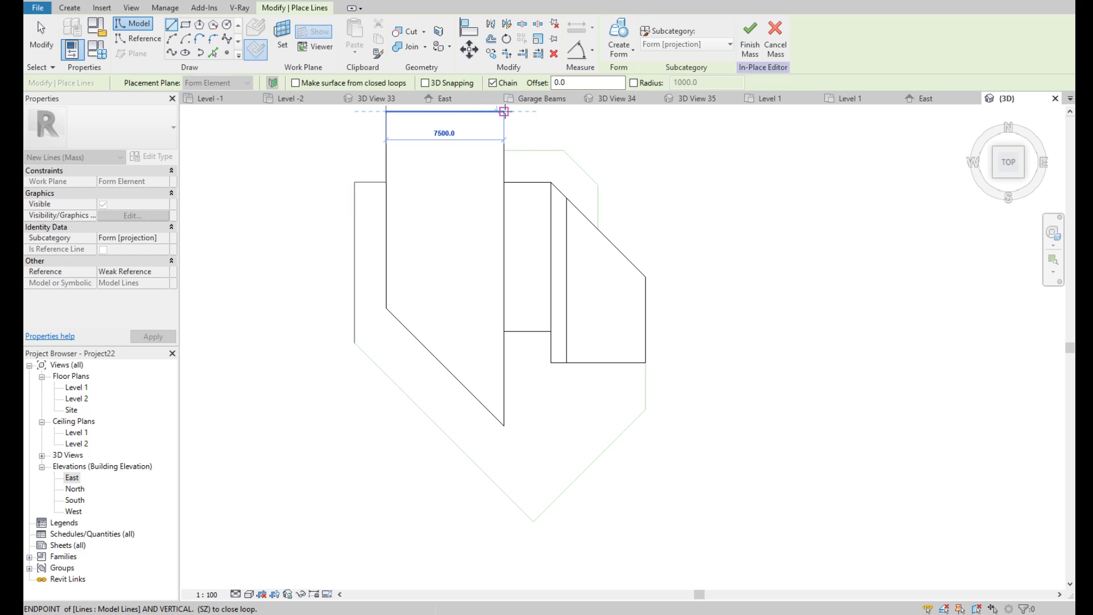
click(504, 139)
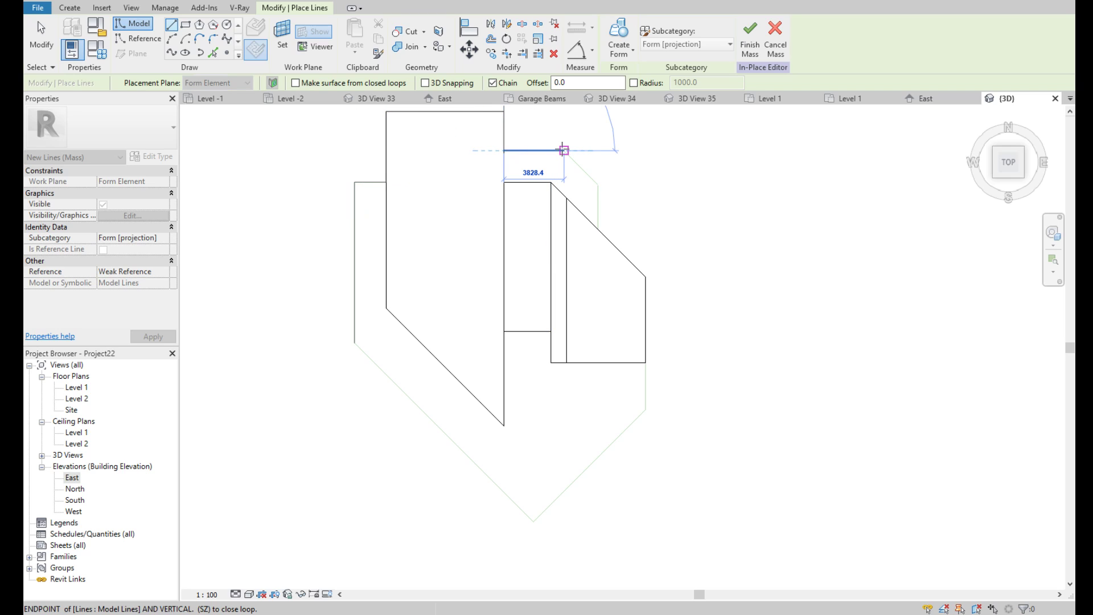
click(563, 151)
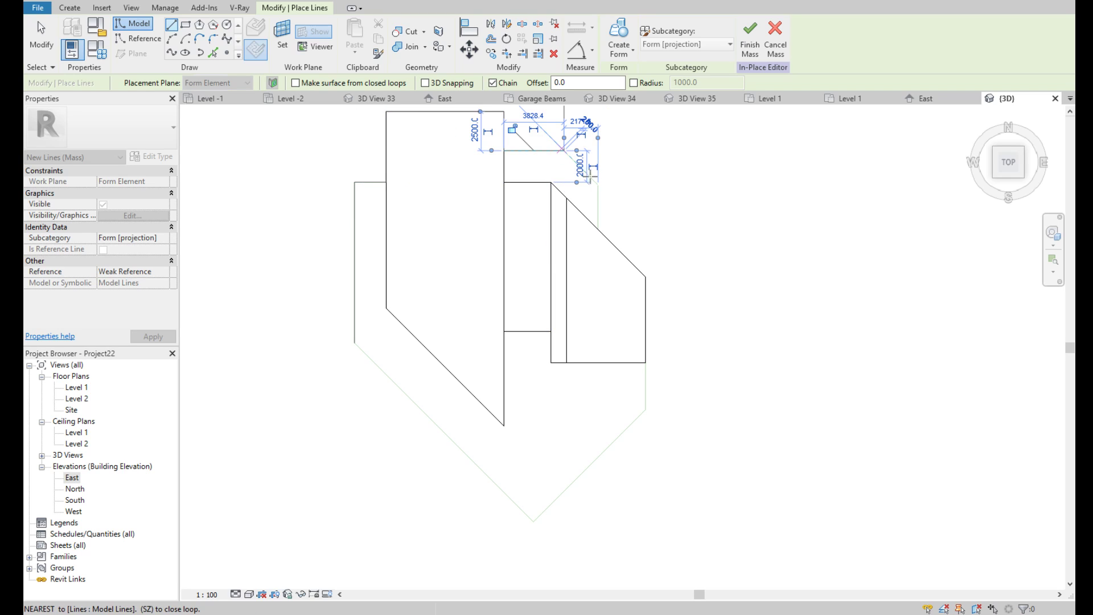
click(598, 229)
click(645, 276)
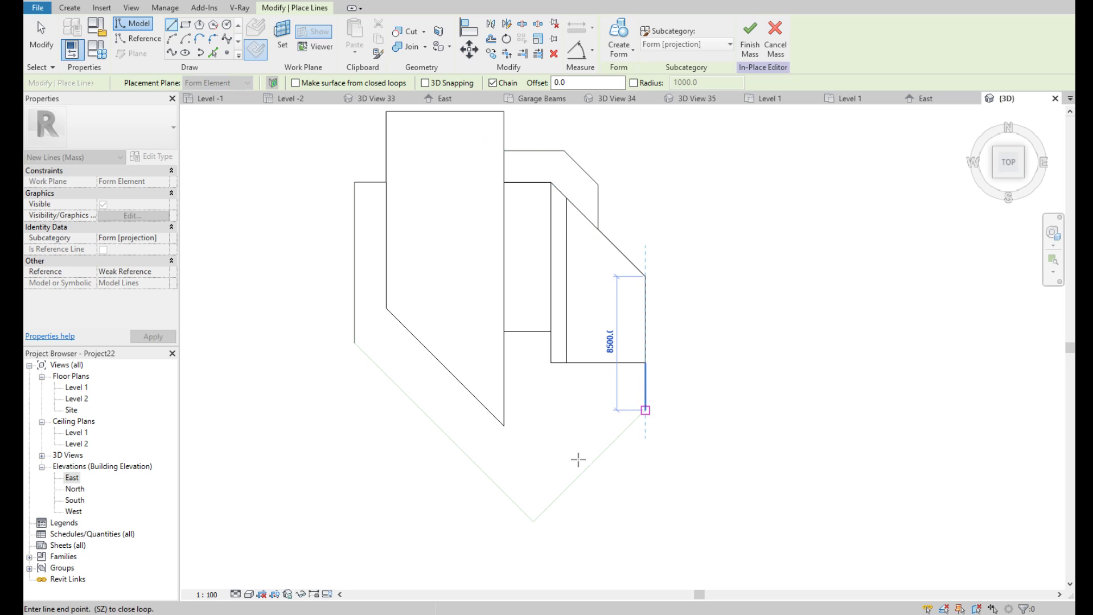
click(531, 521)
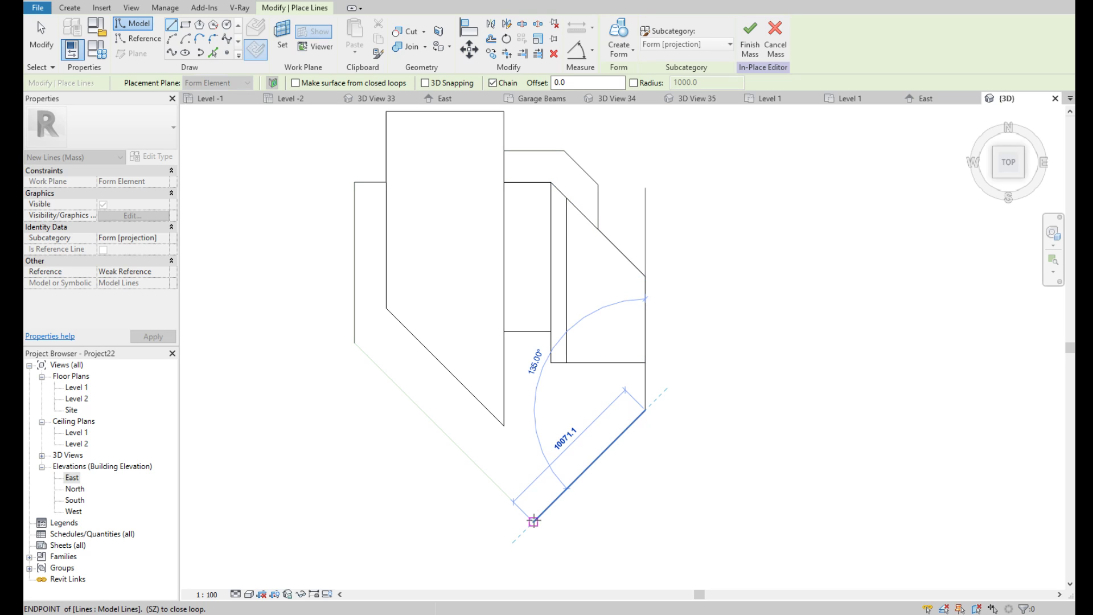
click(354, 342)
key(Escape)
Extrude the outline into a 450-thick solid plinth beneath the three blocks
click(1023, 176)
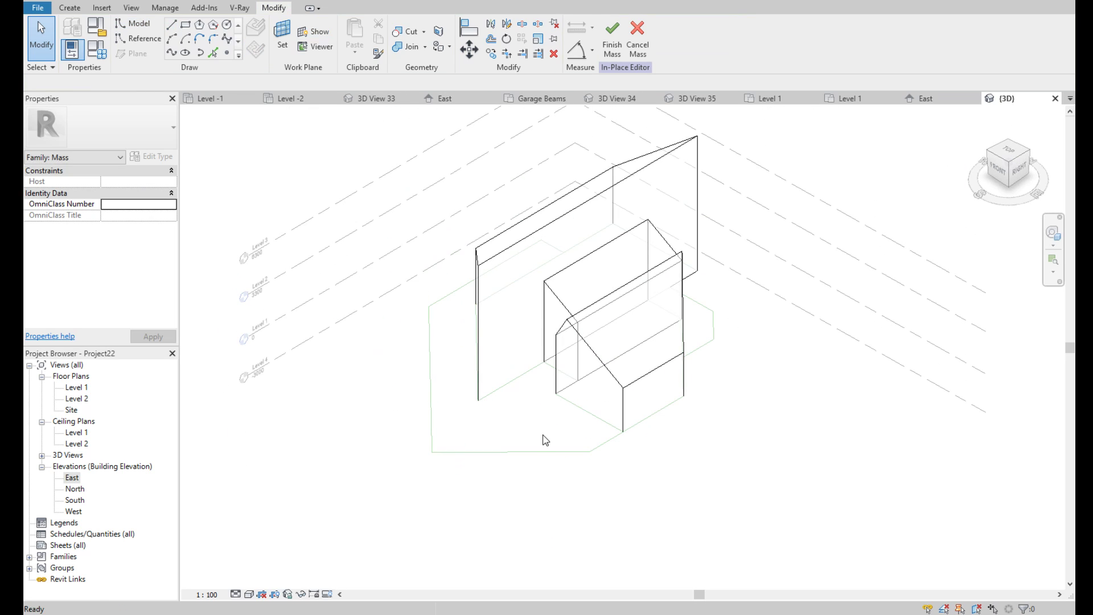
click(530, 459)
click(617, 52)
click(633, 73)
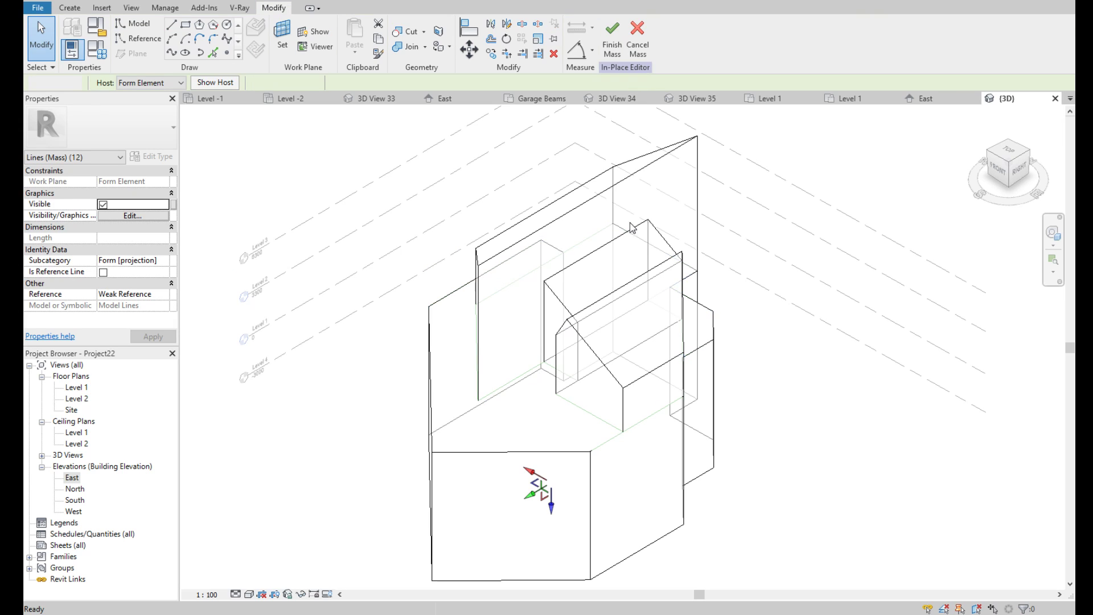
click(996, 170)
text(450)
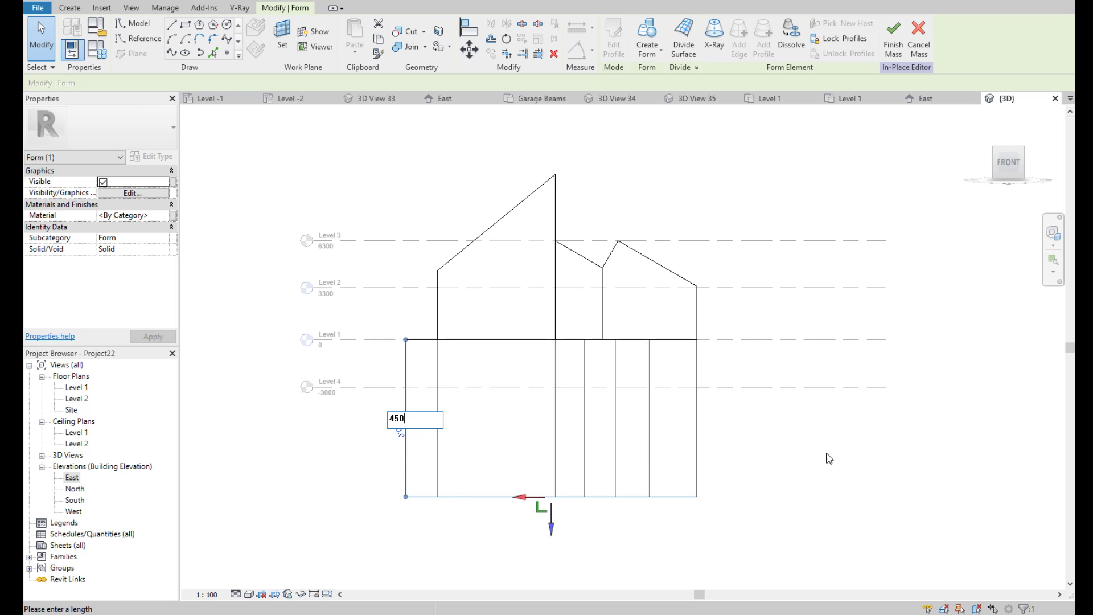
key(Return)
click(1023, 149)
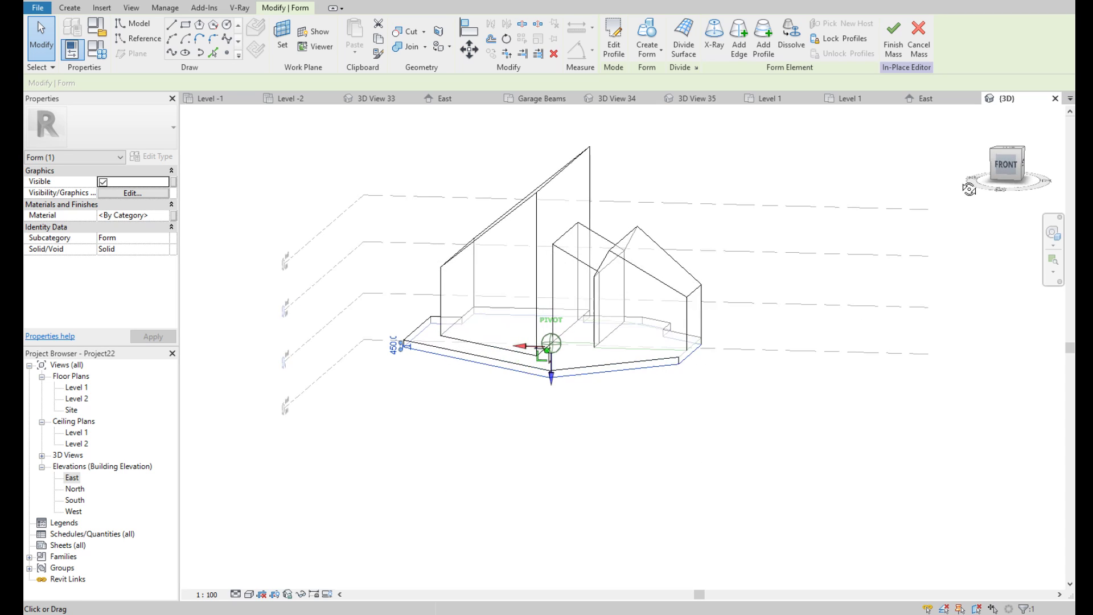
click(830, 282)
scroll(520, 273, up, 2)
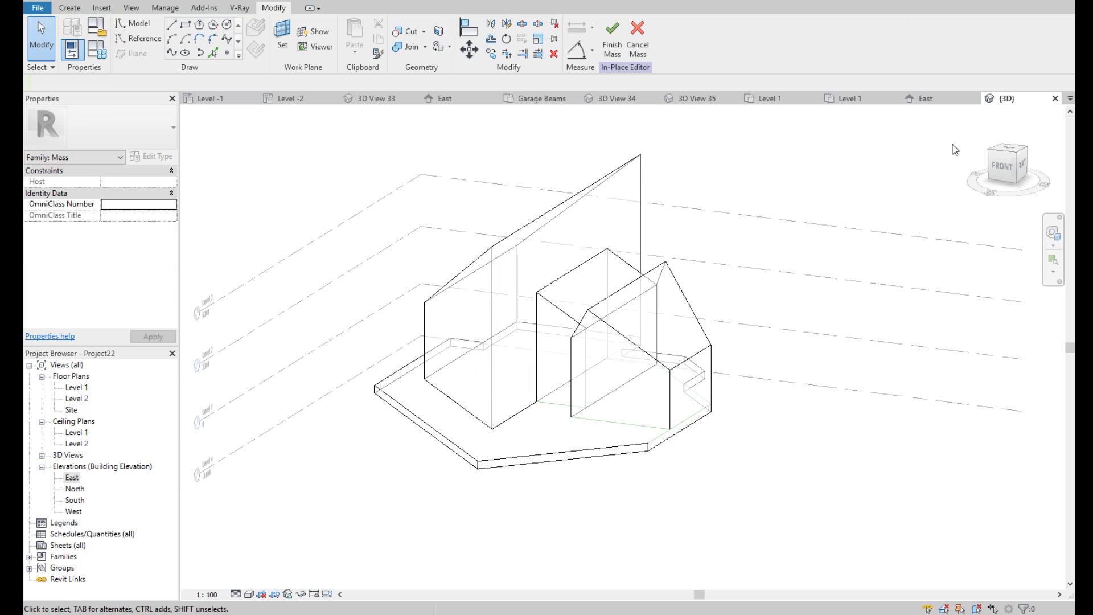
Set the tall block's end face as the work plane and view it from the front
mouse_move(955, 149)
shift+middle_down()
mouse_move(826, 165)
mouse_move(911, 195)
shift+middle_up()
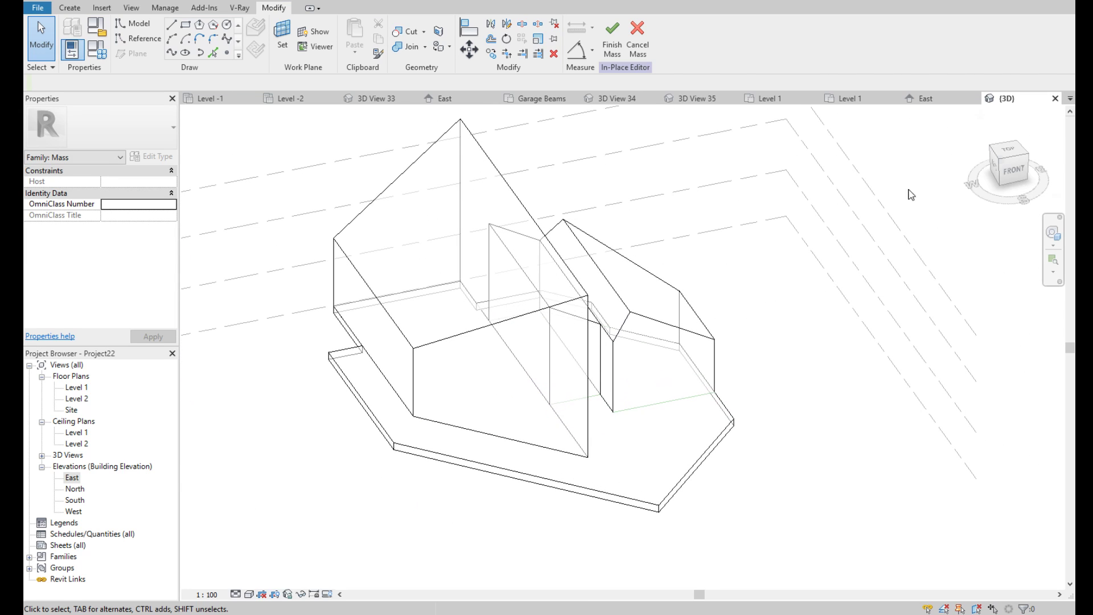
click(283, 34)
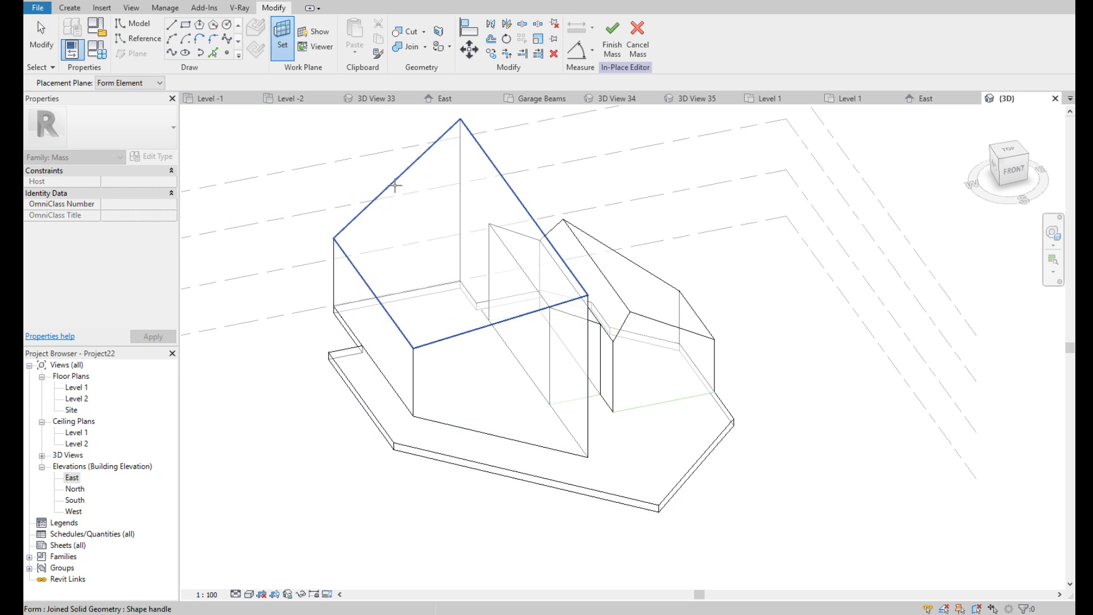
click(576, 407)
click(1011, 169)
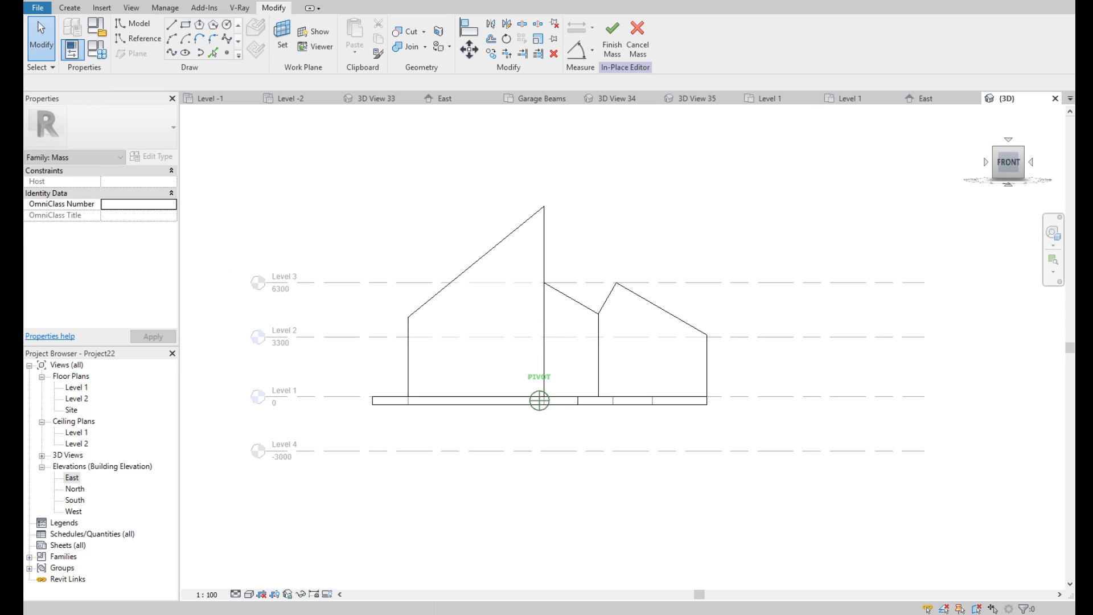
scroll(441, 305, up, 2)
Draw a horizontal model line at Level 2 and short vertical lines near the left wall
click(172, 30)
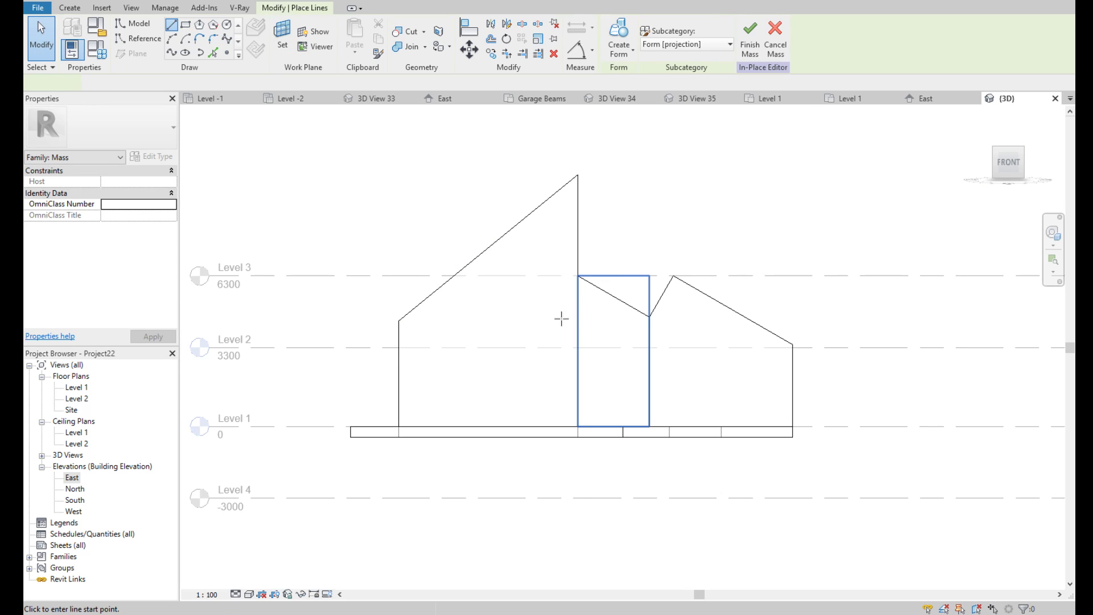
scroll(561, 319, up, 2)
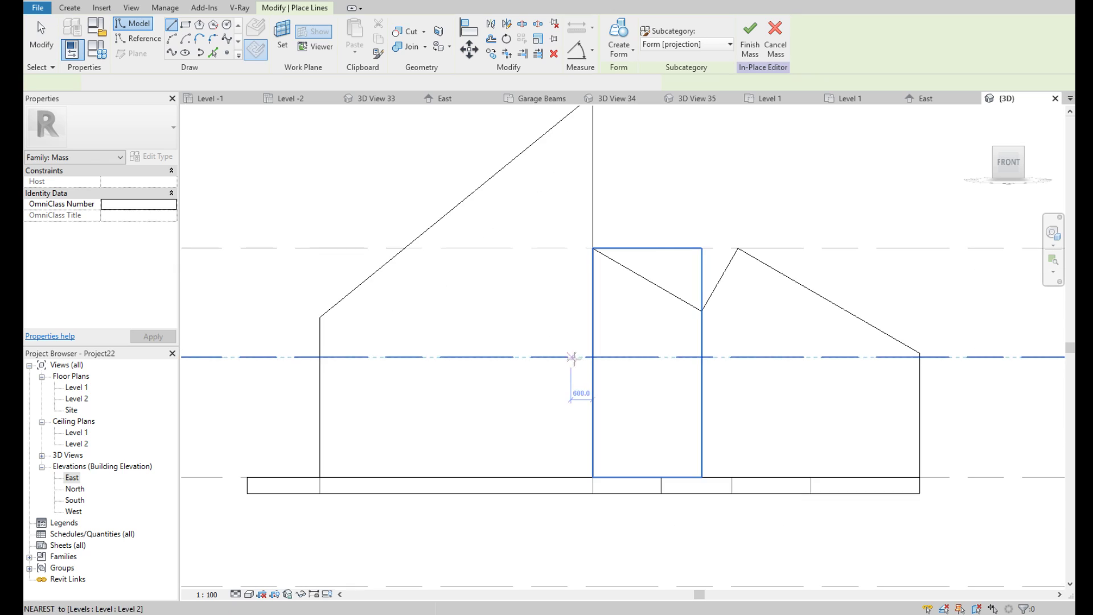
click(320, 357)
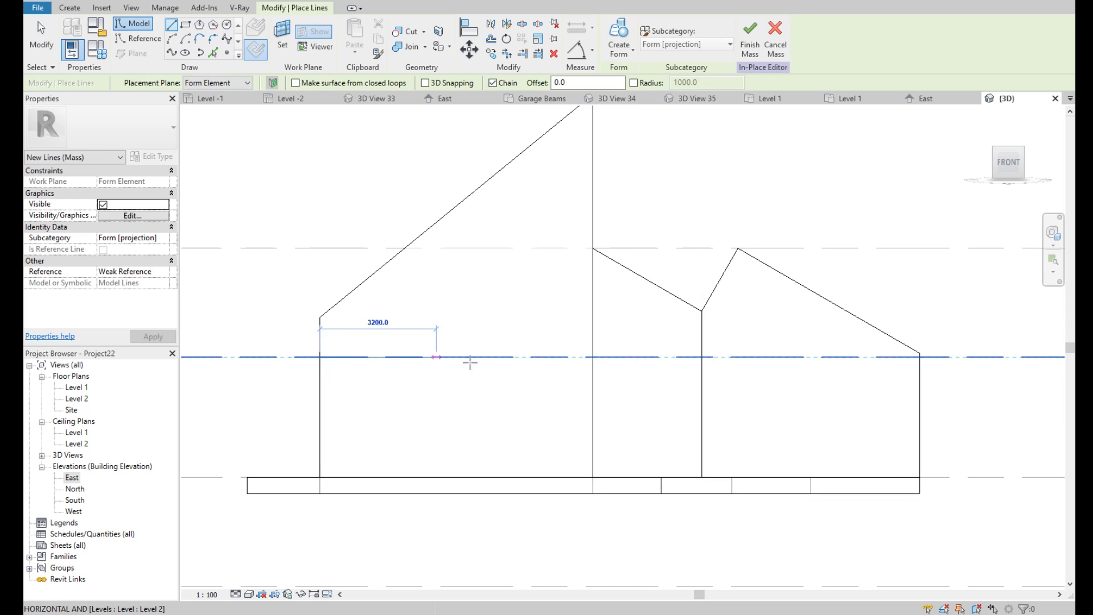
click(592, 357)
key(Escape)
key(Escape)
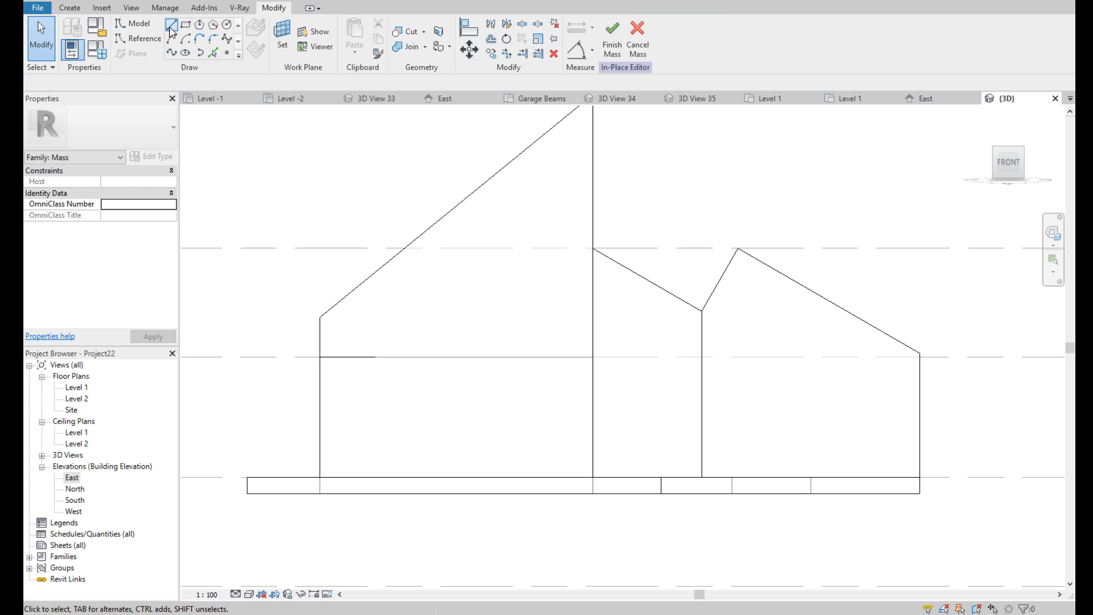
click(171, 31)
scroll(328, 354, up, 2)
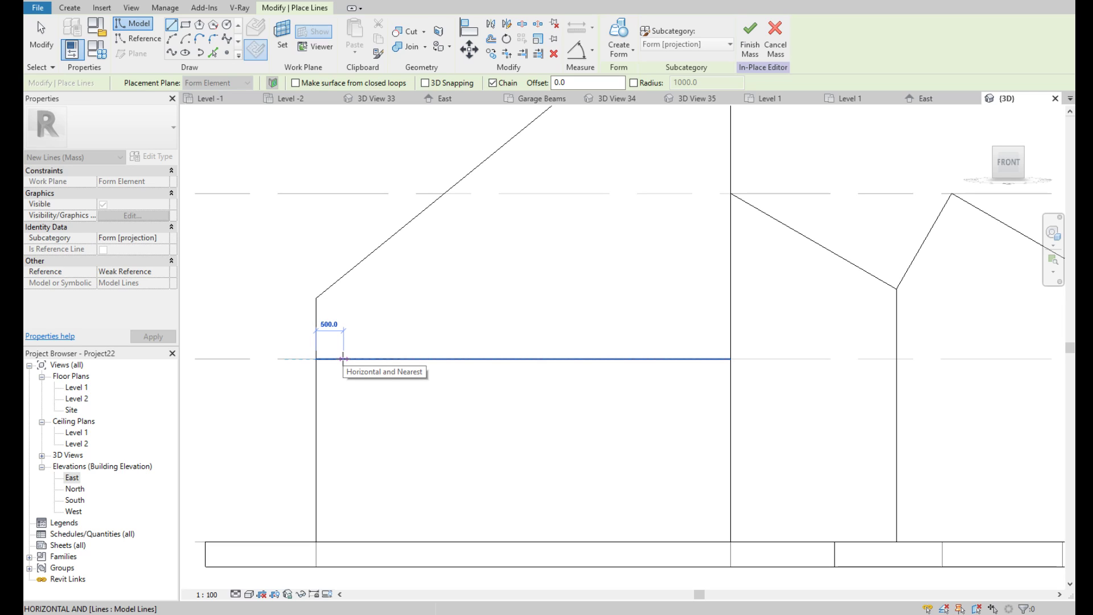
text(45)
key(Return)
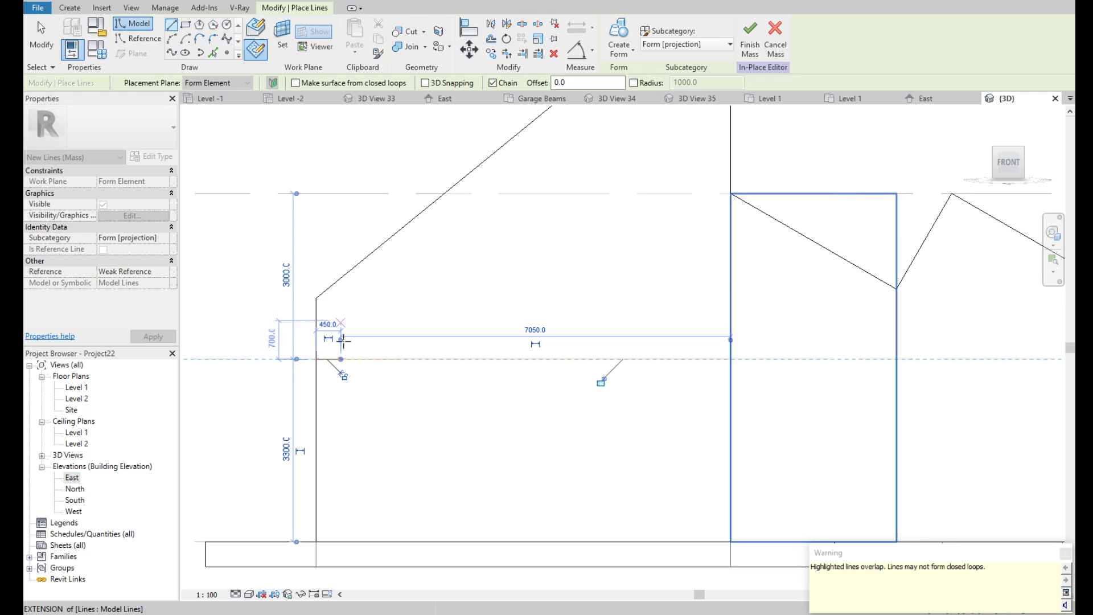
key(Escape)
click(341, 359)
click(341, 321)
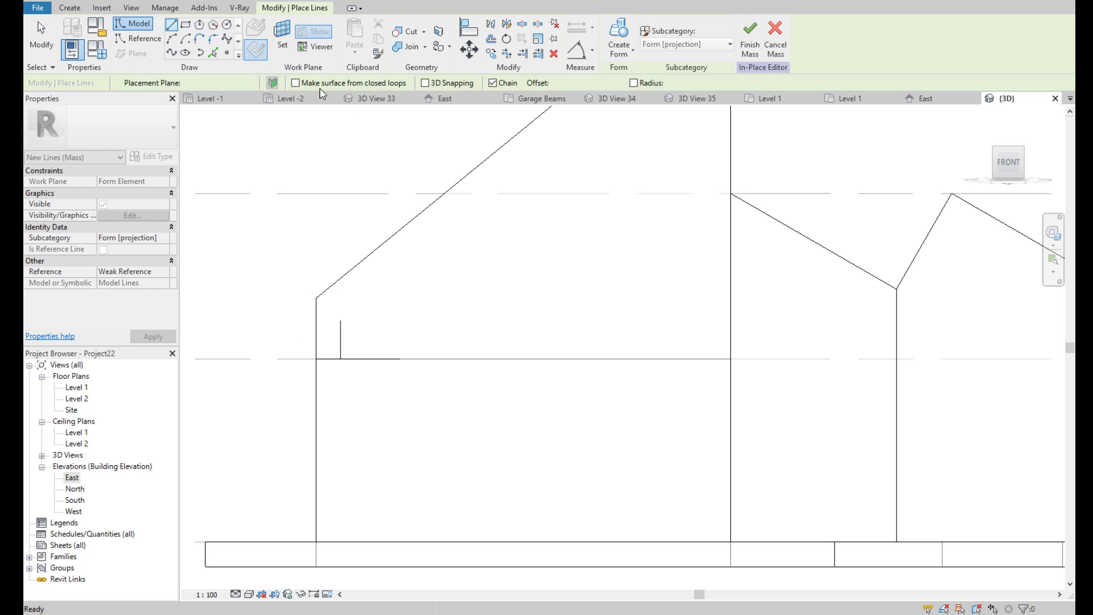
Offset the tall block's sloped roof and wall edges 450 inward with Pick Lines
click(214, 53)
text(450)
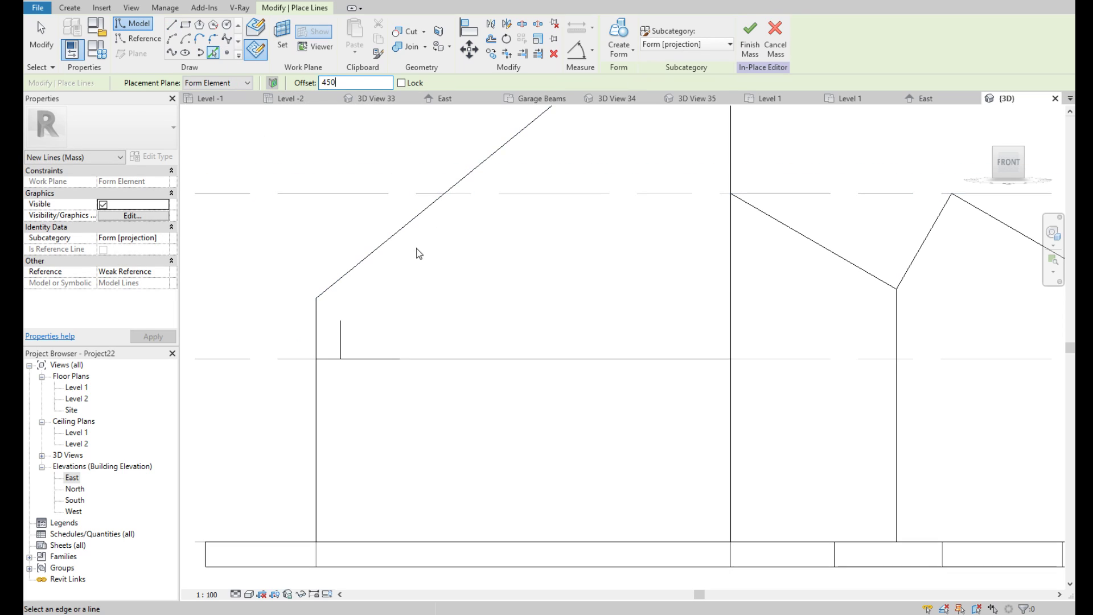
click(388, 253)
scroll(478, 342, down, 2)
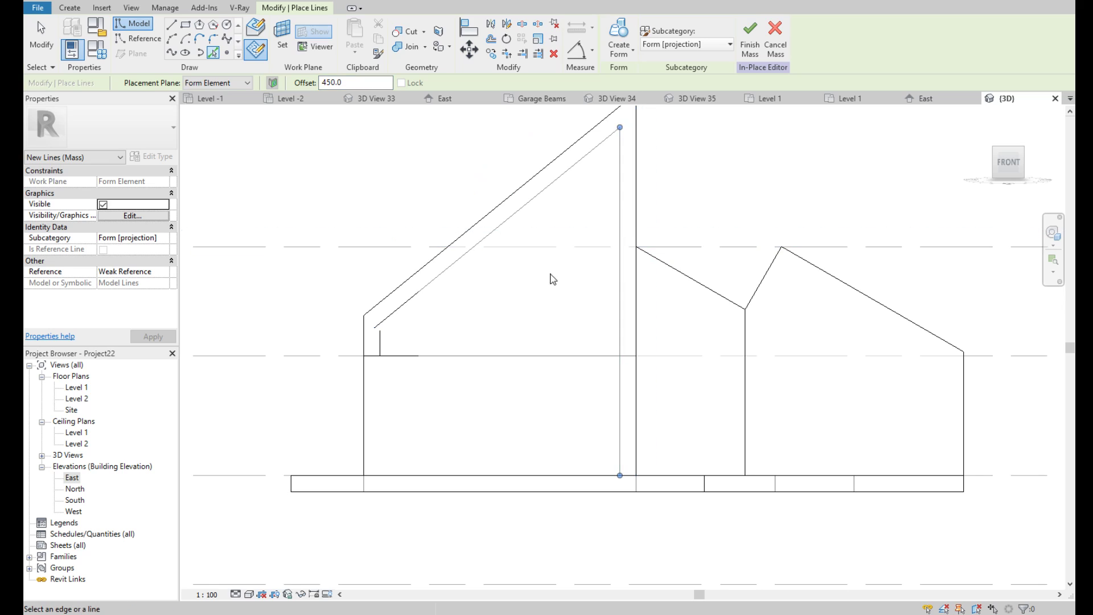
scroll(551, 279, down, 2)
scroll(530, 283, up, 2)
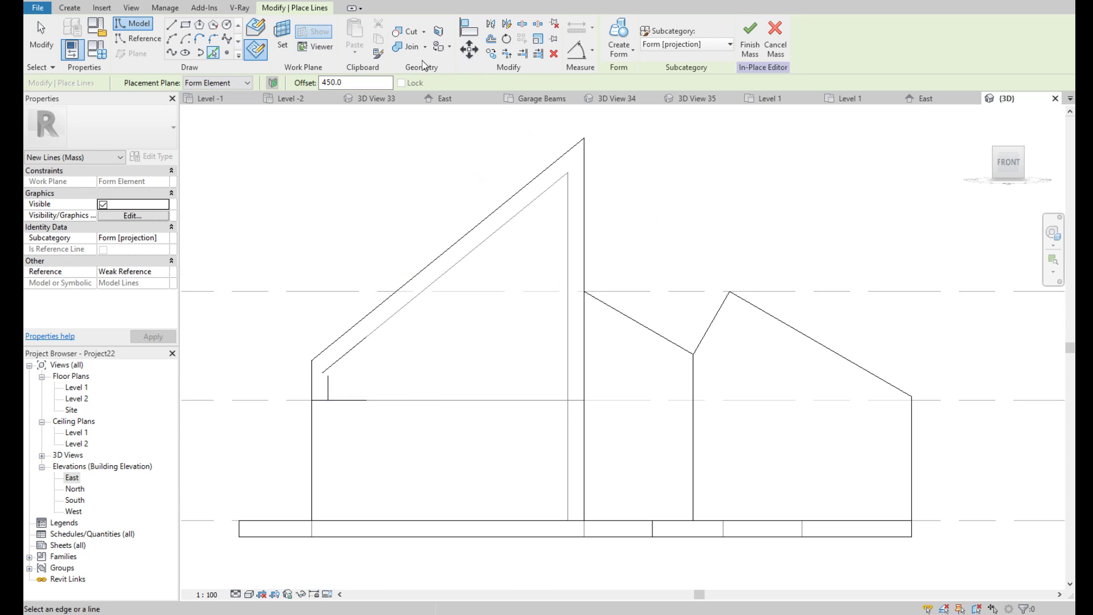
click(508, 57)
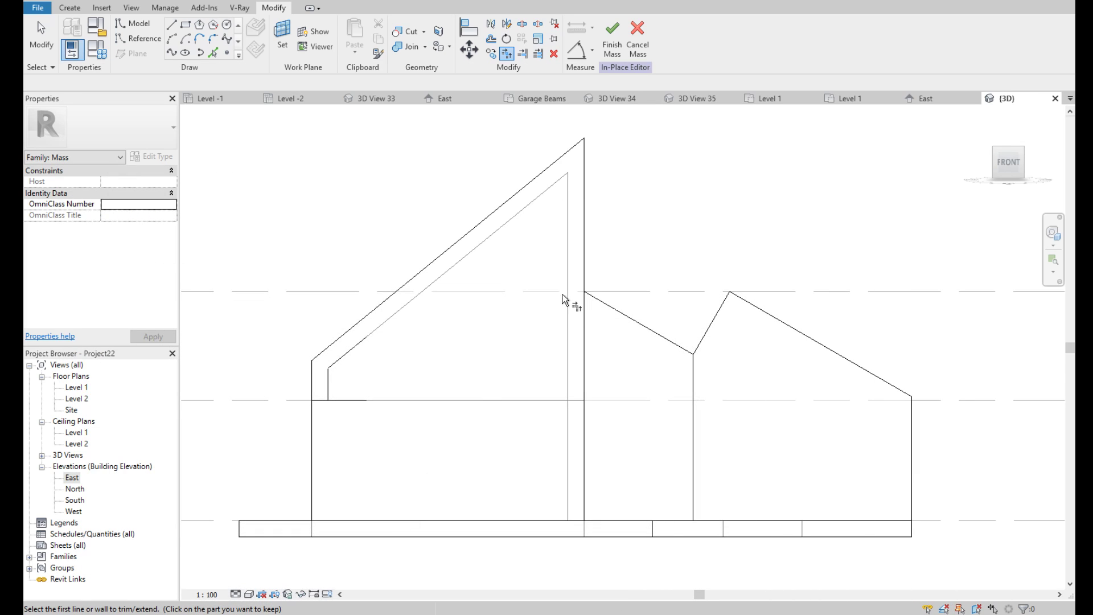
Draw the closing horizontal line and select the tall block's closed inner outline
click(171, 25)
click(312, 400)
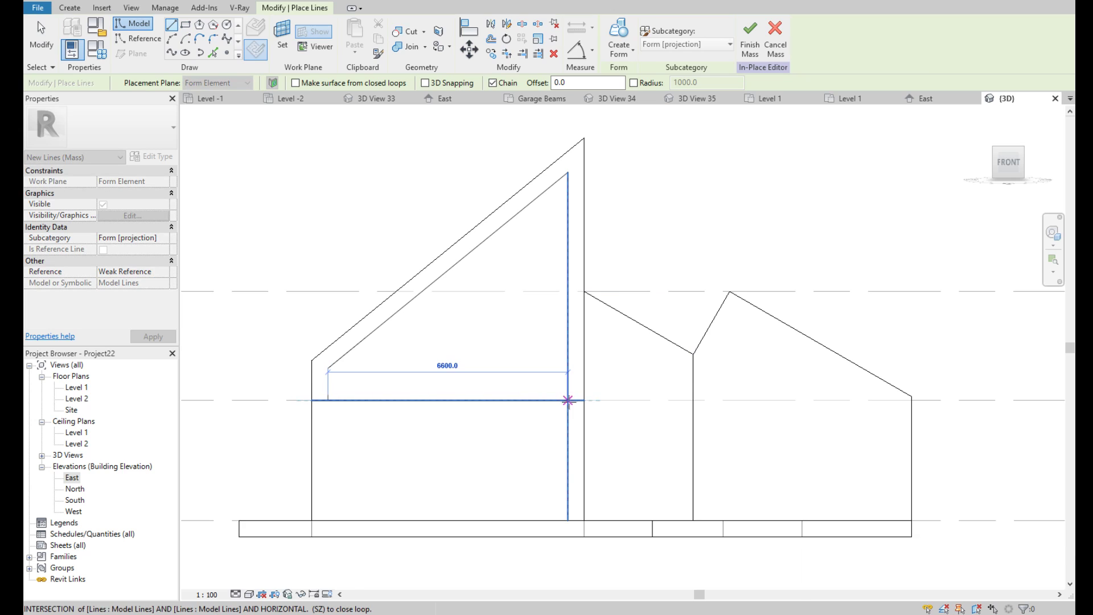
click(568, 400)
key(Escape)
key(Escape)
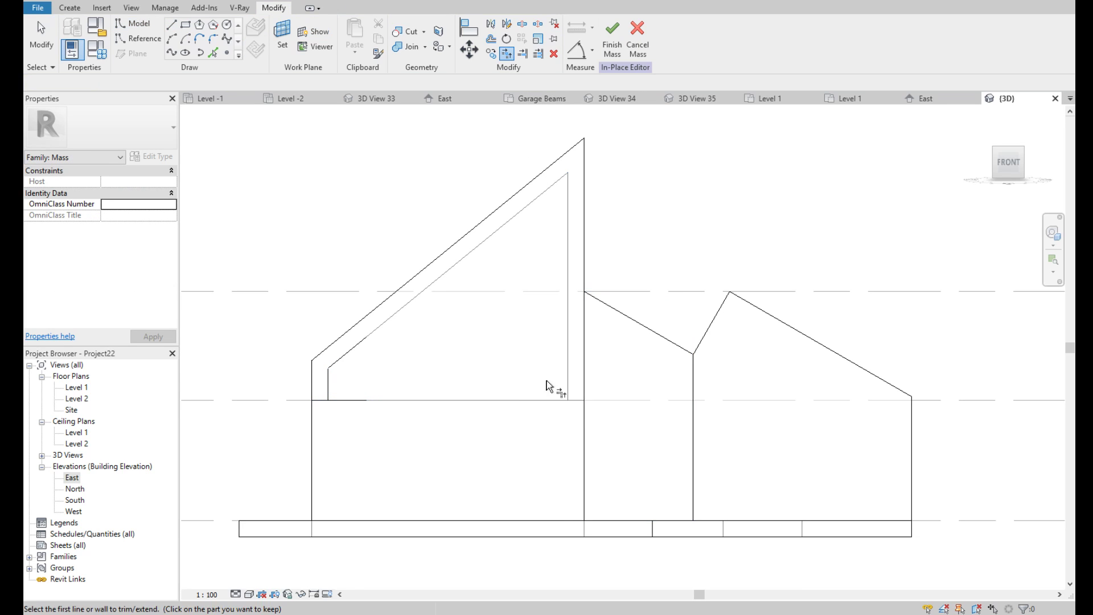
key(Tab)
click(331, 390)
Create a void form from the inner outline and extrude it through the block's length
drag(1008, 165, 1048, 211)
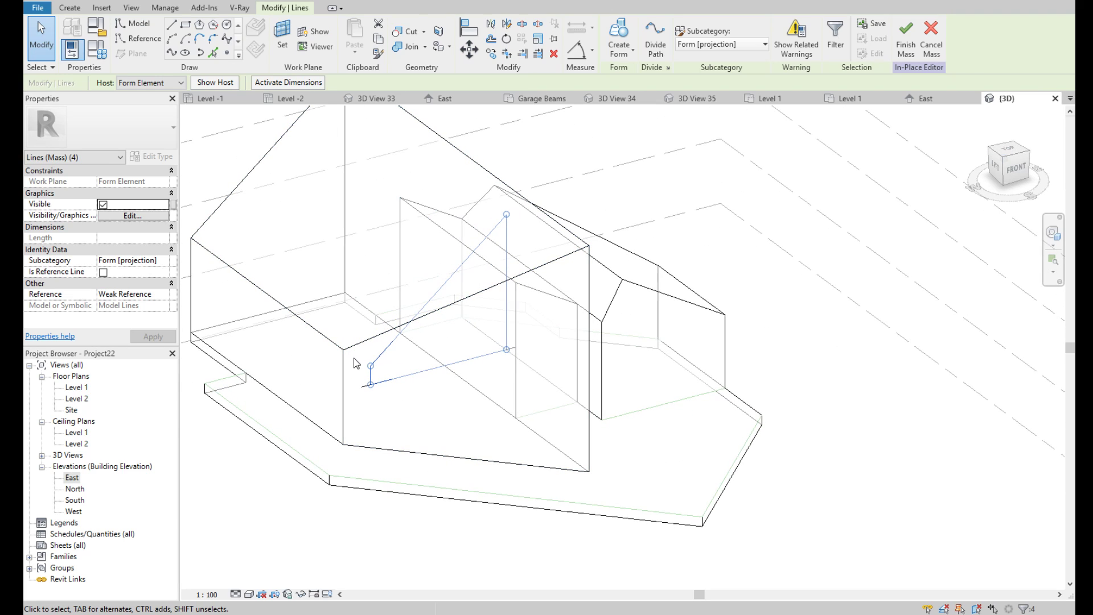
click(619, 52)
click(629, 91)
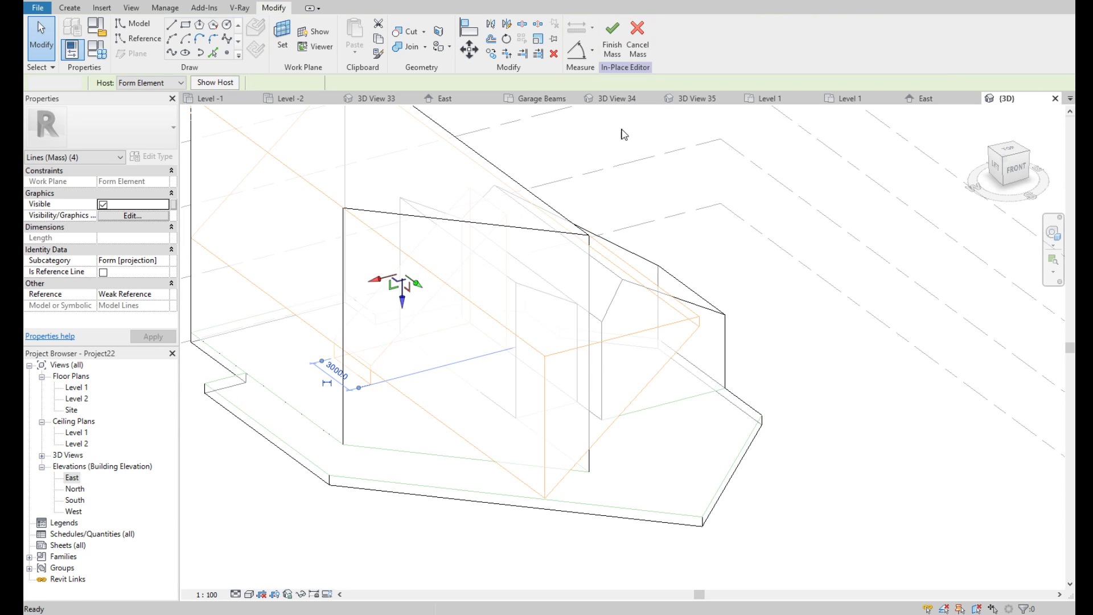
drag(422, 289, 672, 458)
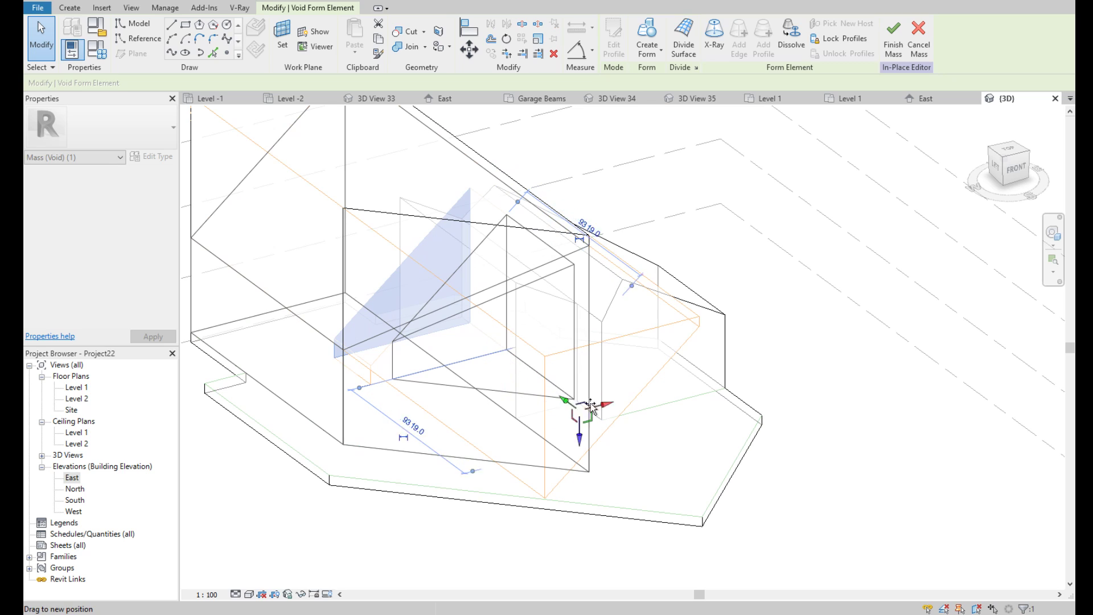
click(624, 300)
mouse_move(625, 300)
shift+middle_down()
mouse_move(744, 273)
mouse_move(443, 360)
shift+middle_up()
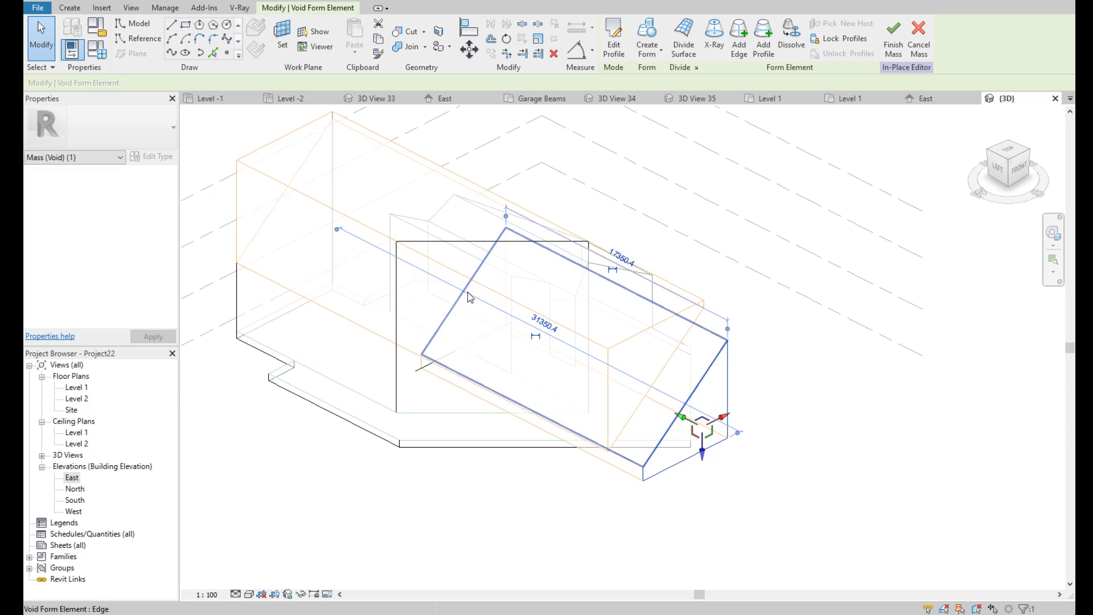
scroll(513, 263, up, 2)
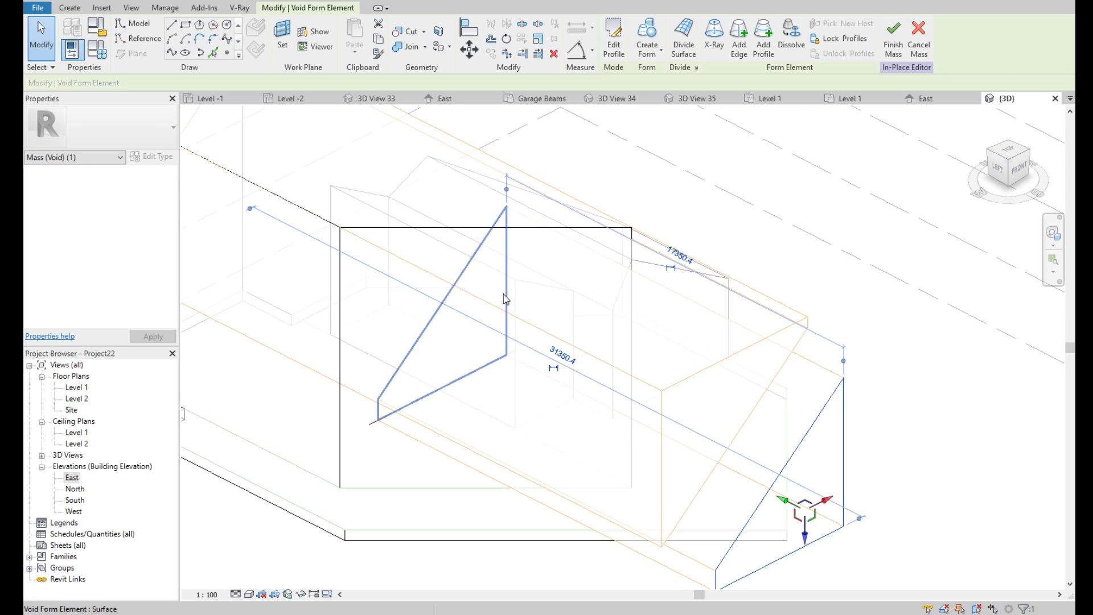
Drag the void's triangular end face and adjust its end position in Top view
click(489, 320)
mouse_move(488, 348)
mouse_down()
mouse_move(552, 387)
mouse_move(465, 360)
mouse_up()
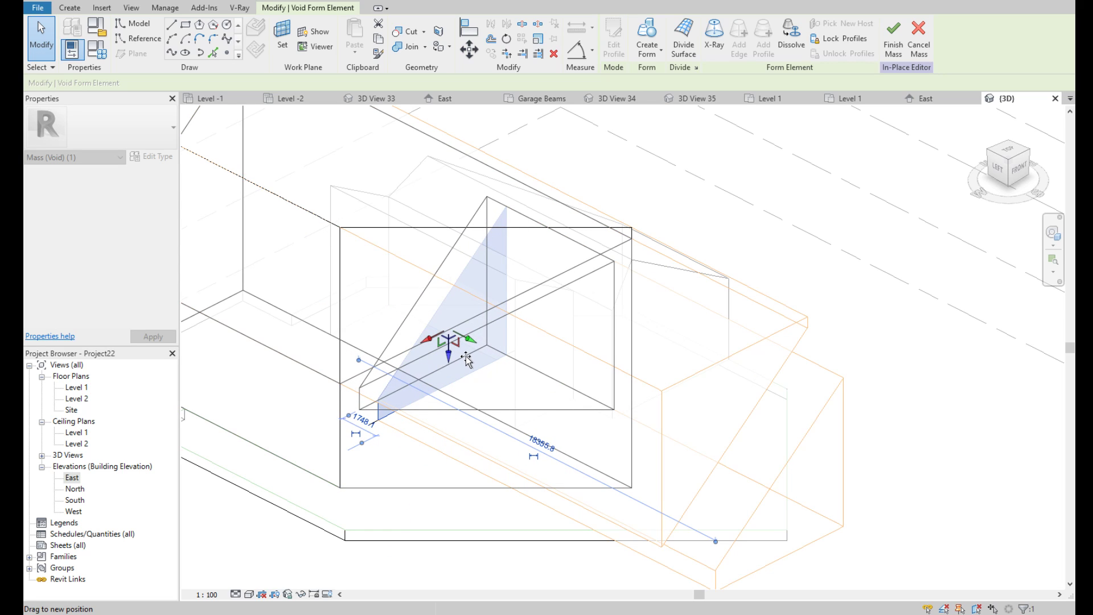
click(1008, 149)
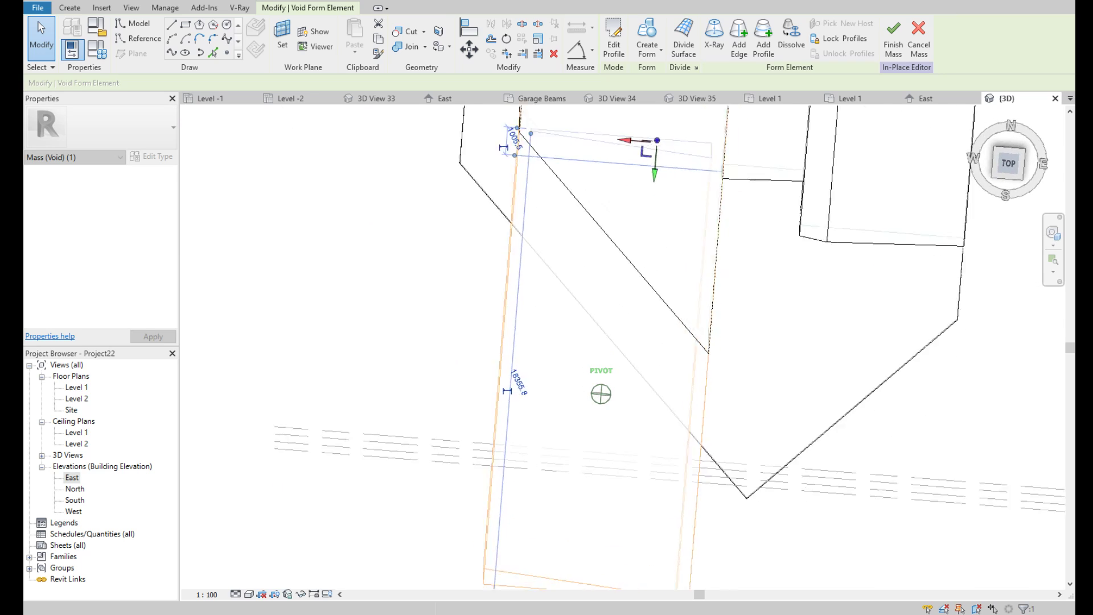
scroll(458, 366, down, 2)
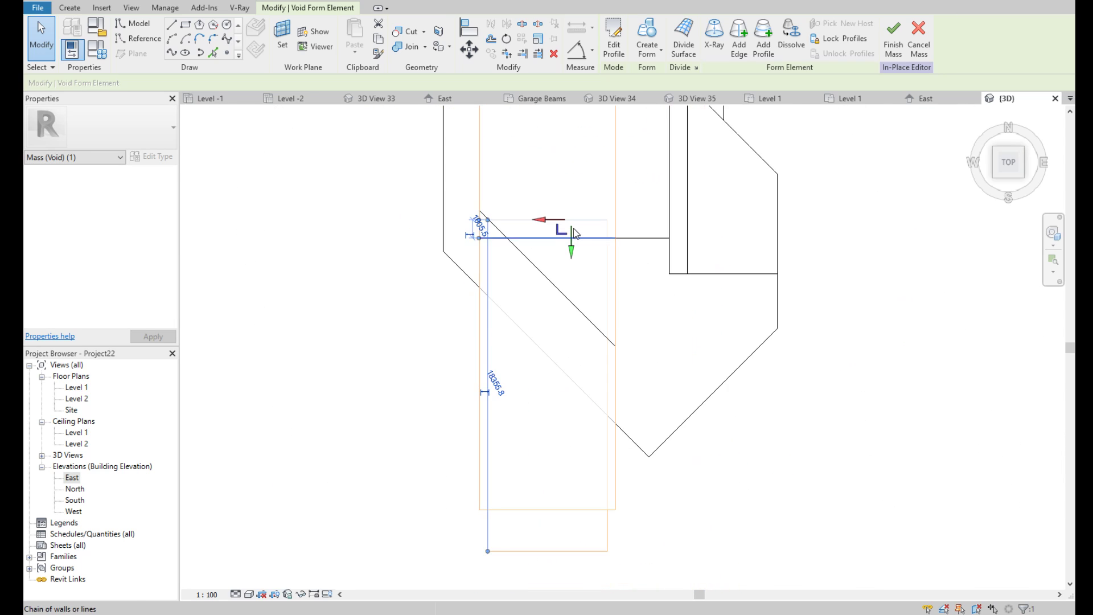
scroll(567, 238, up, 4)
drag(567, 241, 564, 223)
scroll(565, 225, down, 2)
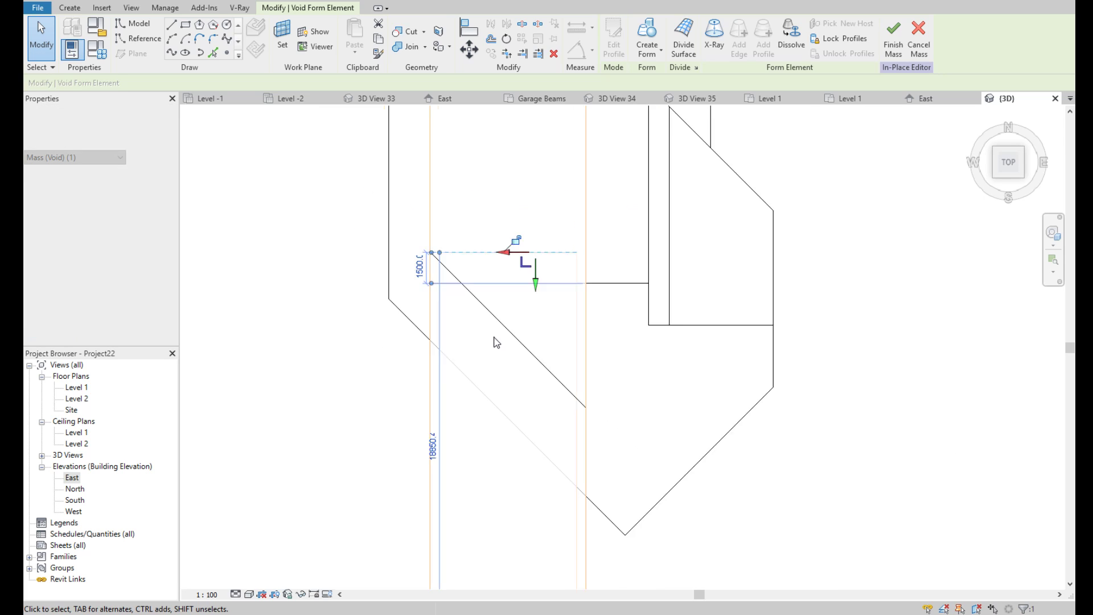
click(590, 252)
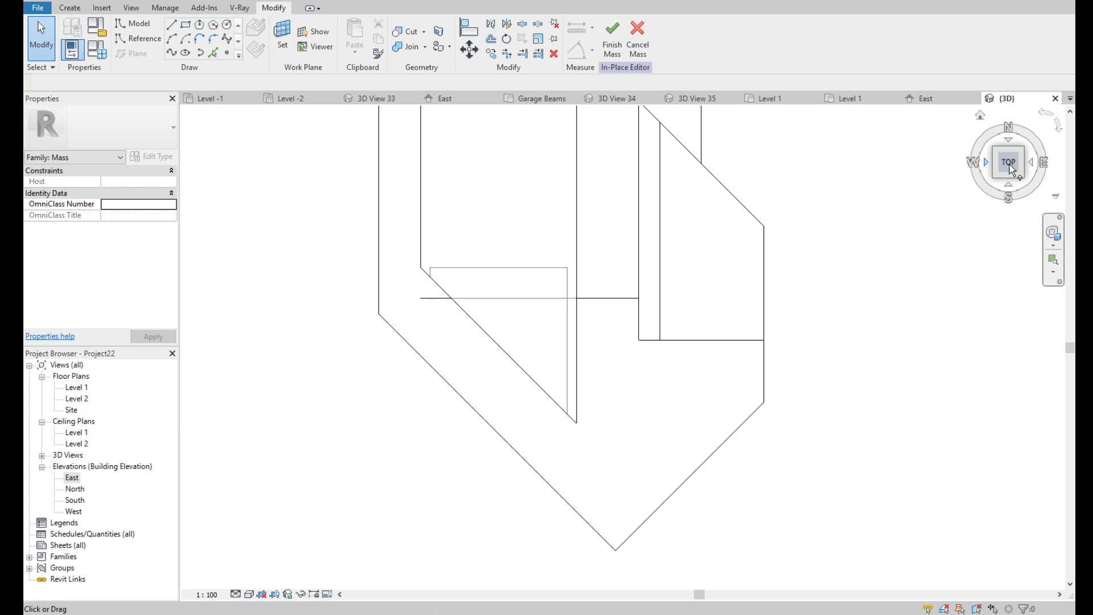
Finish Mass 1, switch to the Realistic shaded style, and orbit to inspect the hollowed block
drag(1009, 165, 615, 277)
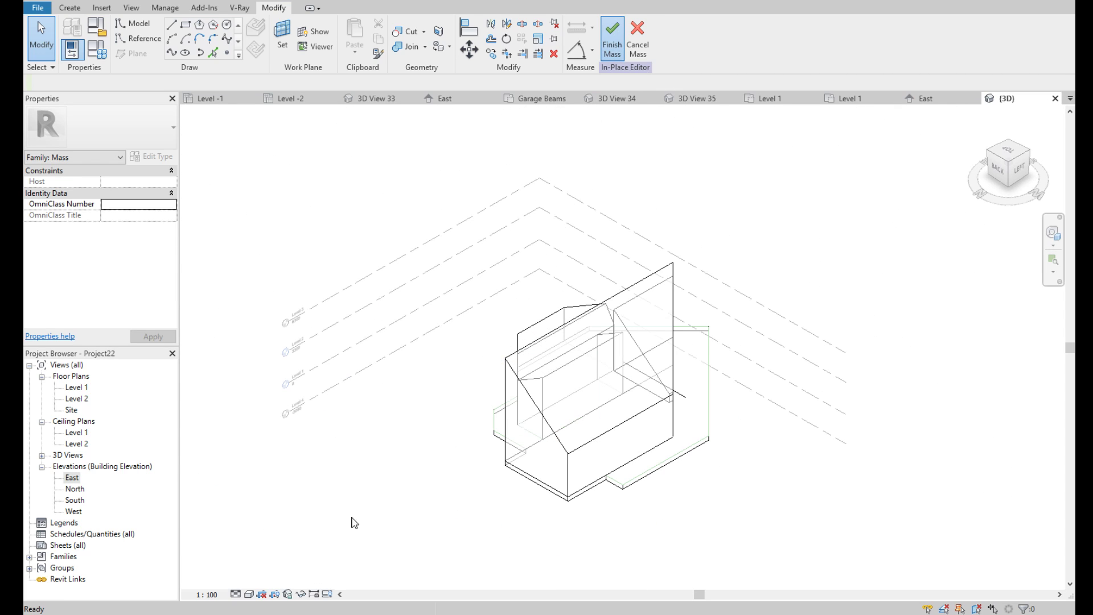
click(249, 593)
click(279, 568)
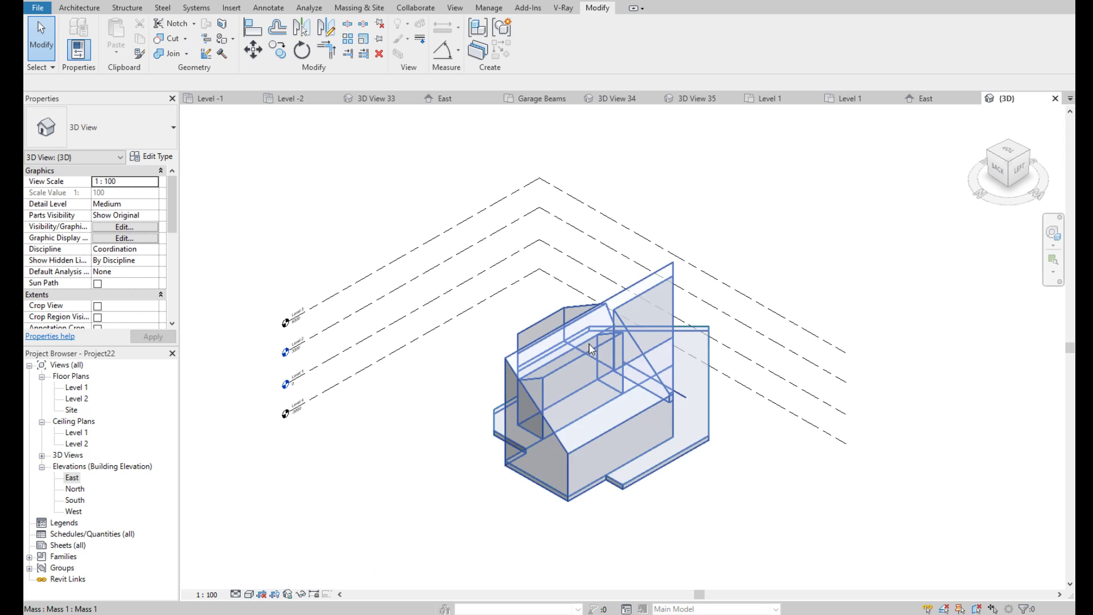
shift+middle_drag(624, 319, 716, 289)
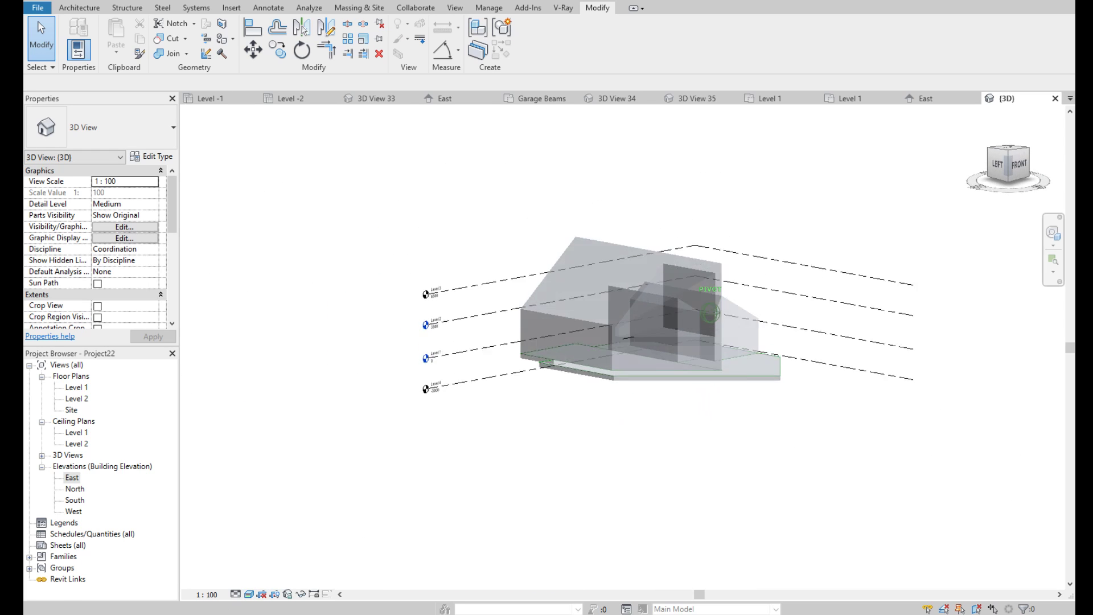
scroll(716, 289, up, 3)
scroll(594, 394, up, 3)
scroll(592, 393, down, 5)
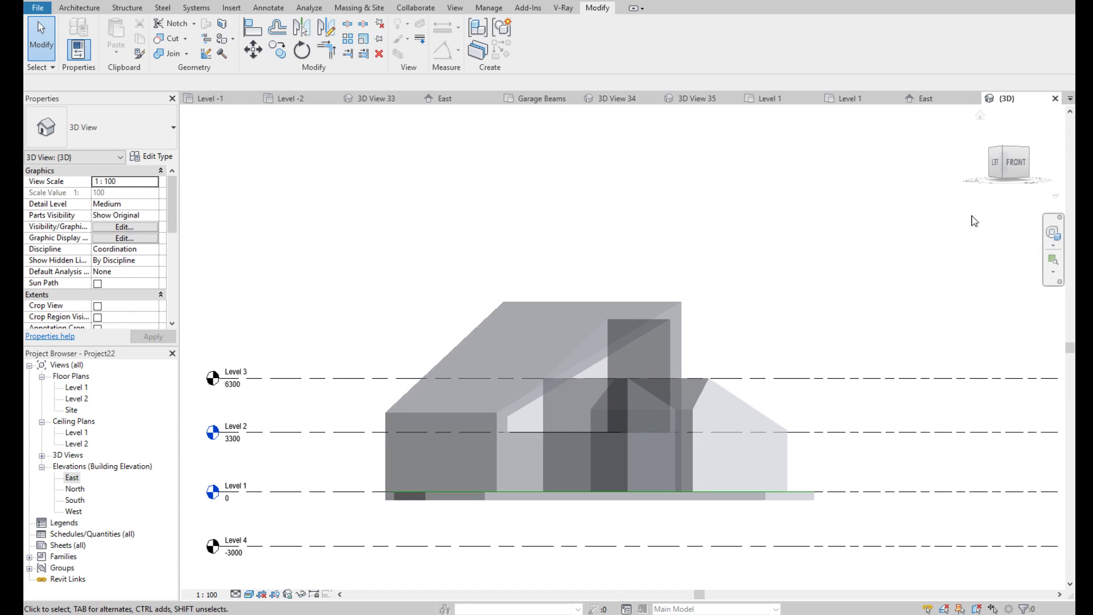
shift+middle_drag(592, 393, 546, 455)
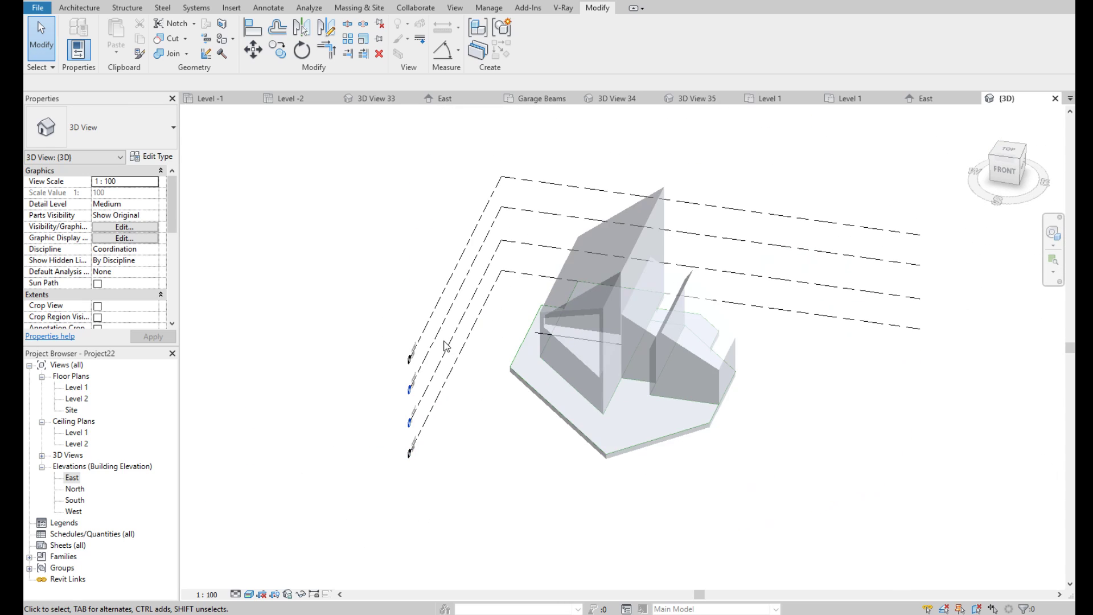
scroll(690, 365, up, 3)
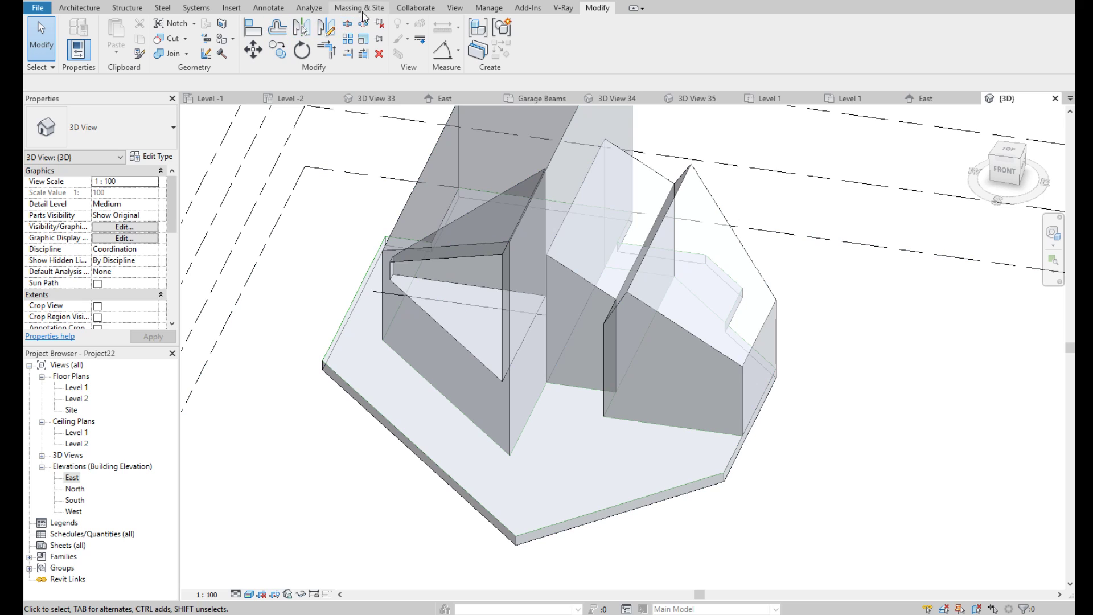
Reopen the mass in place and draw a vertical inner line in the right block from Front view
double_click(654, 316)
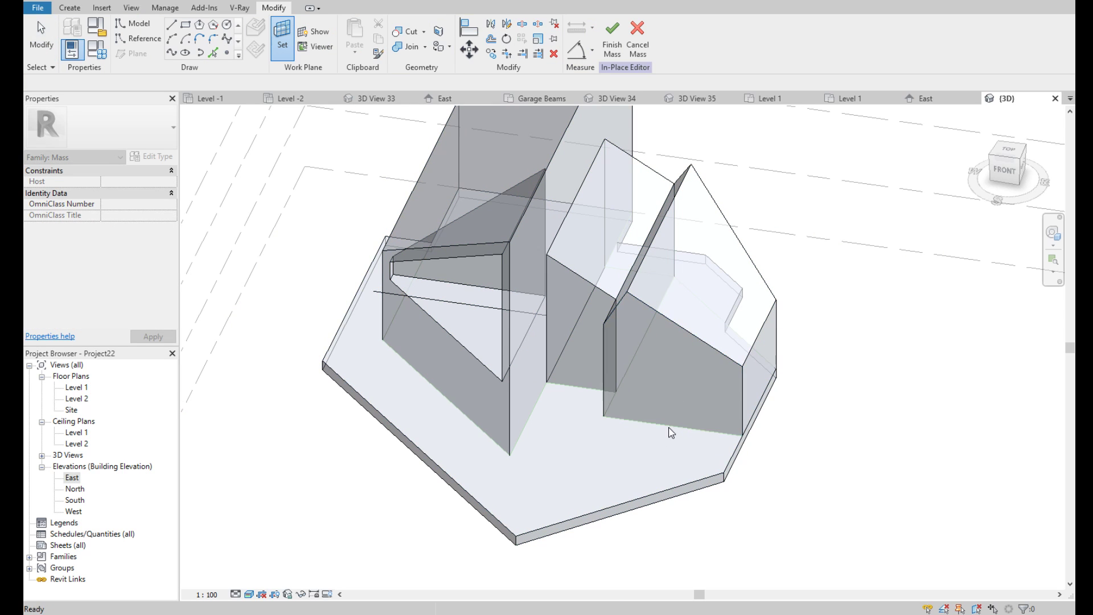
click(1004, 170)
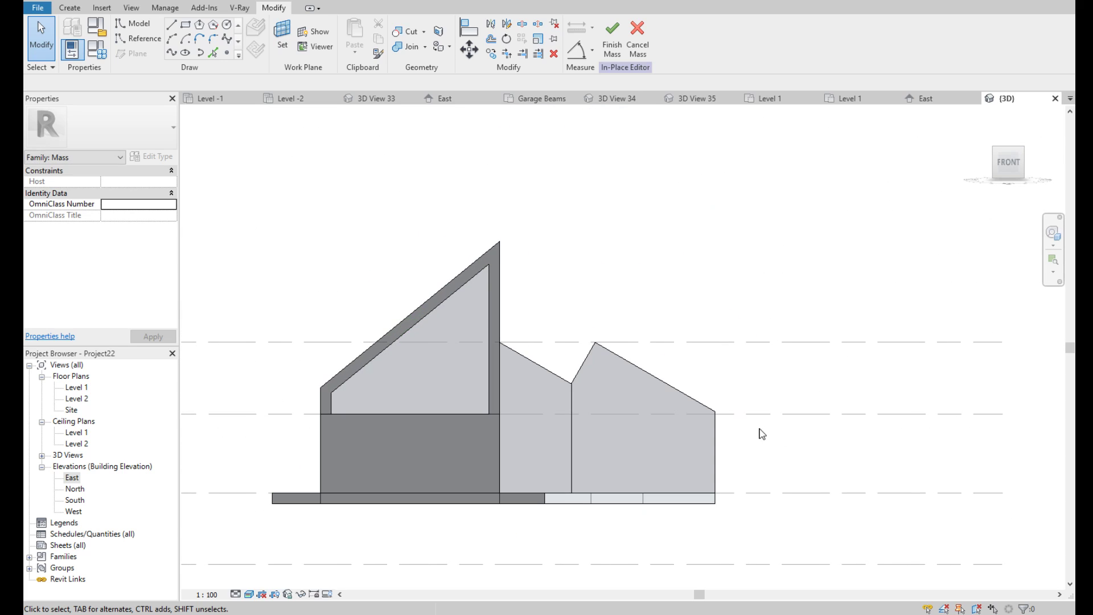
scroll(761, 434, up, 3)
key(l)
key(i)
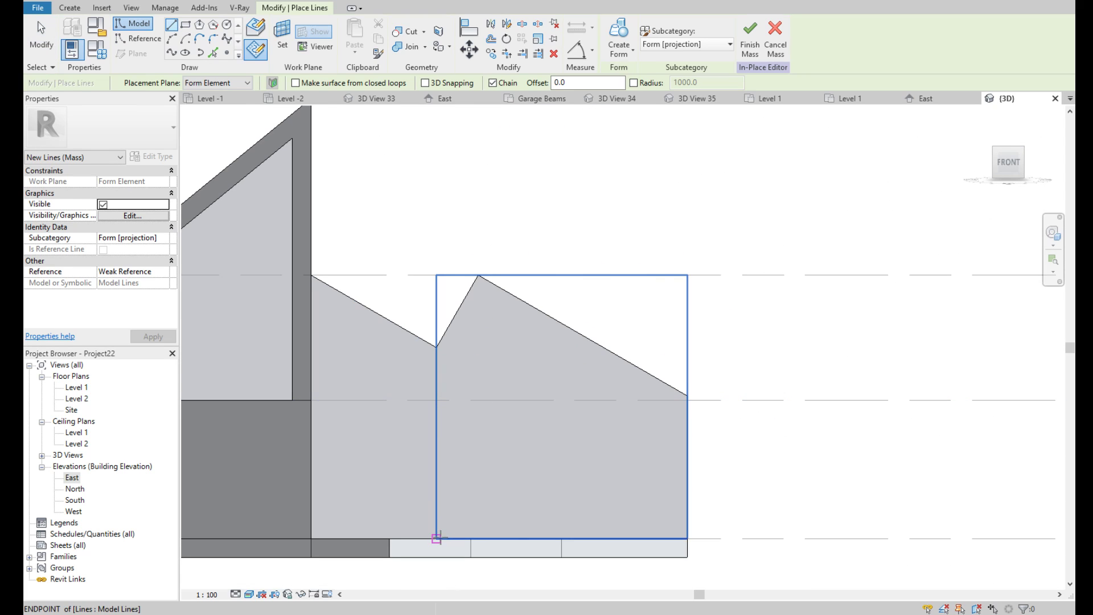
click(436, 538)
text(450)
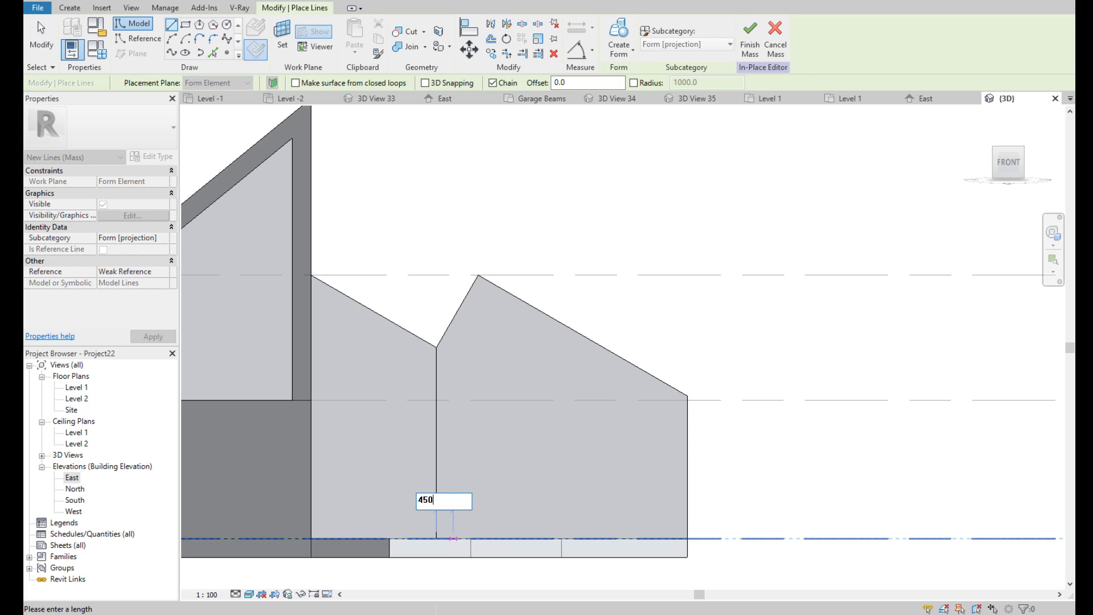
key(Return)
click(455, 439)
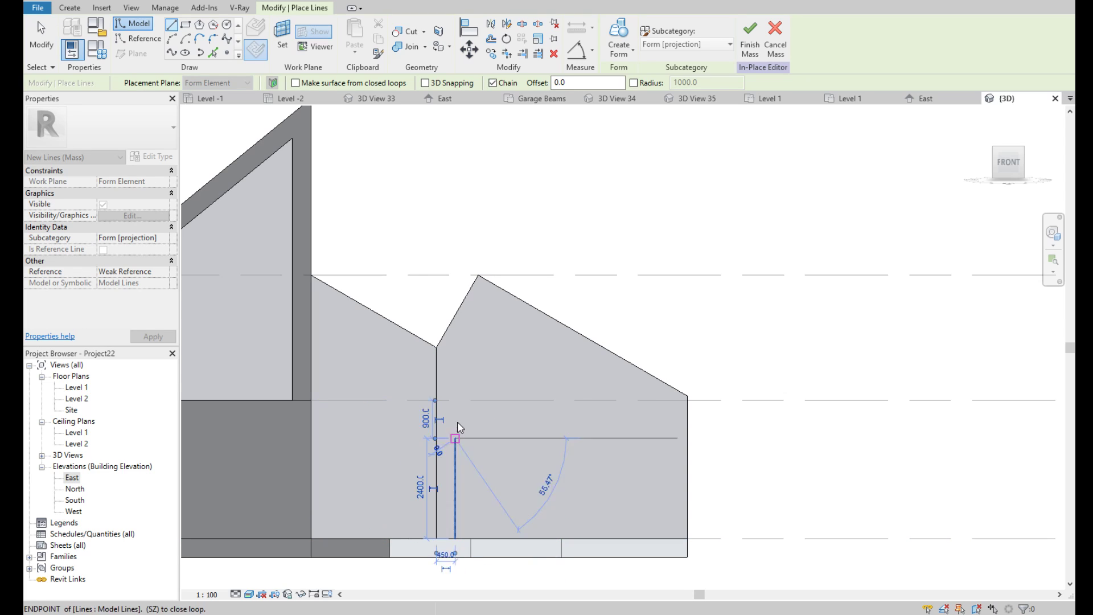
key(Escape)
key(Escape)
Offset the gabled block's roof edges 450 inward, trim corners, and close the outline along the bottom
key(t)
key(r)
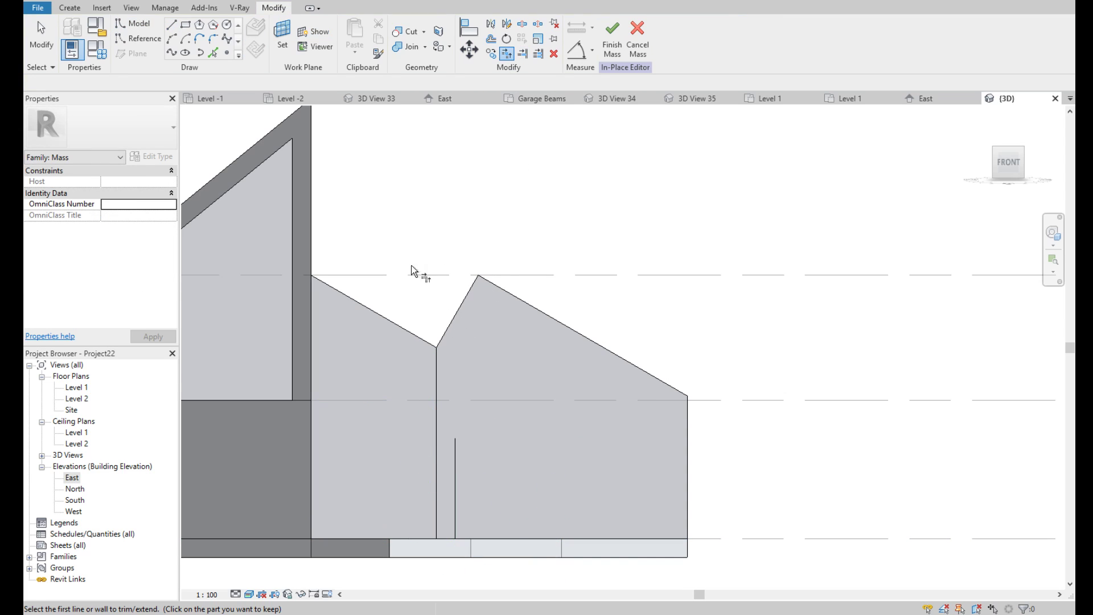
click(213, 54)
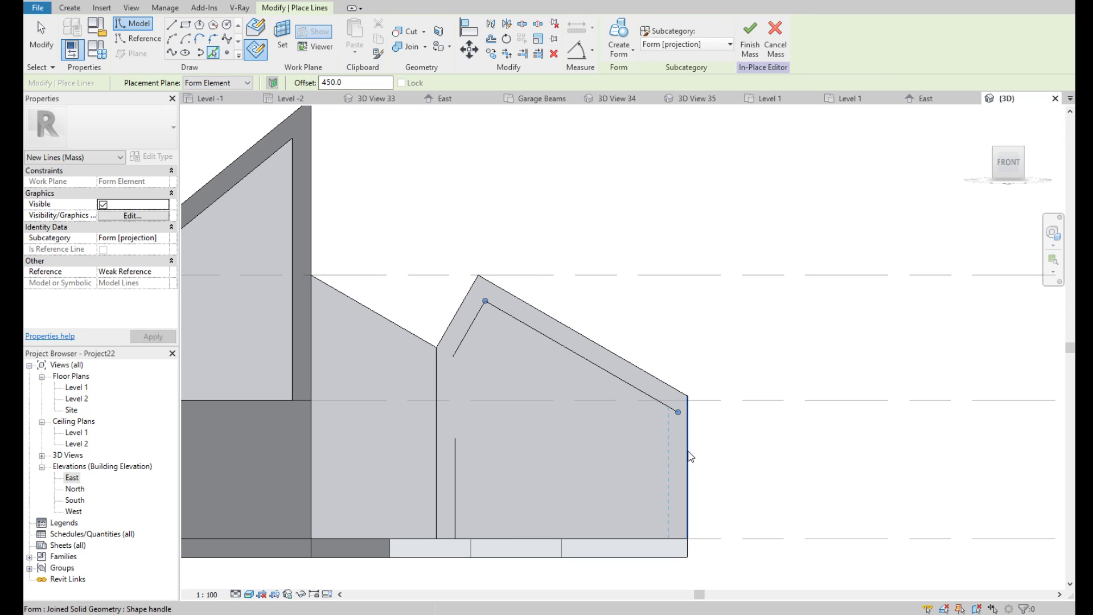
scroll(597, 407, down, 1)
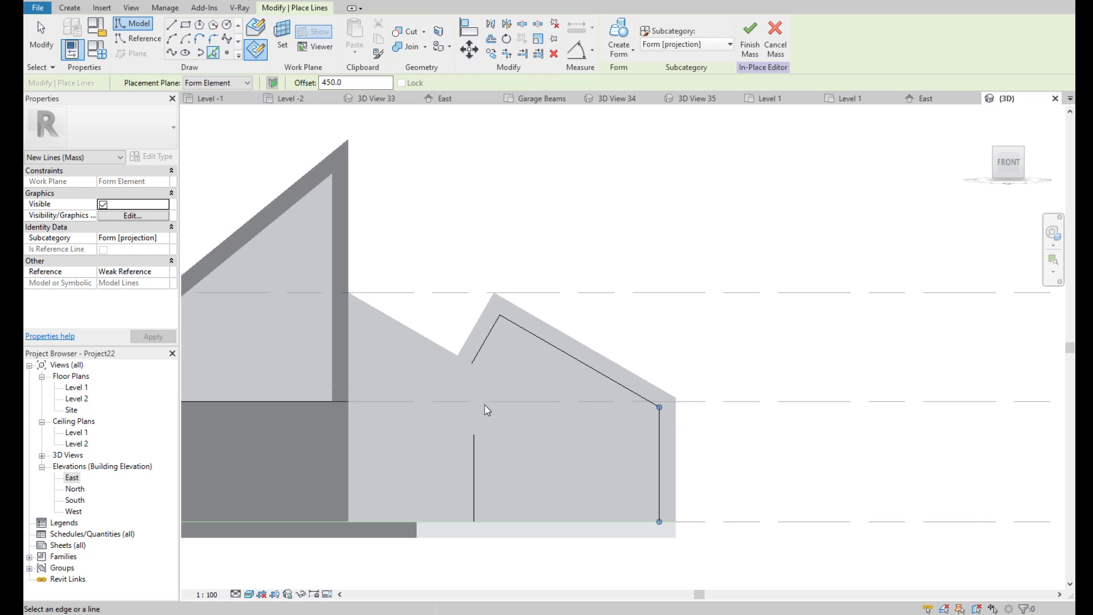
click(506, 56)
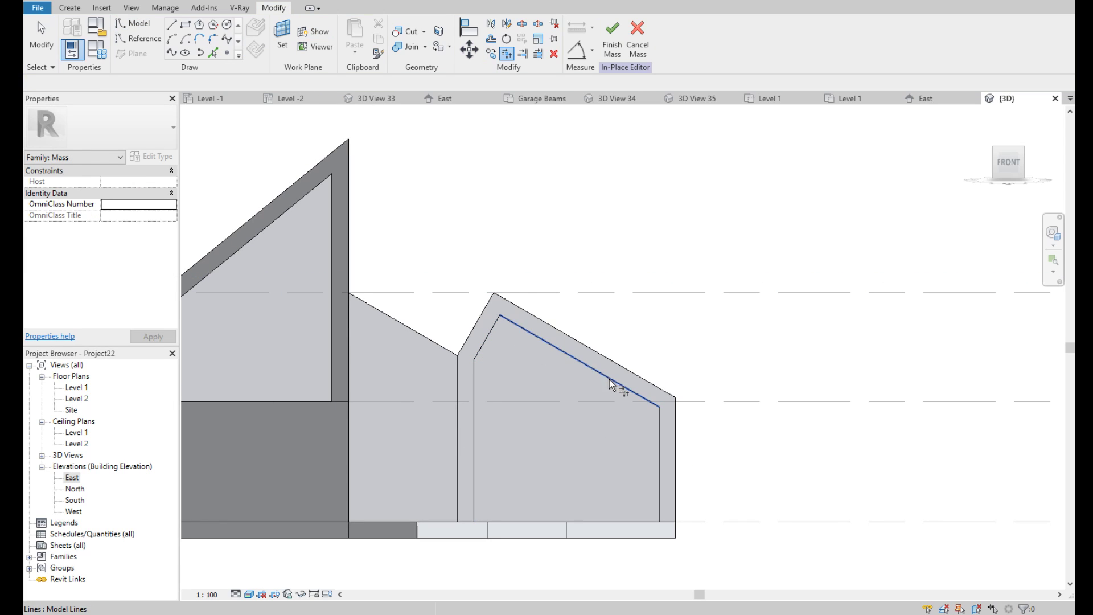
click(173, 31)
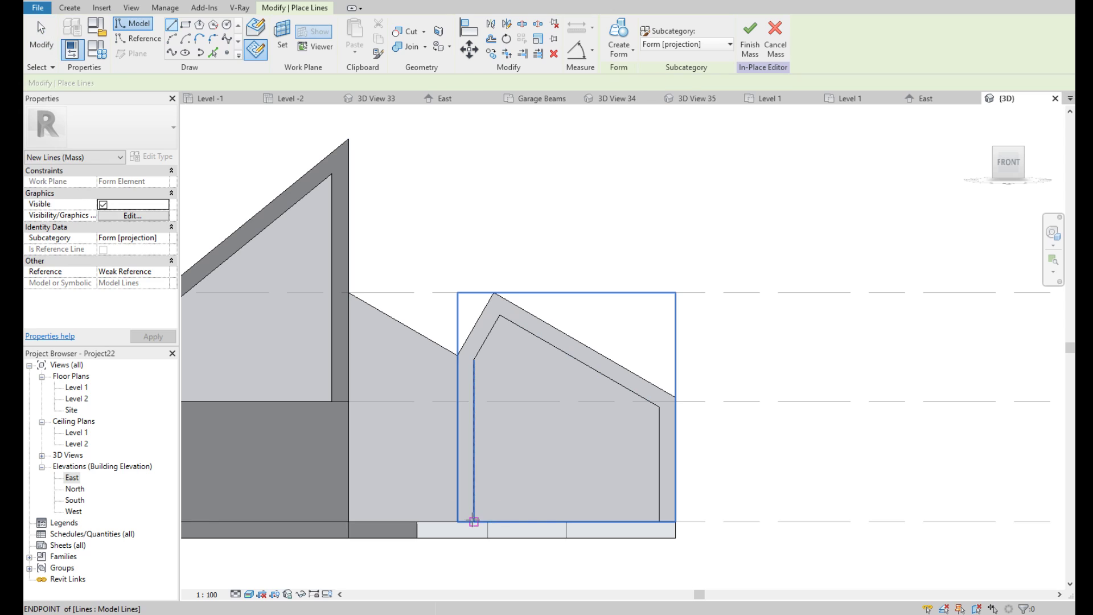
click(474, 522)
click(664, 521)
key(Escape)
scroll(654, 476, down, 1)
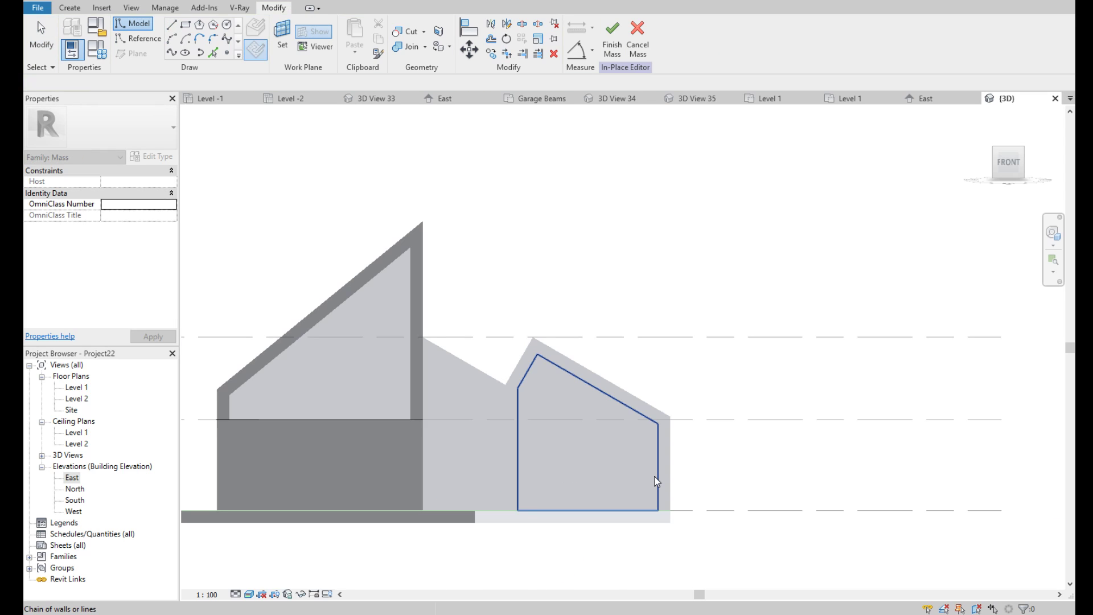
click(1025, 149)
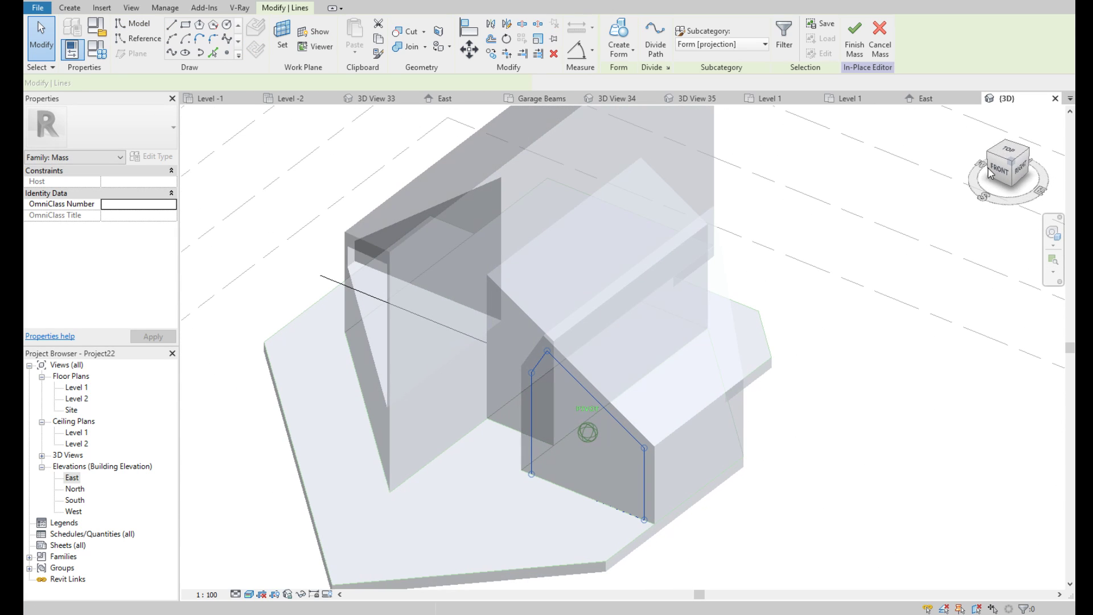
Turn the gable-shaped profile into a void form 450 deep
click(621, 50)
click(641, 98)
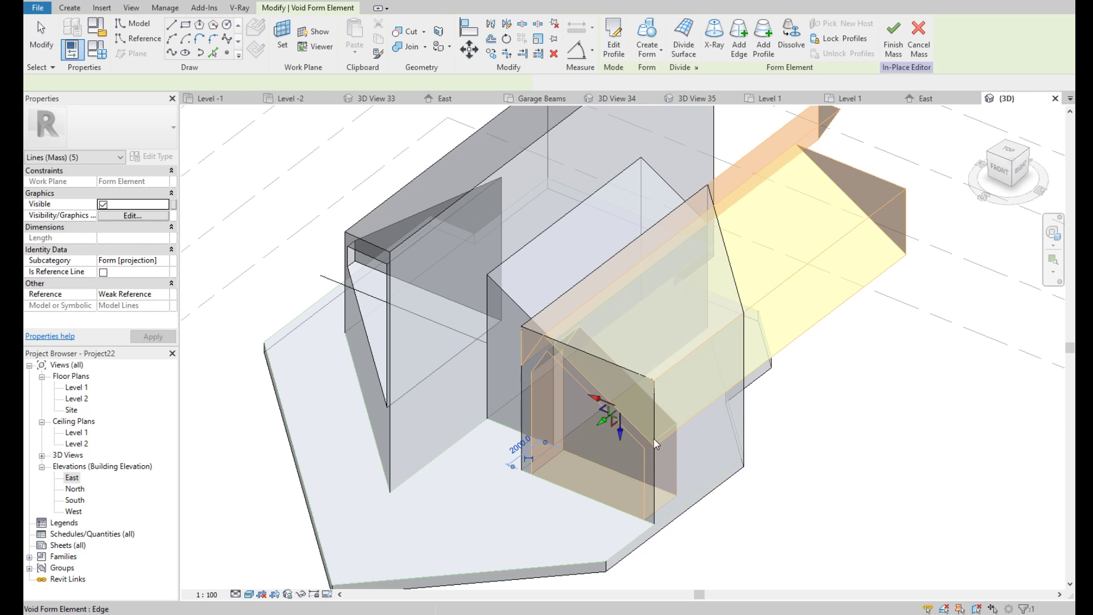
click(531, 449)
text(450)
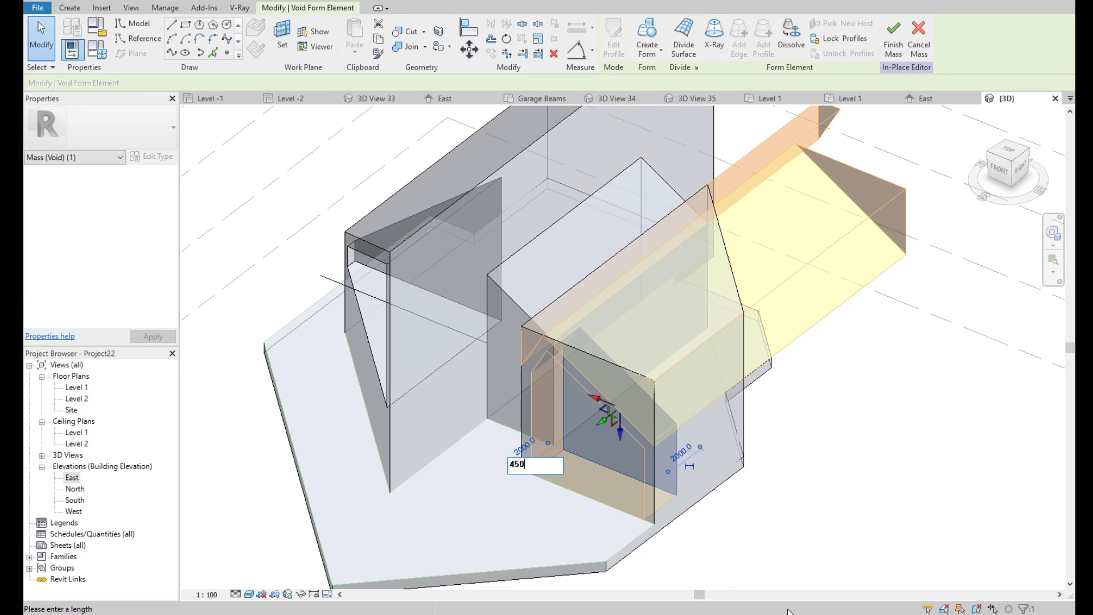
key(Return)
key(Escape)
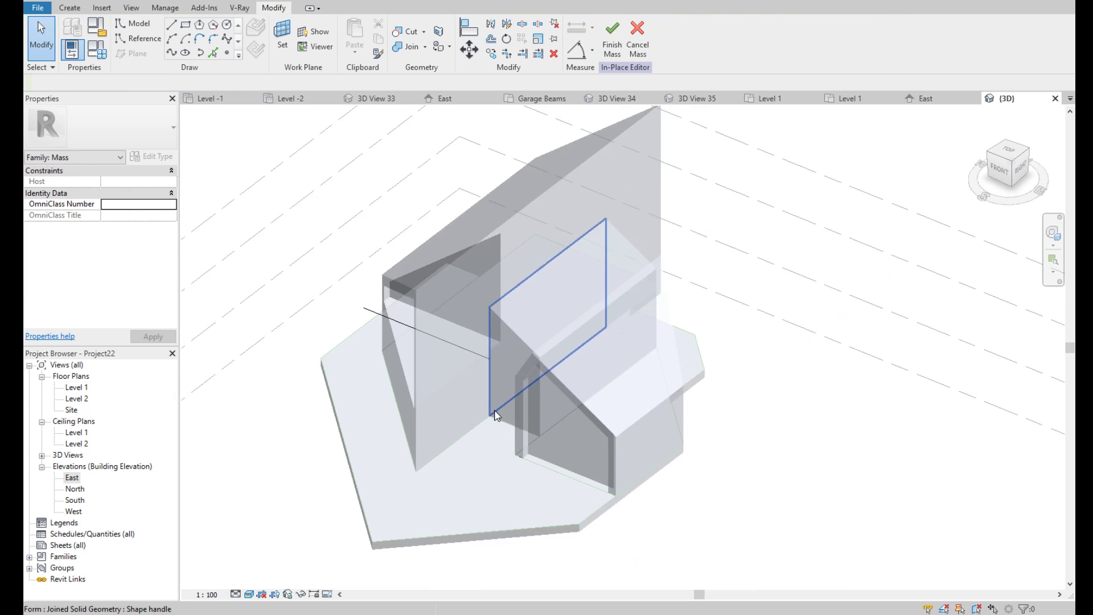
scroll(503, 438, down, 2)
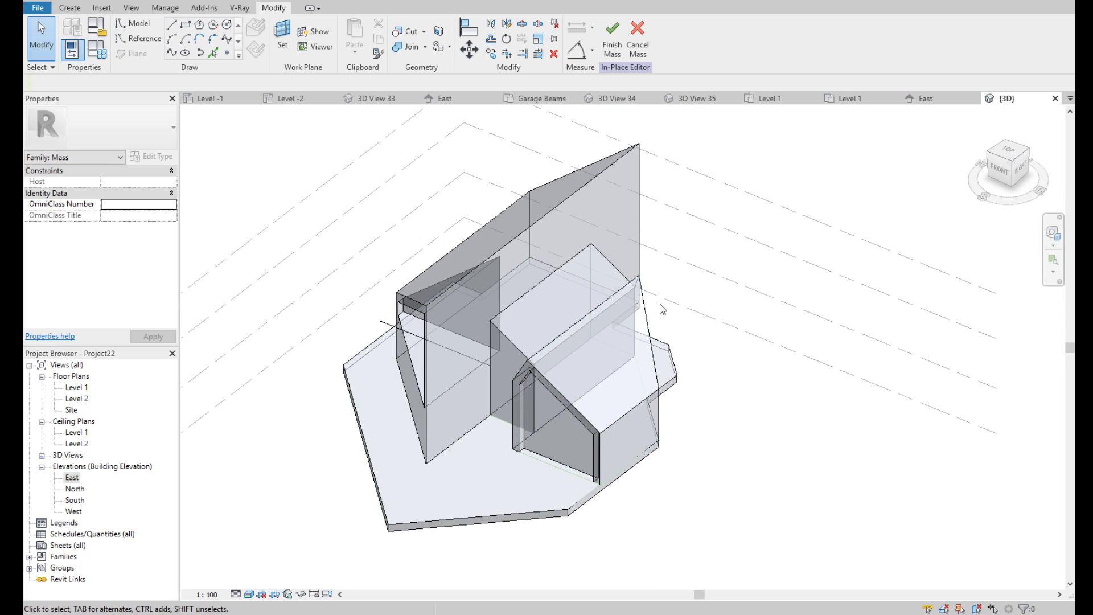
Orbit to the back and set the gabled block's back face as the work plane
shift+middle_drag(552, 421, 626, 433)
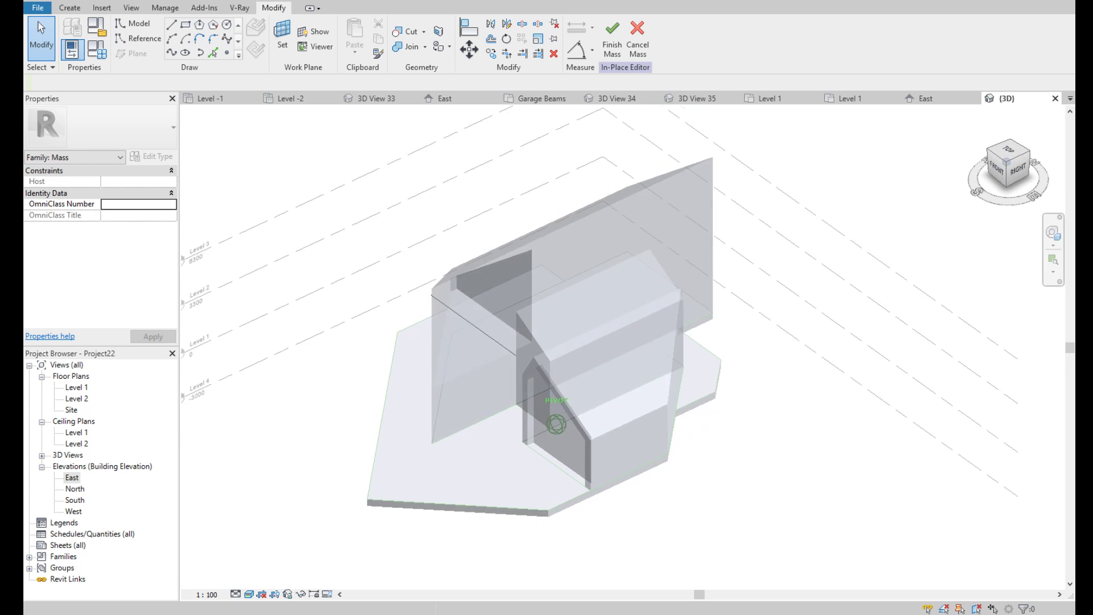
scroll(256, 249, down, 2)
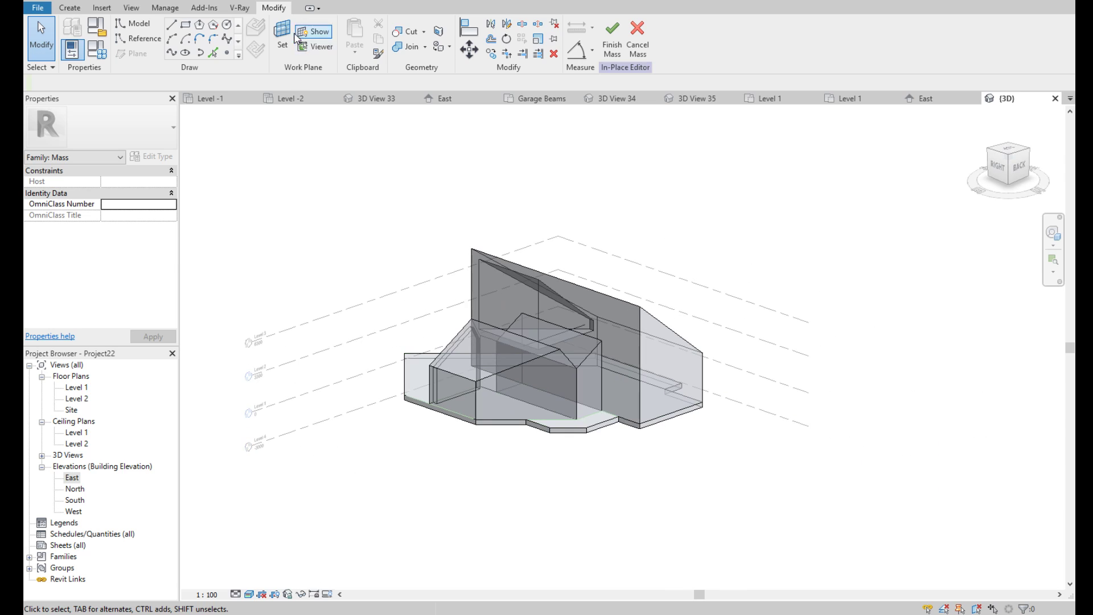
scroll(570, 392, up, 2)
scroll(626, 401, up, 1)
scroll(655, 404, up, 1)
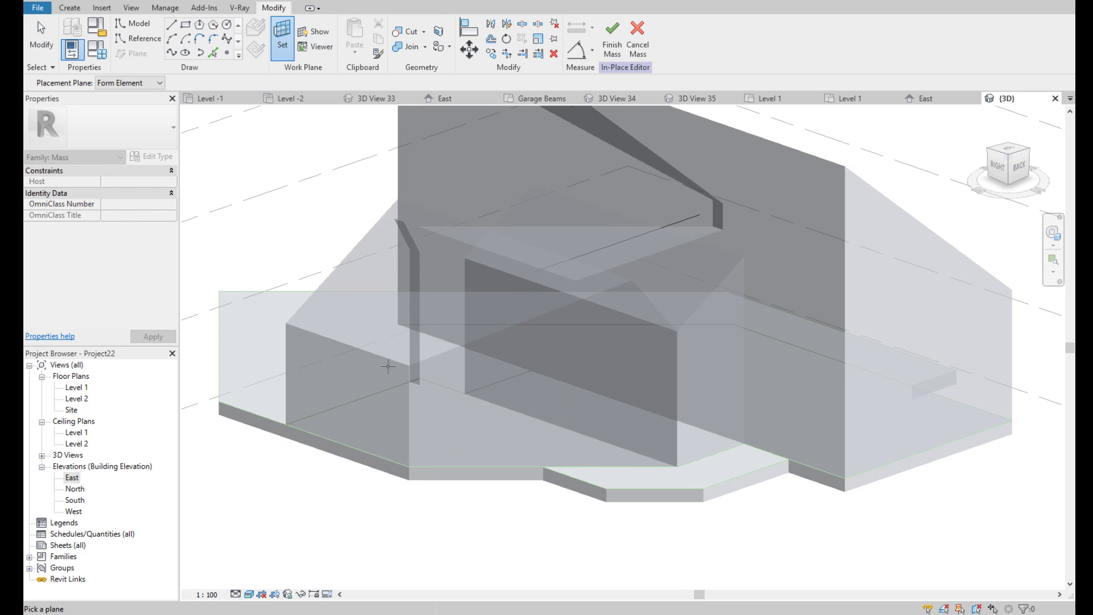
scroll(659, 406, up, 1)
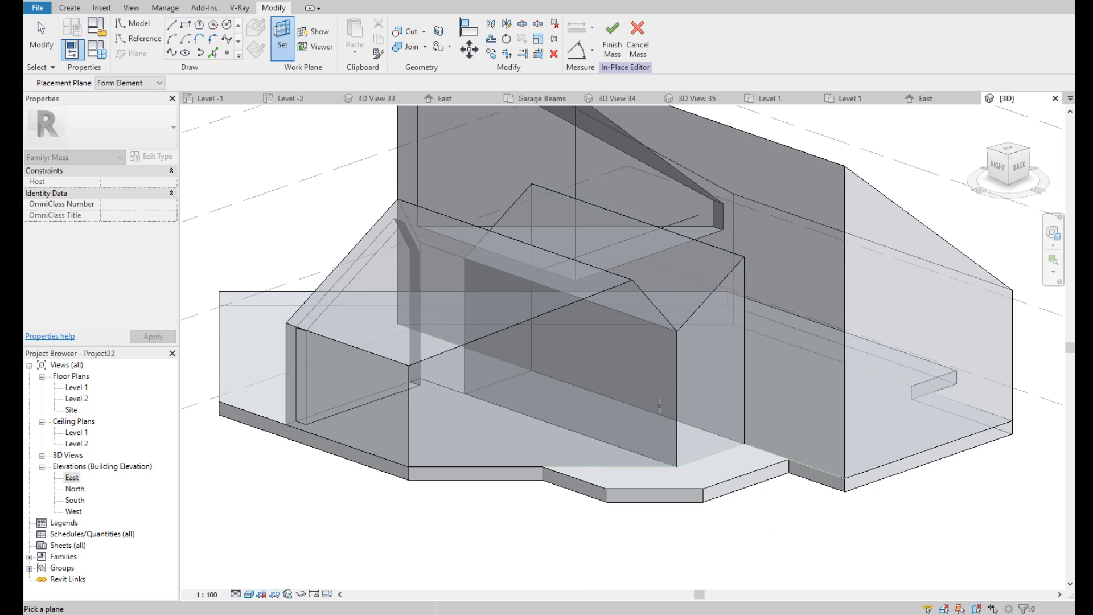
click(533, 387)
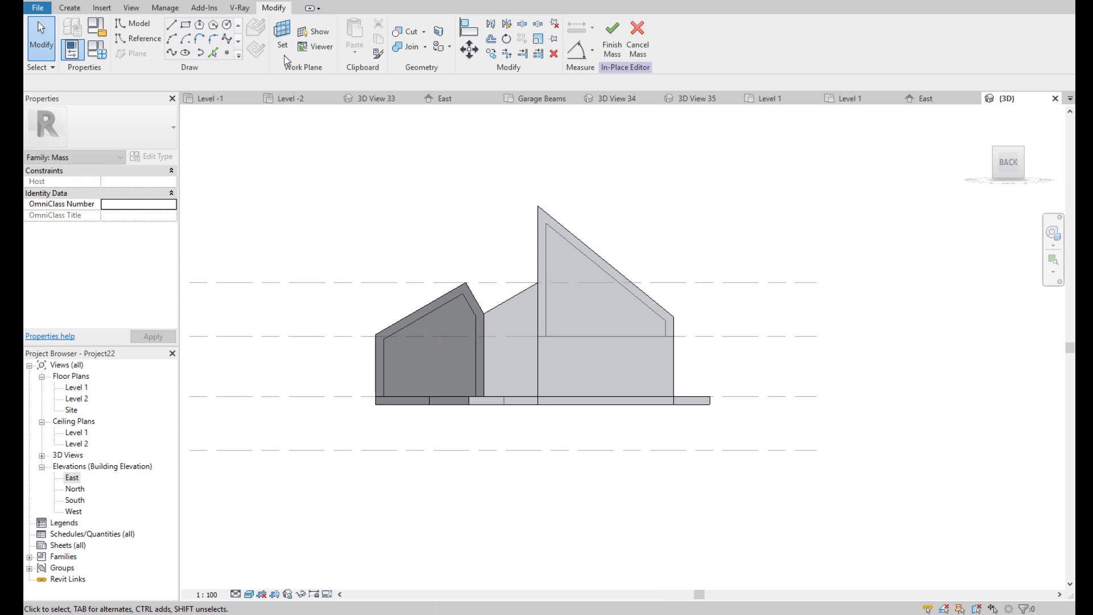
Add 450 offset lines along the back face's sloped roof, side wall and bottom edges
click(214, 53)
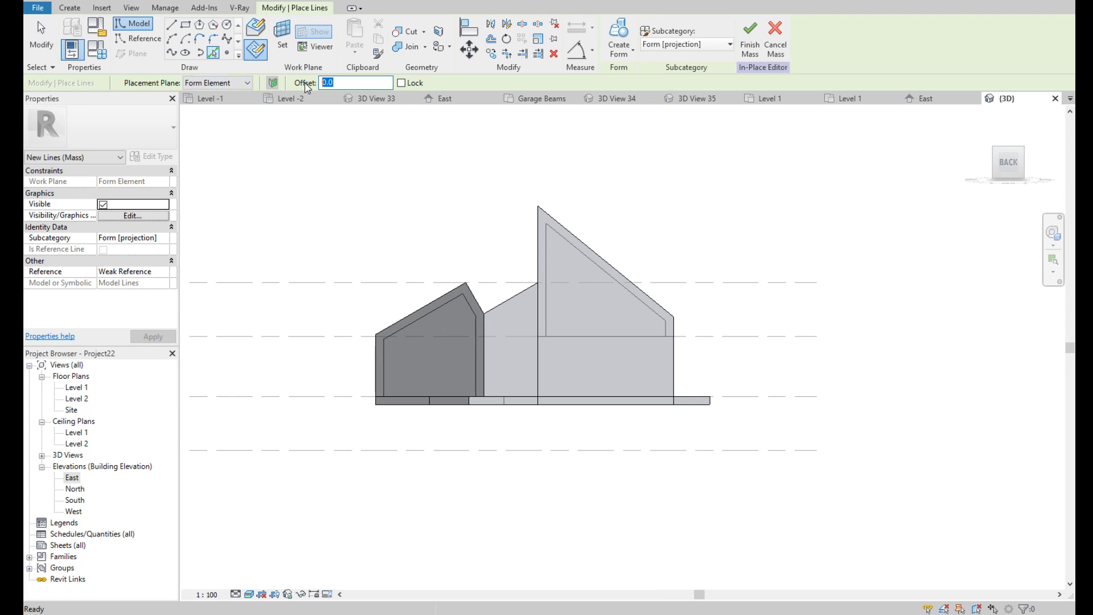
scroll(389, 353, up, 3)
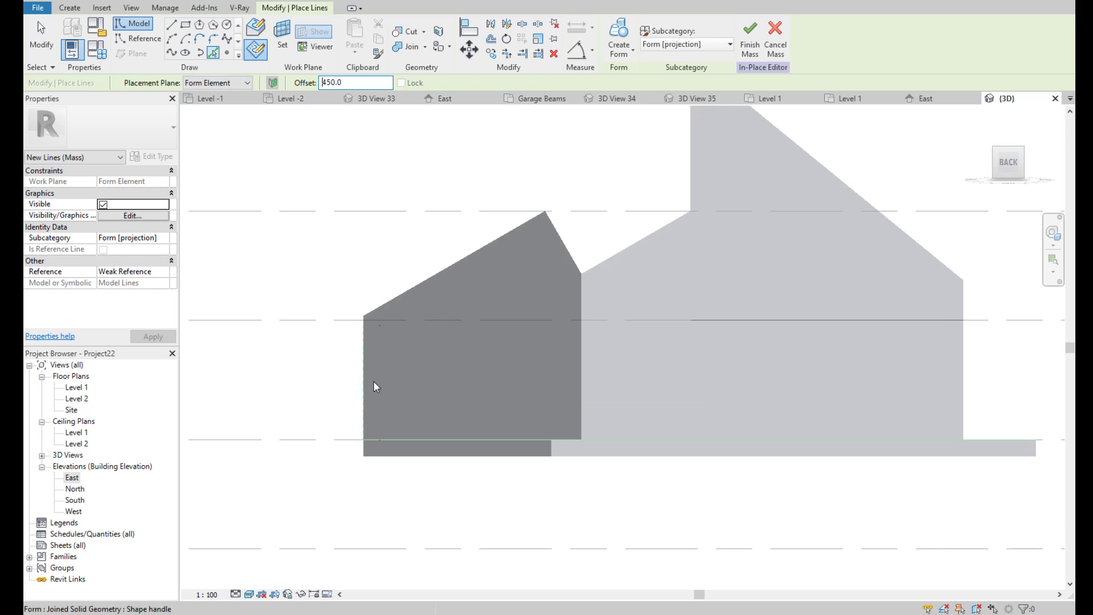
click(567, 261)
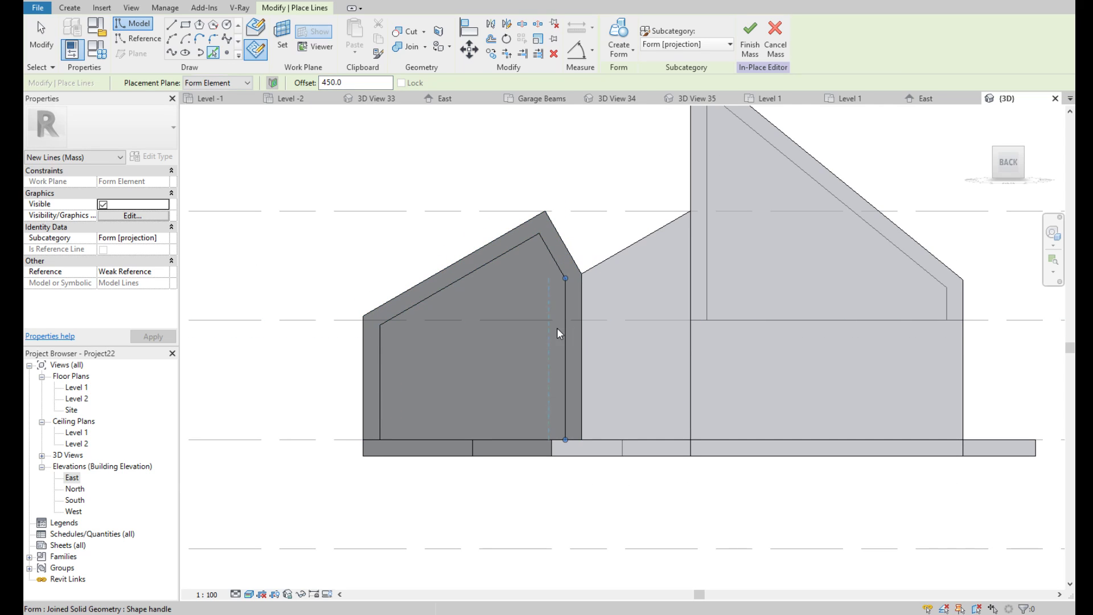
click(388, 413)
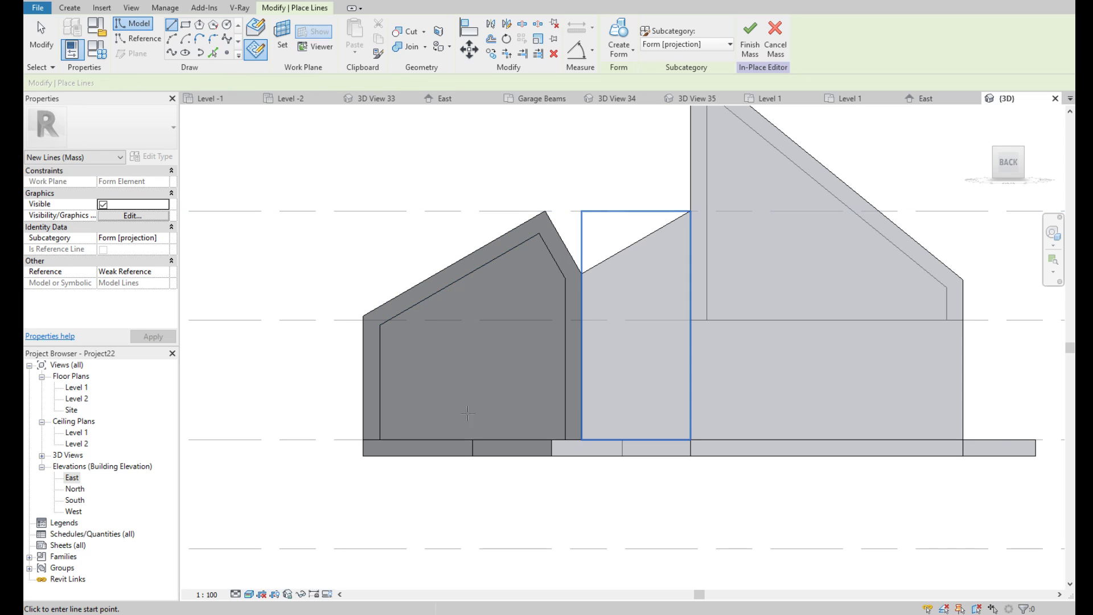
click(513, 440)
shift+middle_drag(500, 329, 677, 521)
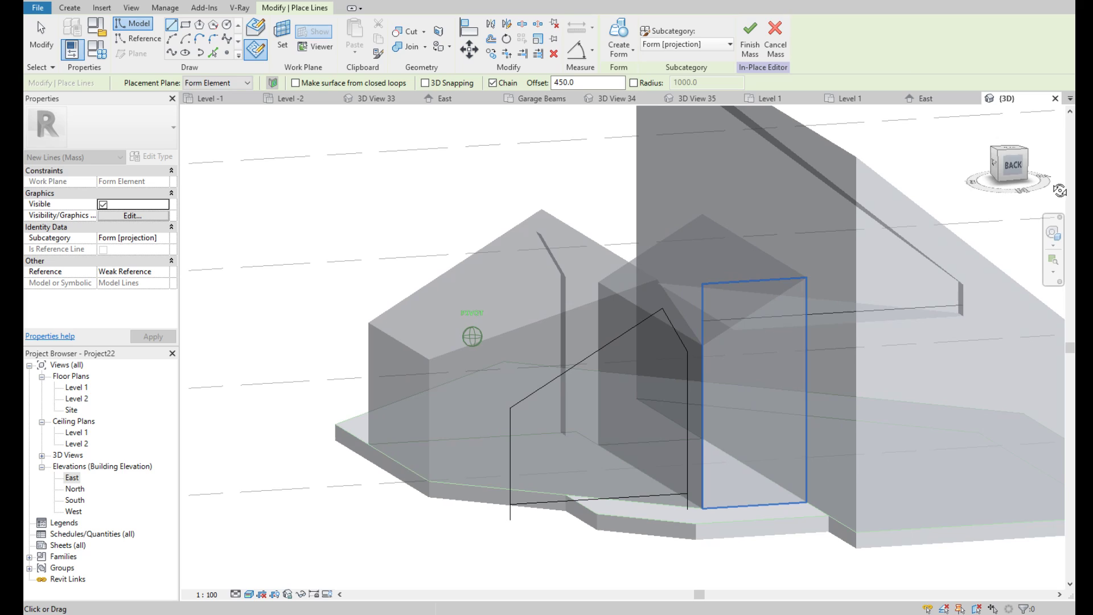
key(Escape)
key(Escape)
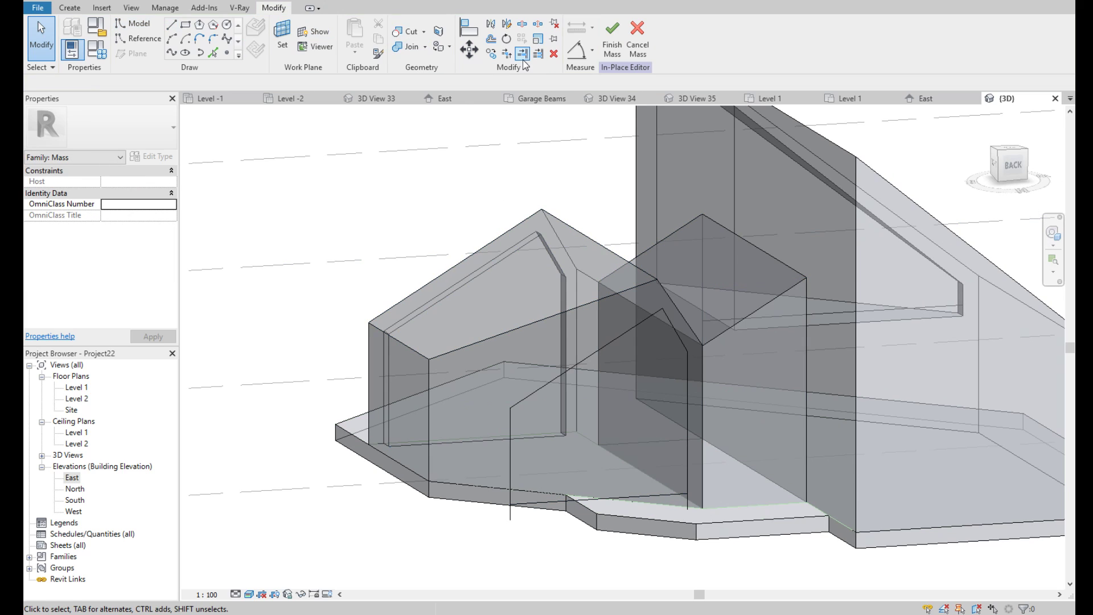
Trim the bottom and vertical lines into a corner and select the closed house-shaped loop
click(506, 54)
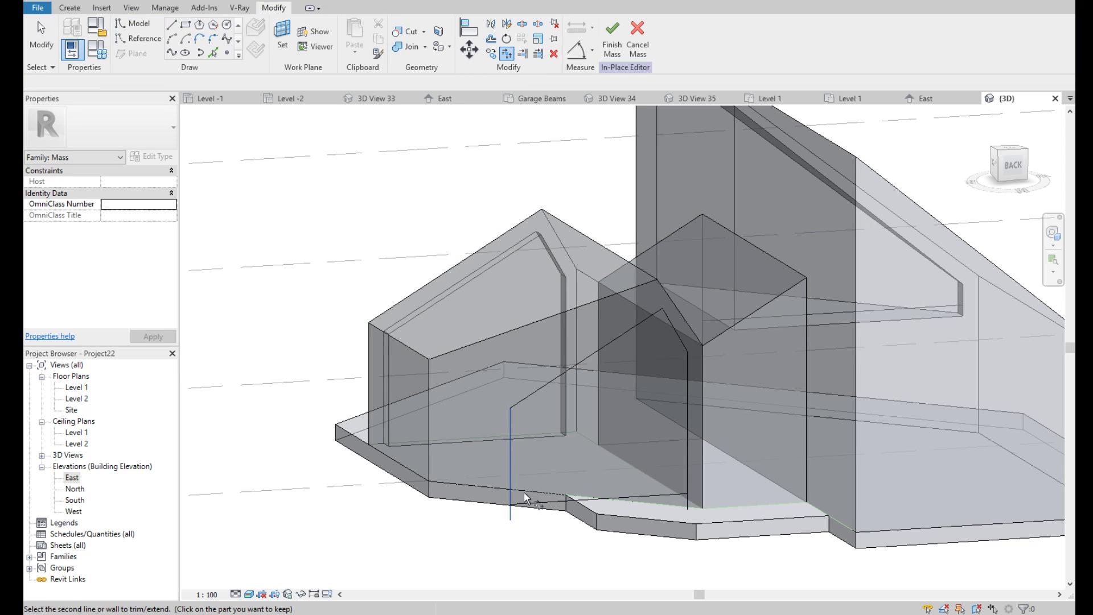
click(671, 494)
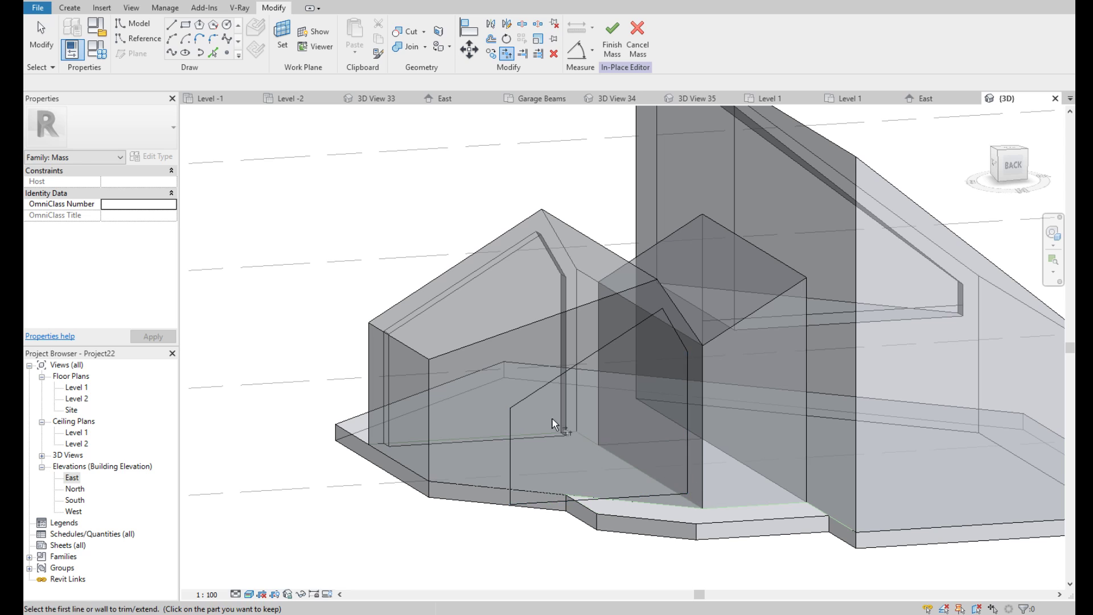
shift+middle_drag(552, 418, 1007, 163)
click(1008, 164)
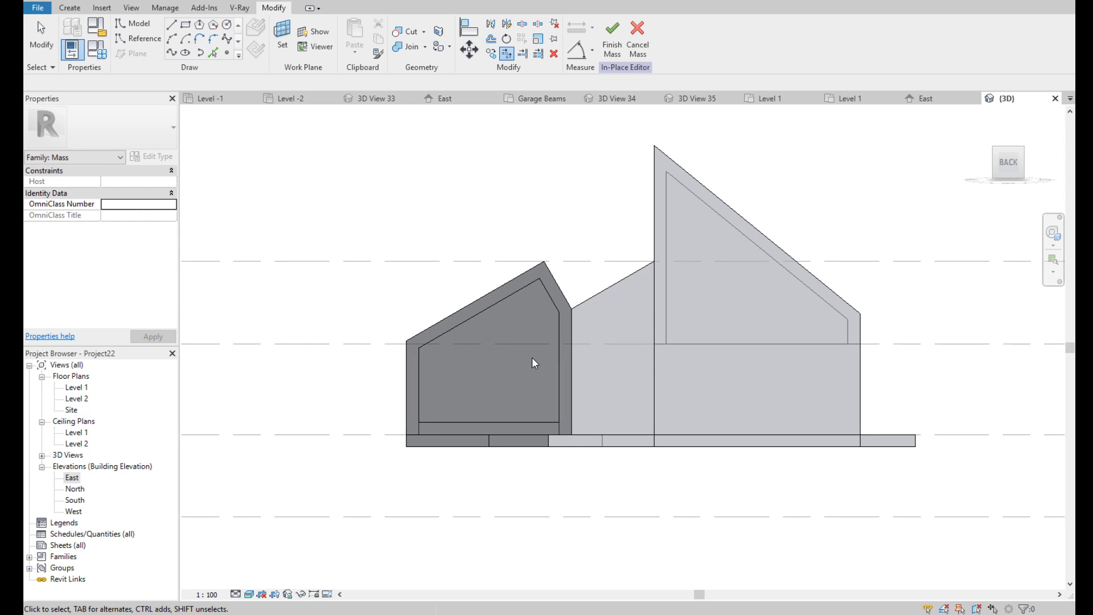
key(Tab)
click(555, 329)
Extrude the house-shaped loop into a void pushed through the smaller gabled block
shift+middle_drag(683, 285, 598, 227)
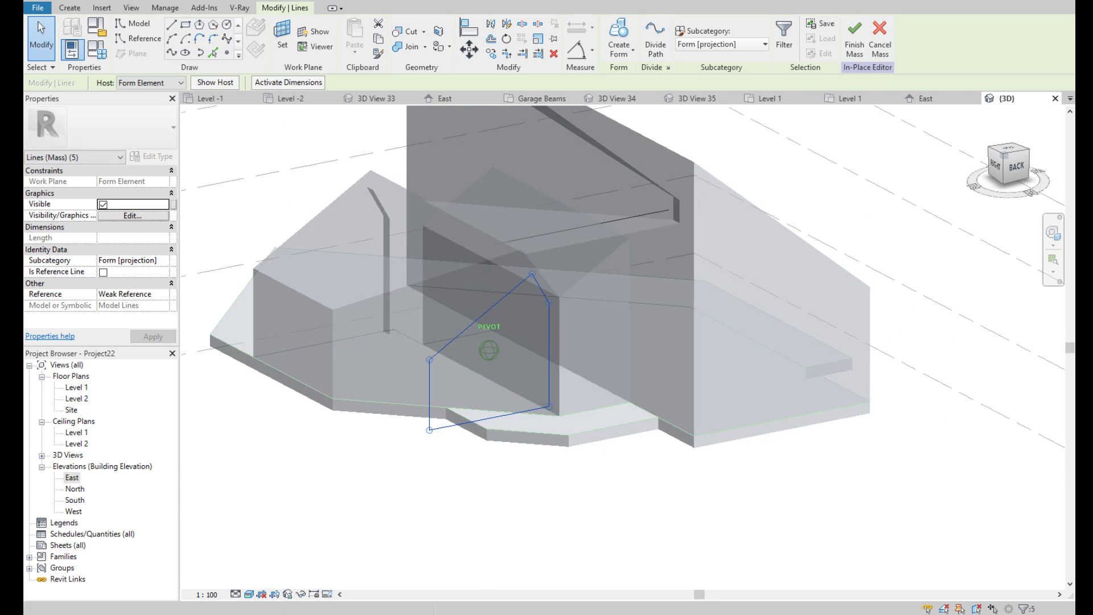
click(619, 54)
click(637, 76)
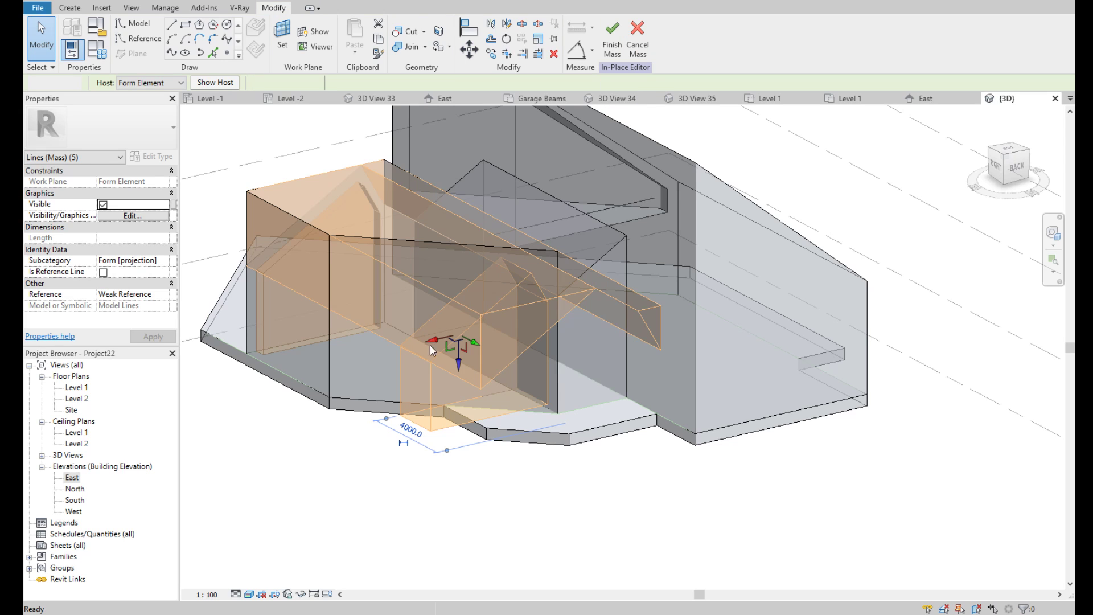
drag(466, 344, 413, 322)
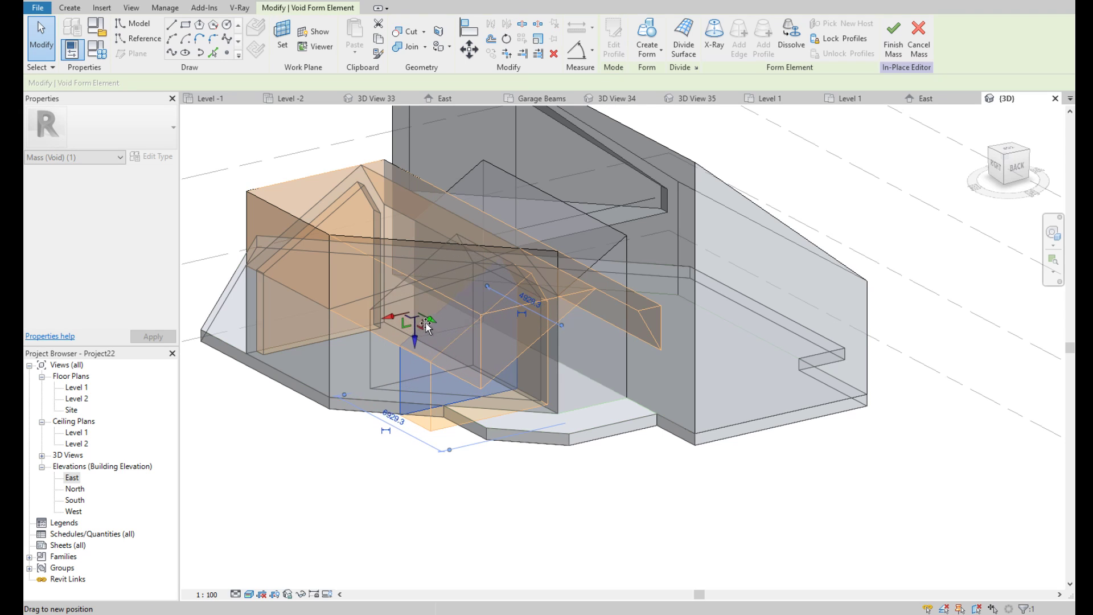
key(Escape)
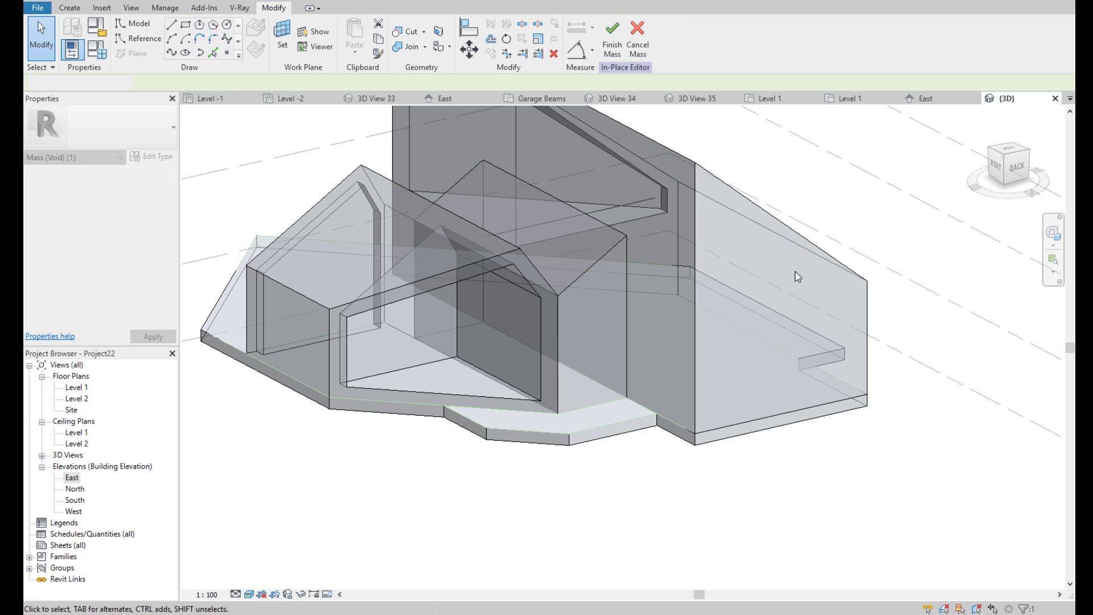
key(Escape)
scroll(591, 275, down, 3)
scroll(518, 278, up, 4)
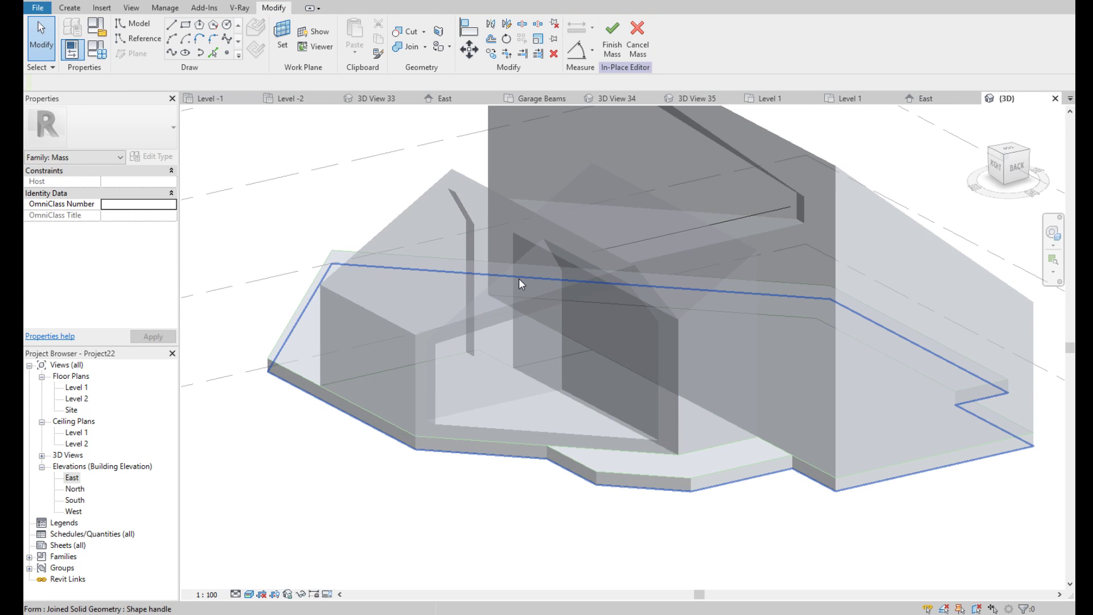
drag(1006, 166, 1018, 165)
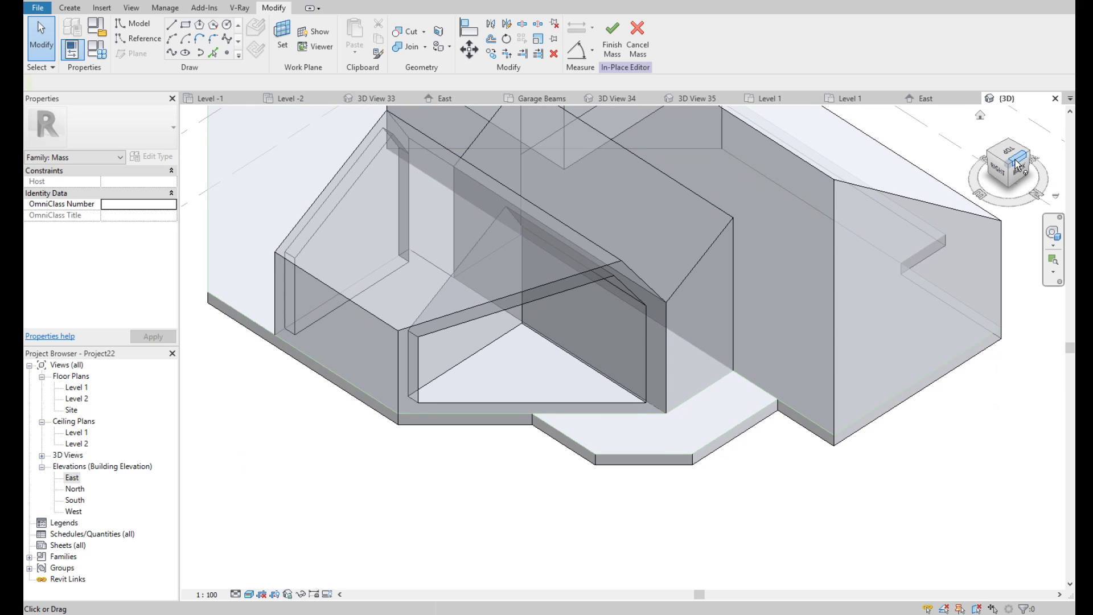
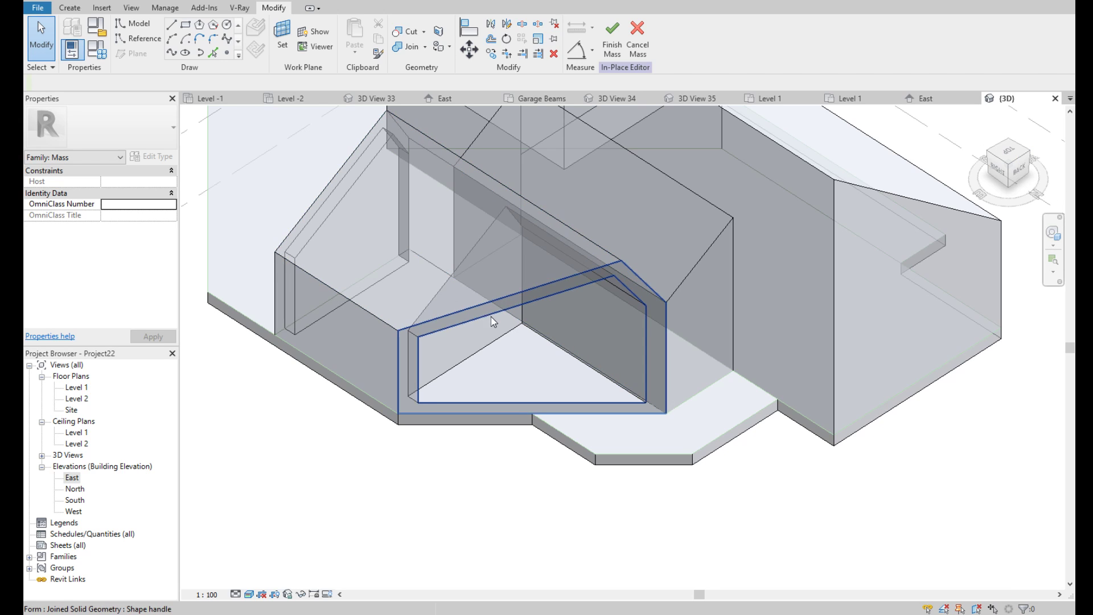
Shorten the triangular wedge form from 8000 to 6000 long in Top view
scroll(461, 338, up, 2)
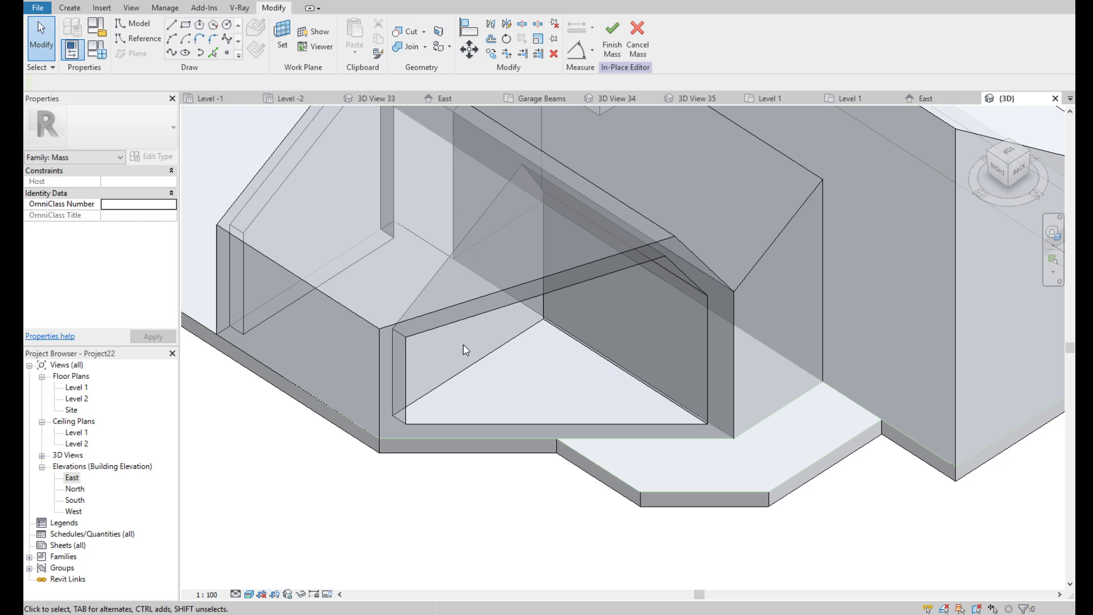
click(472, 370)
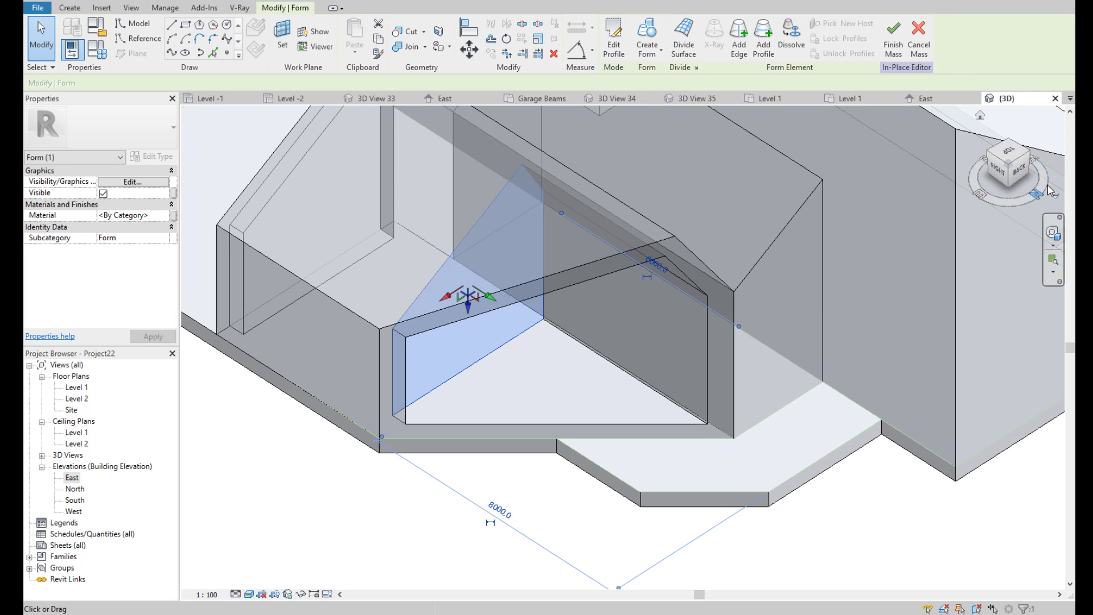
click(1008, 155)
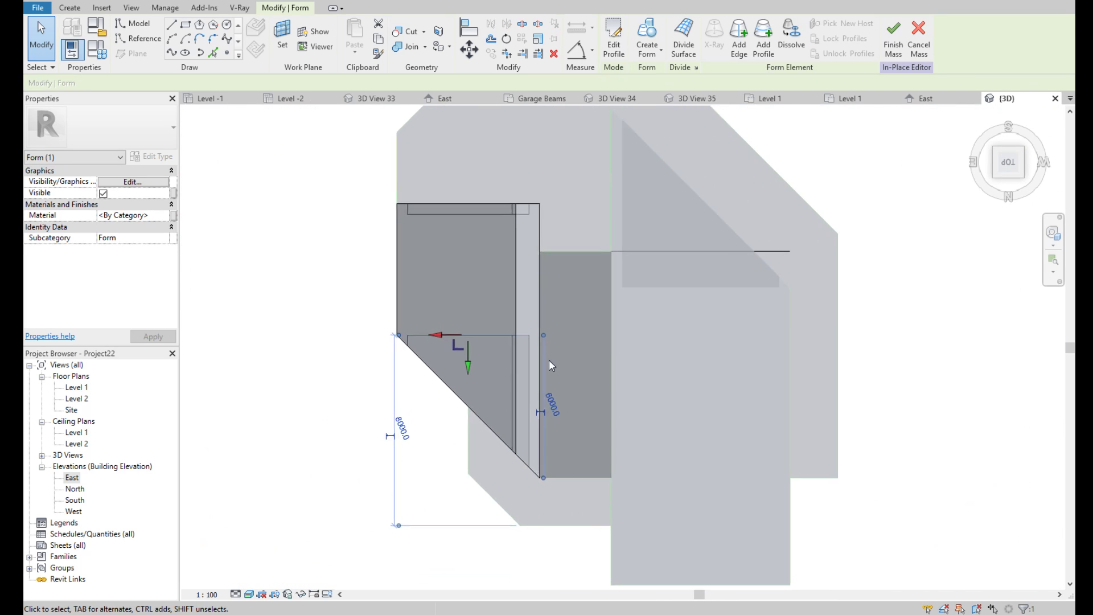
scroll(661, 286, up, 4)
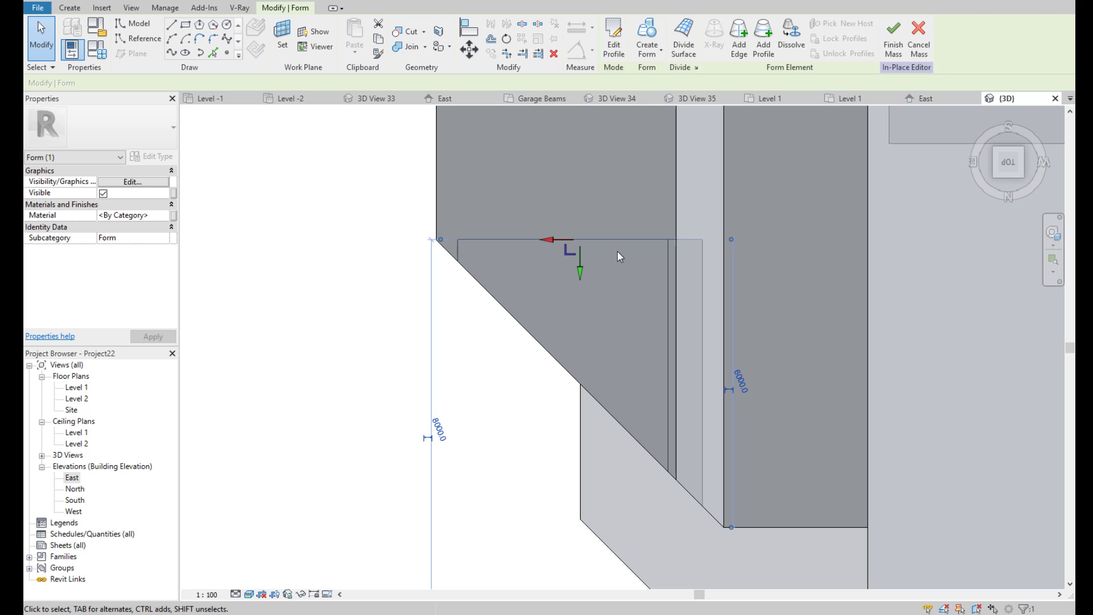
drag(581, 275, 582, 283)
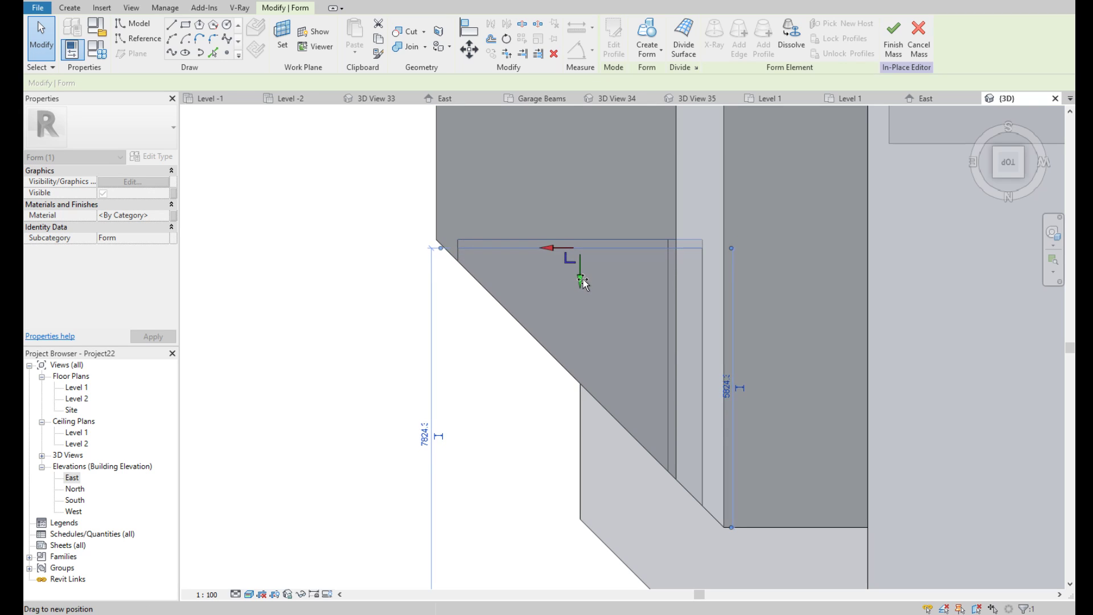
drag(582, 283, 583, 279)
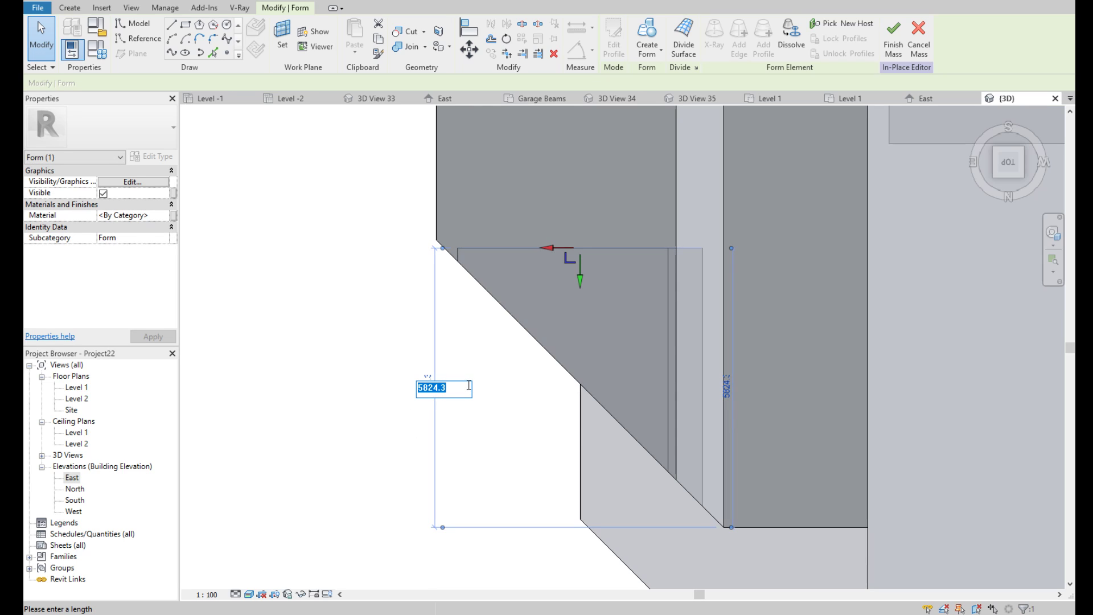
text(6000)
key(Return)
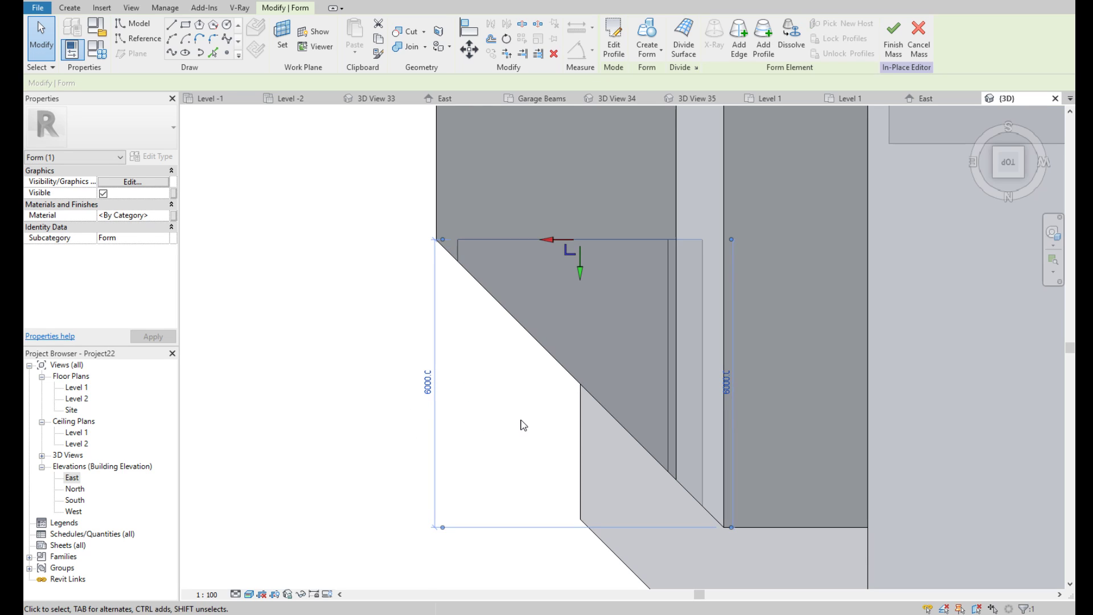
key(Escape)
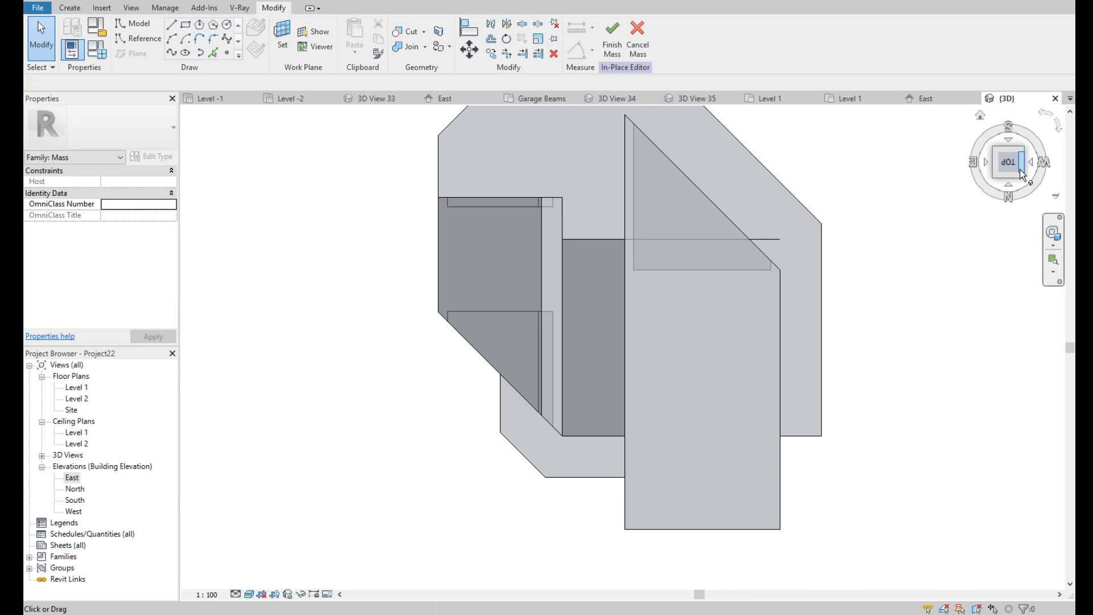
Orbit around the mass and set a new work plane for drawing lines
shift+middle_drag(439, 337, 490, 273)
shift+middle_drag(500, 387, 433, 392)
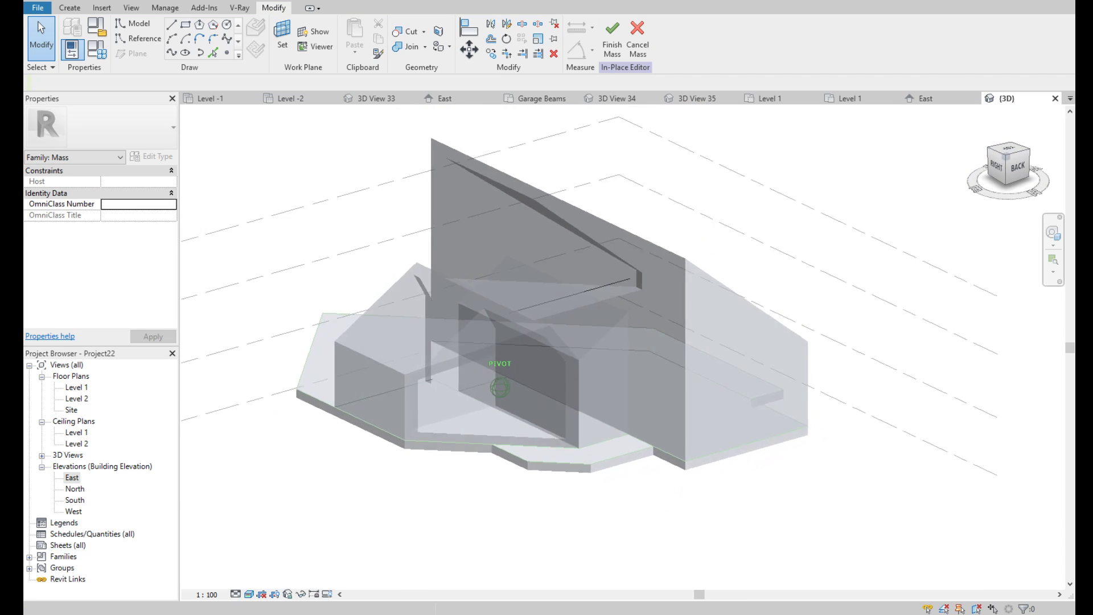
mouse_move(500, 387)
shift+middle_down()
mouse_move(456, 393)
mouse_move(977, 155)
mouse_move(649, 130)
shift+middle_up()
click(285, 40)
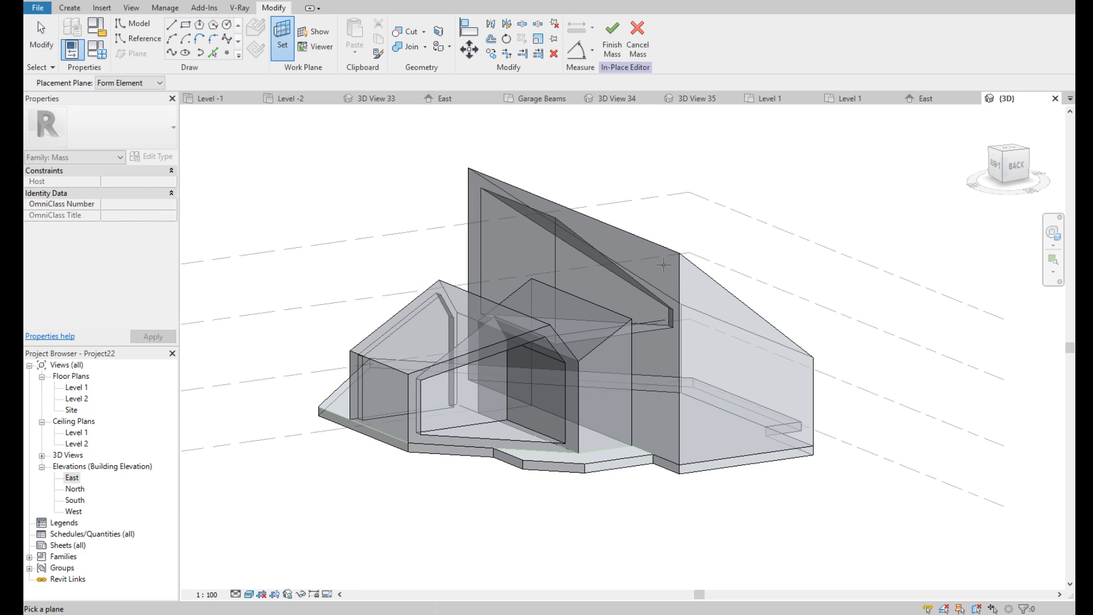
click(754, 460)
mouse_move(793, 383)
shift+middle_down()
mouse_move(740, 342)
mouse_move(757, 319)
shift+middle_up()
scroll(216, 171, down, 3)
Draw a rectangle of model lines enclosing the whole house
click(186, 24)
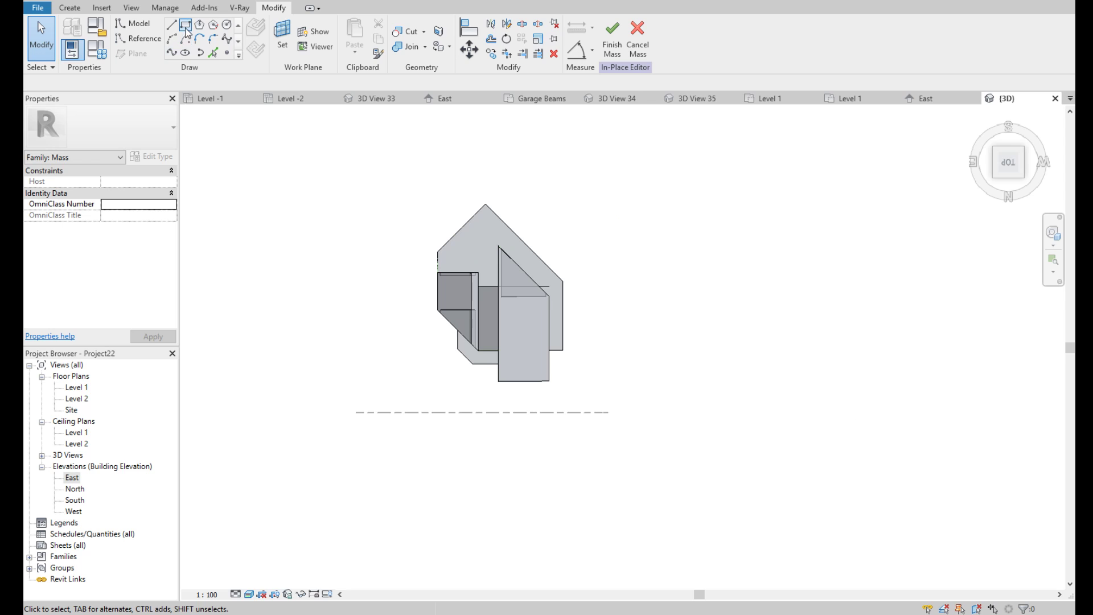
scroll(590, 312, down, 1)
click(392, 181)
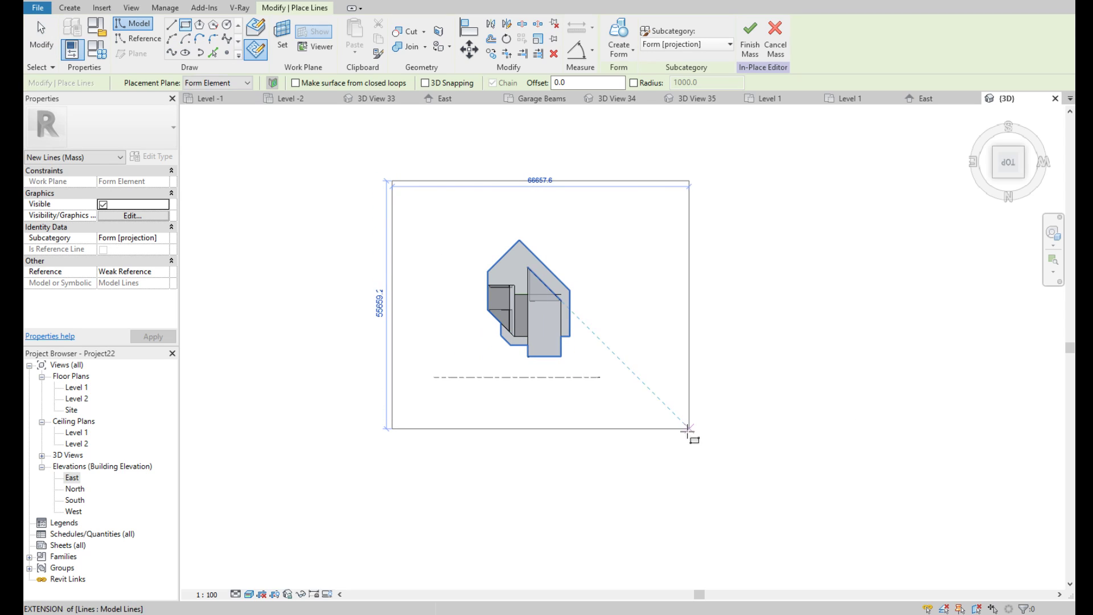
click(677, 438)
key(Escape)
key(Escape)
shift+middle_drag(687, 411, 627, 330)
Turn the four rectangle lines into a solid form and raise its bottom into a thin slab
key(Tab)
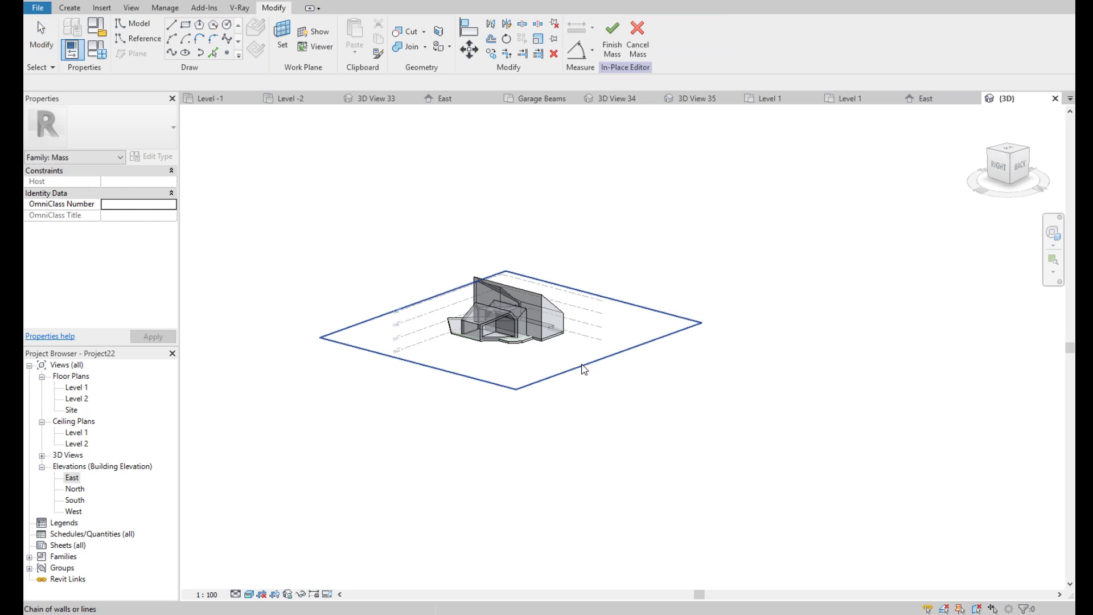
click(583, 367)
click(617, 56)
click(632, 74)
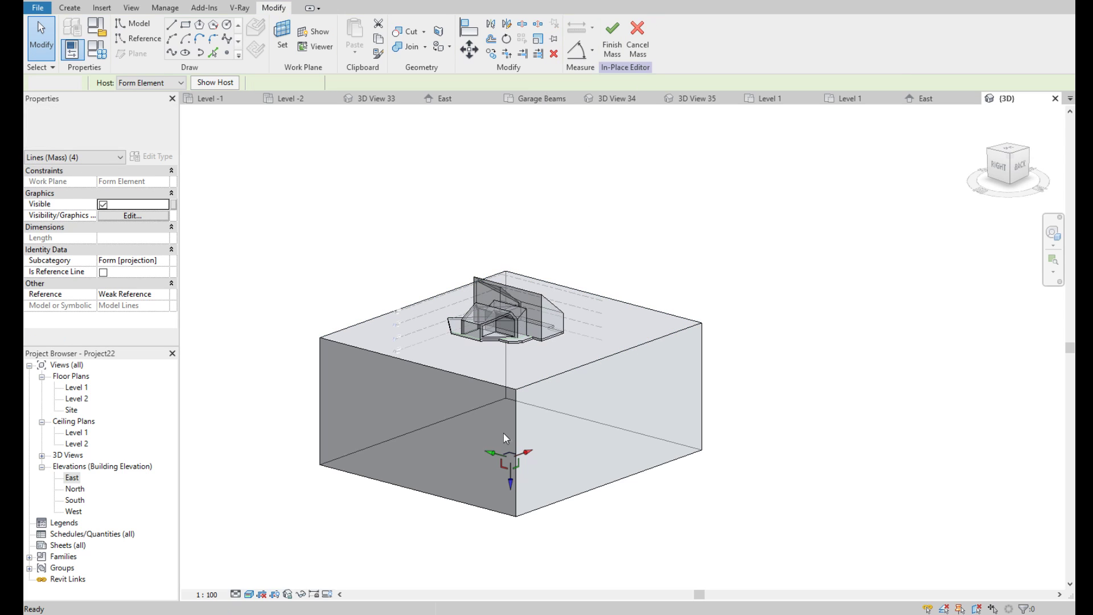
drag(511, 442, 511, 377)
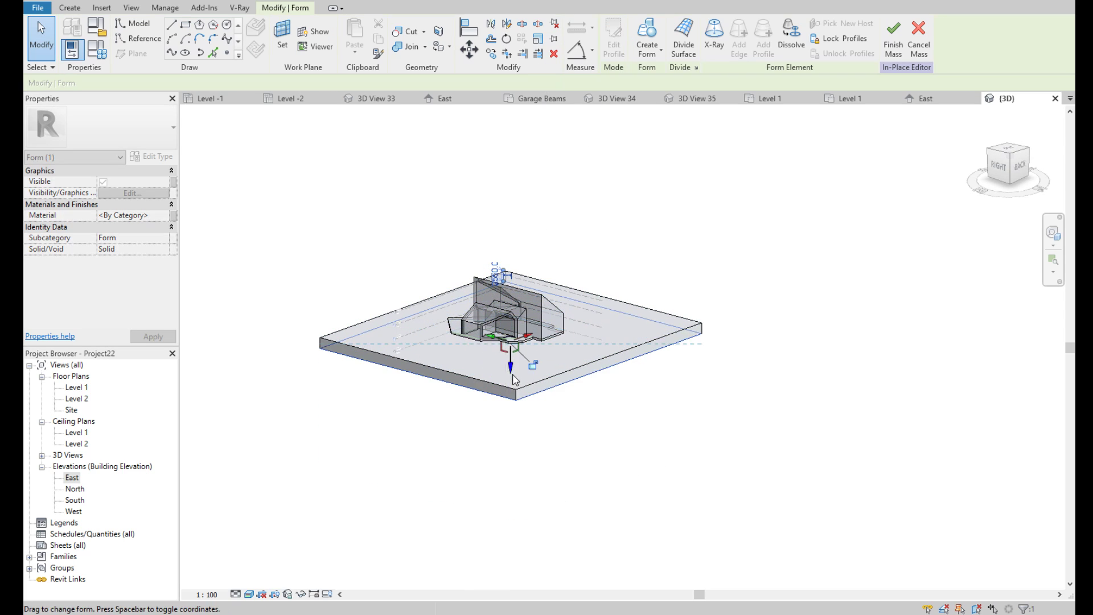
Edit the slab's 2550 thickness value from the back view
scroll(491, 288, up, 2)
scroll(491, 288, up, 2)
click(1024, 181)
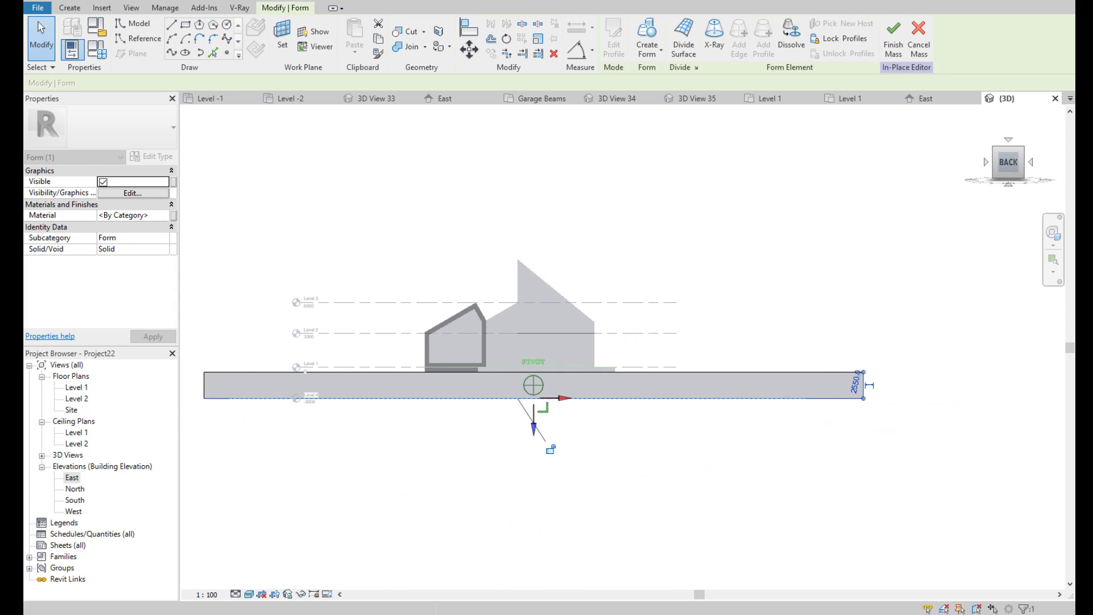
click(855, 384)
text(10)
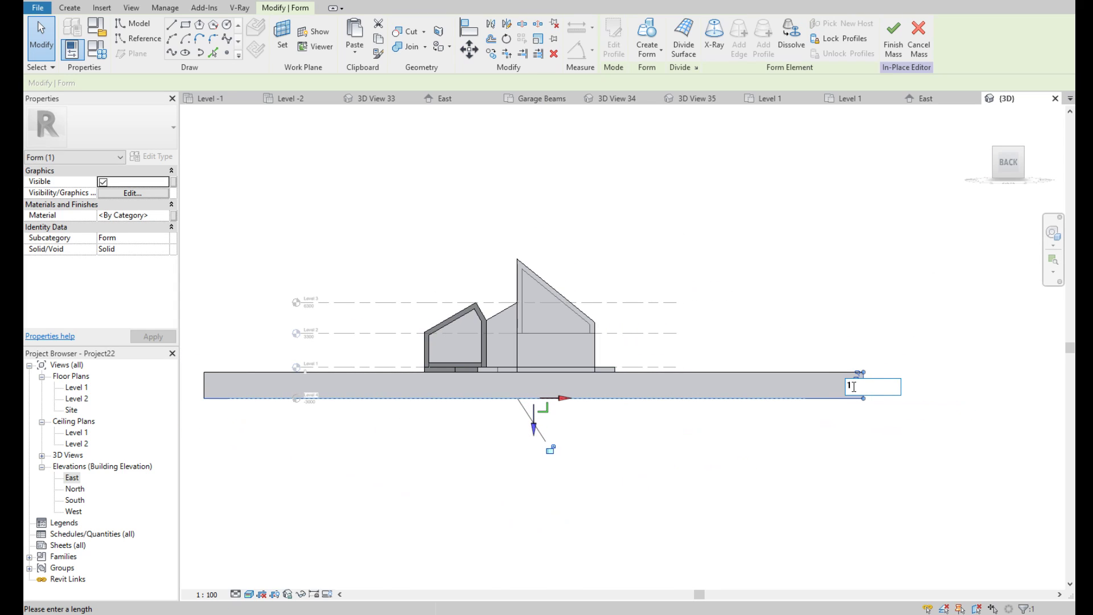
key(Return)
Return to a 3D view and delete one edge of the slab form
click(918, 220)
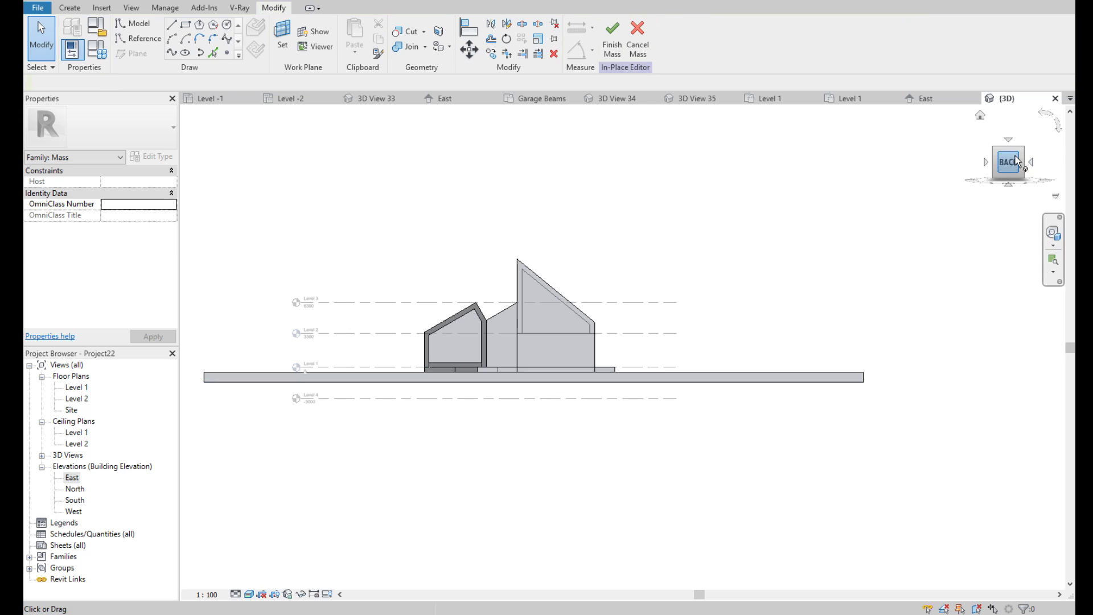
shift+middle_drag(918, 219, 854, 245)
scroll(549, 402, up, 5)
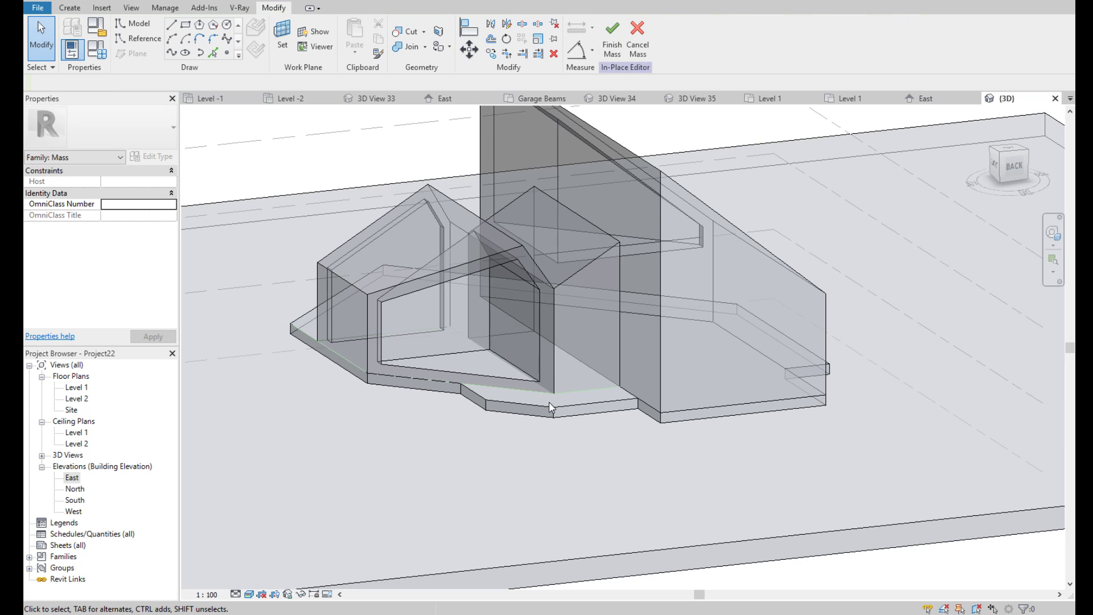
click(579, 389)
key(Delete)
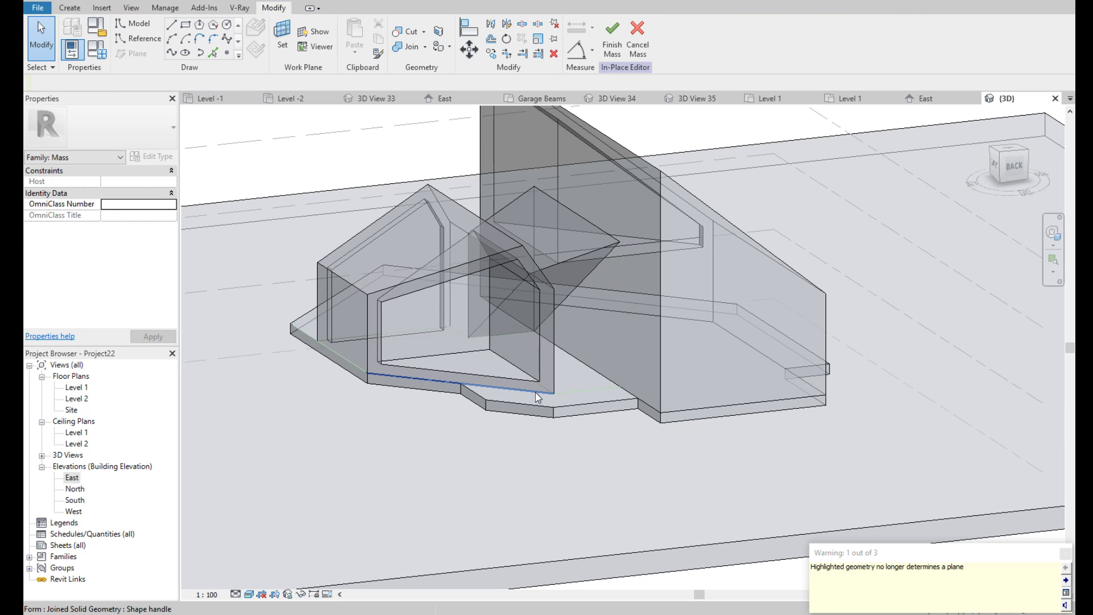
Finish the mass and move it 48000 to the right in Top view
click(619, 59)
scroll(592, 371, down, 5)
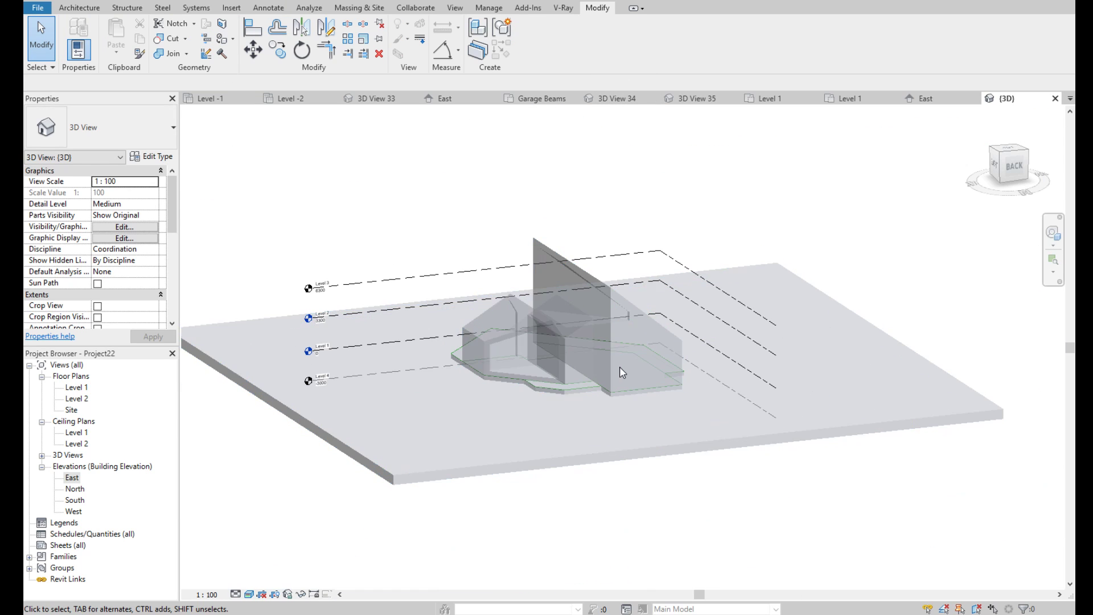
scroll(313, 367, down, 3)
click(313, 368)
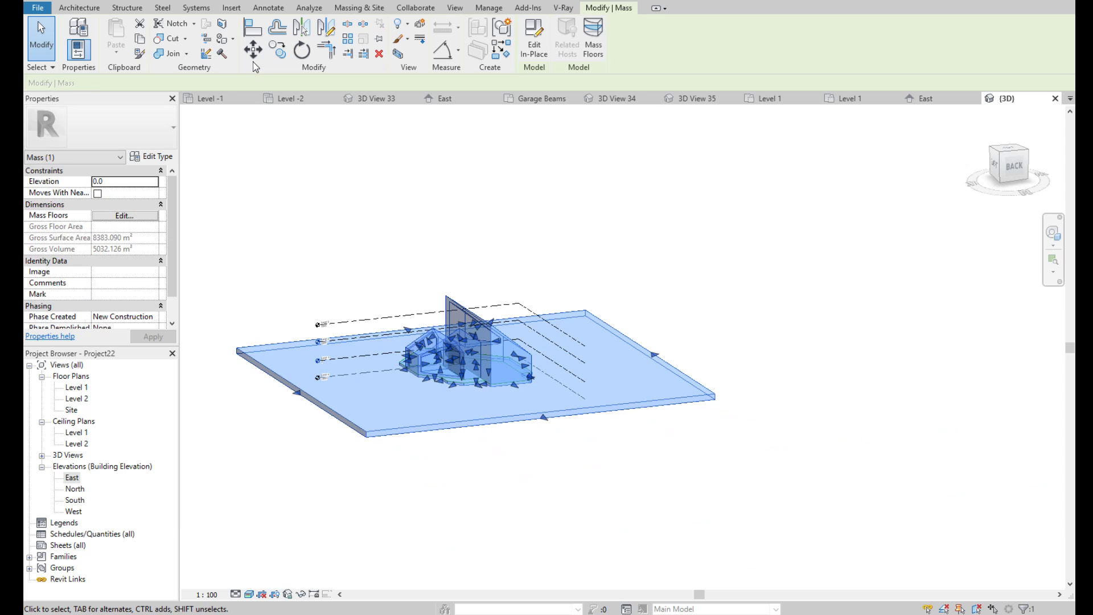
key(m)
key(v)
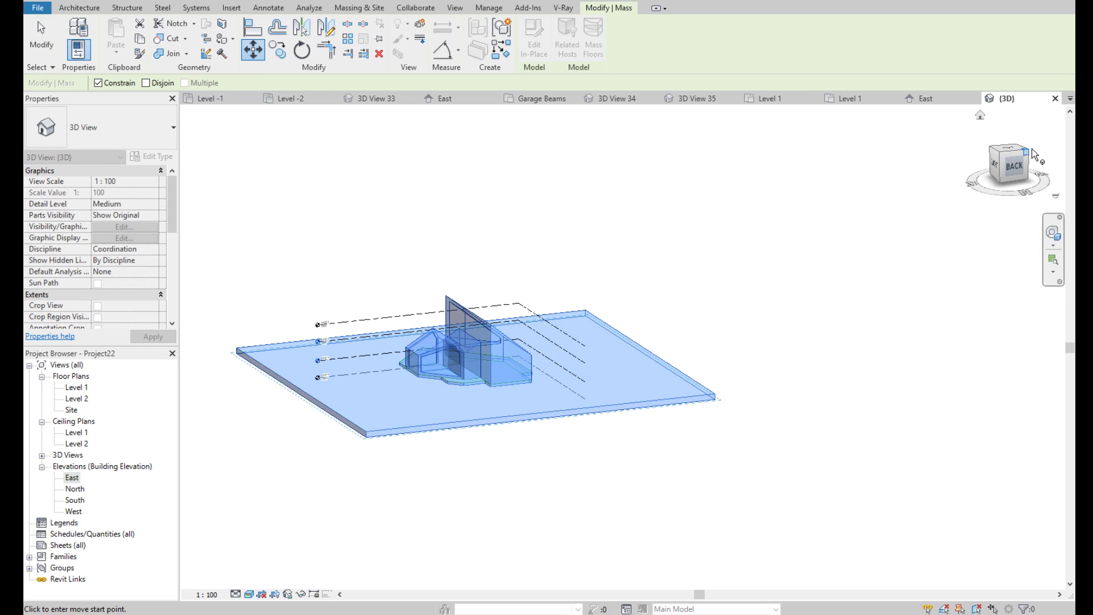
click(1009, 150)
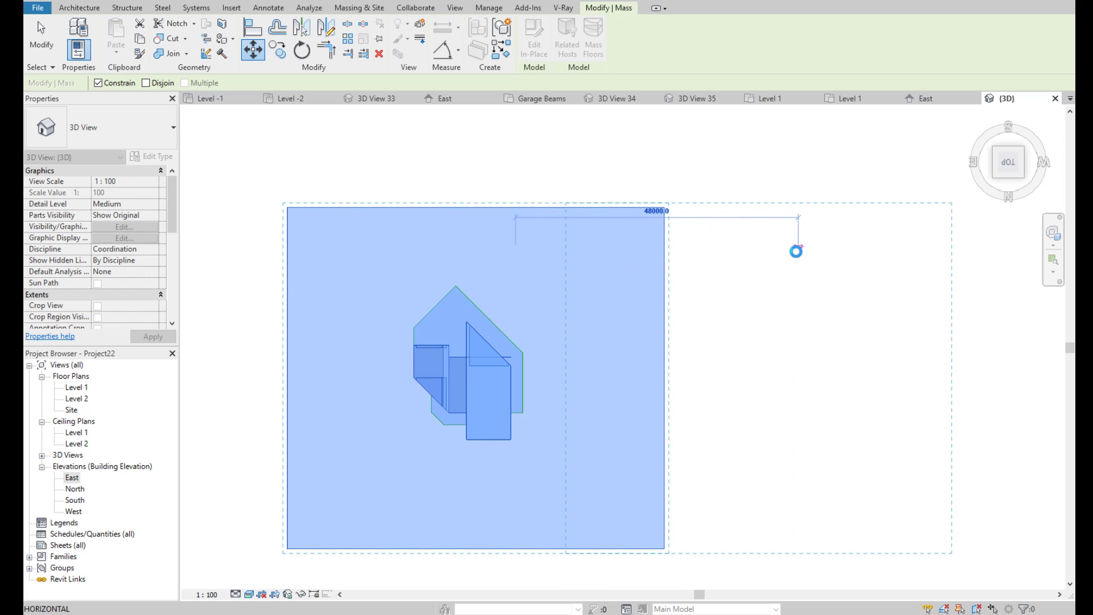
click(798, 252)
key(Escape)
Delete the leftover outline lines, then move the mass back 48000 to the left
drag(378, 252, 535, 477)
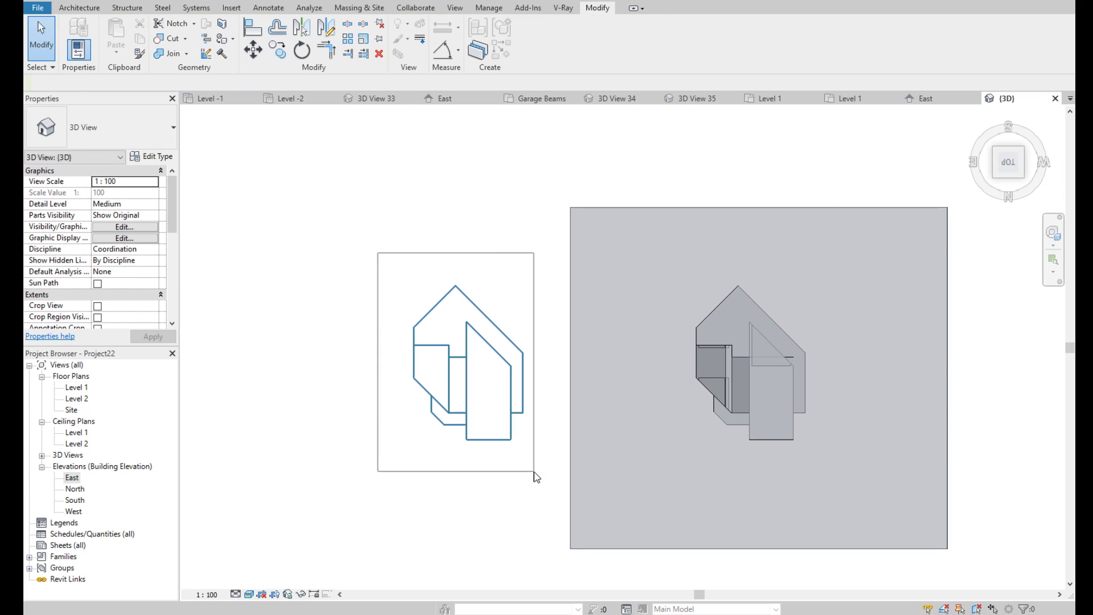
key(Delete)
scroll(402, 371, down, 1)
scroll(403, 371, down, 2)
drag(438, 219, 745, 506)
click(418, 333)
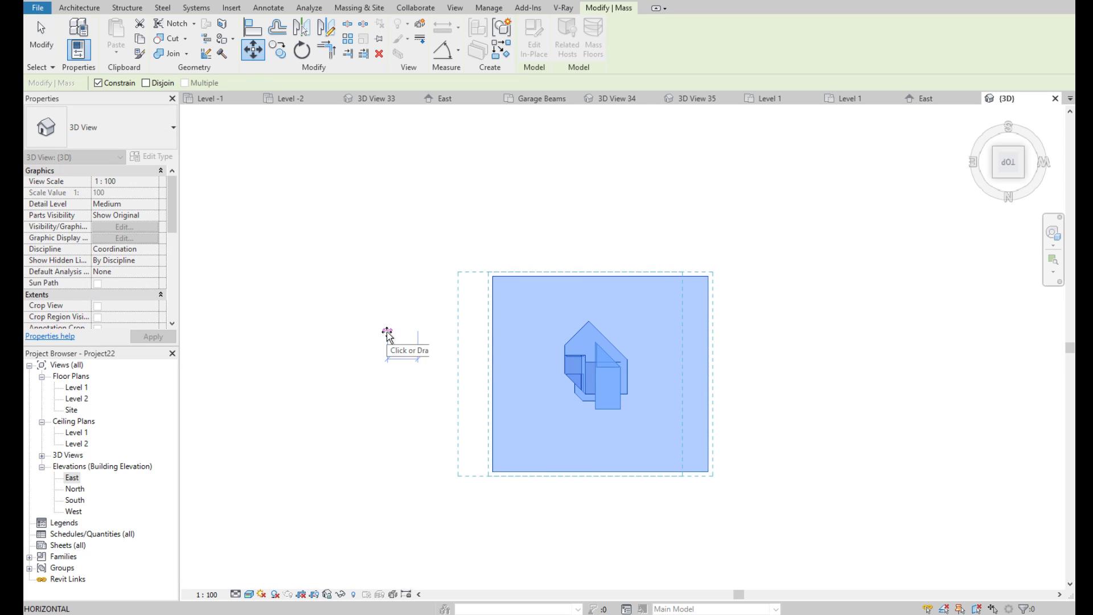
text(48000)
key(Return)
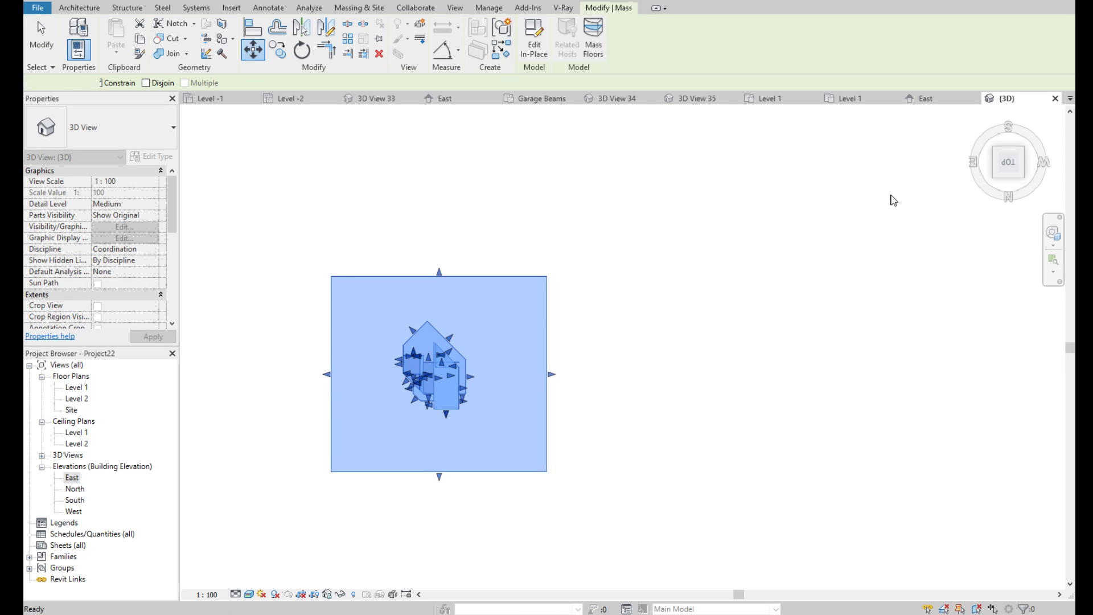
key(Escape)
Orbit to an angled side view and reopen the mass for in-place editing
click(997, 176)
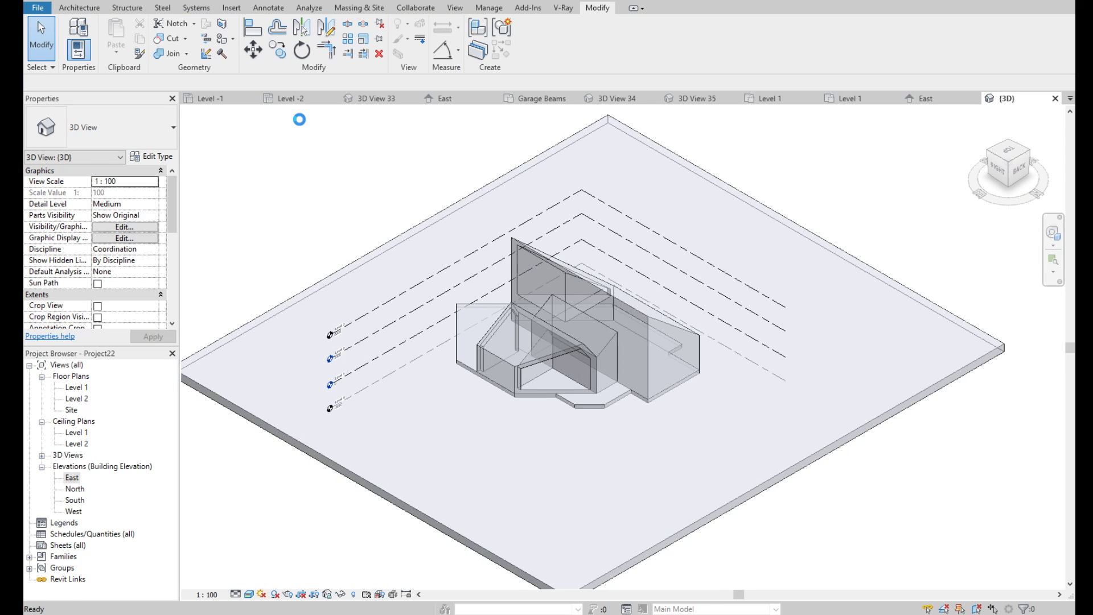
scroll(535, 283, up, 2)
scroll(767, 320, up, 2)
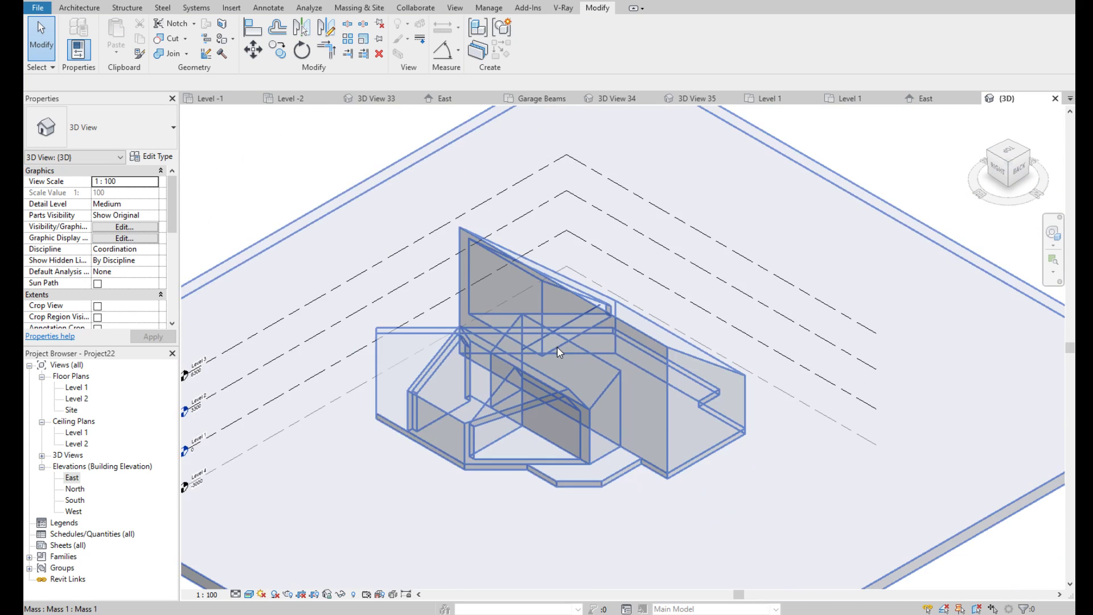
shift+middle_drag(581, 354, 572, 130)
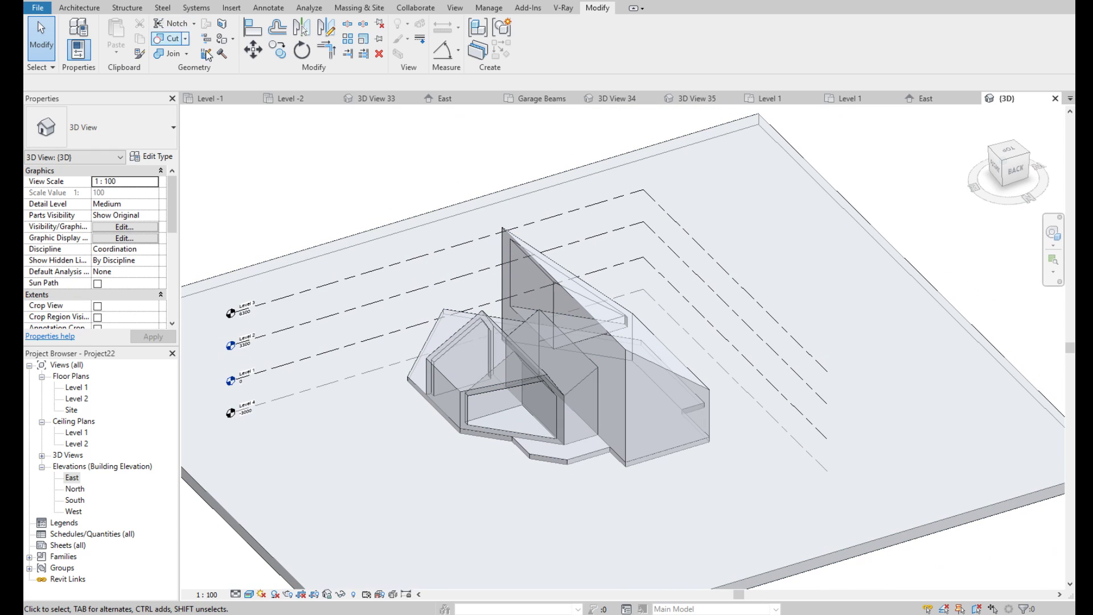
double_click(595, 330)
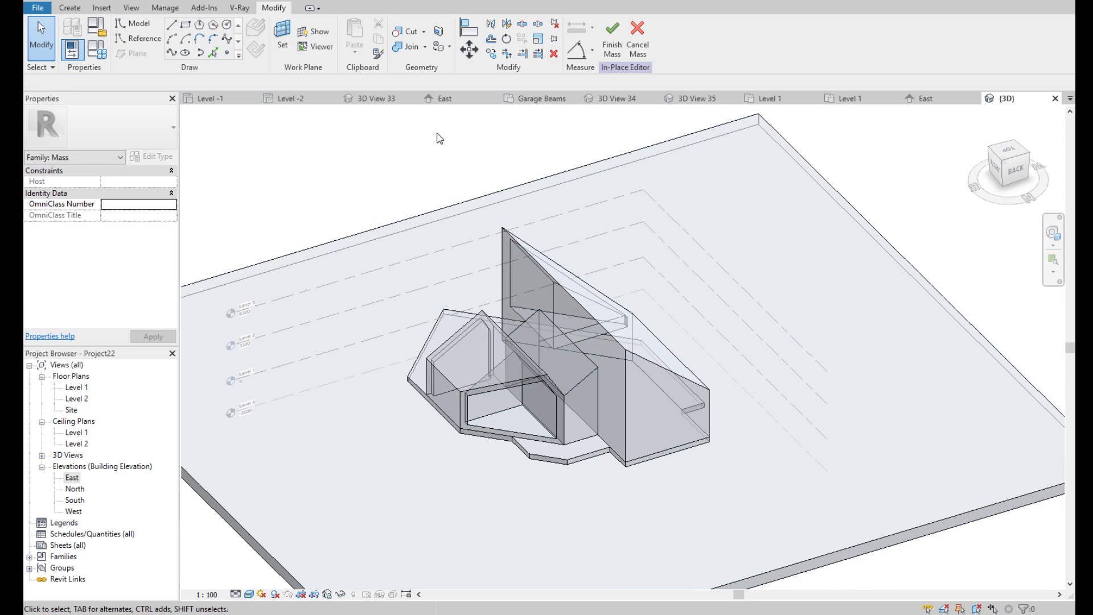
Set the tall wing's back face as the work plane, viewed flat from the back
click(666, 410)
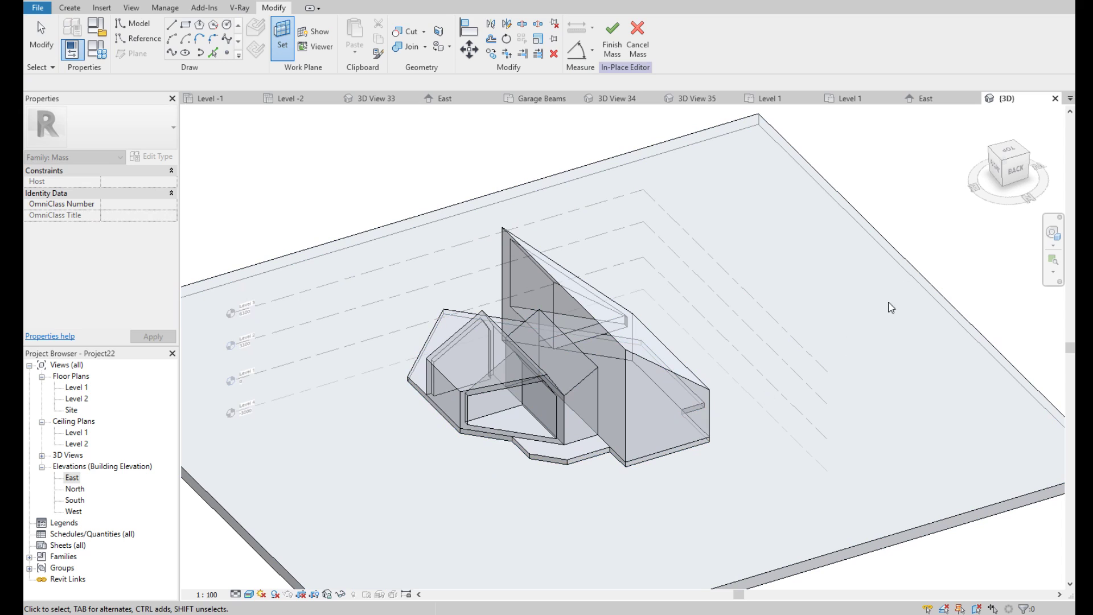
click(1015, 177)
scroll(575, 364, up, 3)
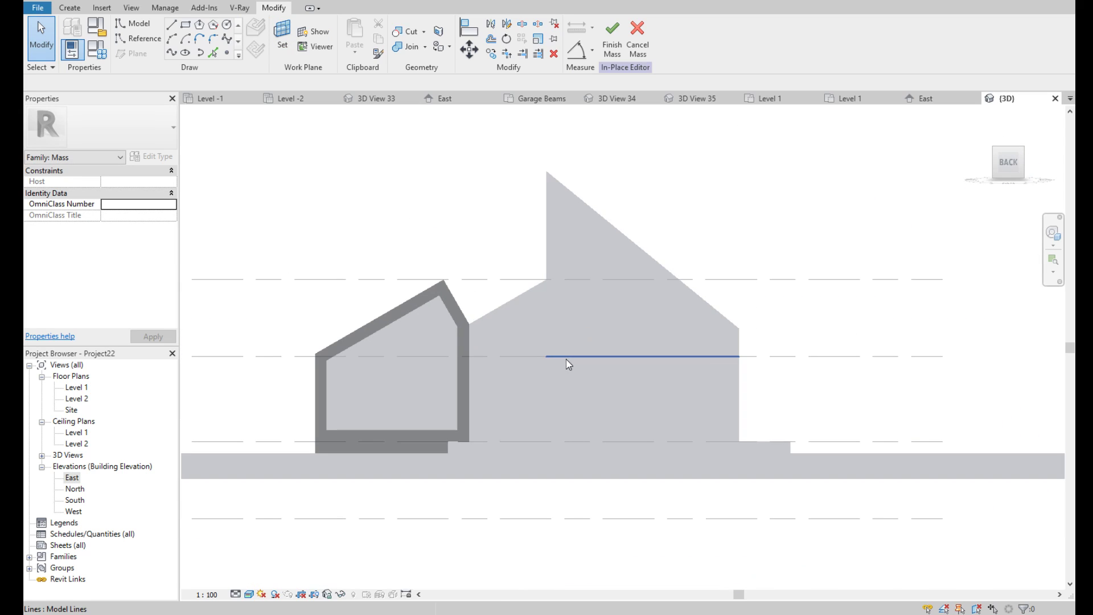
scroll(566, 446, up, 2)
Trace a closed four-line sloped-top profile on the tall wing's face
key(l)
key(i)
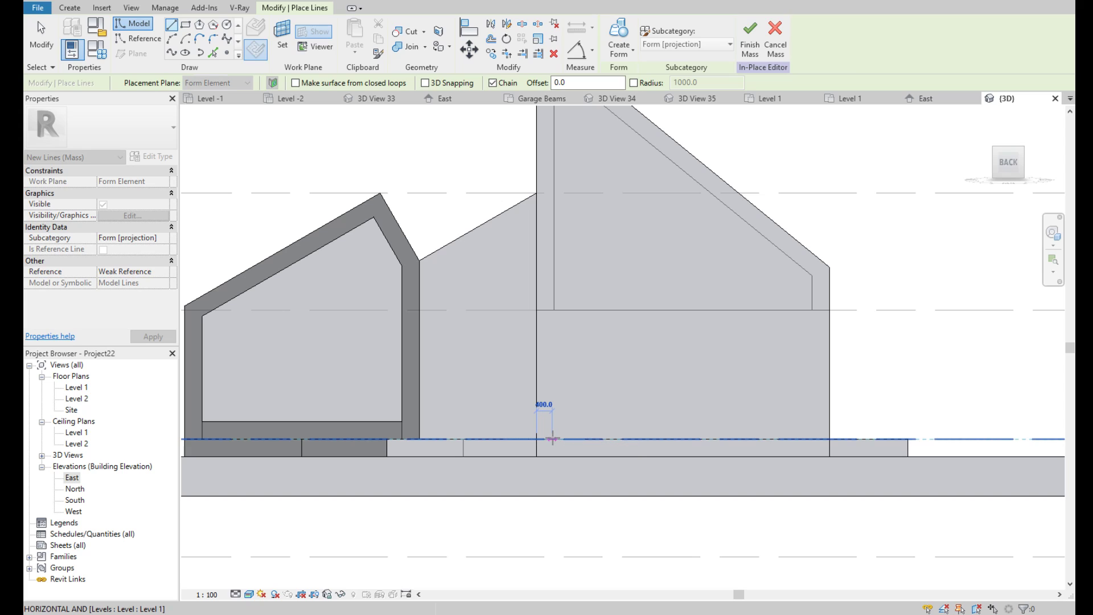
text(450)
key(Return)
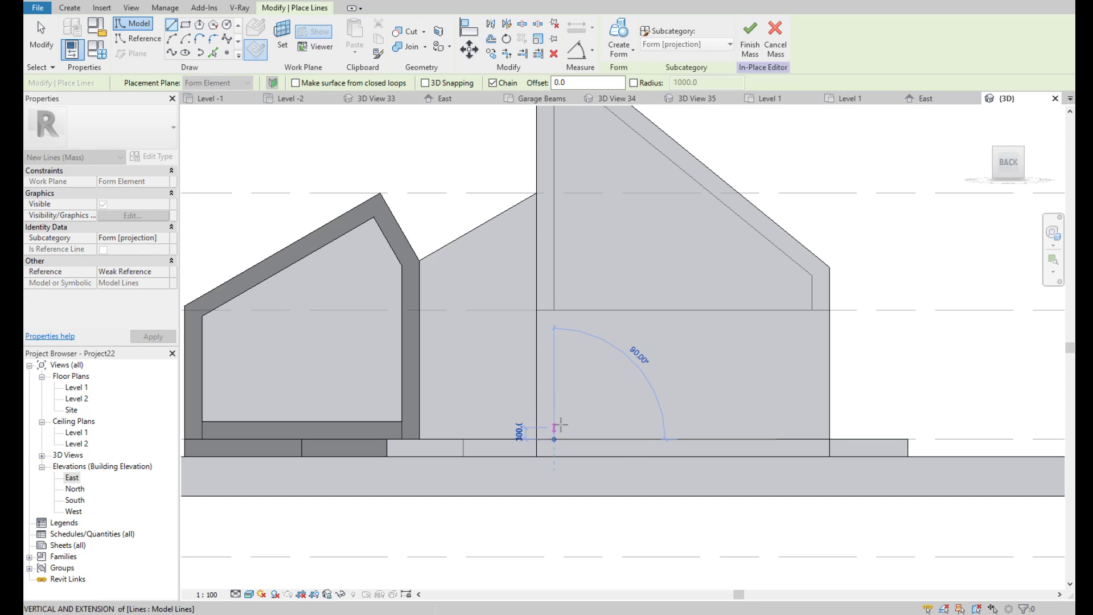
scroll(554, 399, down, 1)
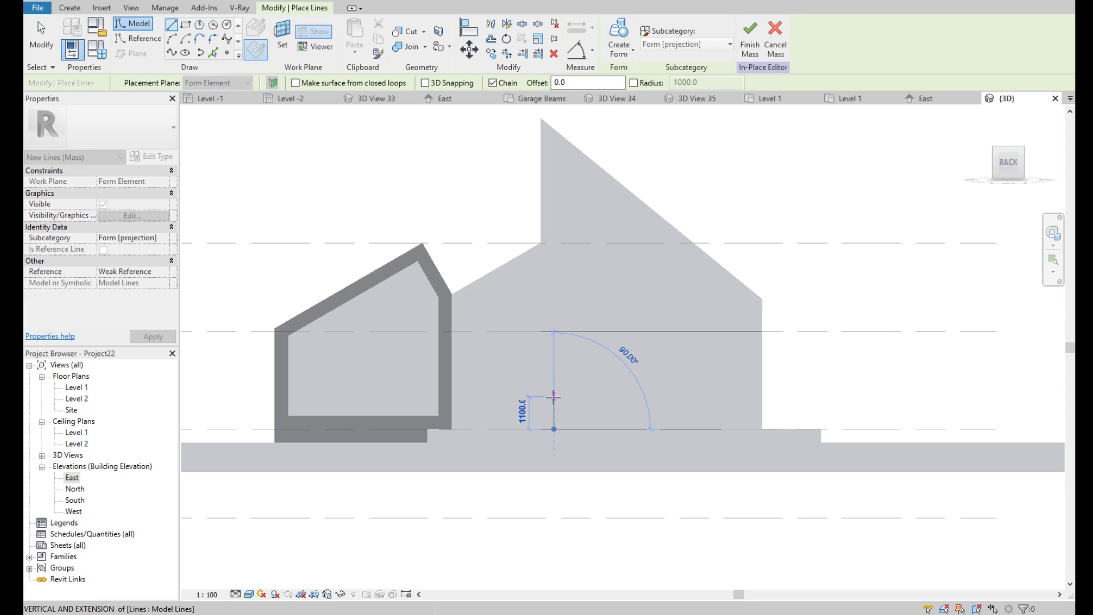
click(554, 146)
click(761, 298)
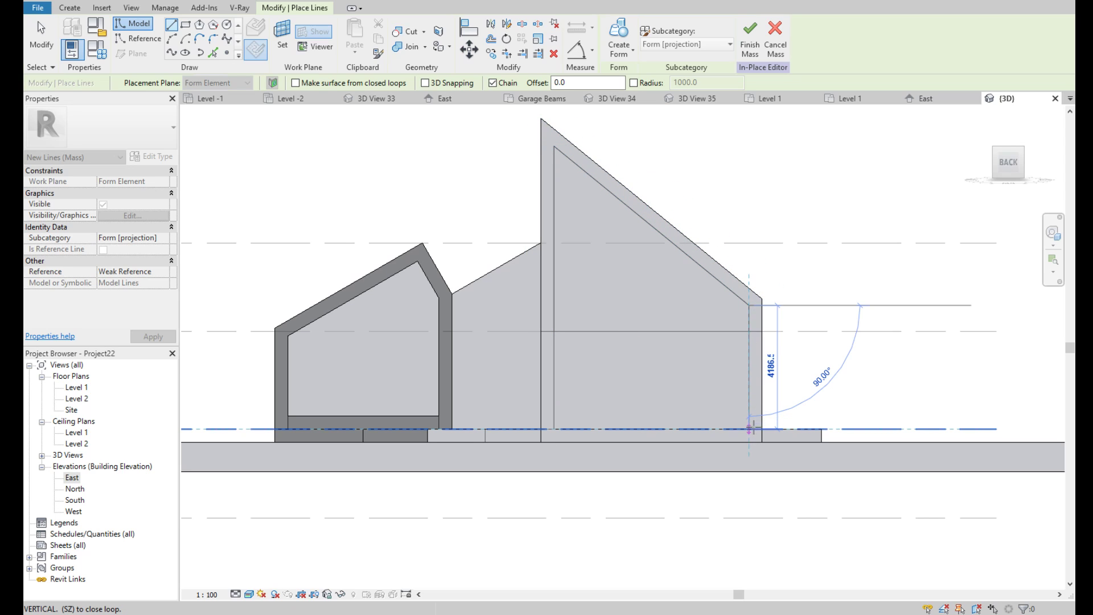
click(762, 428)
click(554, 429)
key(Escape)
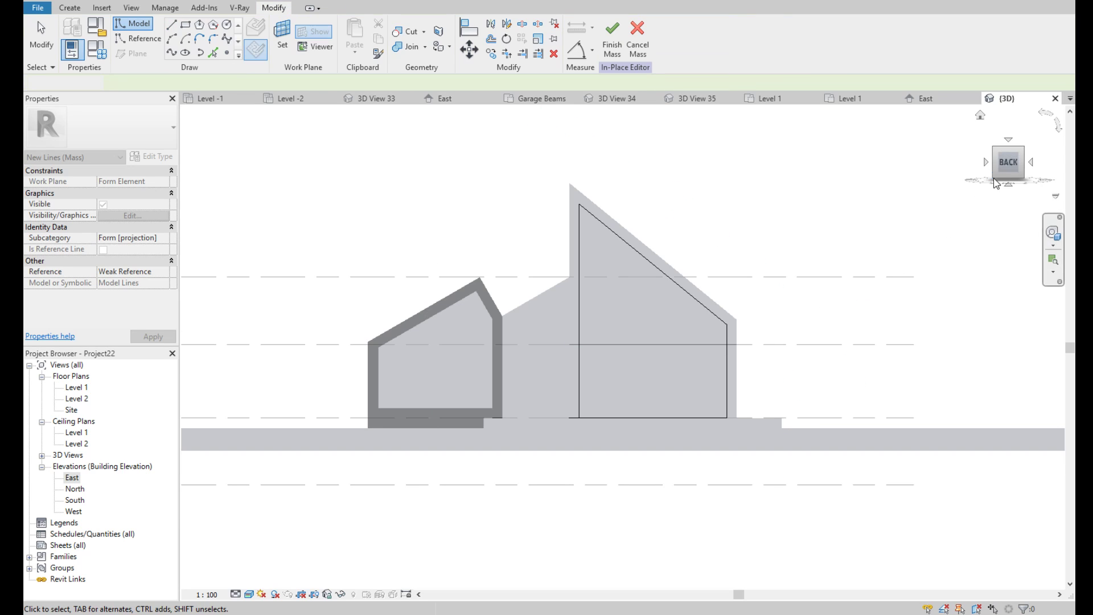
Select the profile lines and extrude them into a void form
shift+middle_drag(661, 390, 749, 476)
click(750, 476)
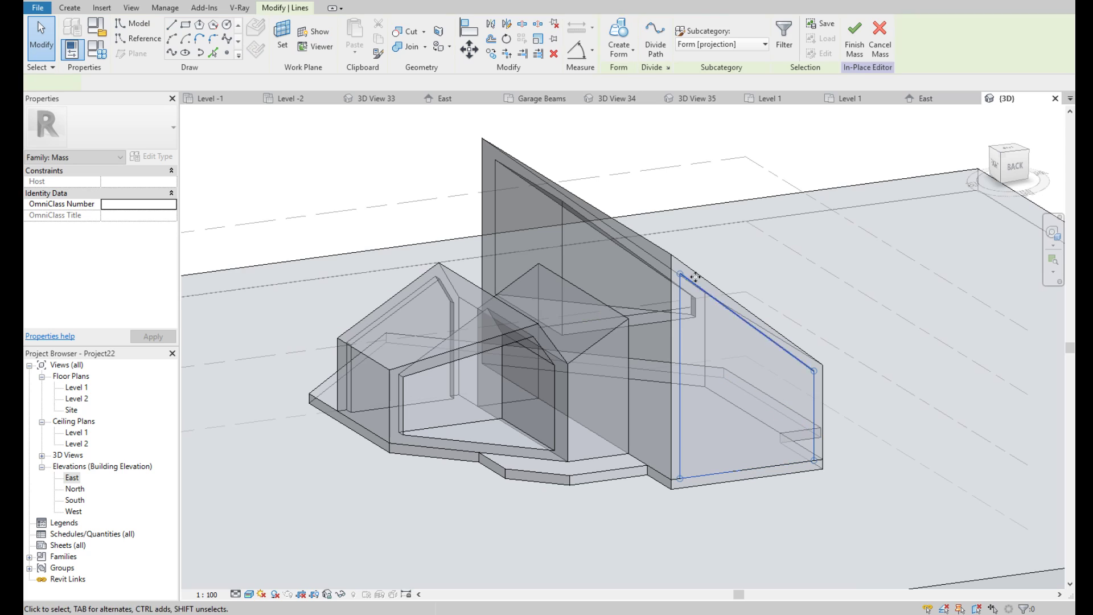
click(627, 43)
click(629, 77)
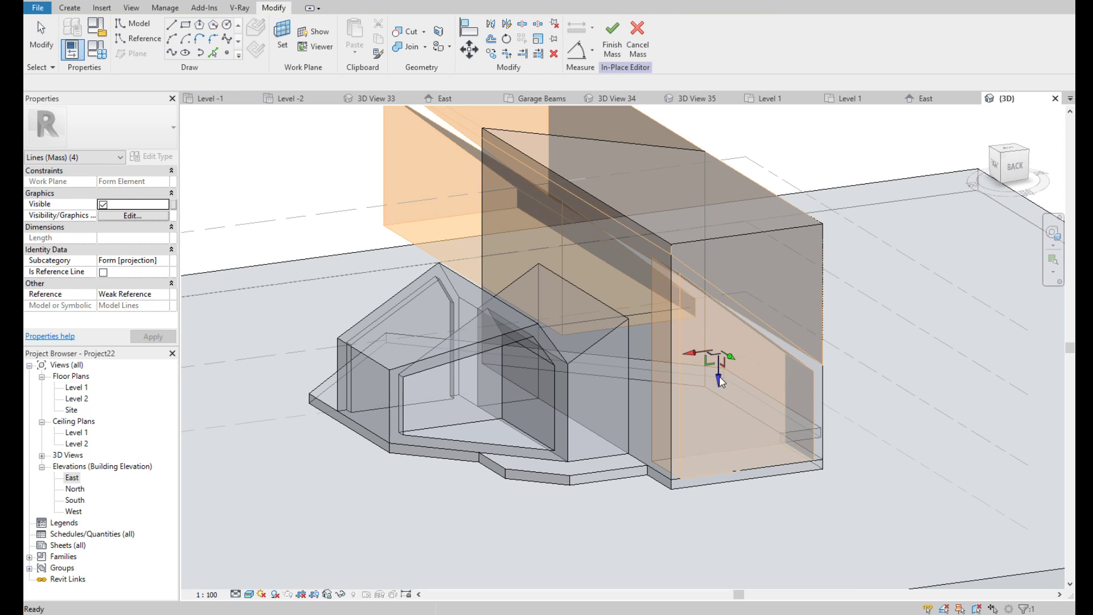
scroll(608, 423, down, 2)
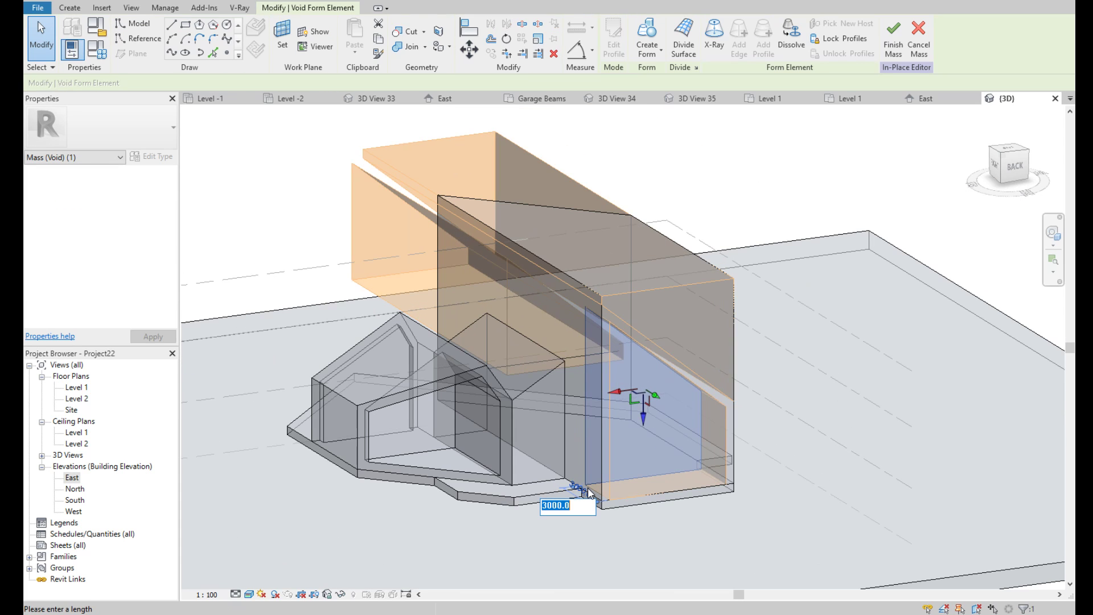
Confirm the 3000 void depth and orbit to check the hollowed tall wing
key(Return)
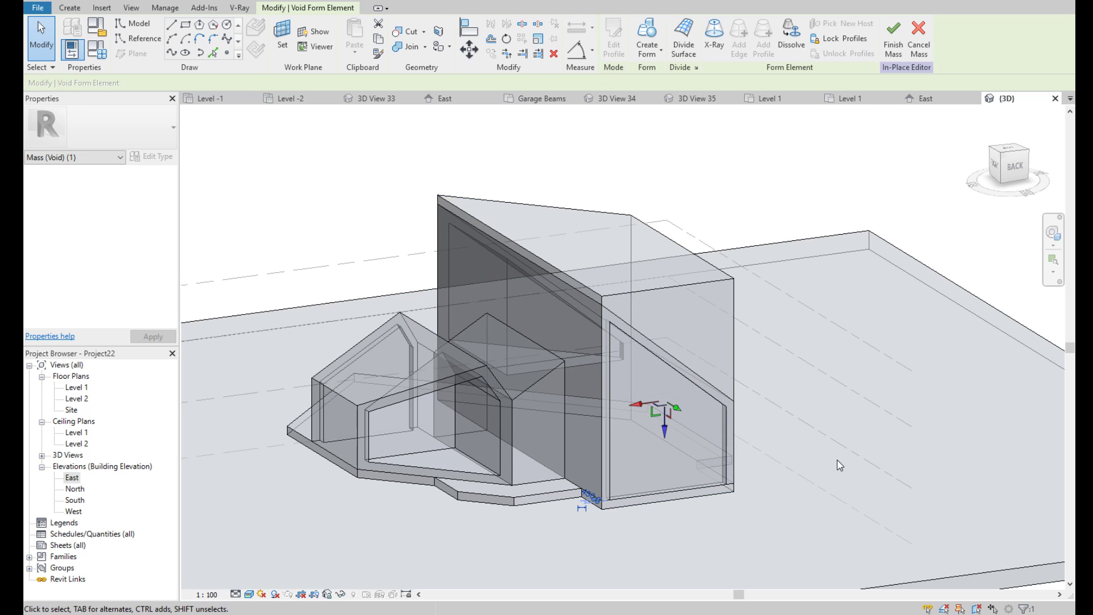
key(Escape)
shift+middle_drag(636, 435, 572, 376)
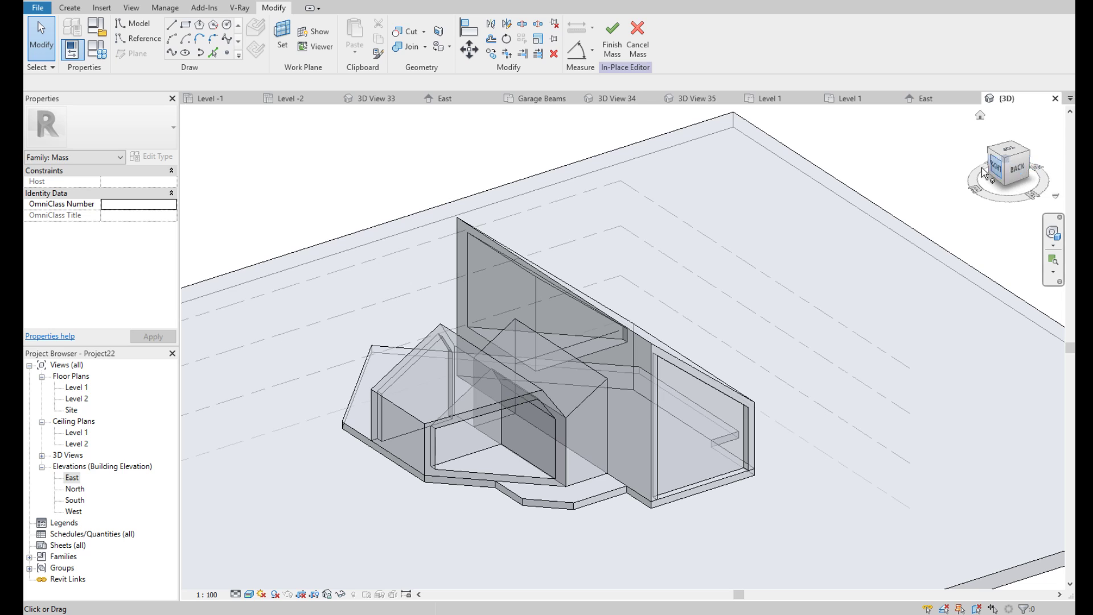
Inspect the hollowed wing's thin walls from several angles, then finish the mass
scroll(625, 382, up, 3)
scroll(601, 376, up, 1)
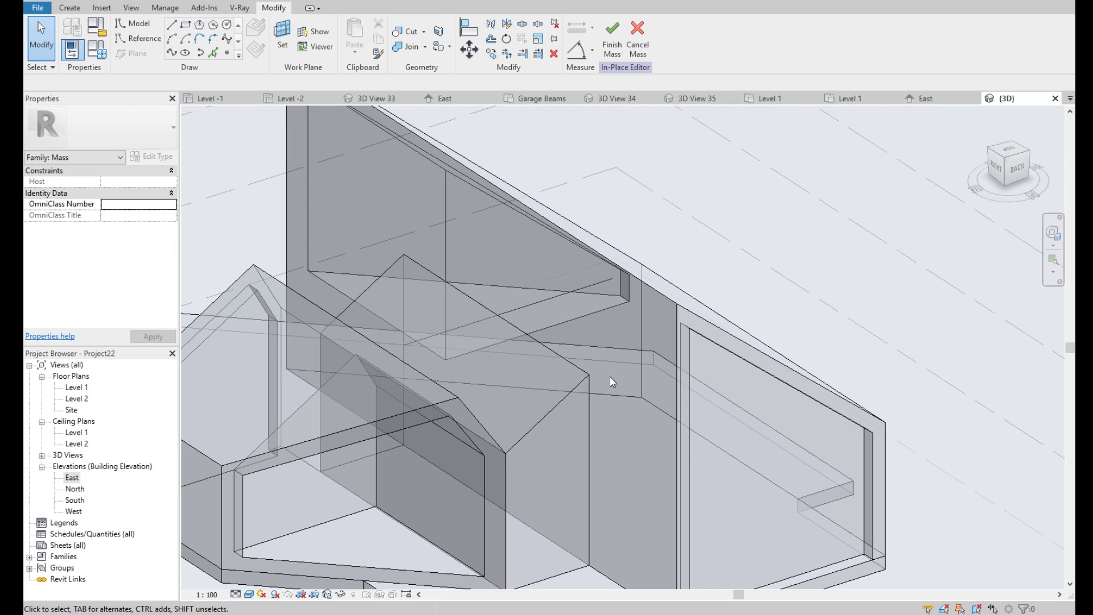
scroll(695, 381, down, 5)
scroll(643, 408, up, 4)
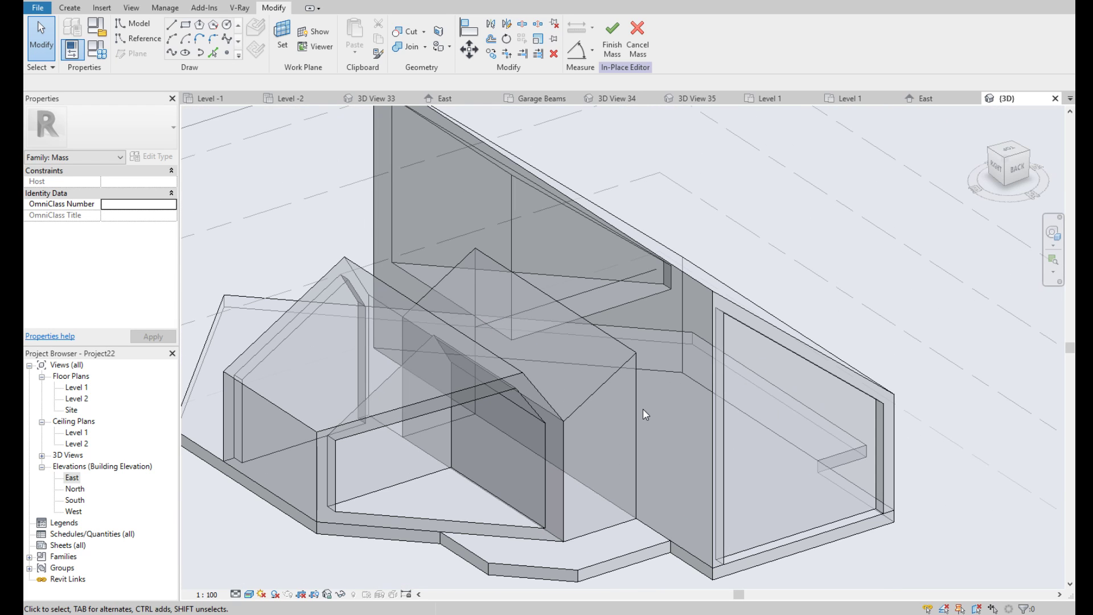
scroll(643, 409, down, 3)
mouse_move(644, 408)
shift+middle_down()
mouse_move(712, 398)
mouse_move(718, 422)
shift+middle_up()
click(1006, 165)
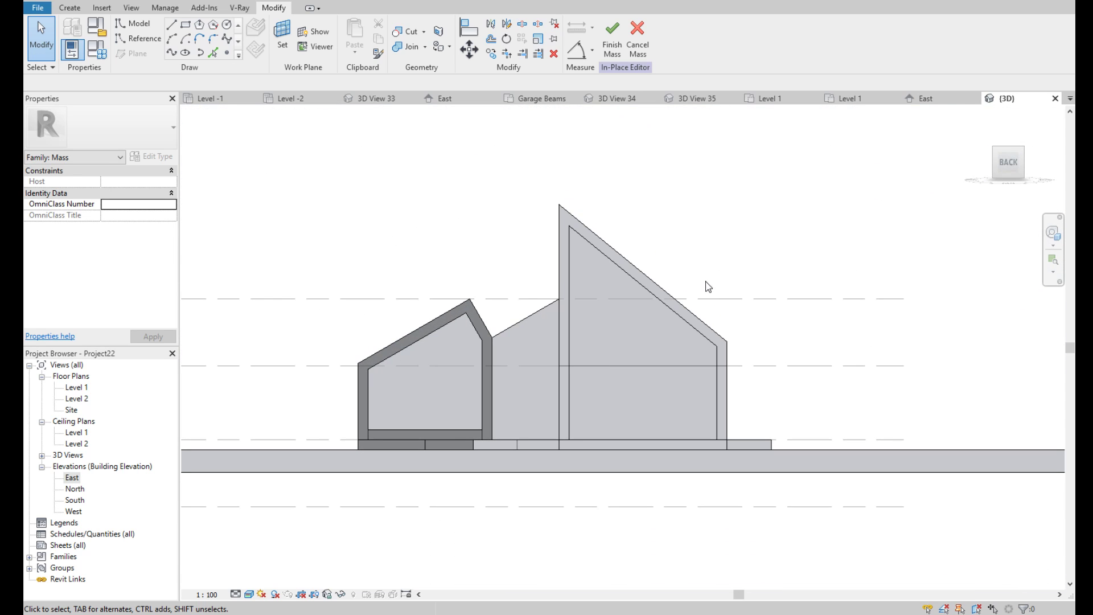
click(1003, 170)
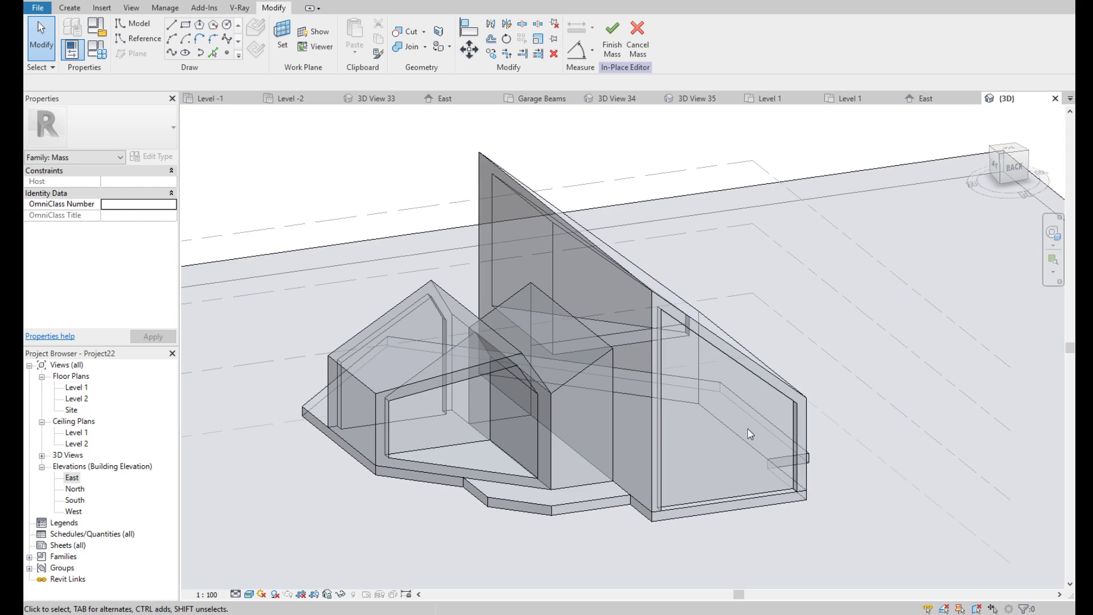
shift+middle_drag(747, 429, 587, 419)
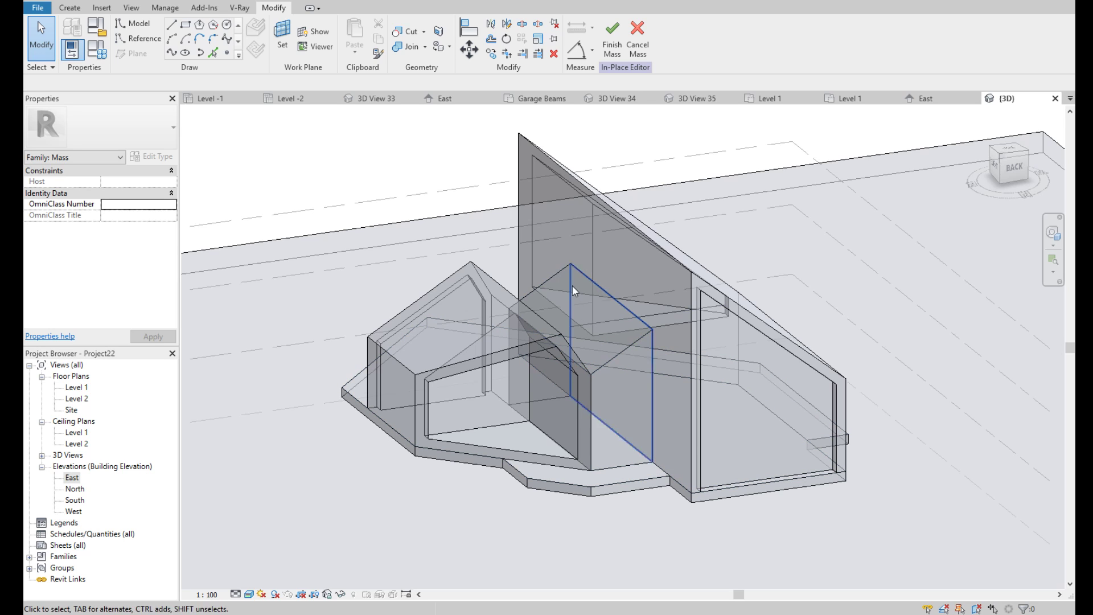
click(607, 49)
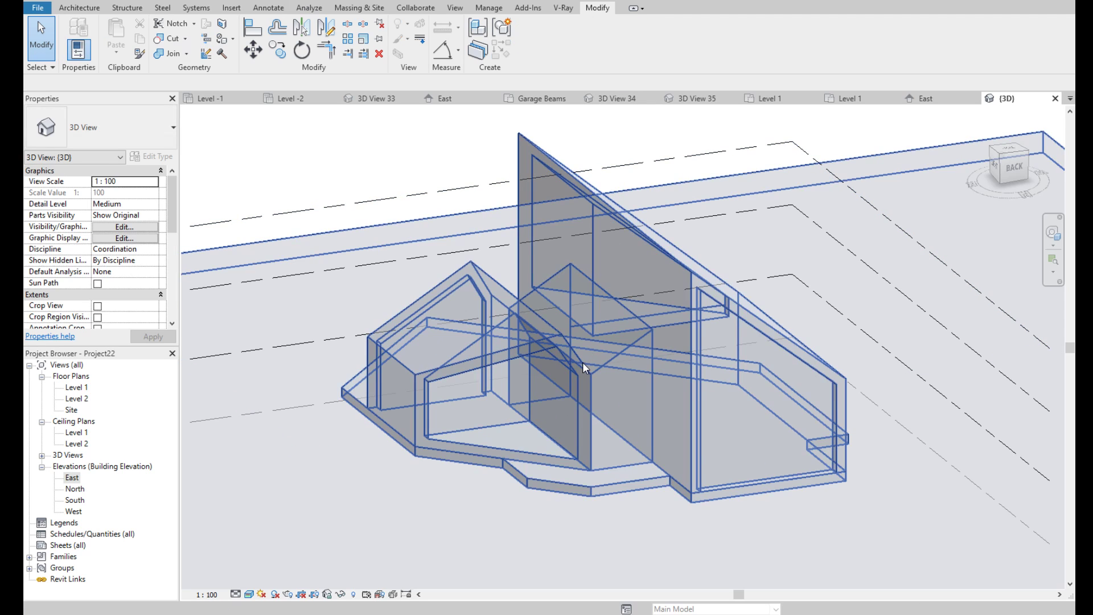
scroll(582, 362, up, 1)
drag(1015, 172, 939, 188)
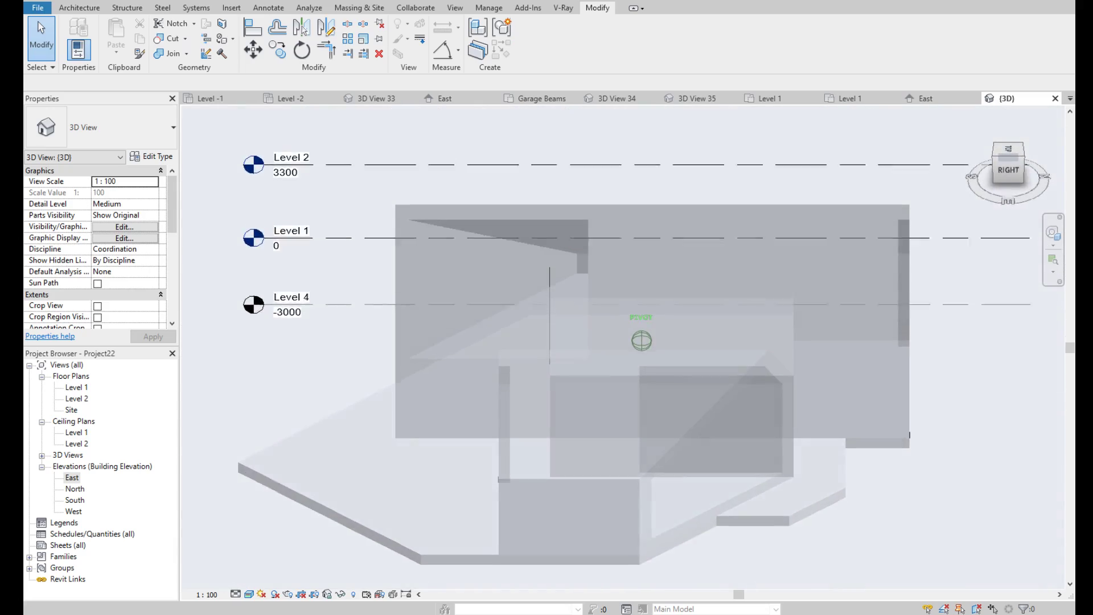
shift+middle_drag(642, 340, 646, 342)
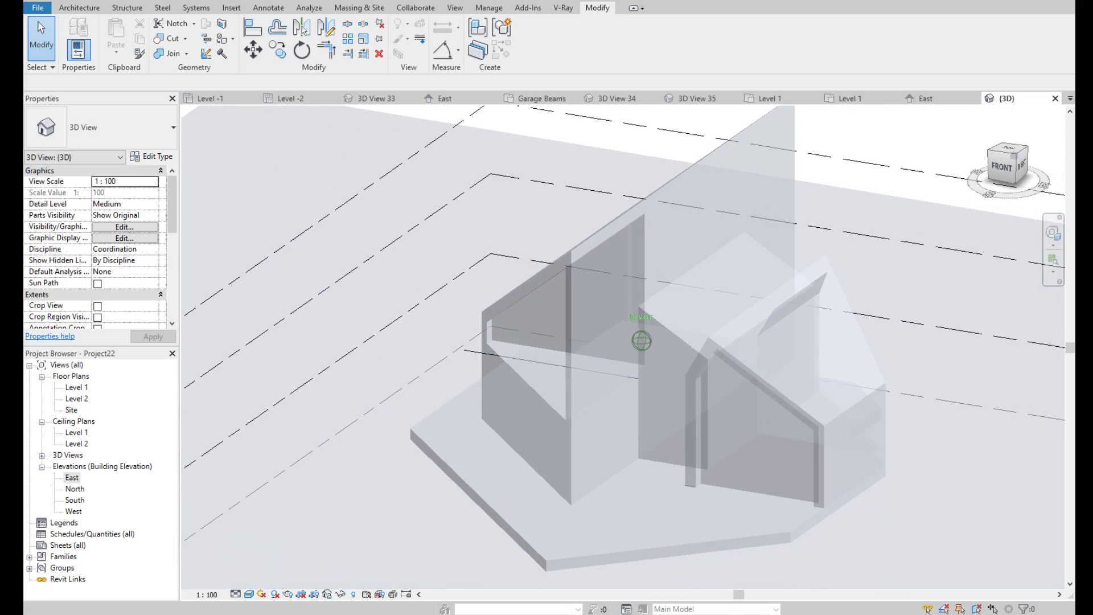
scroll(444, 361, down, 3)
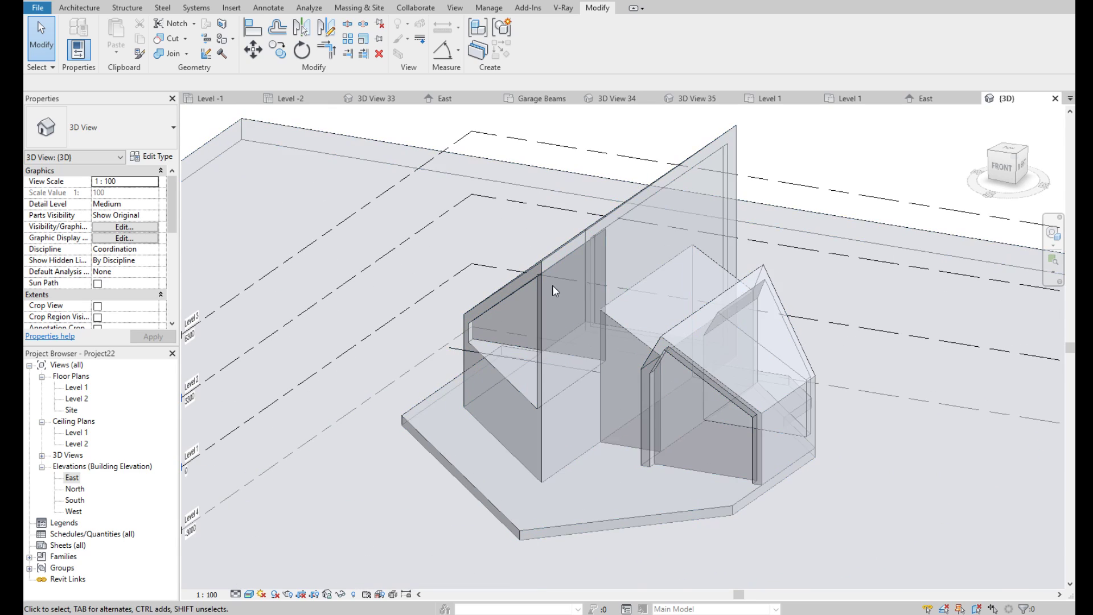
scroll(682, 378, up, 1)
click(1012, 170)
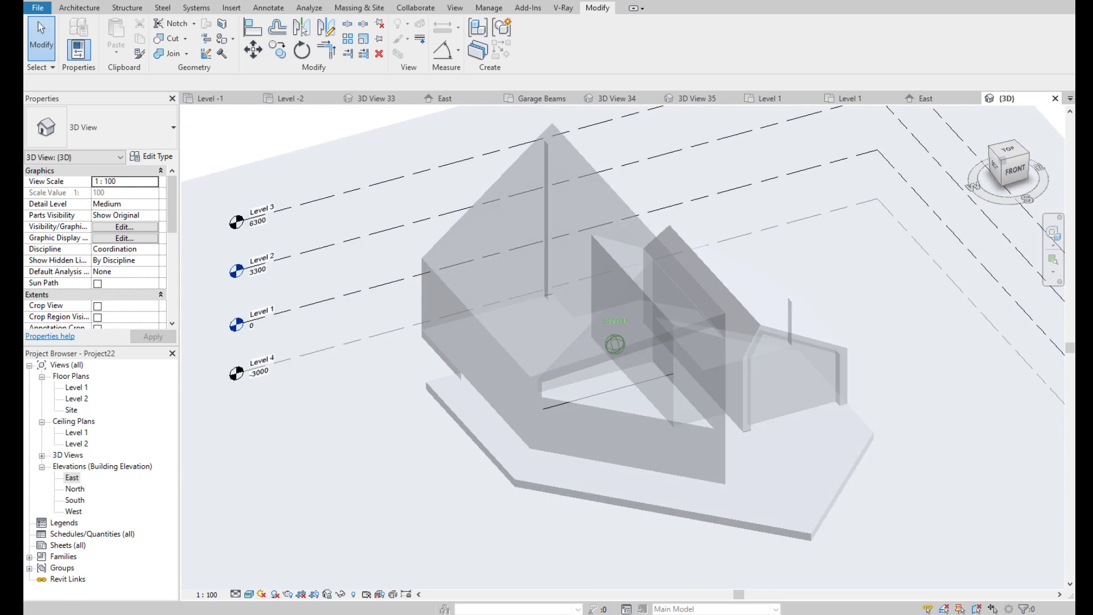
mouse_move(641, 341)
shift+middle_down()
mouse_move(660, 343)
mouse_move(586, 338)
mouse_move(597, 313)
mouse_move(618, 342)
shift+middle_up()
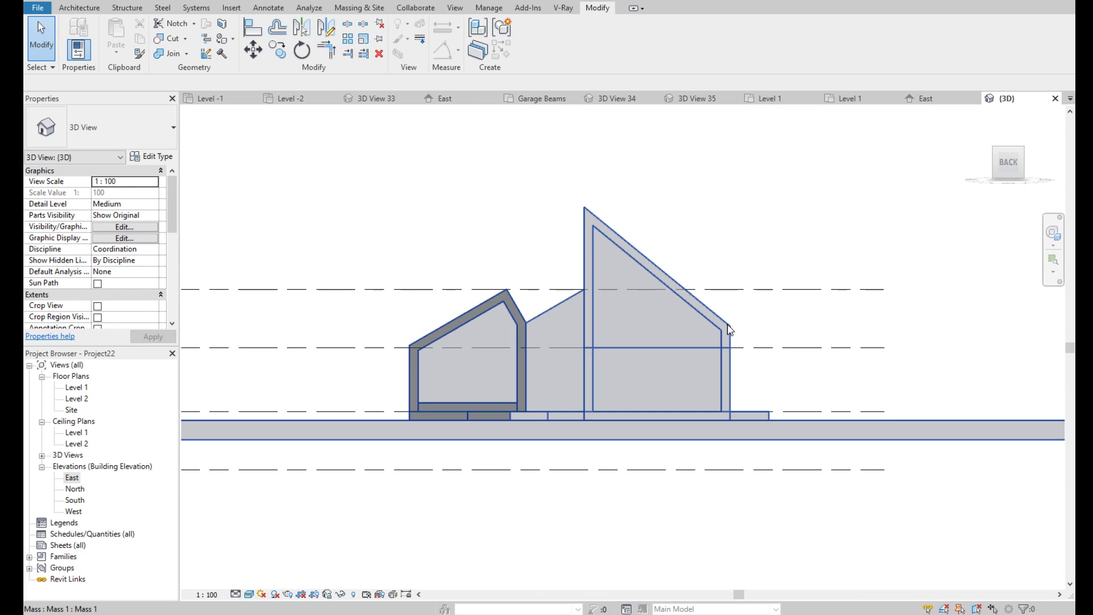
mouse_move(615, 344)
shift+middle_down()
mouse_move(632, 387)
mouse_move(618, 342)
shift+middle_up()
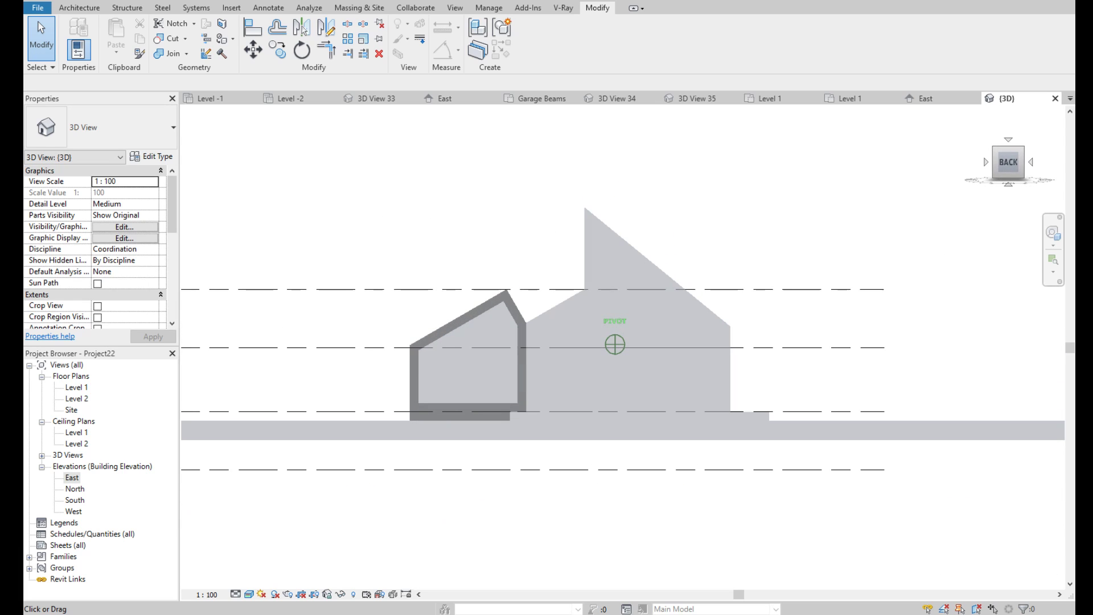
scroll(741, 328, up, 3)
scroll(740, 328, up, 2)
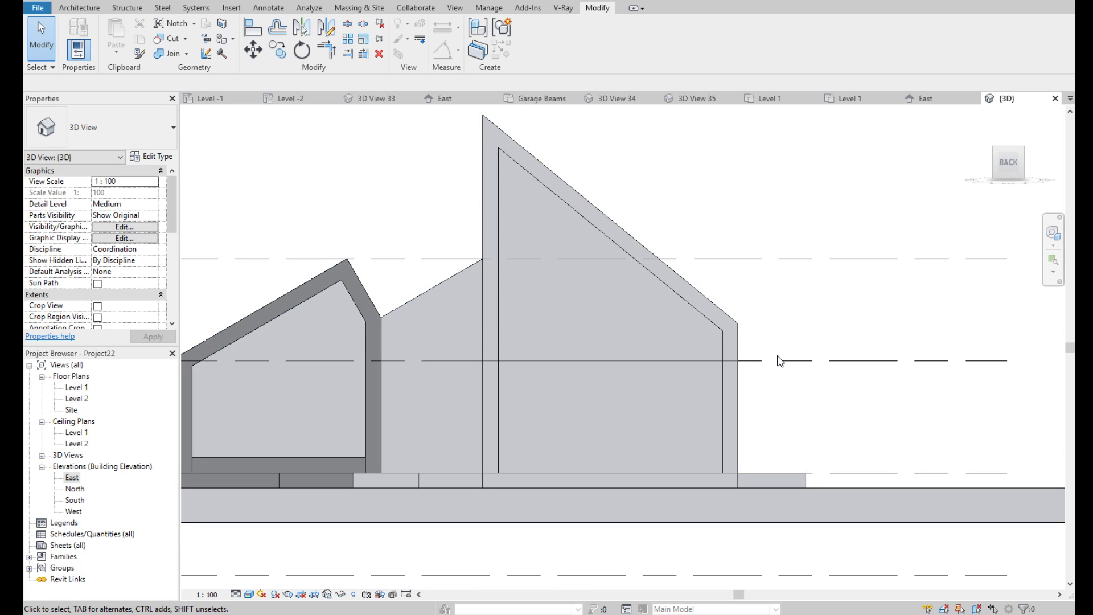
scroll(799, 376, down, 3)
mouse_move(666, 314)
shift+middle_down()
mouse_move(643, 341)
mouse_move(615, 330)
shift+middle_up()
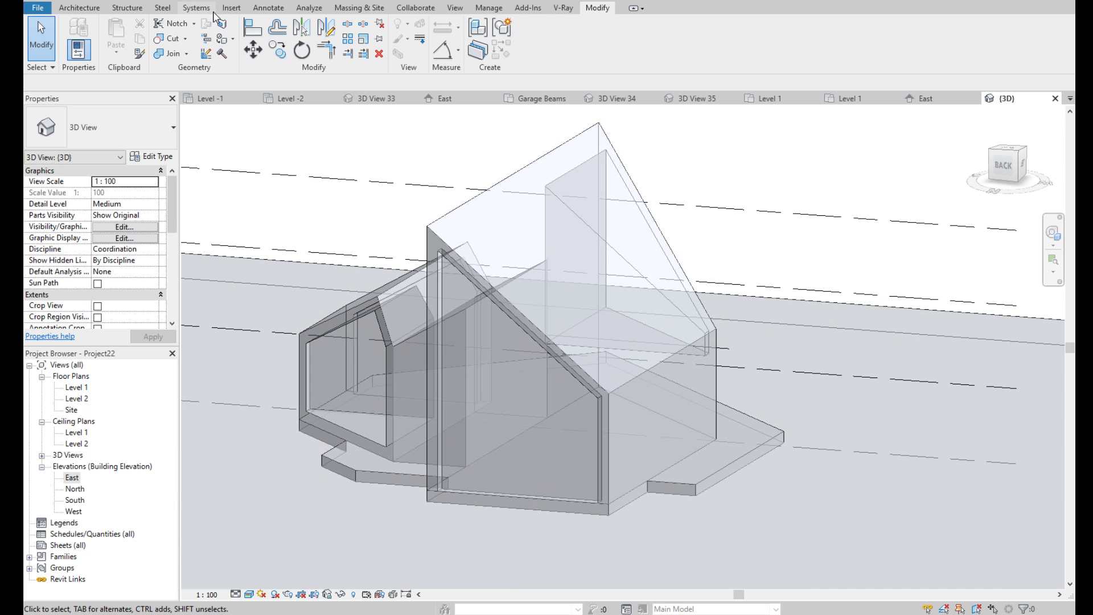
double_click(558, 158)
Set the tall wing's back face as work plane and start a model line at its corner
click(1009, 168)
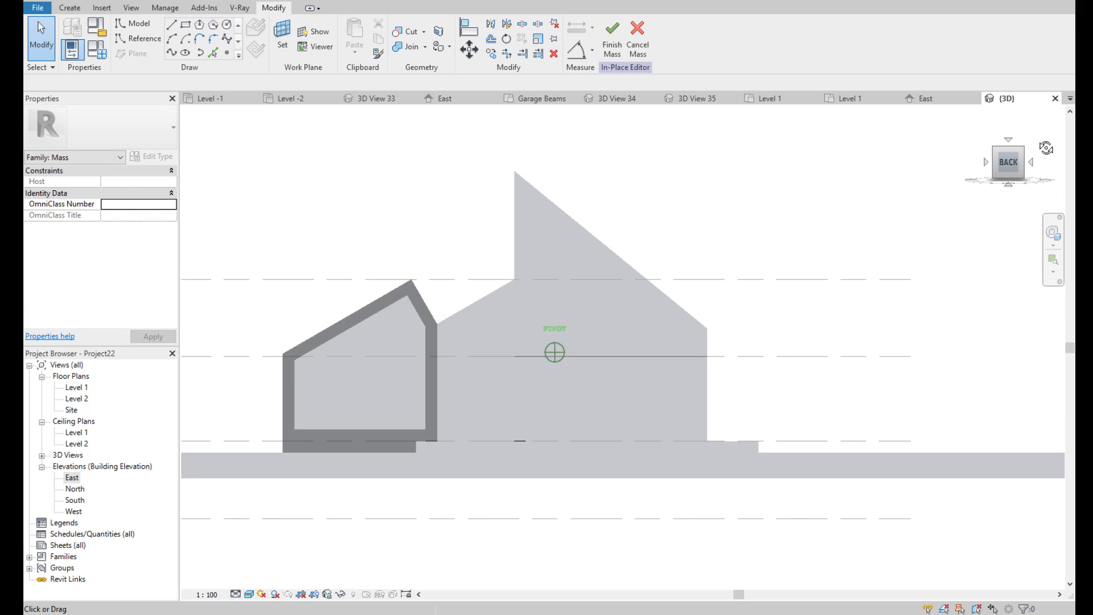
click(276, 26)
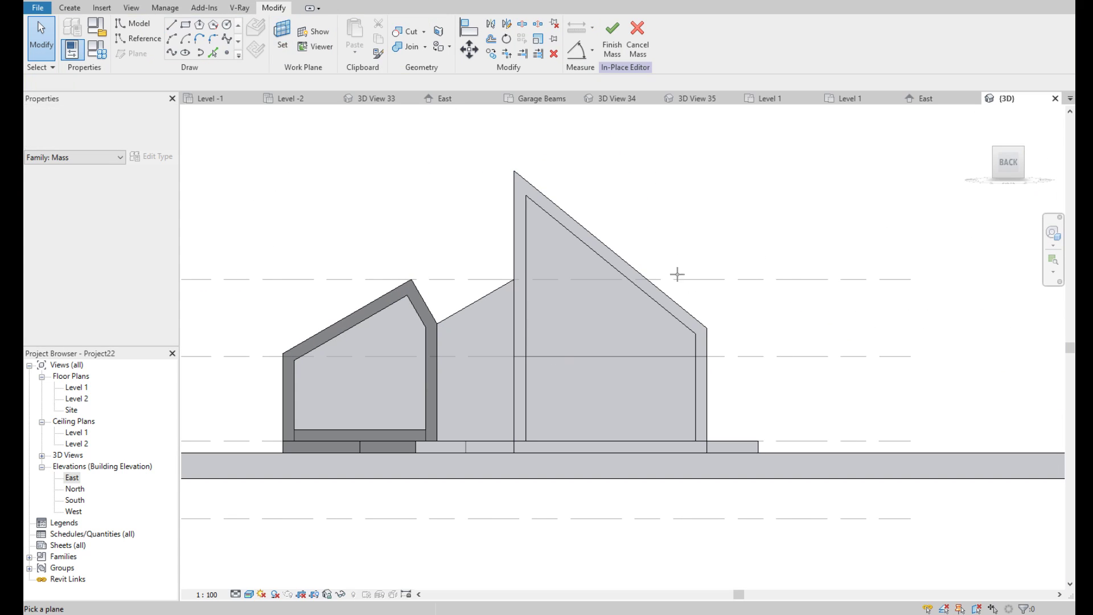
click(664, 310)
drag(1008, 162, 922, 177)
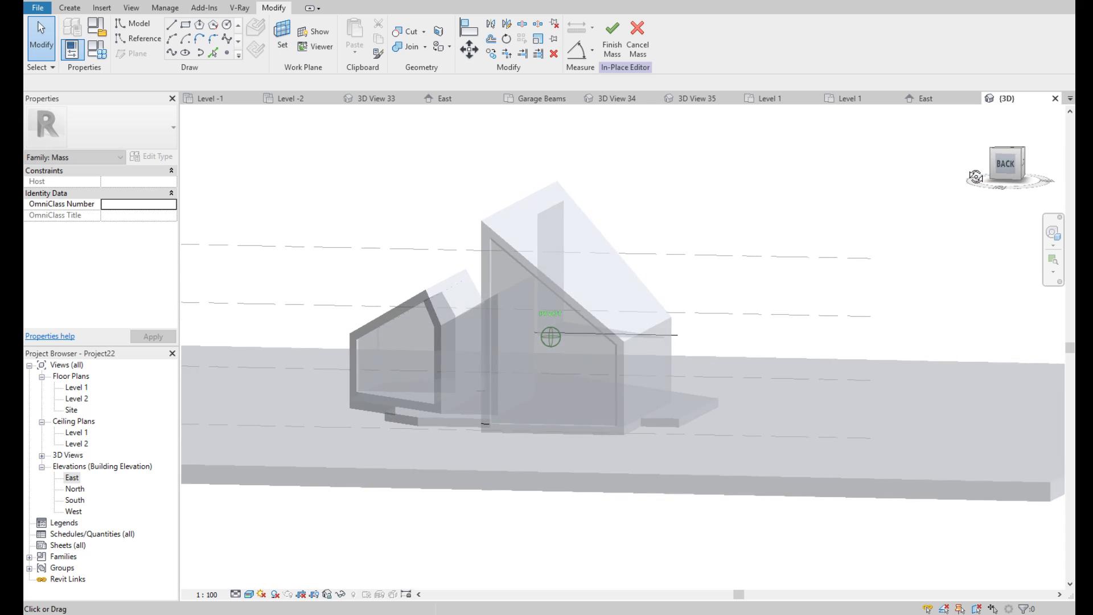
click(171, 24)
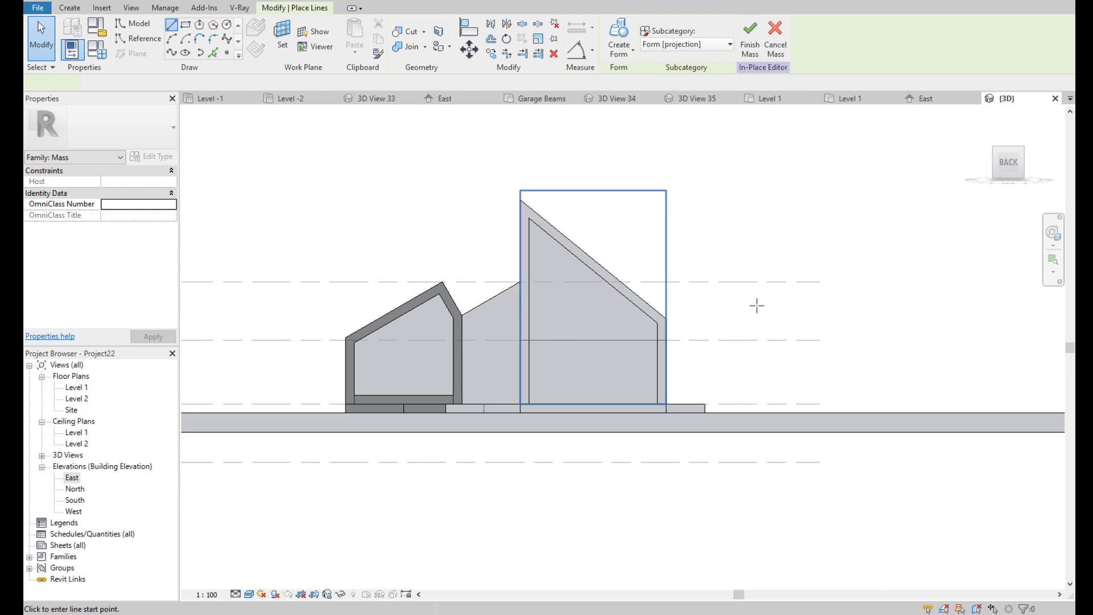
scroll(751, 307, up, 2)
click(617, 324)
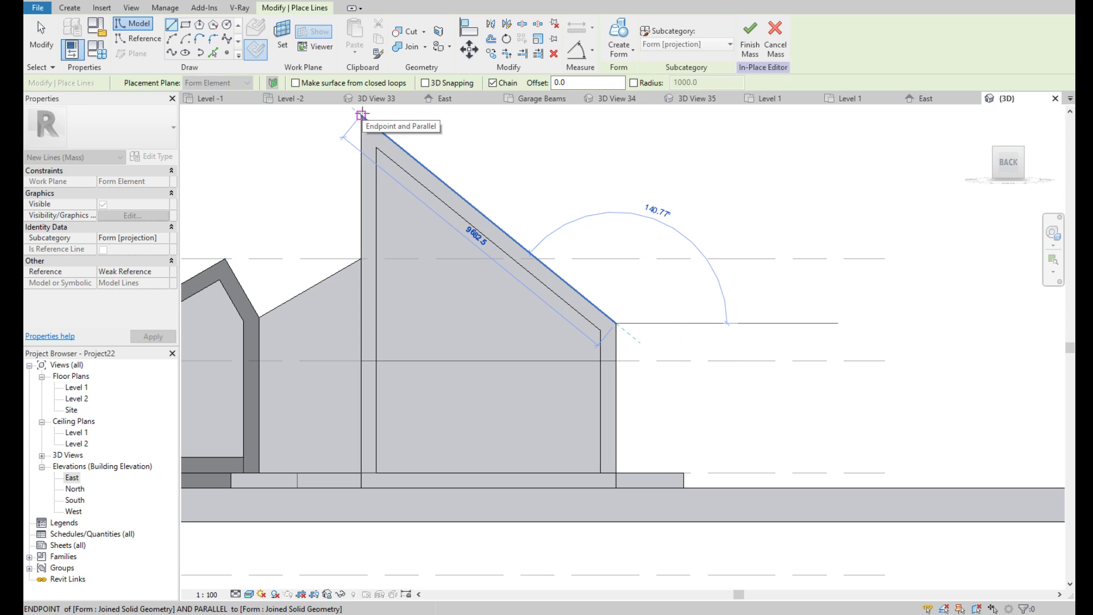
Trace a line along the roof slope and draw a horizontal line under it at the eave
click(362, 114)
key(Escape)
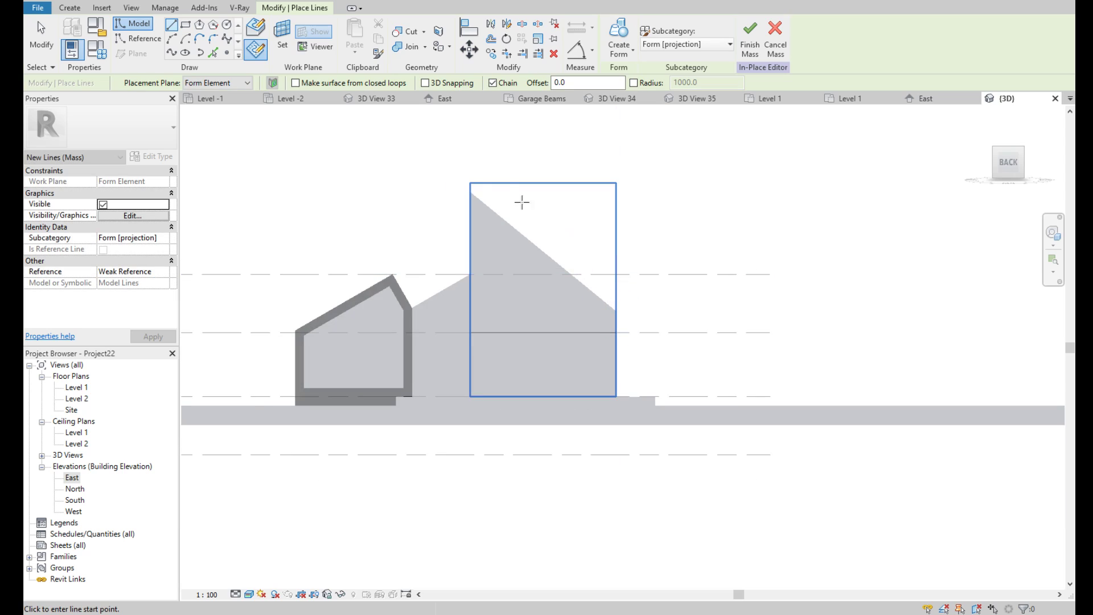
key(Escape)
click(498, 256)
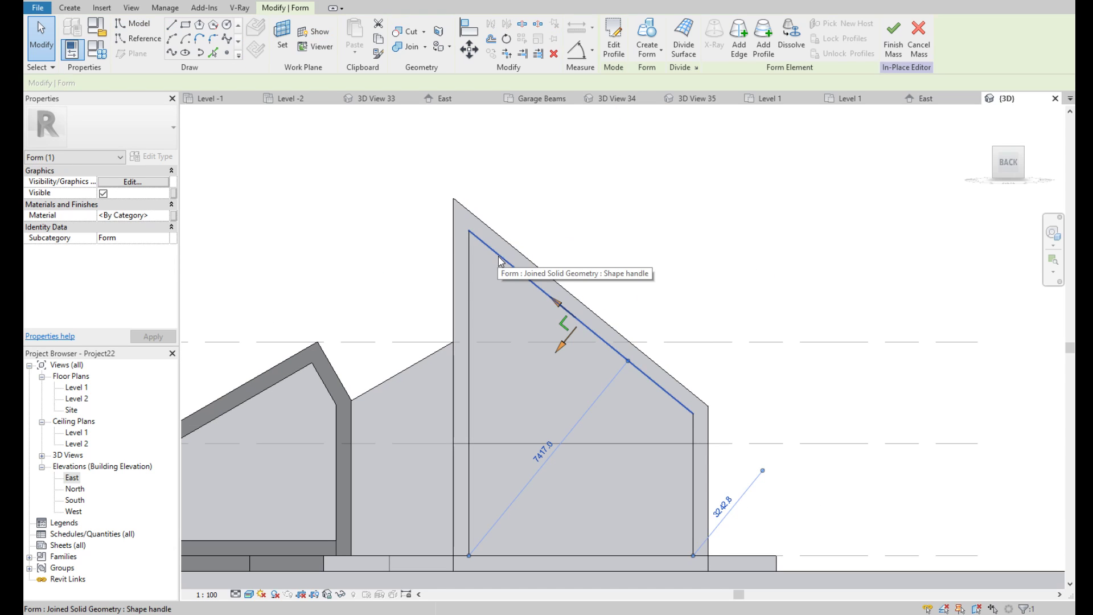
click(173, 26)
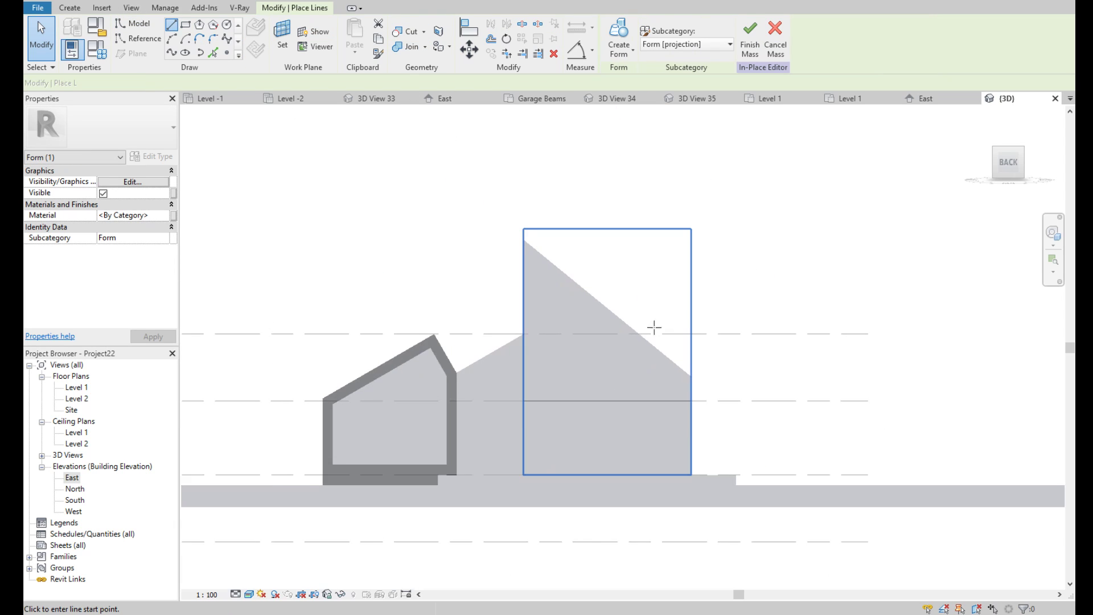
click(685, 390)
click(599, 390)
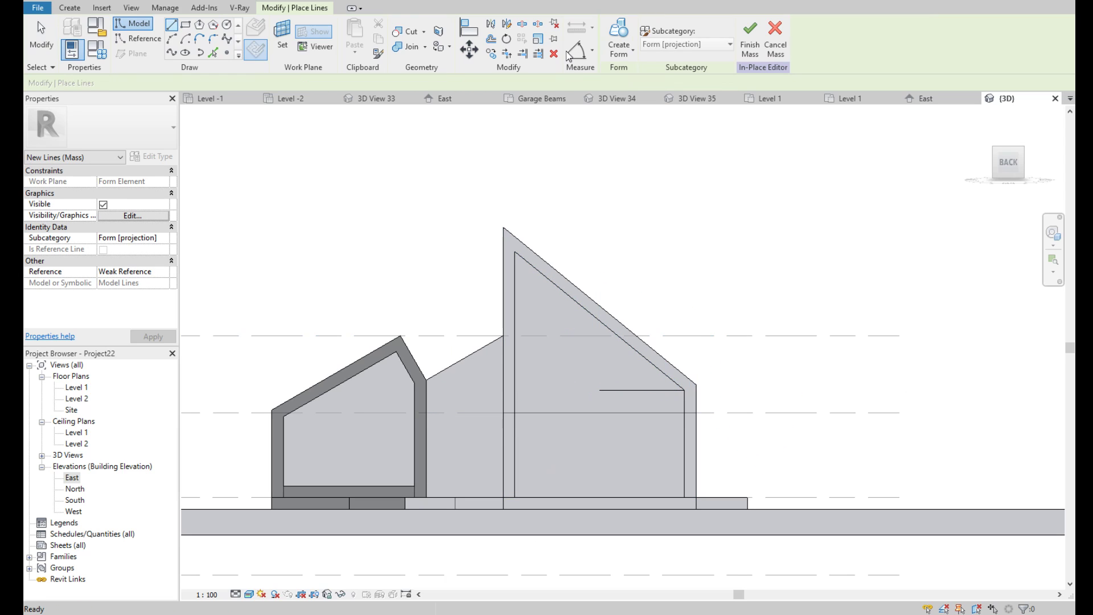
Measure the roof pitch as 39.23° with an angular dimension against the horizontal line
click(592, 49)
click(645, 40)
click(643, 390)
click(661, 370)
scroll(658, 377, up, 2)
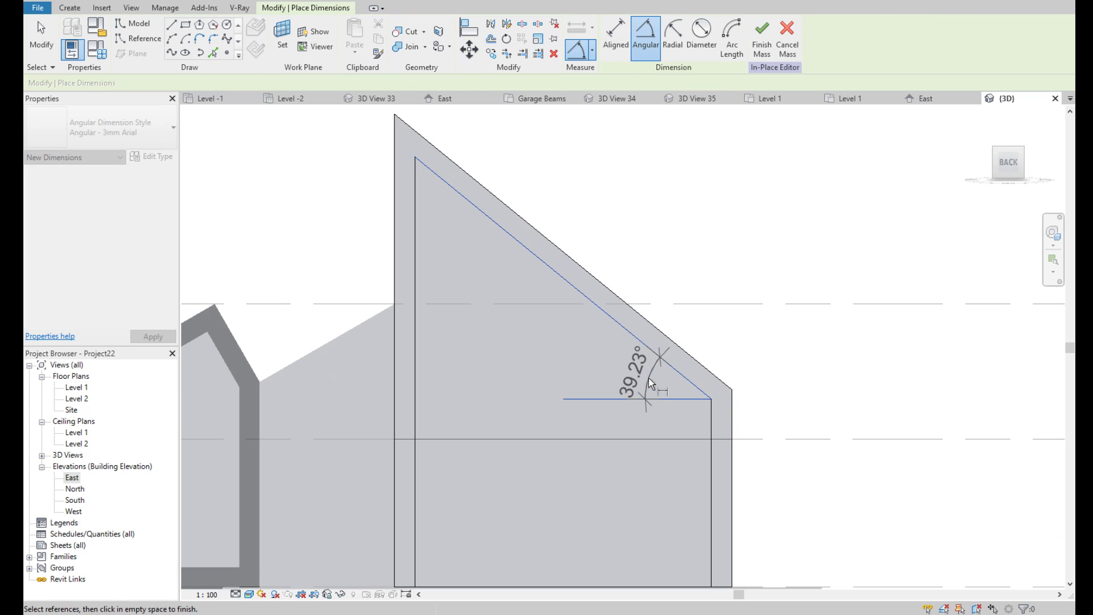
scroll(725, 371, down, 2)
scroll(399, 385, down, 1)
key(Escape)
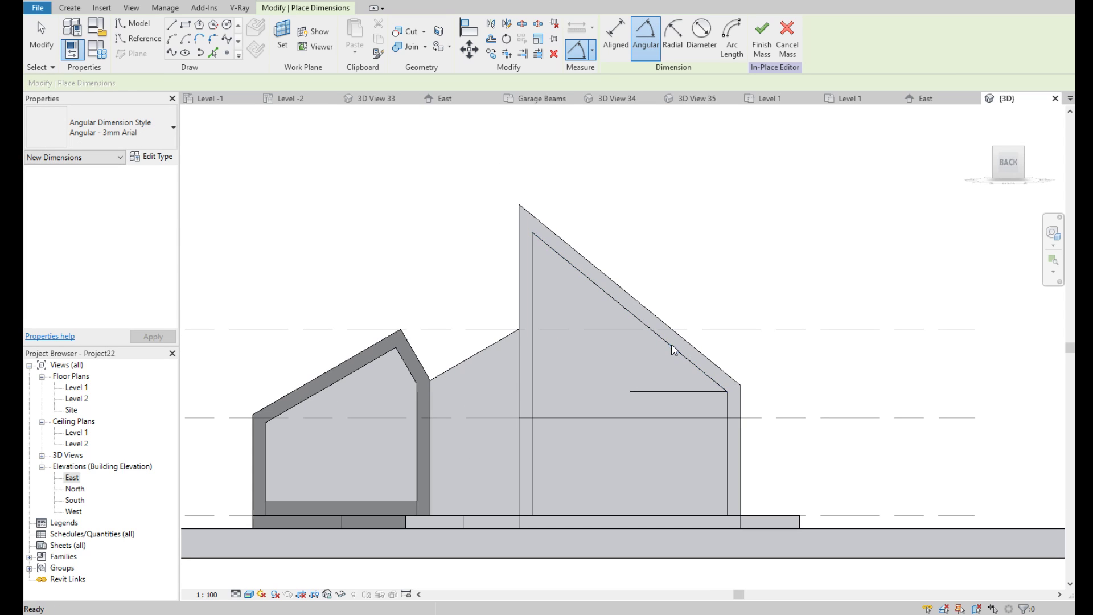
key(Escape)
shift+middle_drag(673, 349, 601, 389)
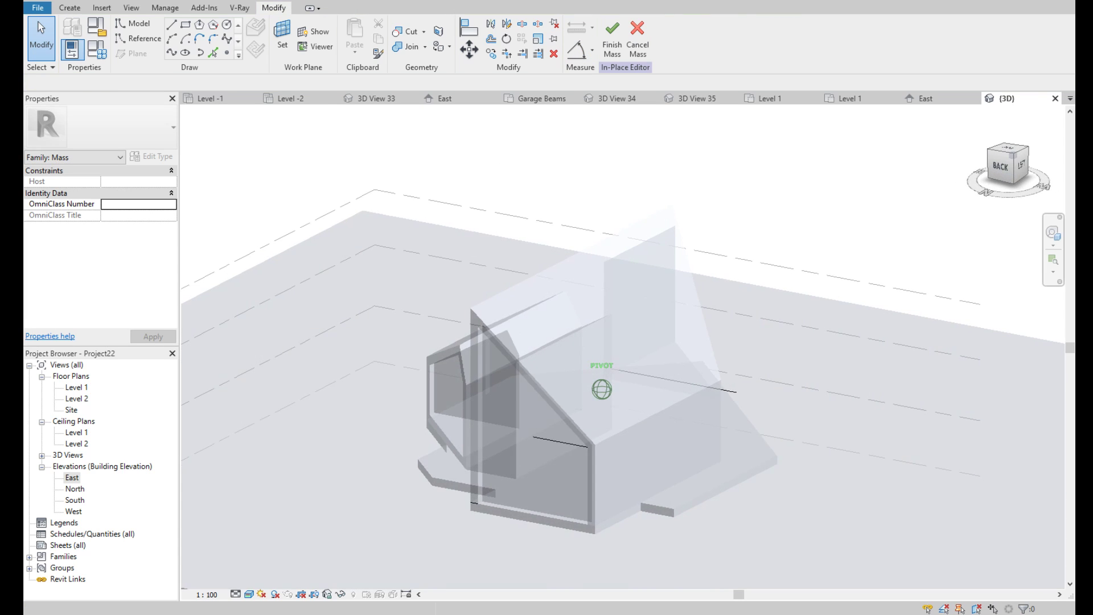
Inspect the new horizontal line and orbit back to a flat side elevation
click(565, 445)
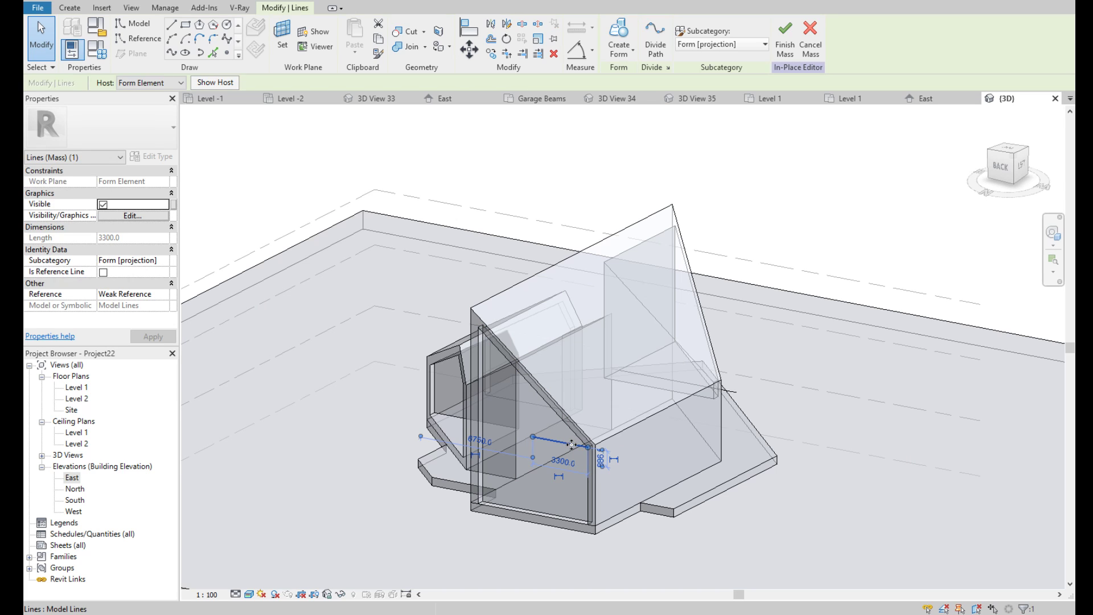
key(Escape)
scroll(522, 407, up, 2)
scroll(523, 408, down, 3)
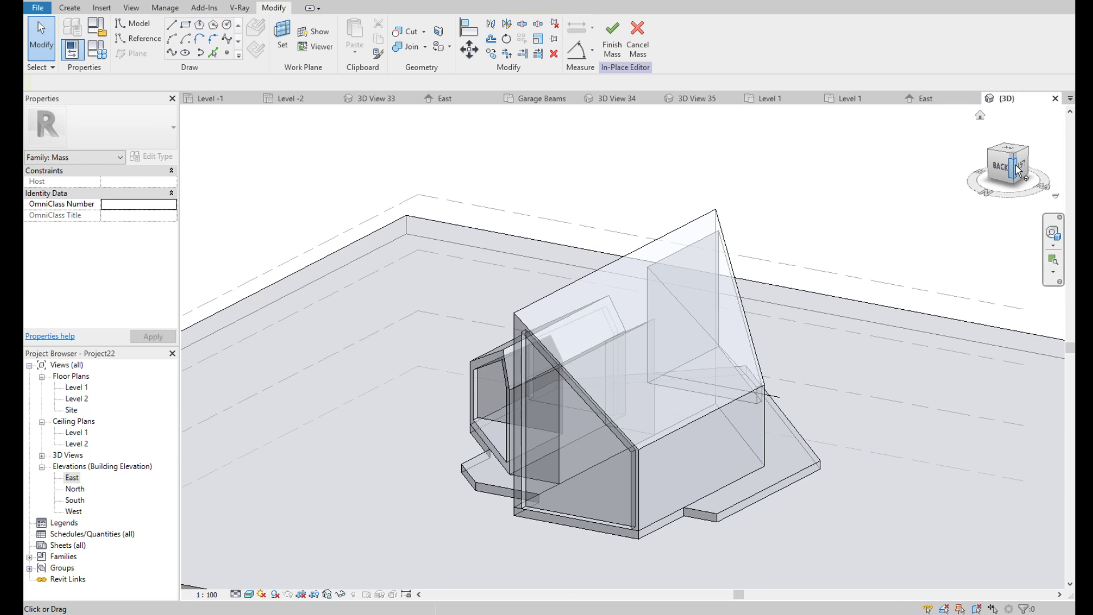
mouse_move(522, 408)
shift+middle_down()
mouse_move(515, 342)
mouse_move(501, 342)
shift+middle_up()
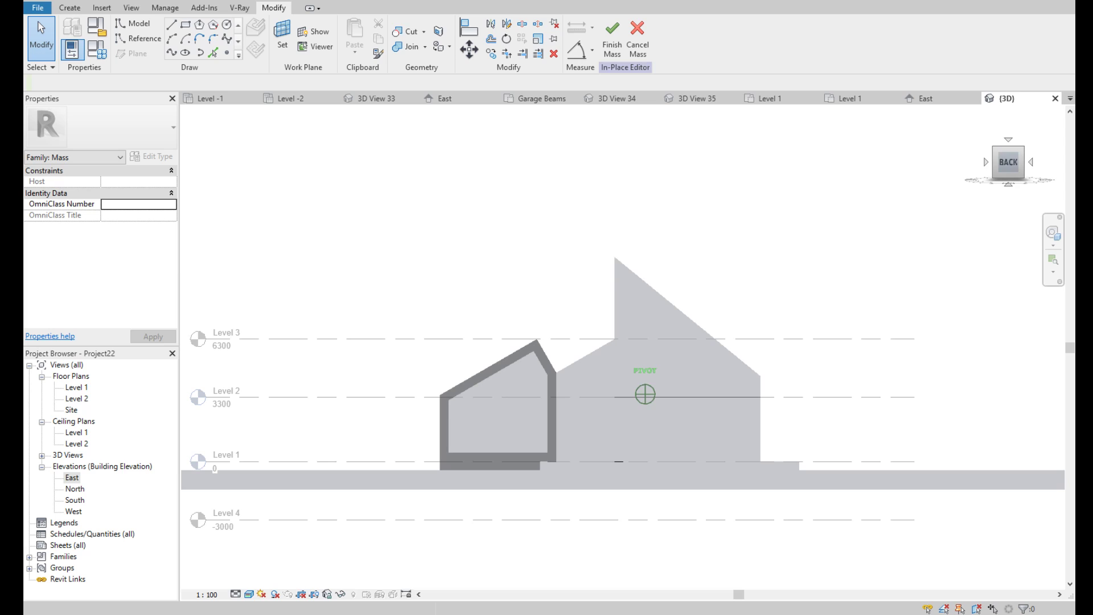
scroll(541, 310, up, 3)
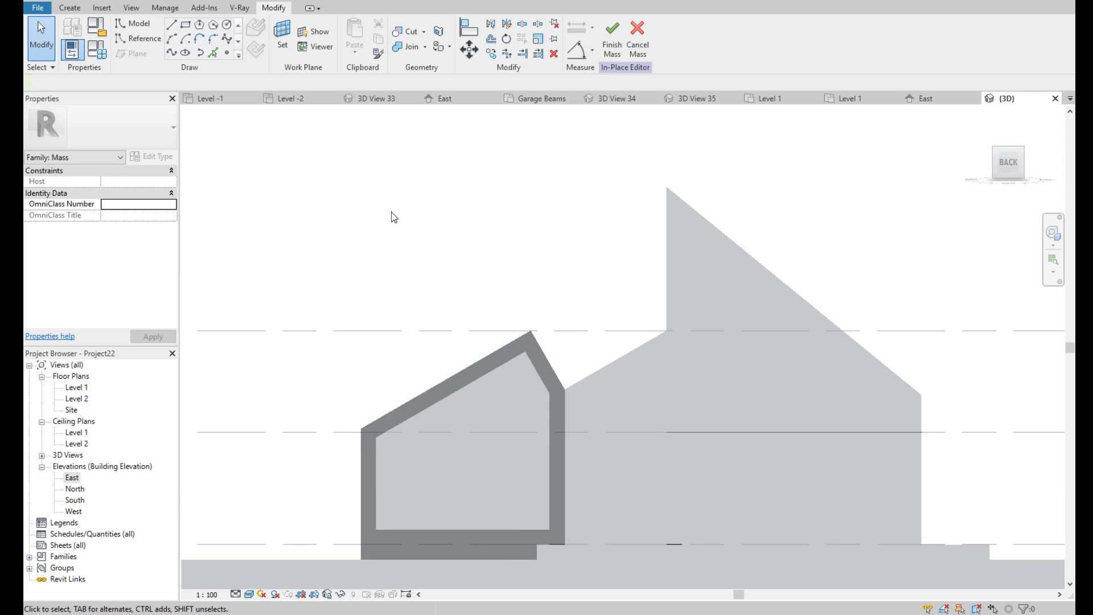
Draw a roughly 3100-long horizontal line inside the small gabled house, then try an angular dimension
click(172, 25)
scroll(384, 437, up, 2)
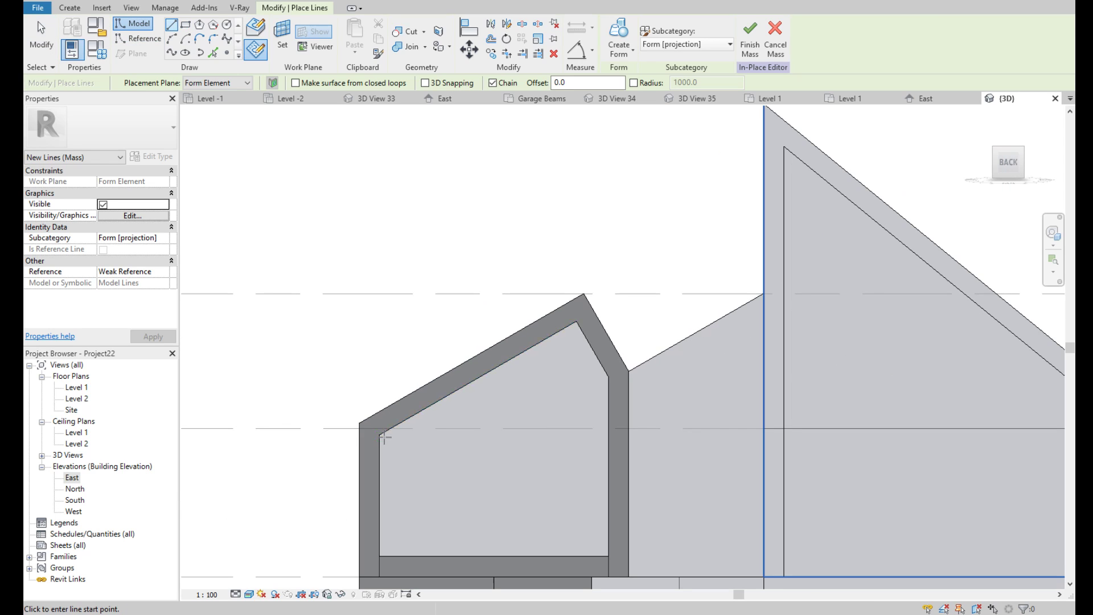
click(527, 434)
key(Escape)
click(577, 50)
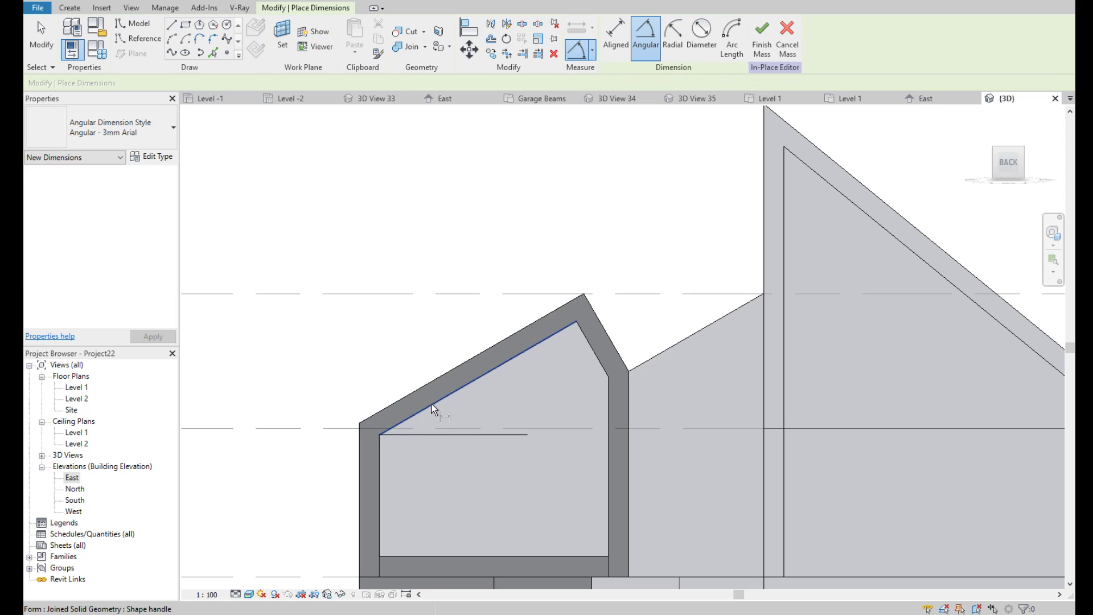
scroll(452, 419, down, 3)
scroll(432, 427, down, 1)
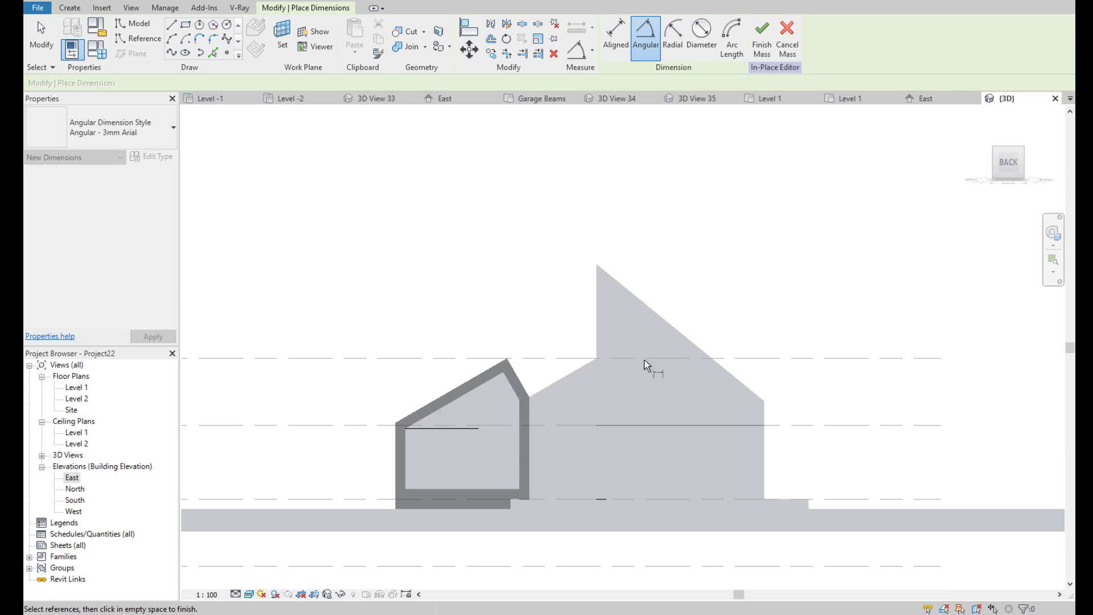
key(Escape)
key(Escape)
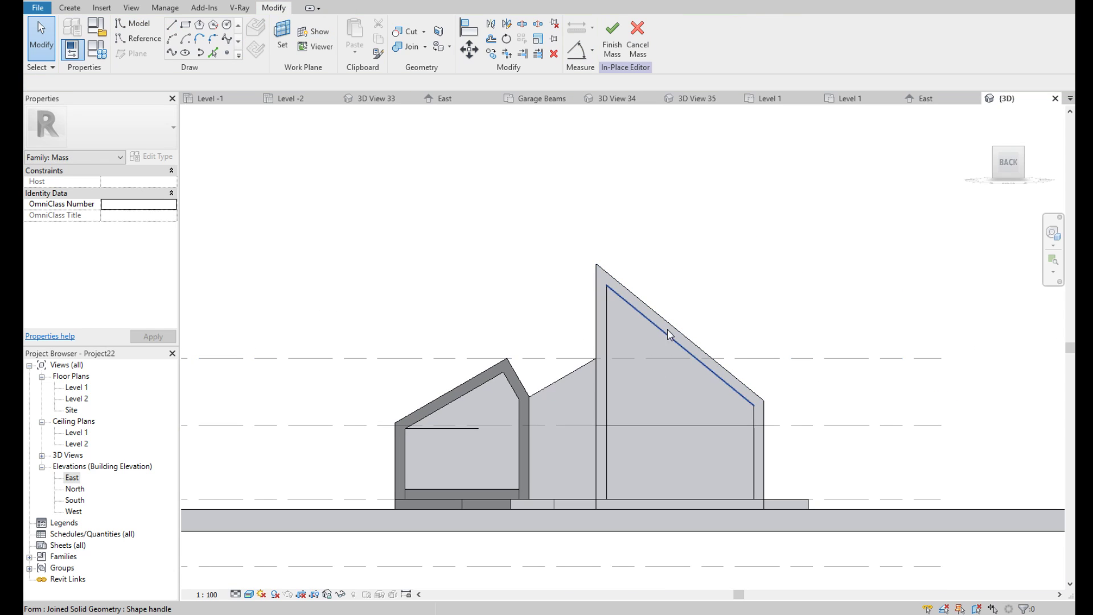
Check the tall mass's sloped roof edge and orbit to a tilted view from above
drag(1005, 171, 991, 177)
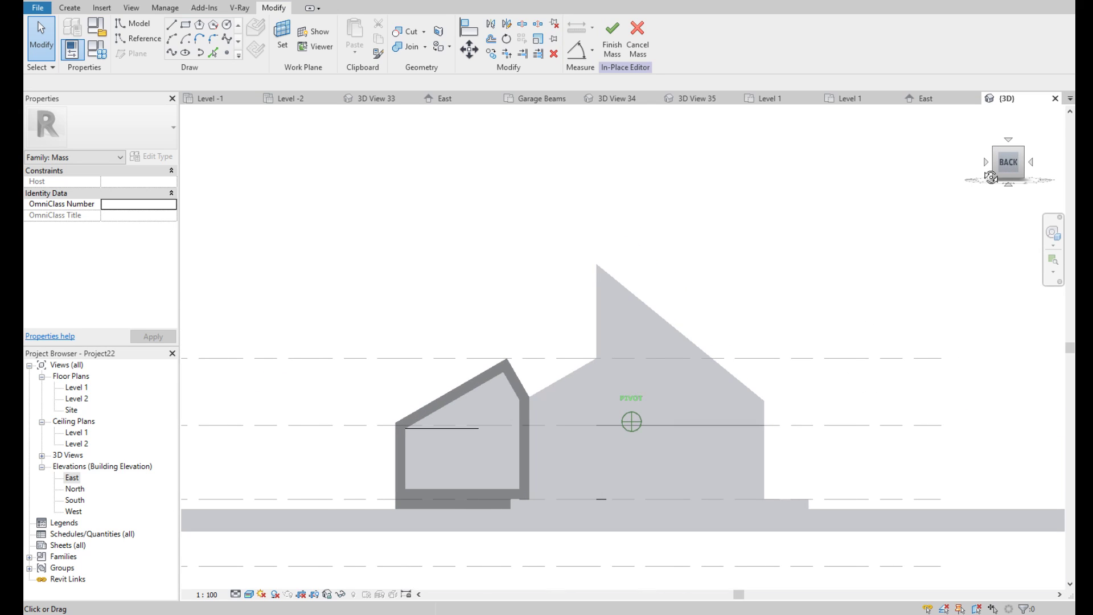
click(740, 385)
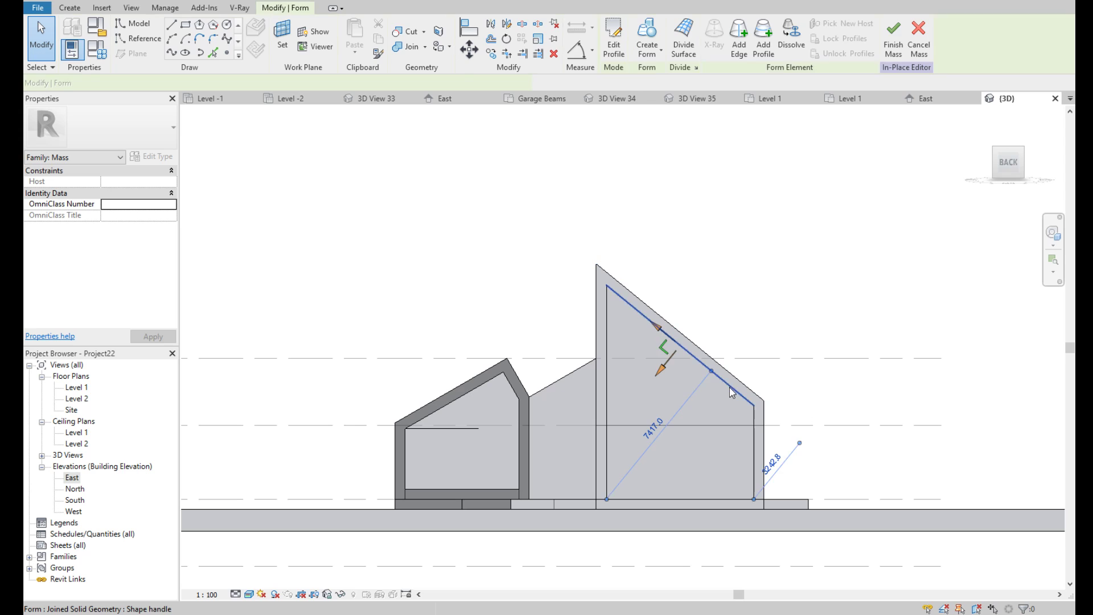
scroll(730, 387, down, 3)
click(994, 167)
drag(994, 166, 750, 374)
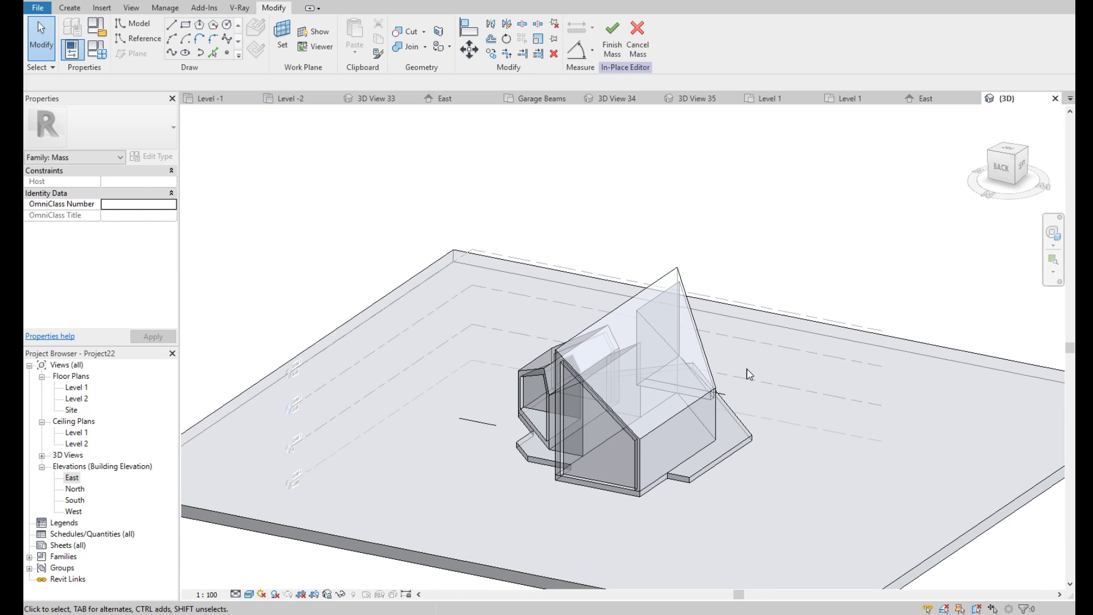
scroll(629, 406, up, 2)
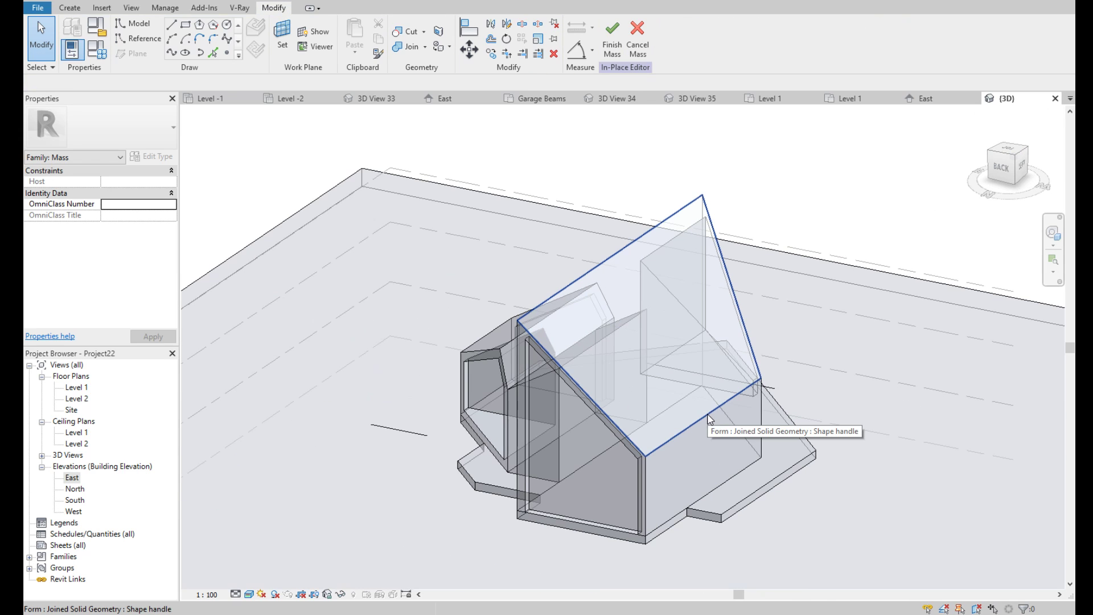
In the back elevation, draw a 3000 horizontal model line leftward from the tall mass's eave corner
click(1001, 168)
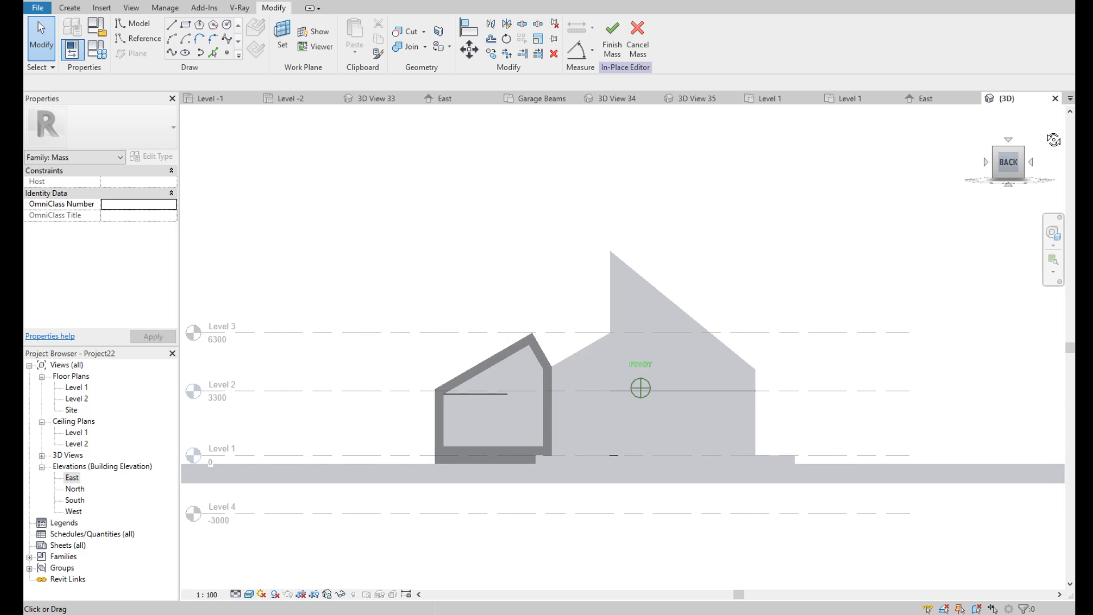
click(179, 28)
scroll(768, 366, up, 3)
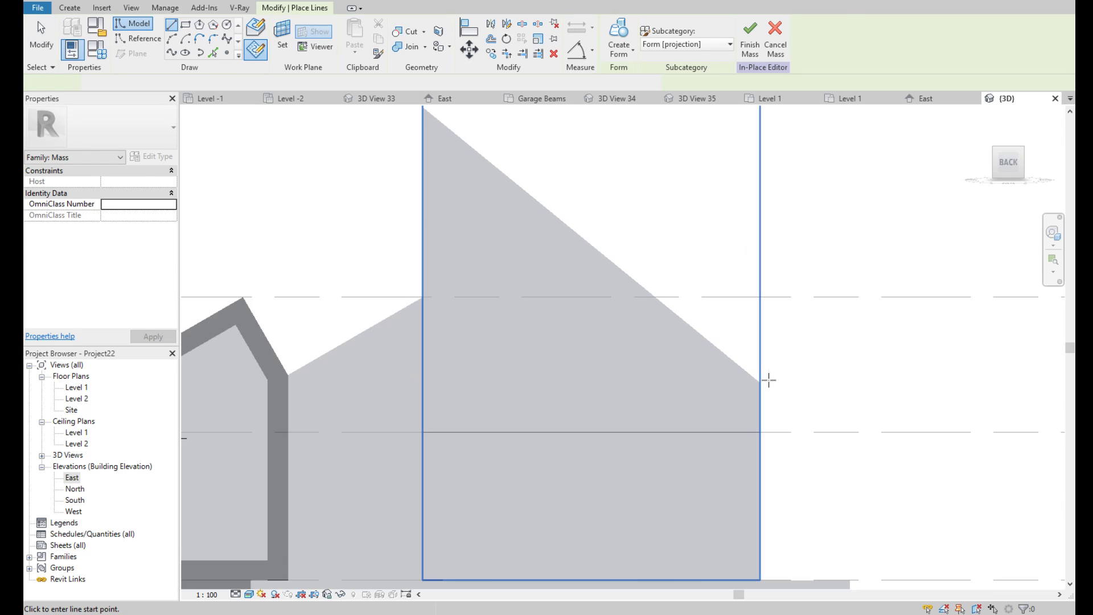
scroll(763, 380, up, 1)
click(757, 382)
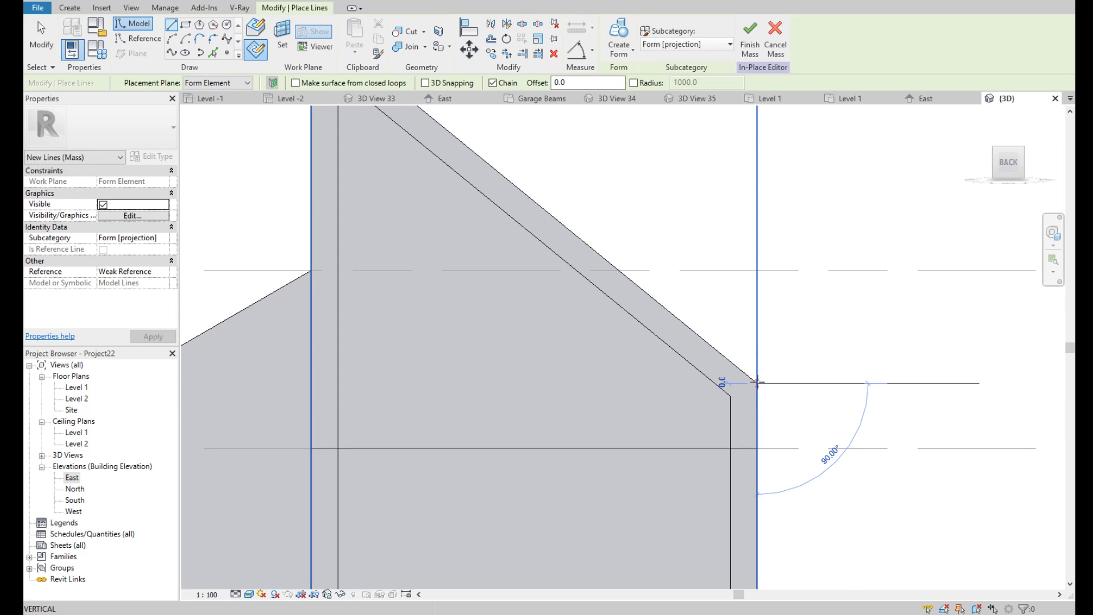
click(572, 382)
key(Escape)
key(Escape)
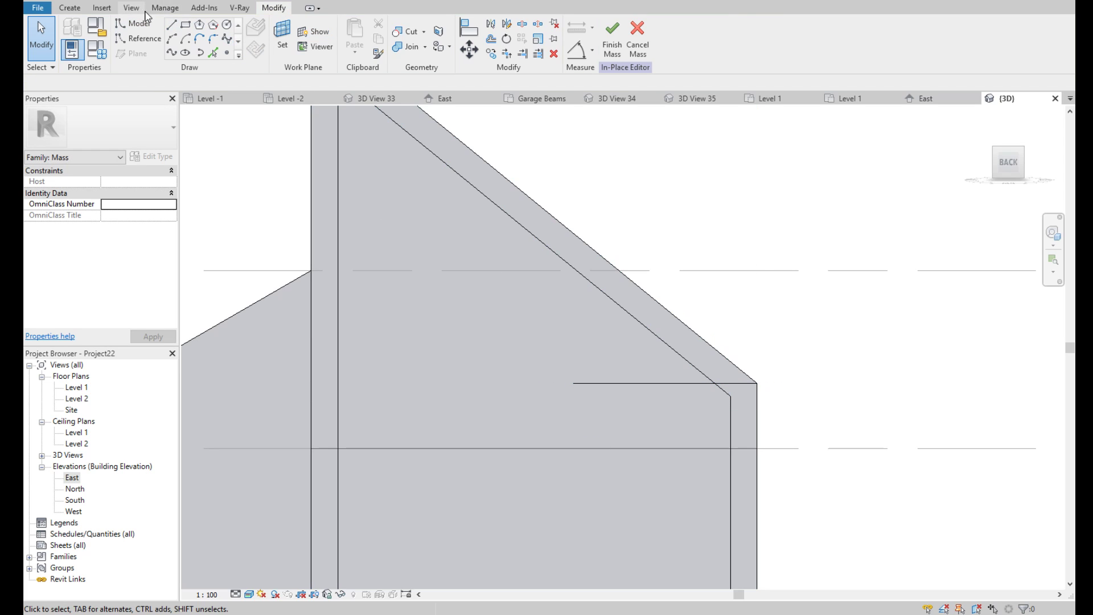
Draw a 12500 model line from the eave corner at 141°, along the roof slope past the peak
click(172, 27)
click(757, 382)
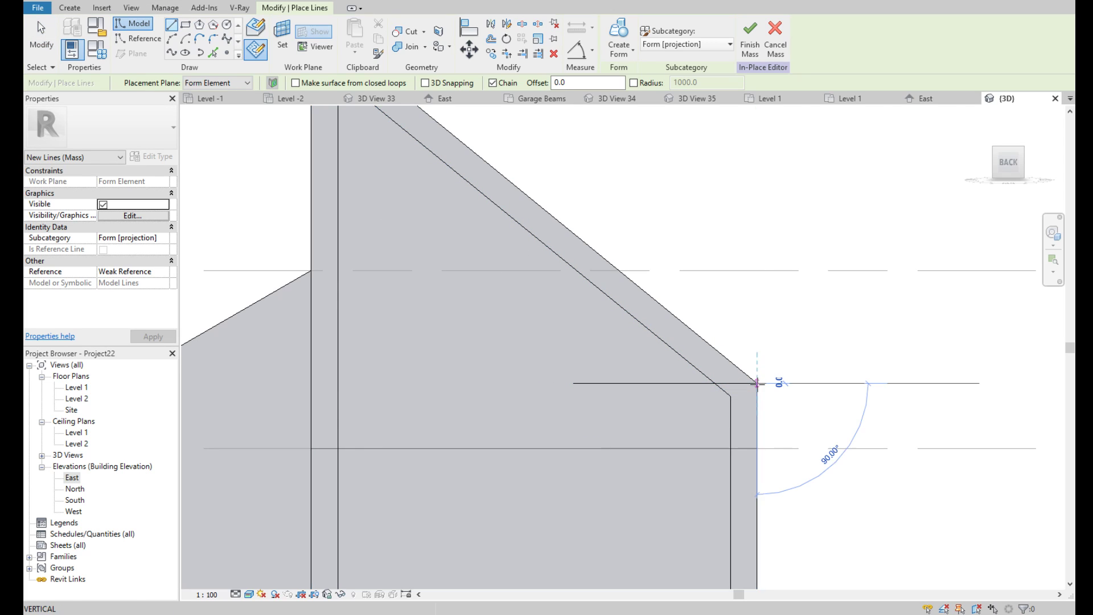
scroll(719, 338, down, 3)
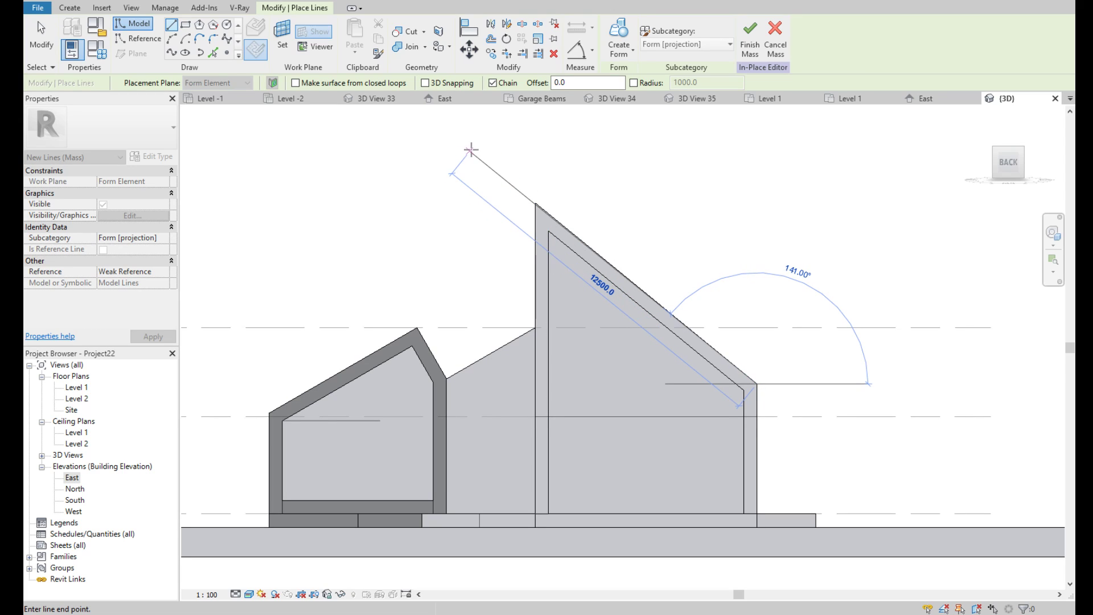
click(471, 150)
key(Escape)
key(Escape)
Orbit to an oblique 3D view and select the tall wedge-shaped form to check it
click(993, 172)
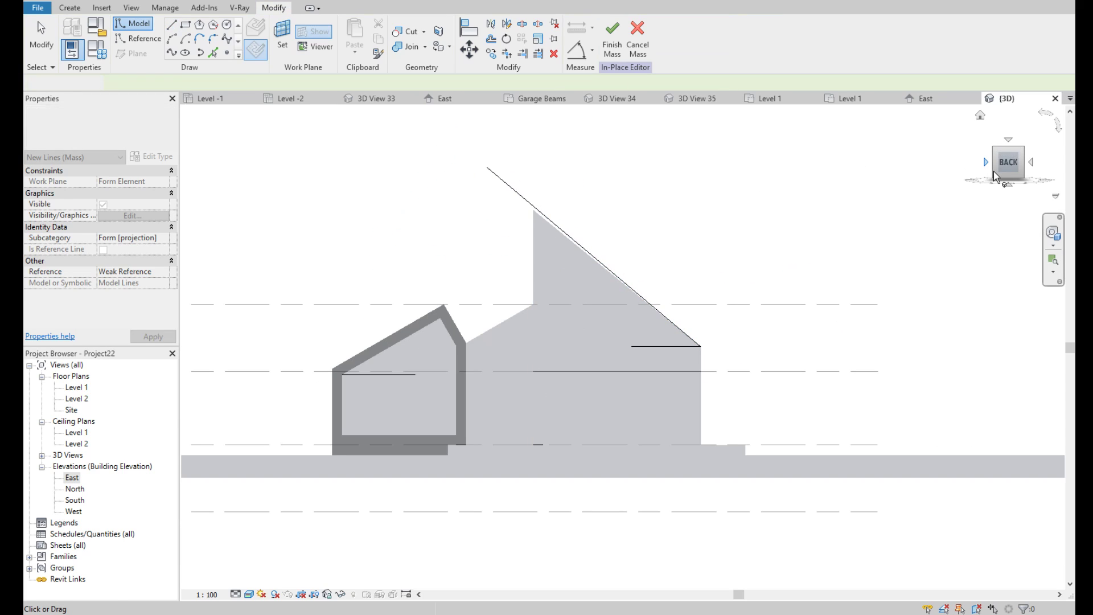
drag(993, 172, 635, 278)
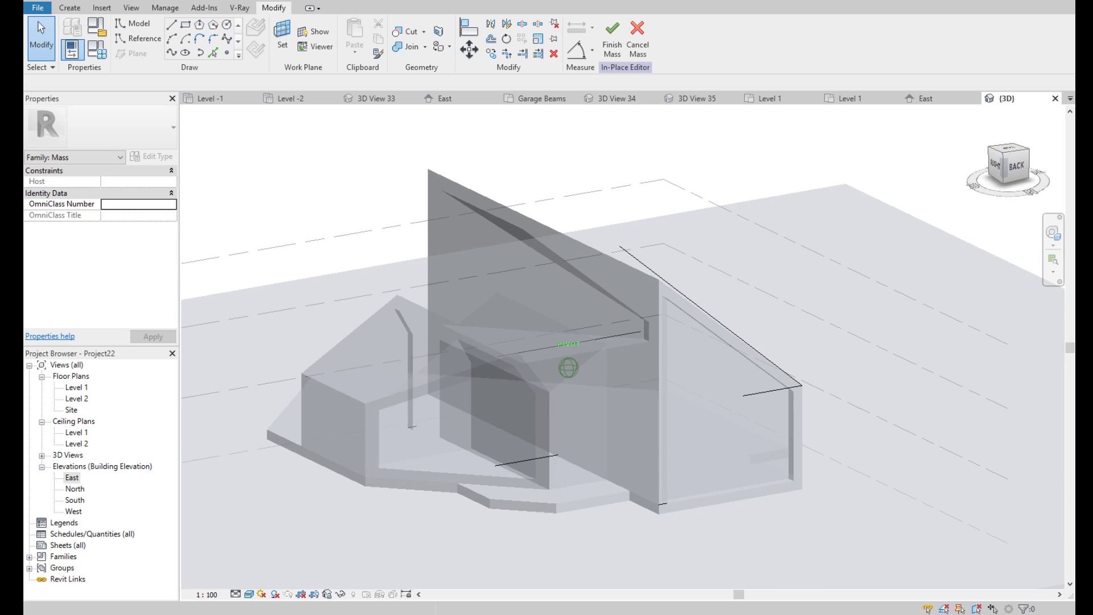
click(637, 269)
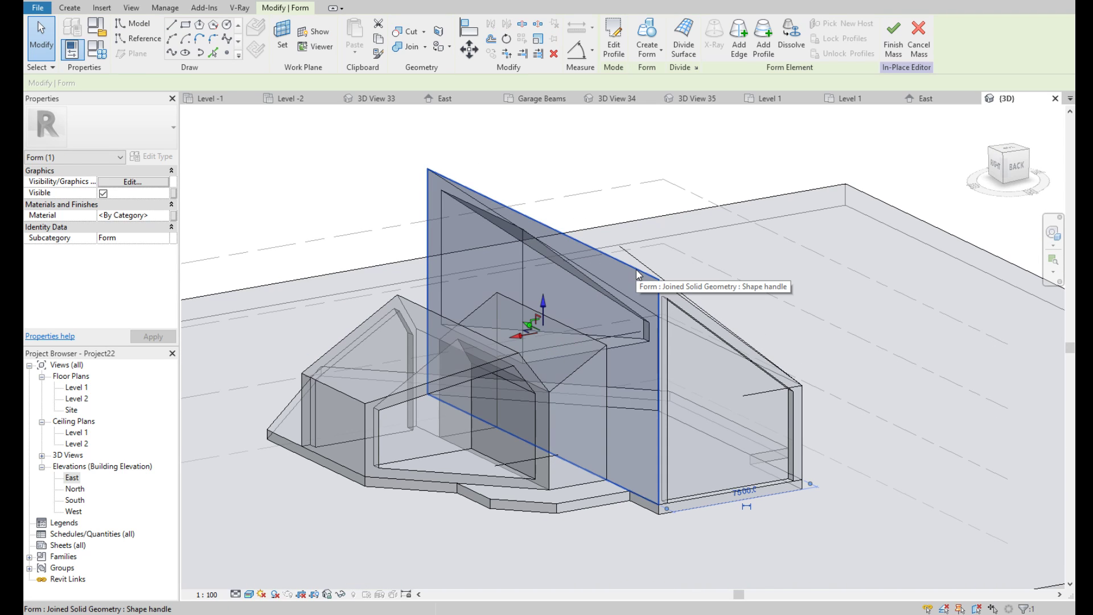
key(Escape)
click(612, 263)
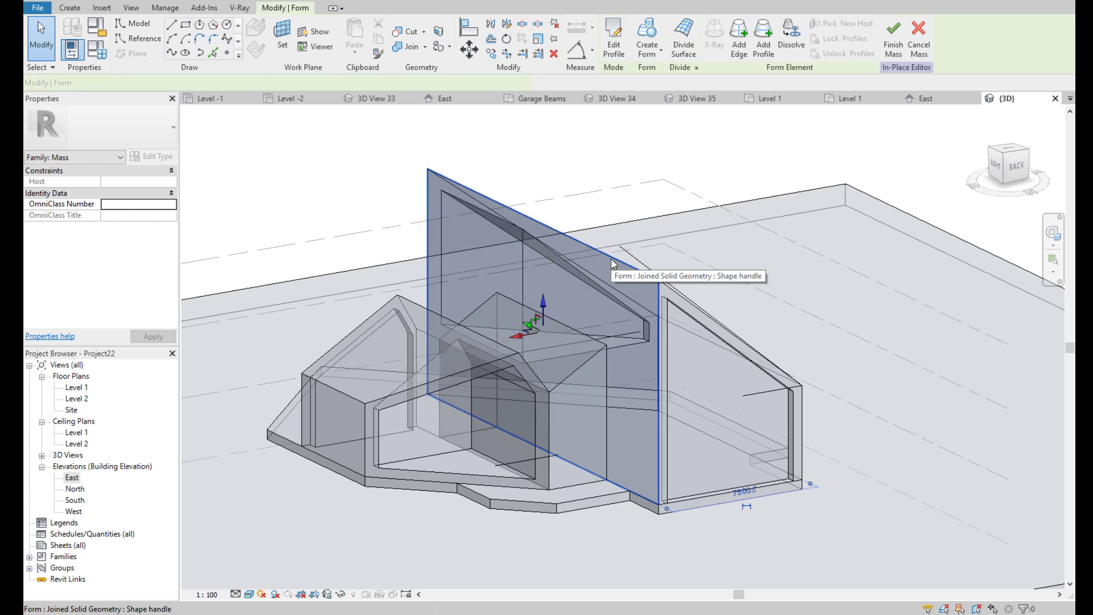
key(Escape)
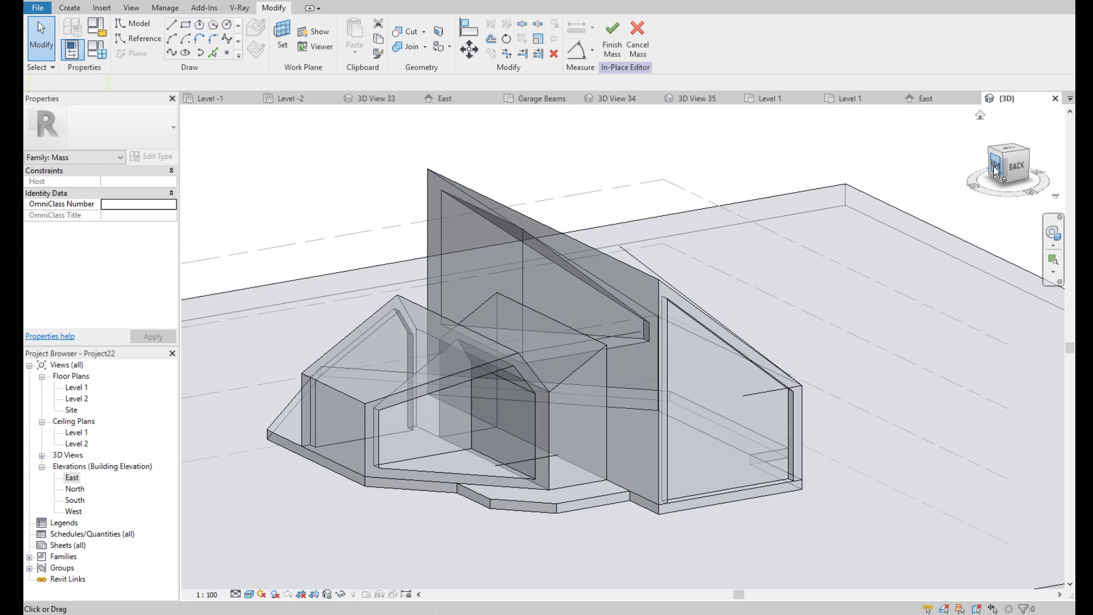
From the back elevation, window-select the mass elements, check the void form, and start Model Line with Pick Lines
click(1013, 166)
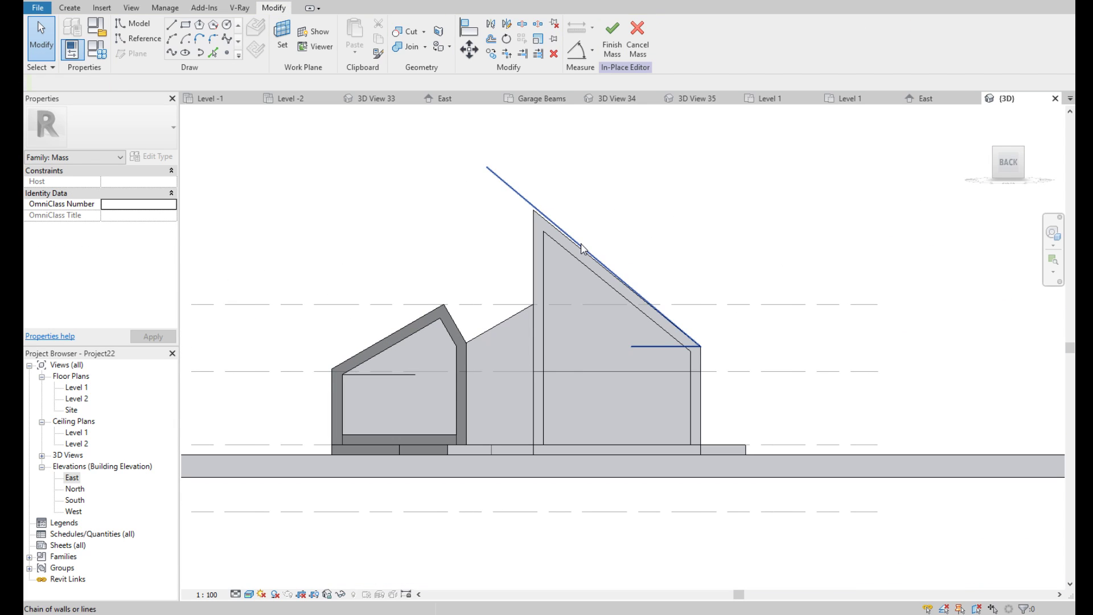
scroll(573, 257, down, 3)
drag(360, 172, 858, 557)
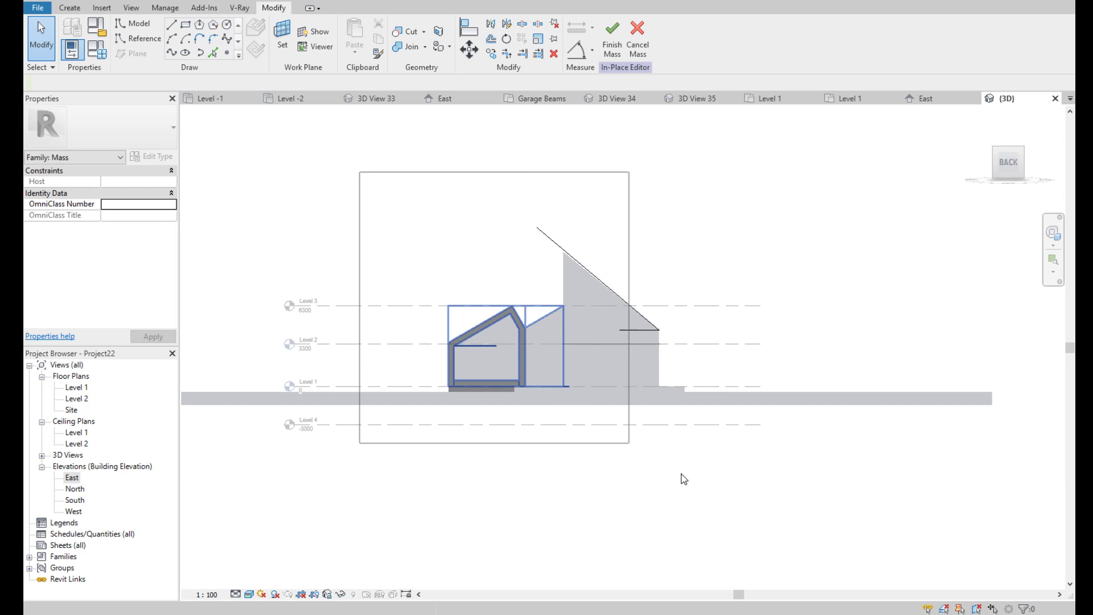
click(646, 251)
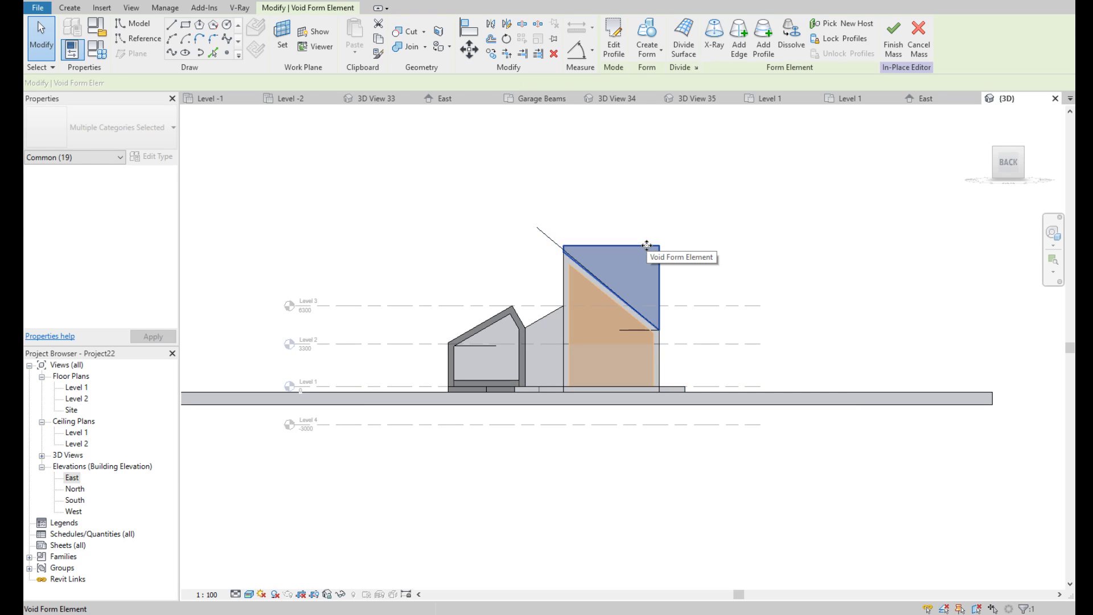
key(Escape)
scroll(591, 253, up, 1)
scroll(571, 288, up, 1)
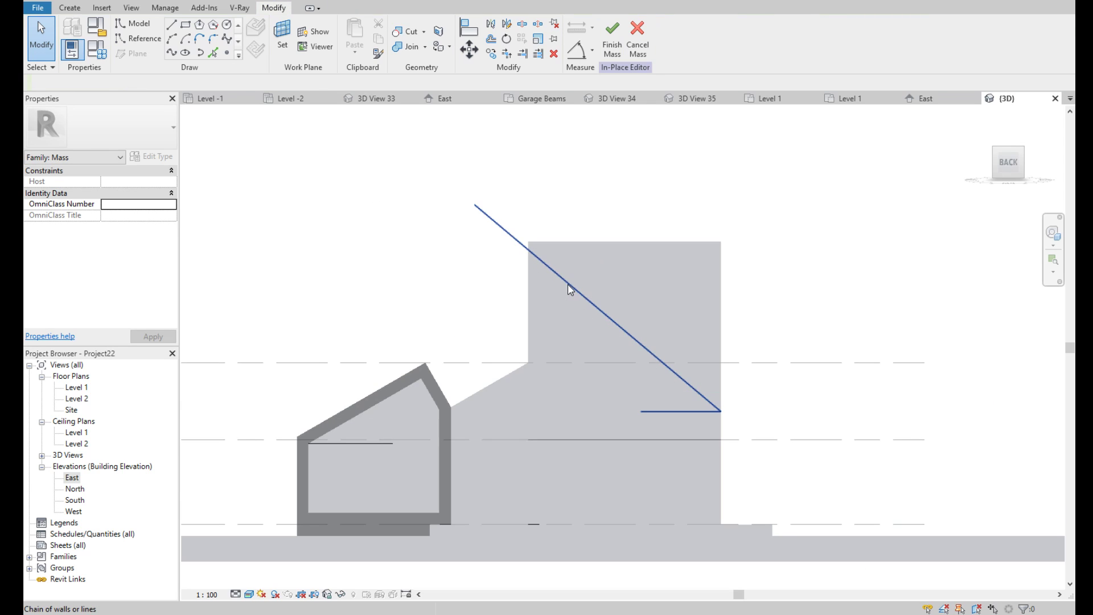
scroll(567, 309, up, 1)
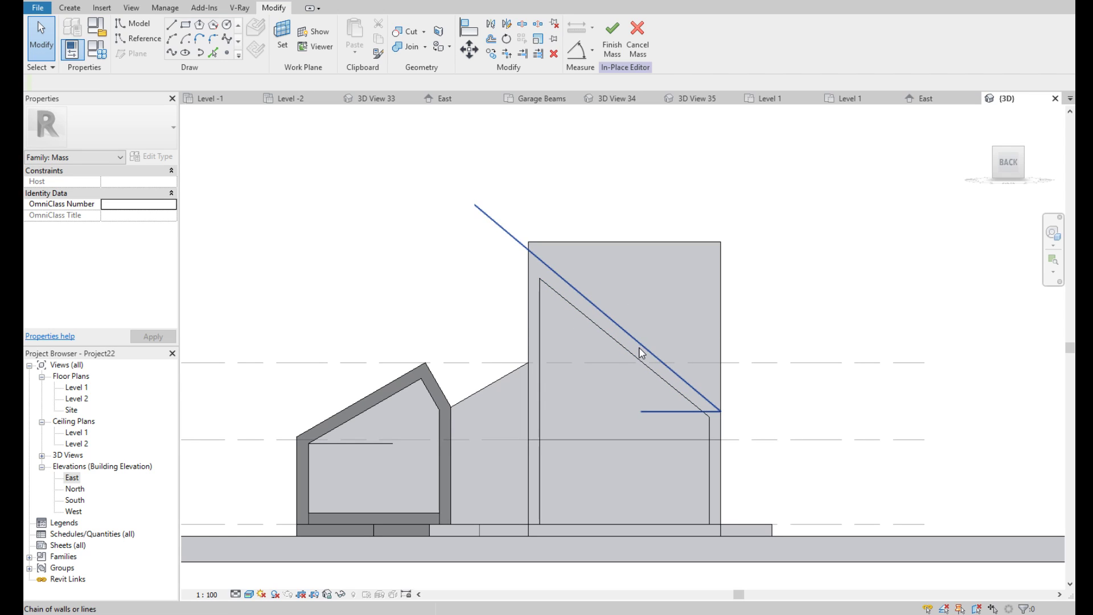
click(212, 54)
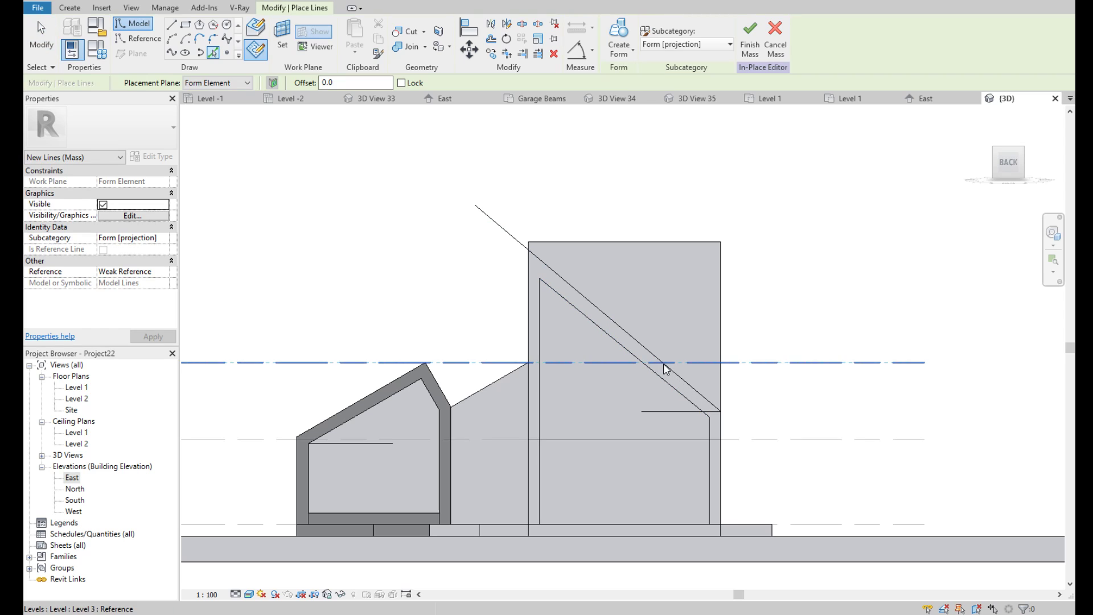
End line placing and orbit to inspect a line and a form in 3D
key(Escape)
drag(1027, 175, 300, 478)
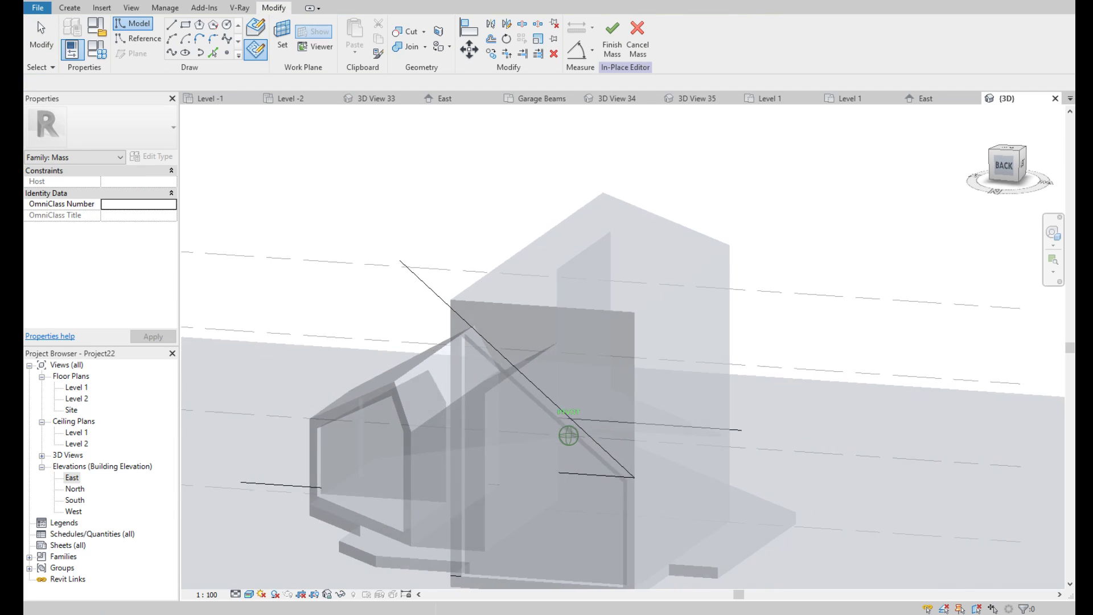
click(282, 486)
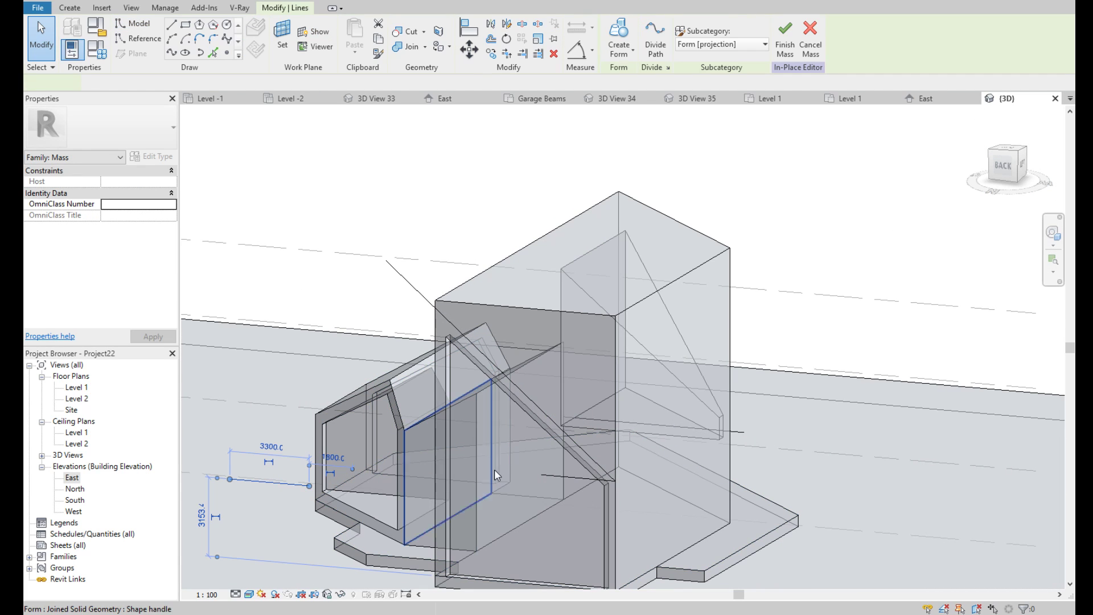
key(Escape)
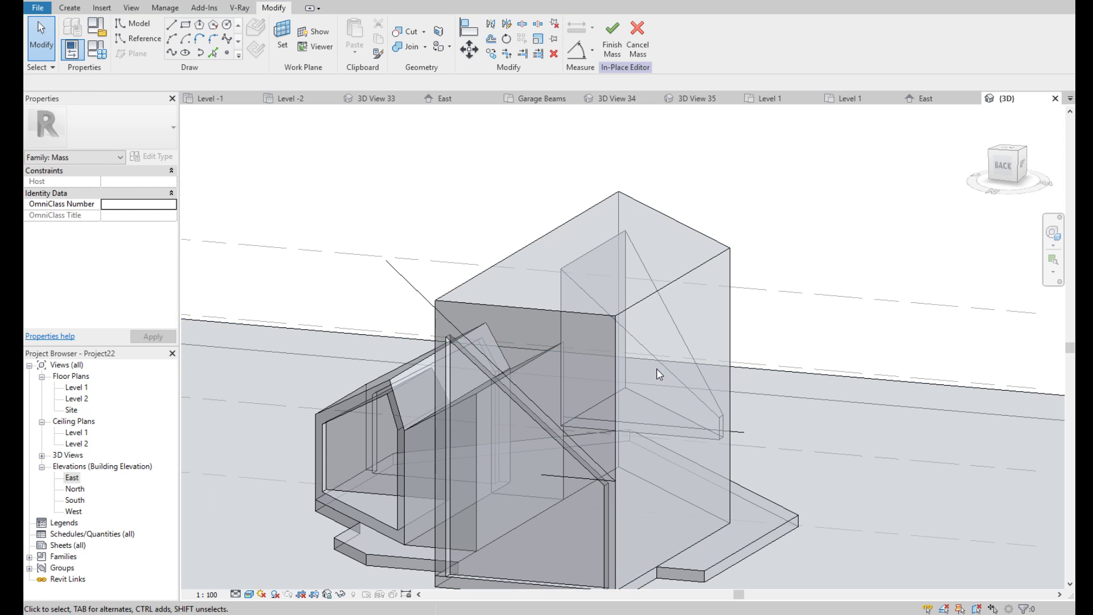
scroll(661, 363, down, 3)
click(749, 431)
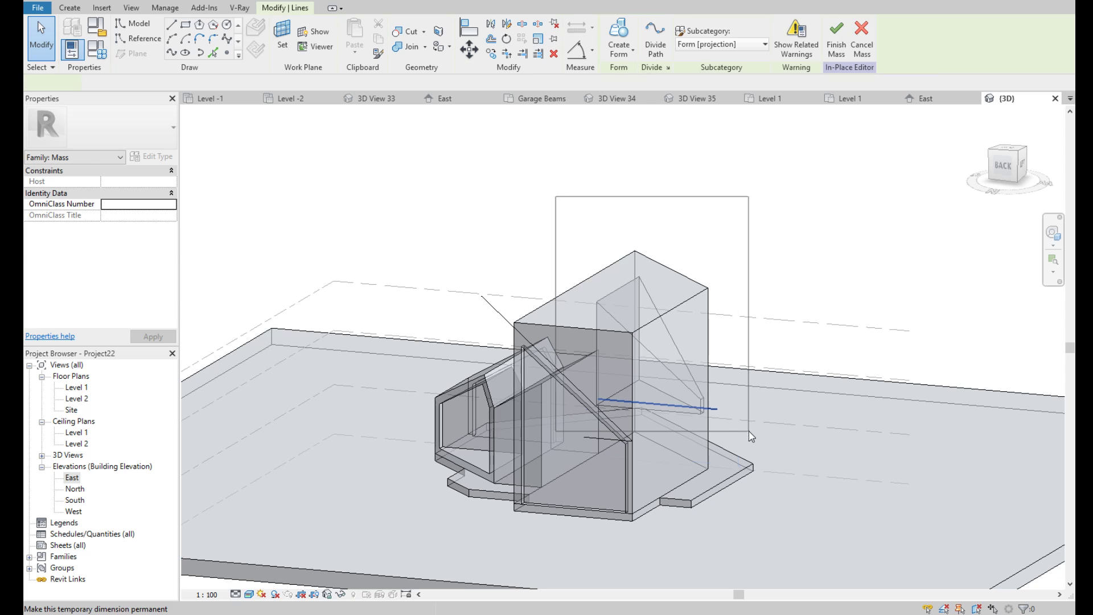
key(Escape)
From the BACK view, window-select the mass elements, narrow to one form, then clear the selection
click(1019, 165)
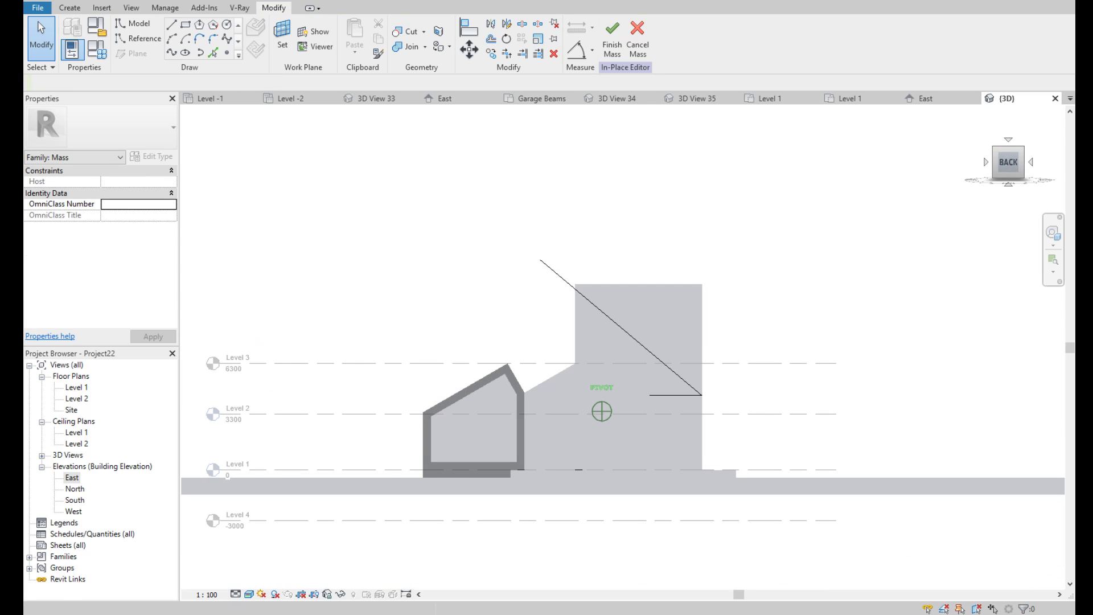
drag(302, 188, 888, 569)
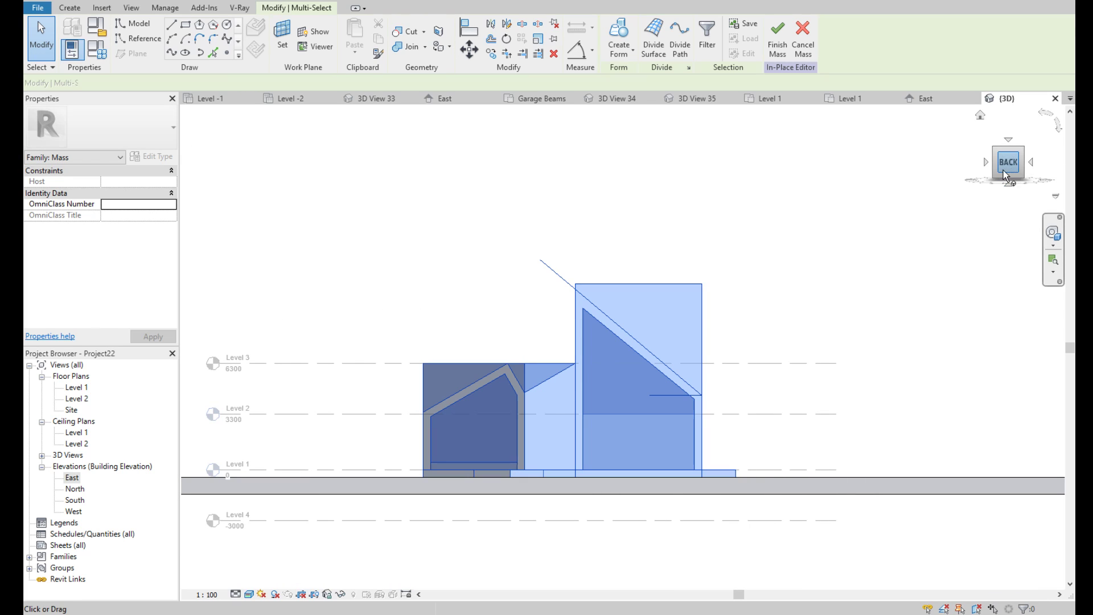
mouse_move(989, 341)
shift+middle_down()
mouse_move(857, 405)
mouse_move(681, 408)
shift+middle_up()
click(857, 405)
key(Escape)
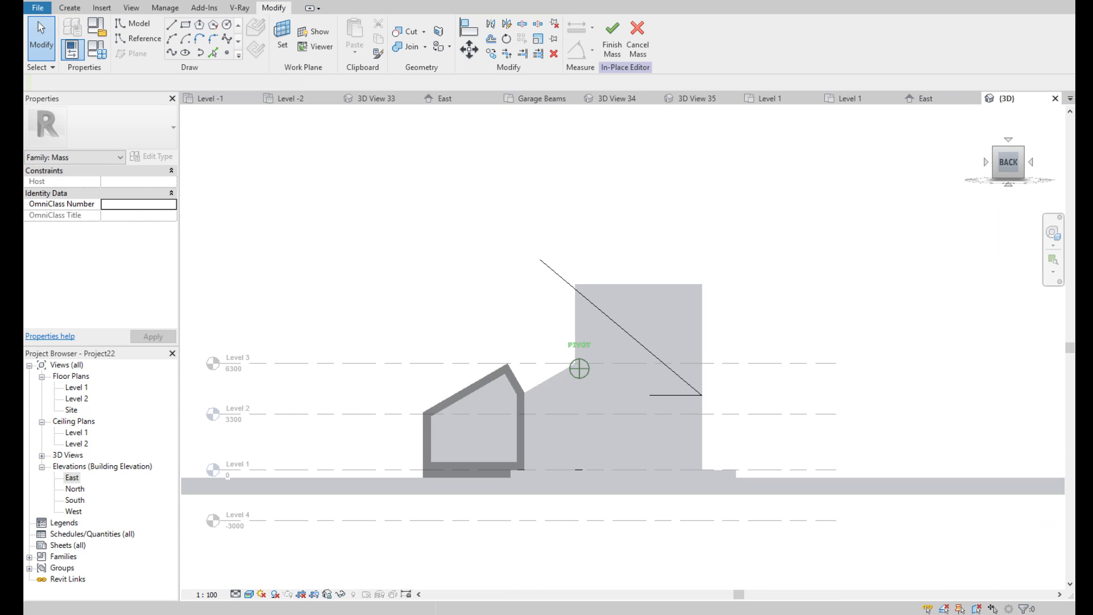
Zoom in and select the tall block's sloped roof edge
scroll(683, 398, up, 5)
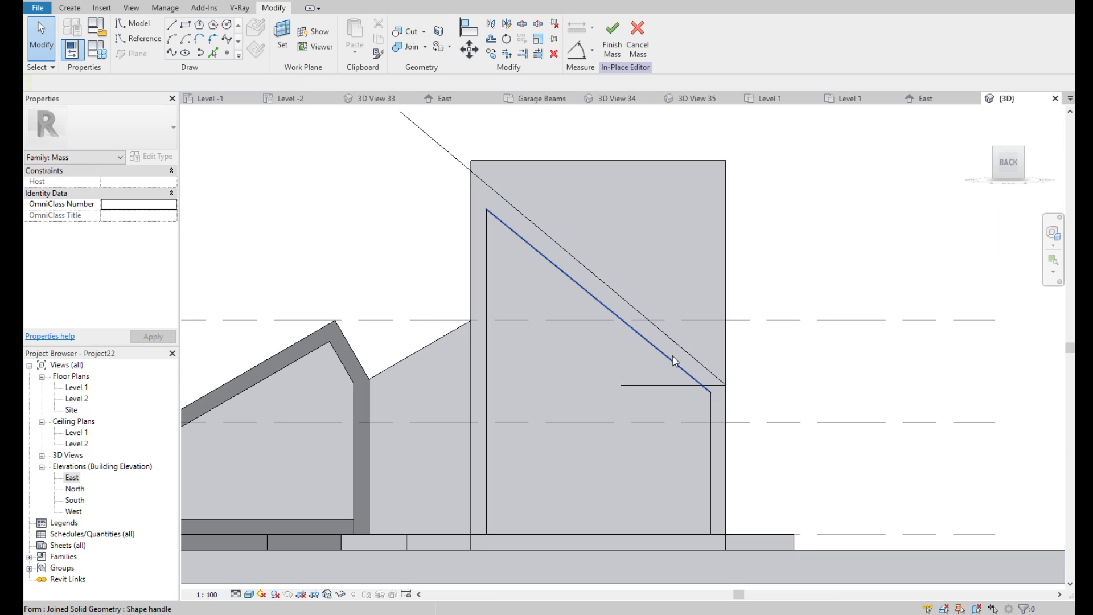
scroll(478, 170, up, 3)
scroll(504, 195, up, 3)
scroll(504, 228, down, 3)
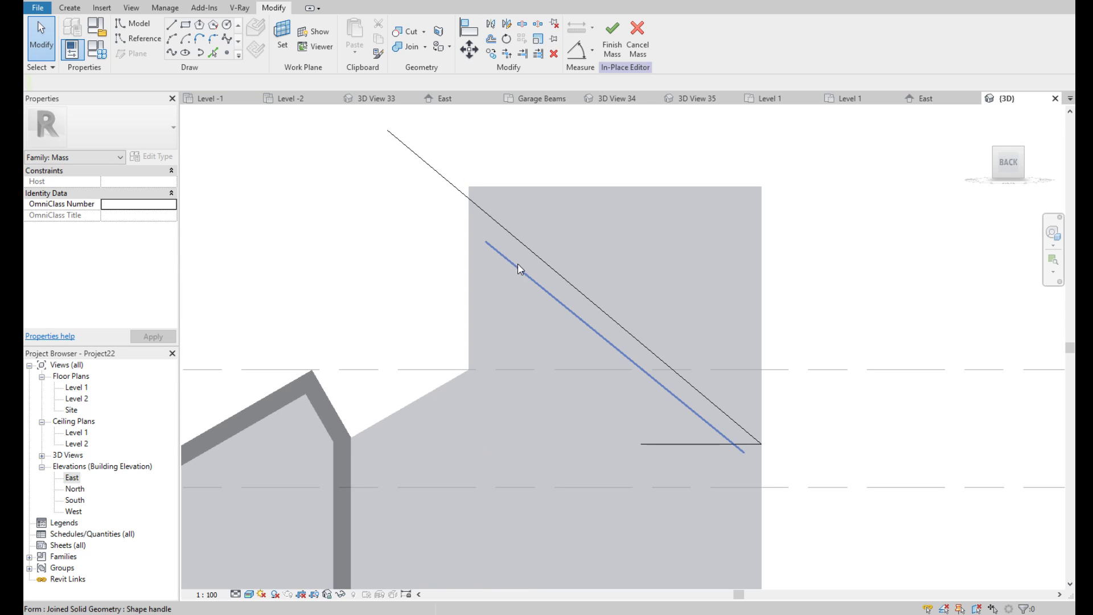
click(534, 288)
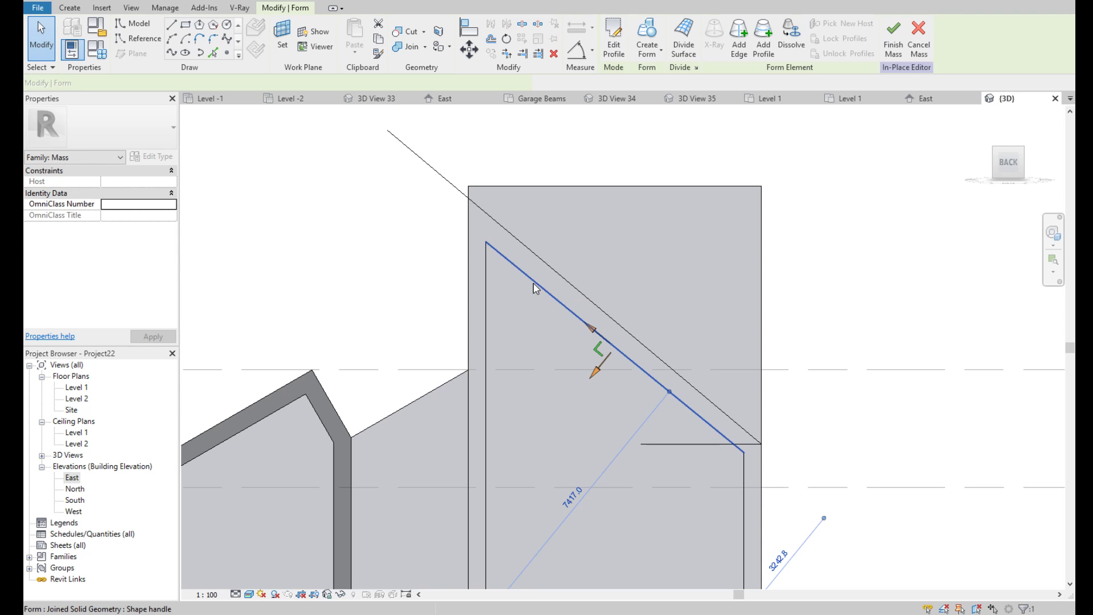
scroll(534, 288, down, 3)
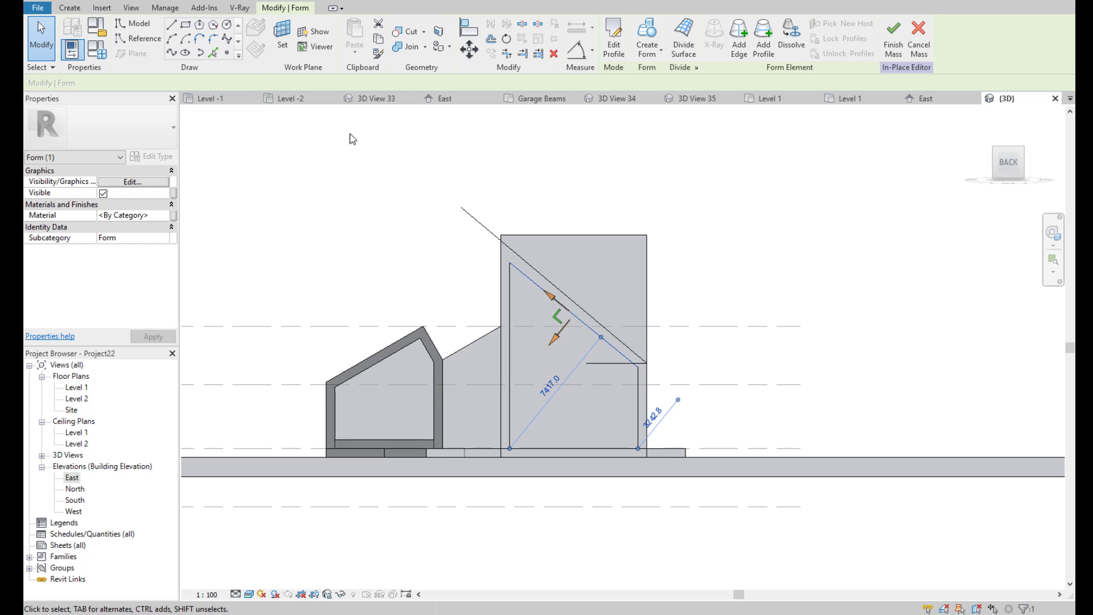
scroll(623, 347, up, 2)
key(Escape)
Start an angular dimension between the sloped edge and the horizontal line, then cancel it
click(572, 53)
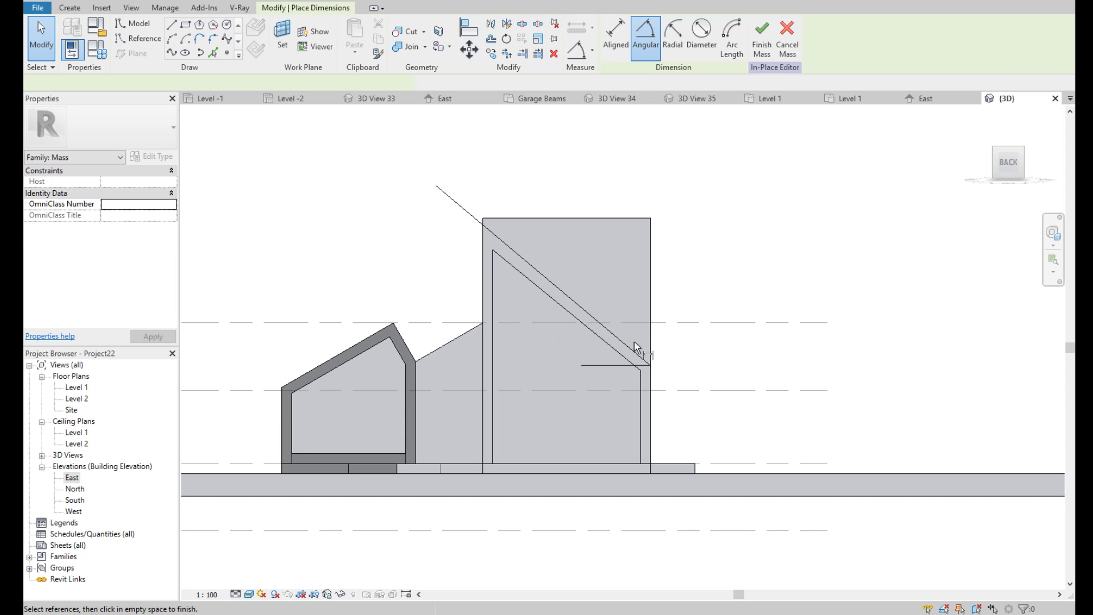
click(635, 350)
scroll(567, 342, up, 2)
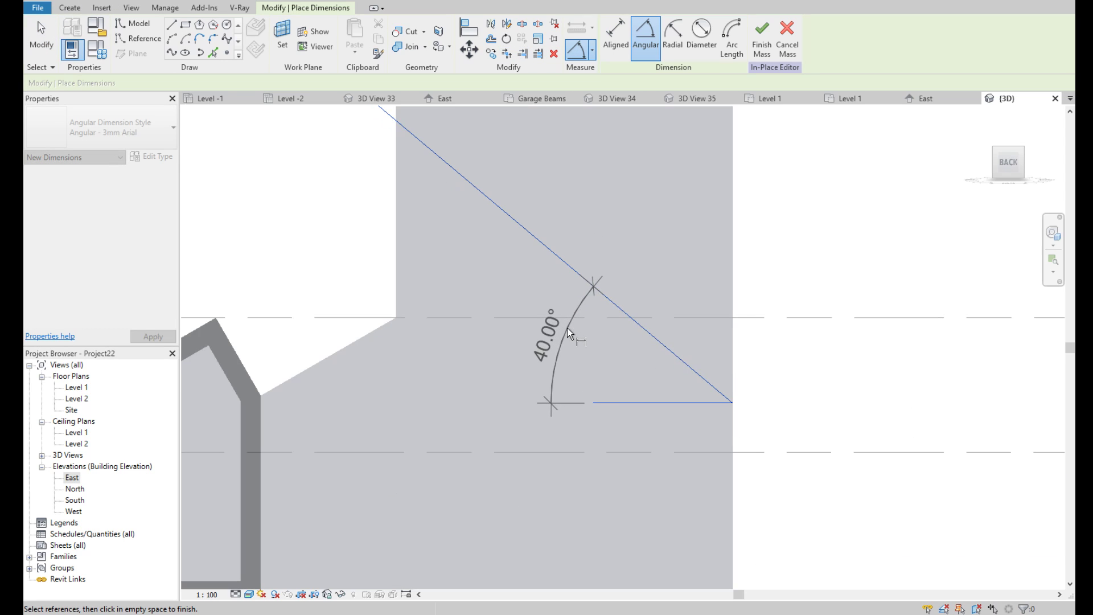
scroll(566, 336, down, 1)
scroll(464, 215, up, 3)
scroll(454, 261, up, 2)
scroll(454, 261, down, 3)
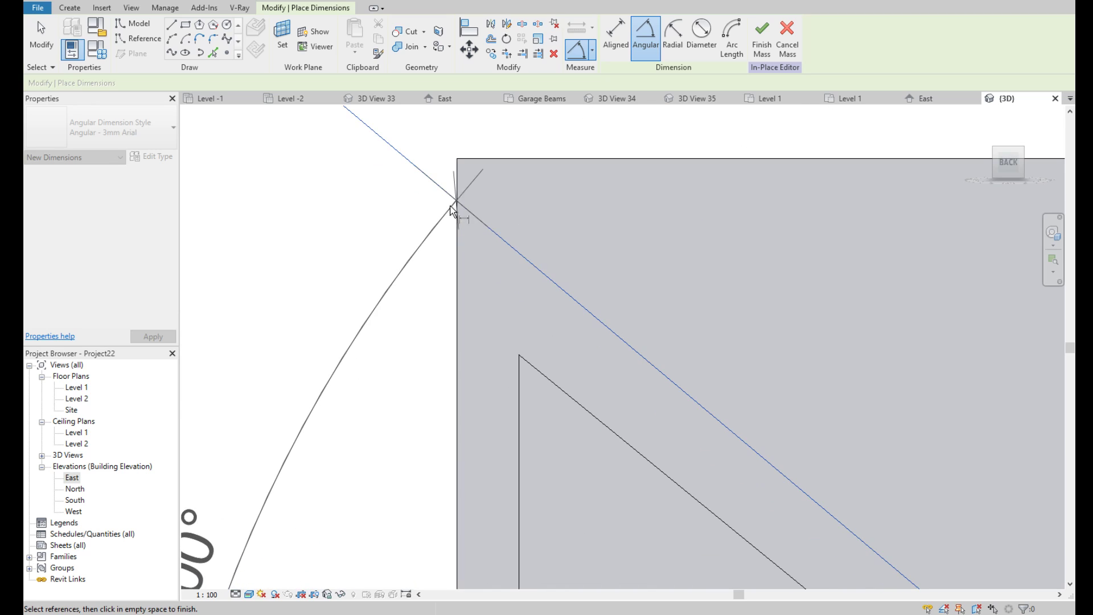
scroll(453, 211, up, 3)
scroll(476, 230, down, 2)
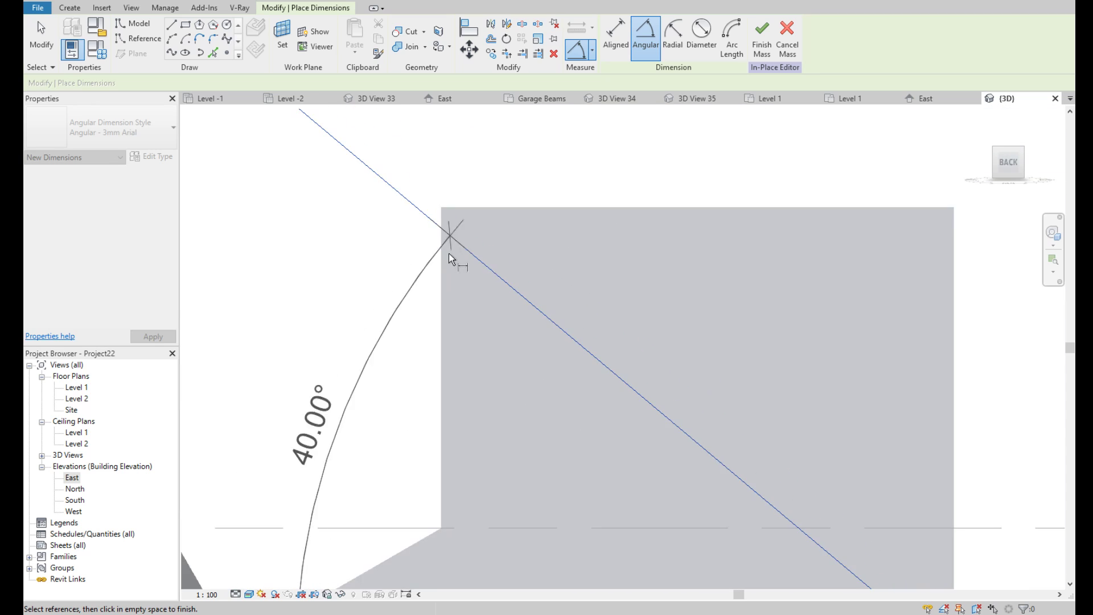
scroll(449, 239, down, 2)
key(Escape)
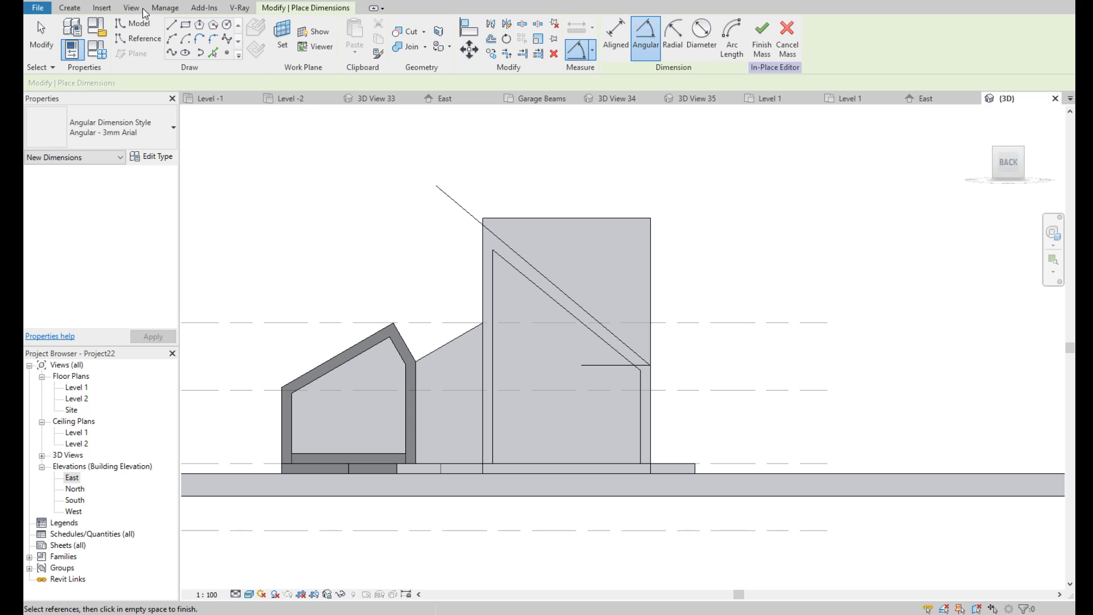
scroll(570, 341, up, 1)
key(Escape)
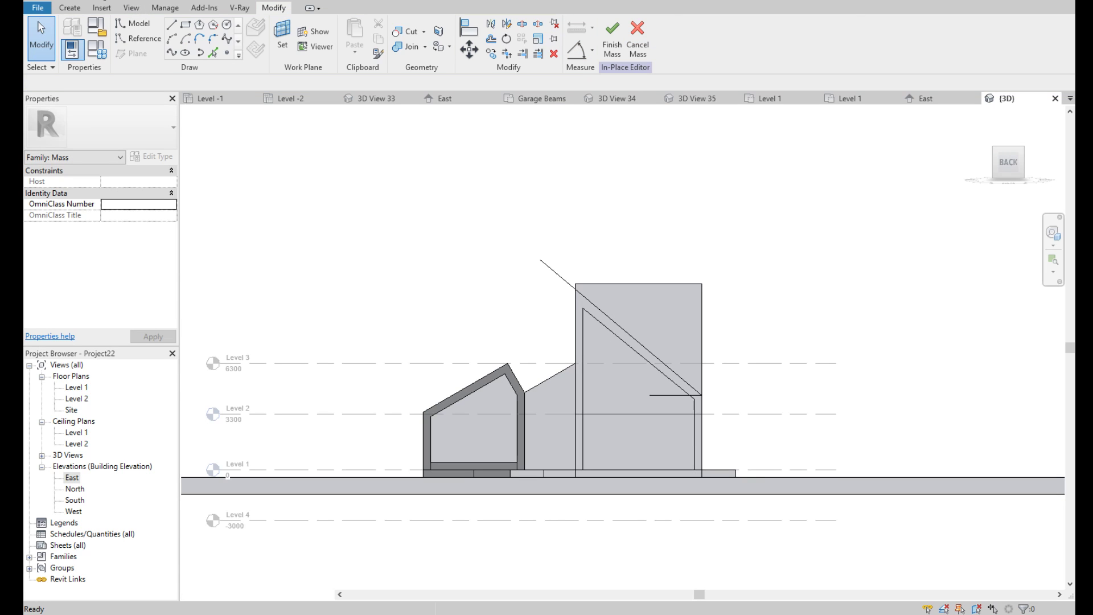
Measure the angle between the roof slope and the horizontal, about 39–40°
scroll(569, 370, down, 2)
scroll(569, 370, up, 3)
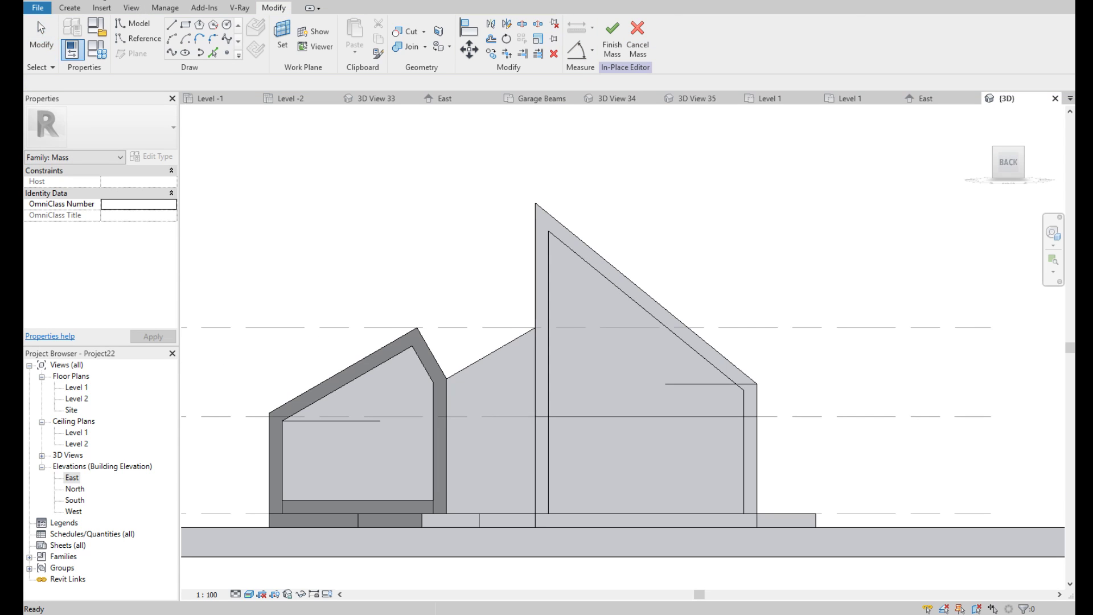
click(577, 51)
scroll(740, 359, up, 2)
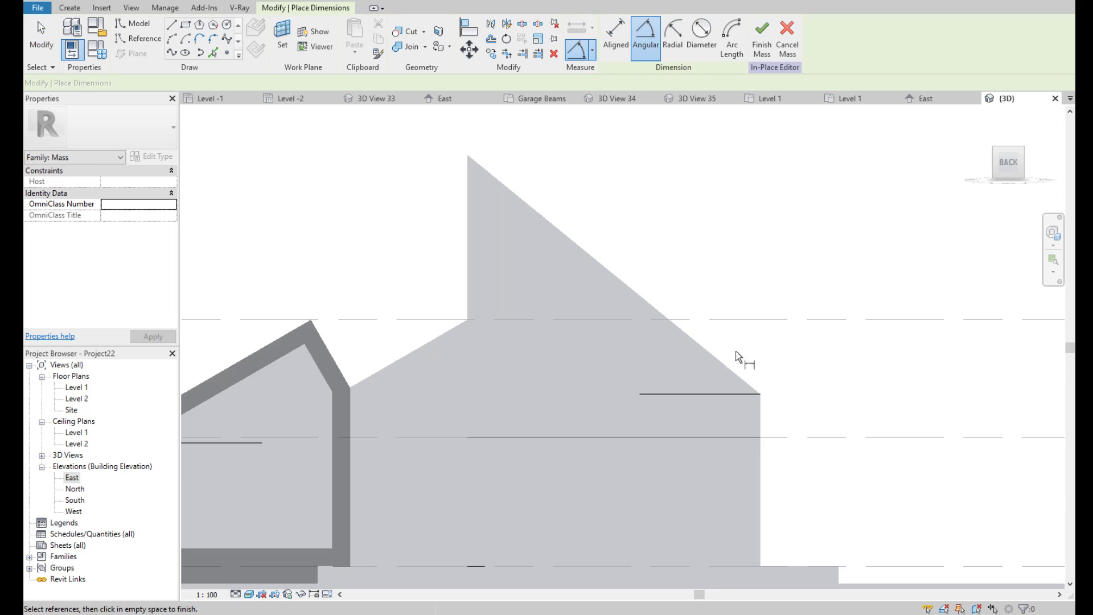
scroll(717, 382, up, 1)
click(700, 345)
click(717, 393)
key(Escape)
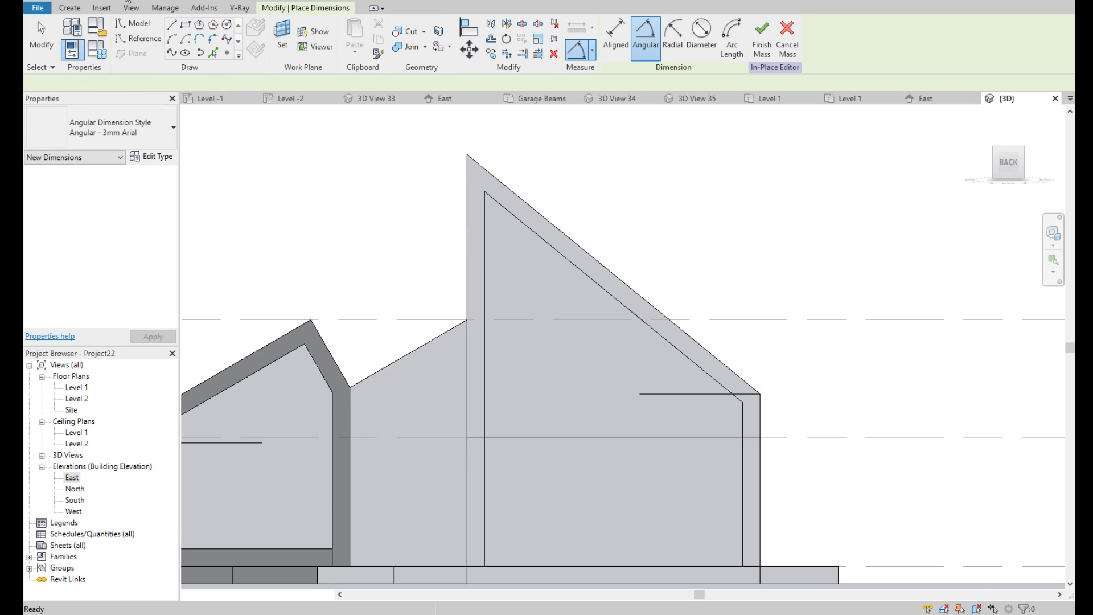
Zoom to fit, check the tall block's inner sloped edge and form, and orbit into 3D
key(z)
key(f)
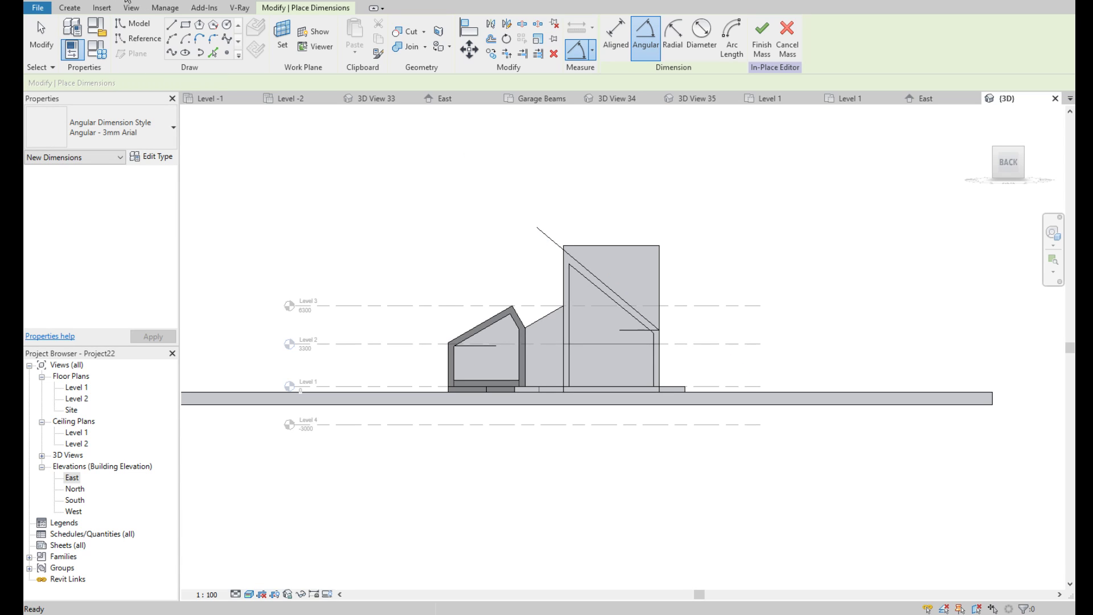
scroll(627, 294, up, 3)
key(Escape)
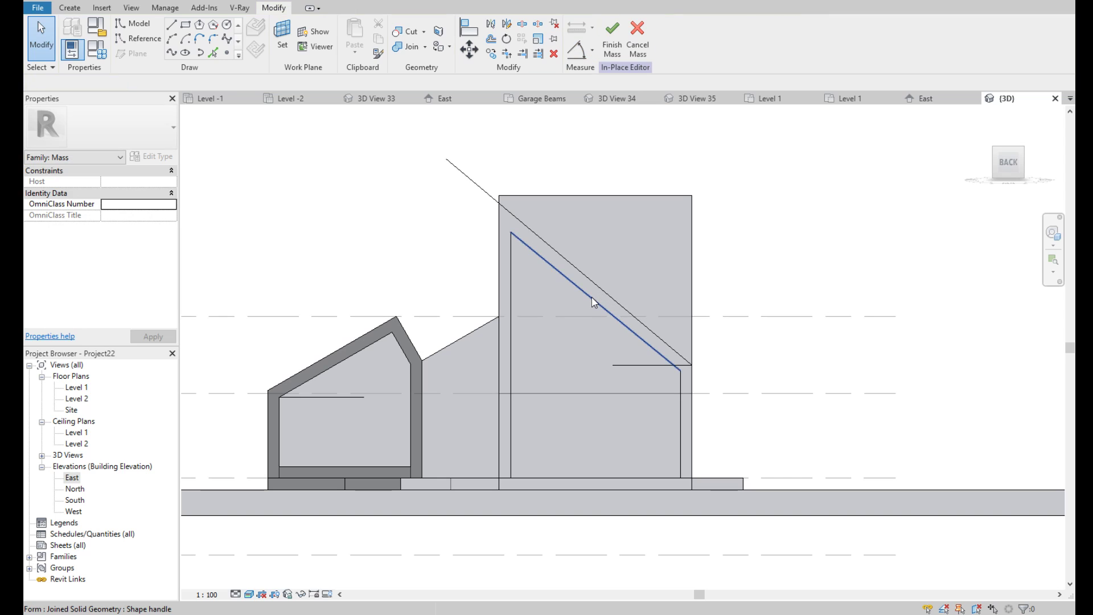
click(594, 303)
key(Escape)
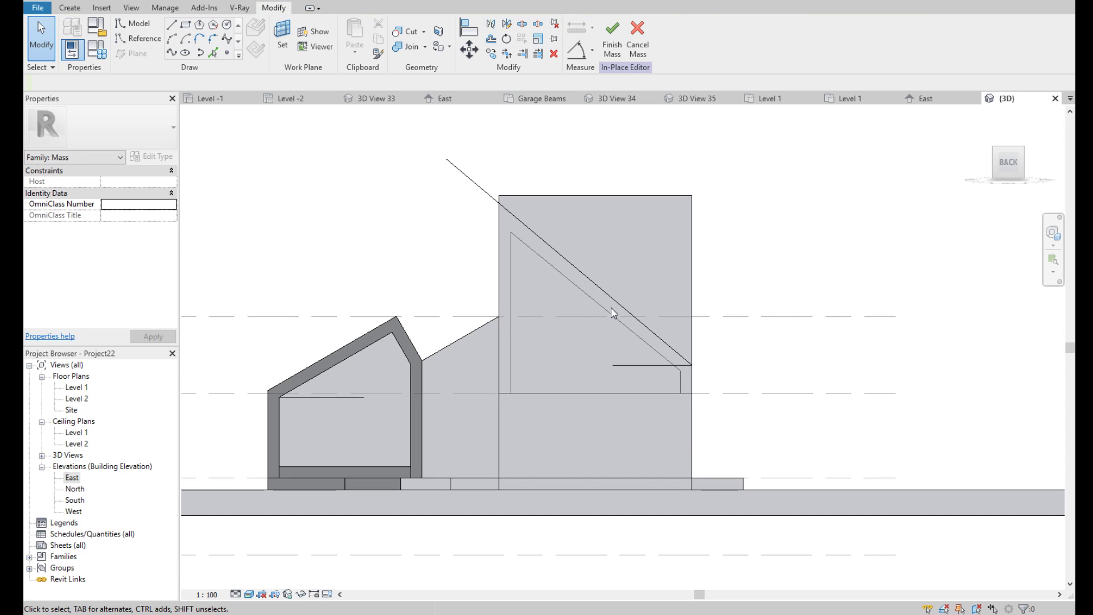
click(606, 318)
shift+middle_drag(607, 318, 669, 336)
key(Escape)
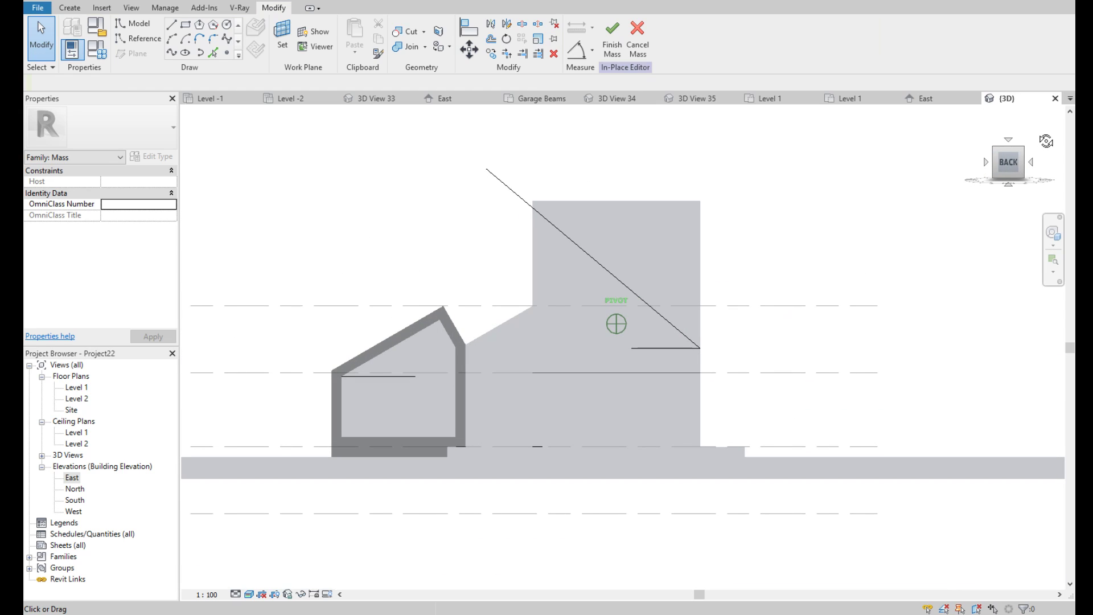
scroll(667, 330, up, 1)
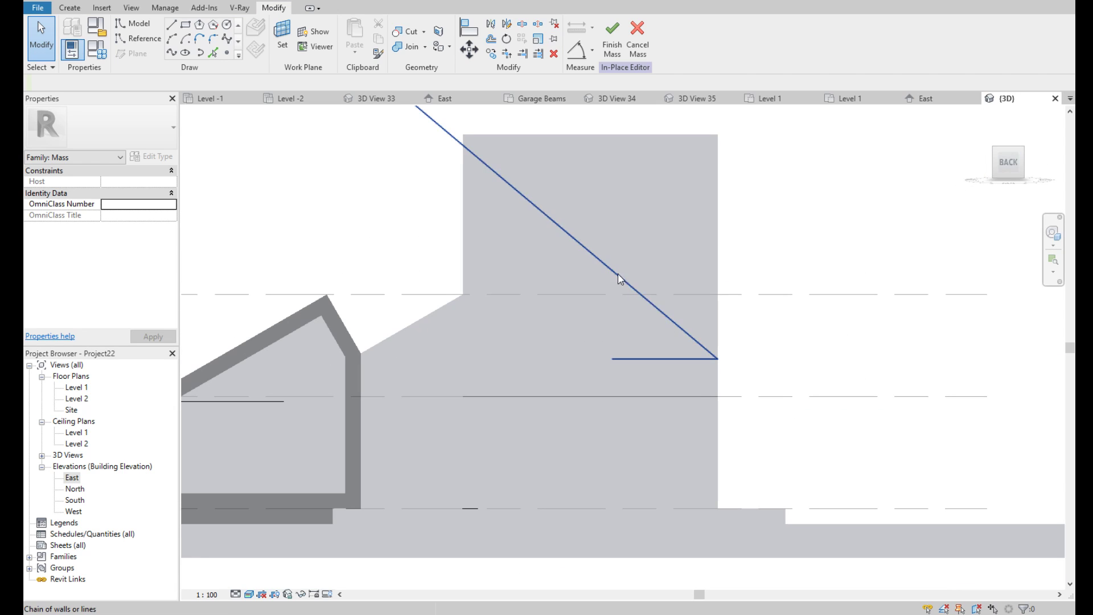
Draw a diagonal model line from the tall block's top-left corner to its right edge
click(173, 26)
click(462, 135)
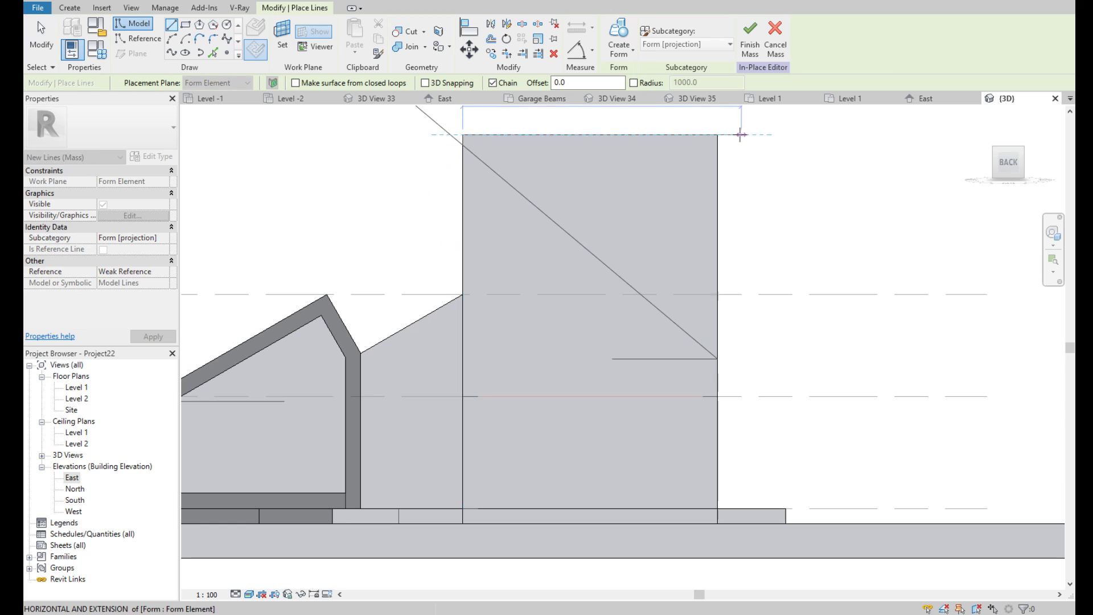
click(718, 359)
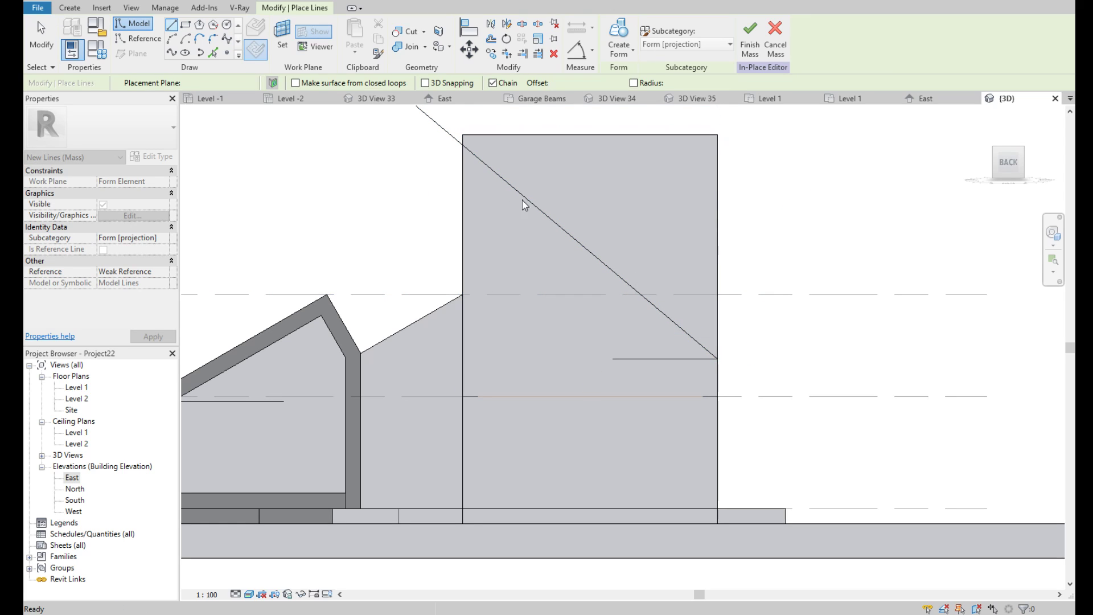
key(Escape)
key(Escape)
Trim the diagonal line, then turn it into a void form cutting the block's top corner
click(466, 145)
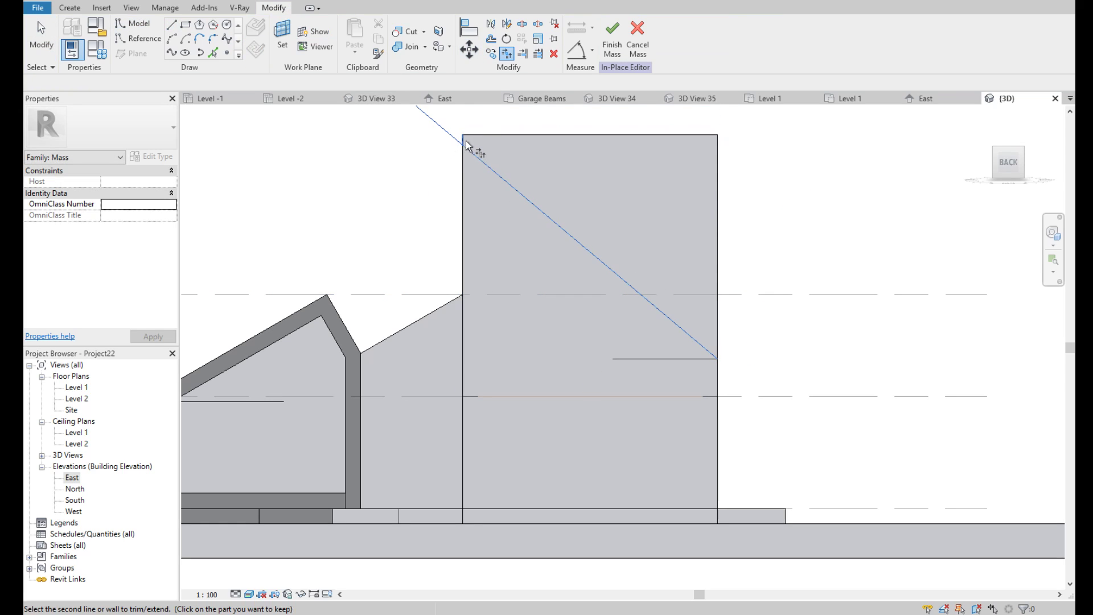
key(Escape)
key(Escape)
scroll(519, 174, down, 2)
click(520, 183)
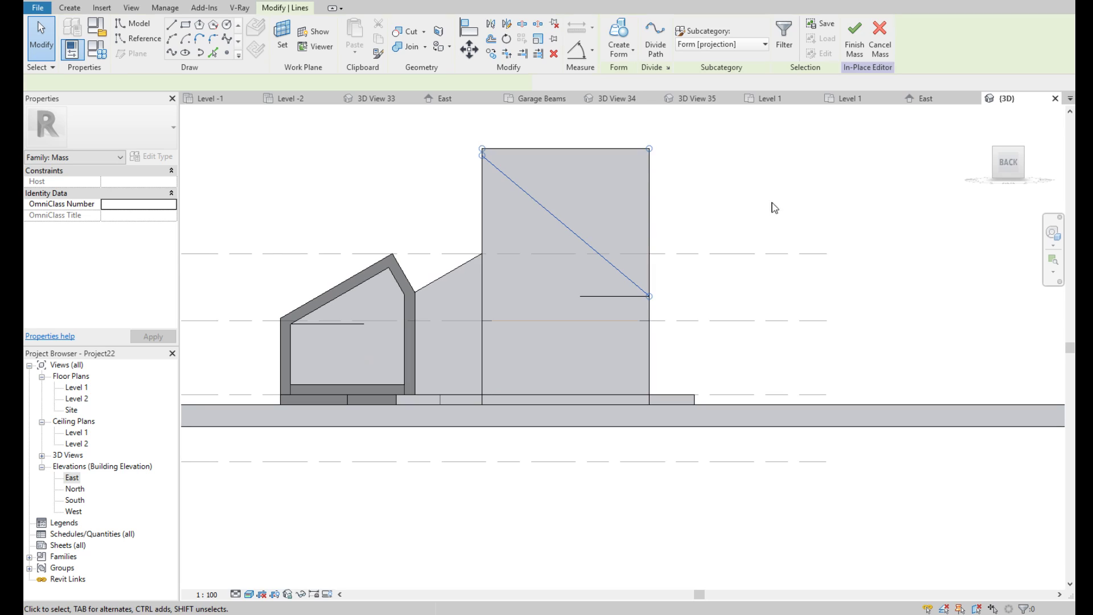
drag(1008, 165, 982, 179)
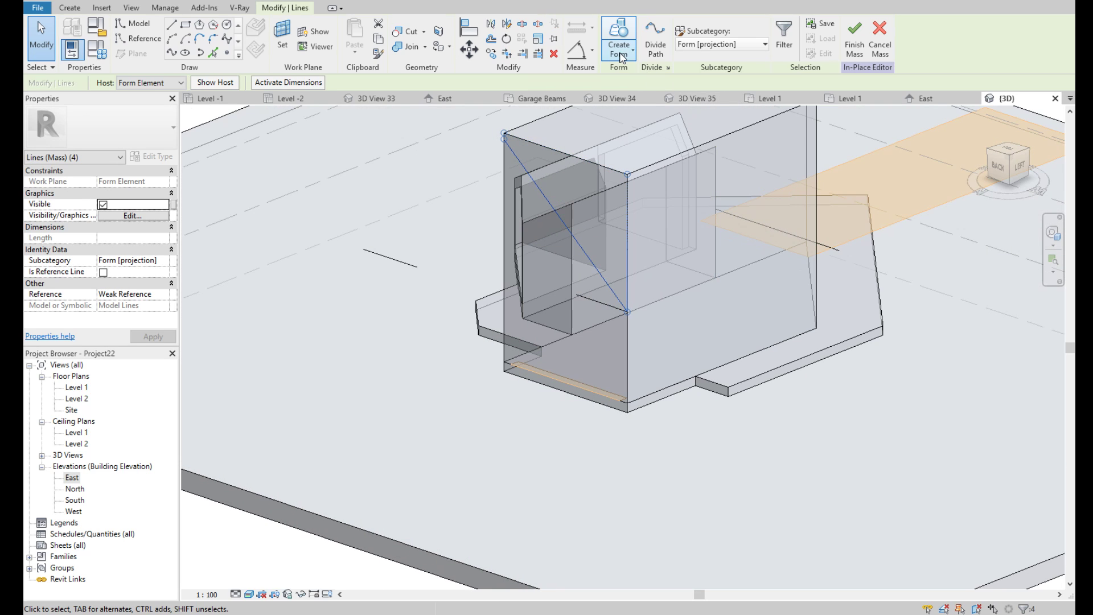
click(623, 99)
scroll(575, 281, down, 2)
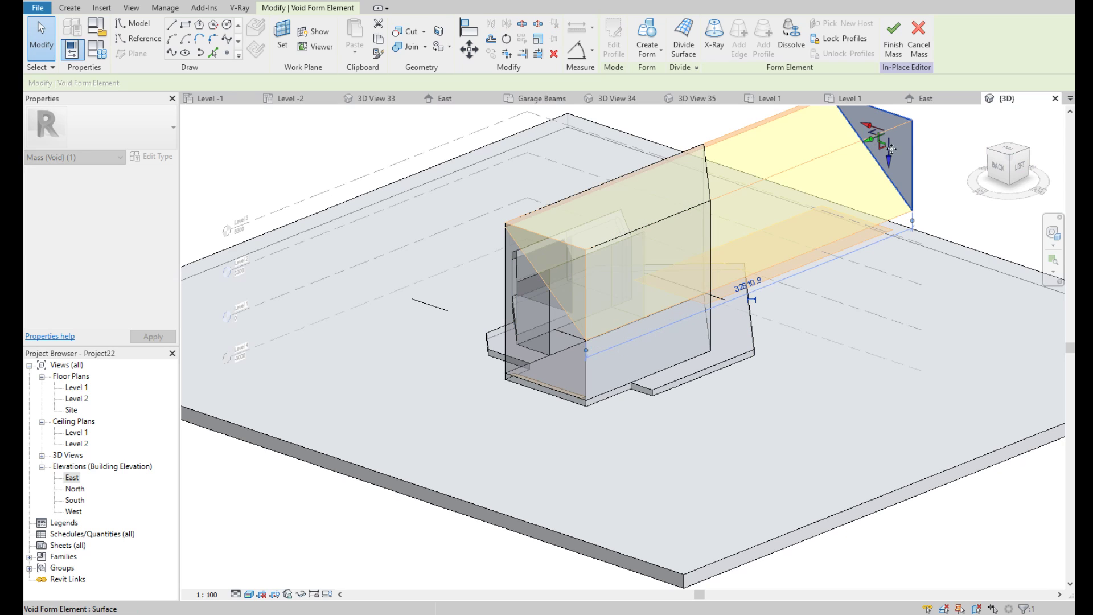
click(950, 141)
click(997, 166)
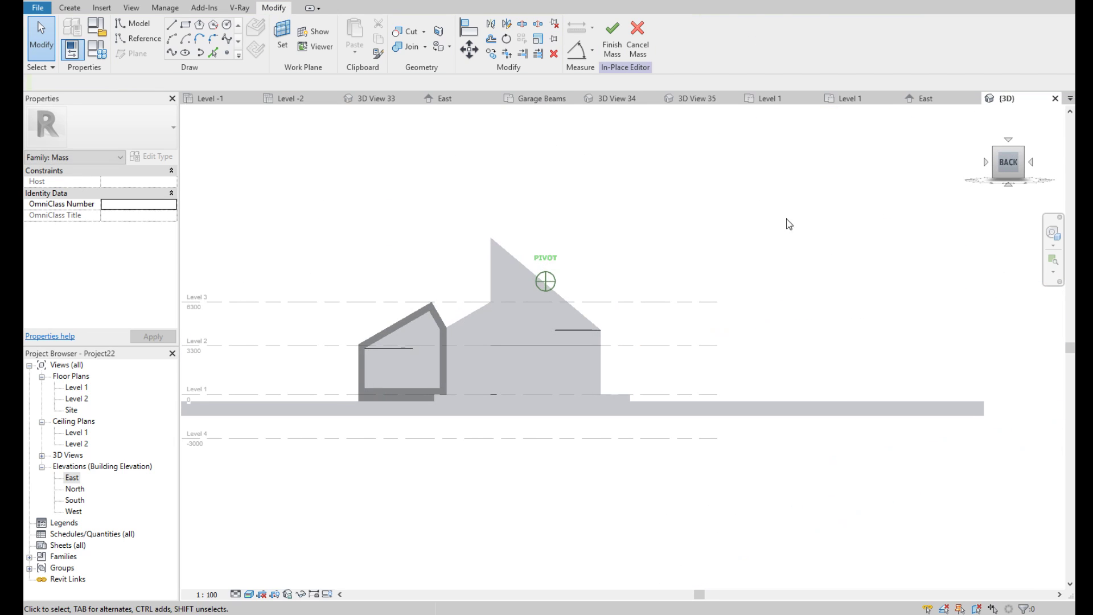
scroll(510, 359, up, 4)
click(516, 368)
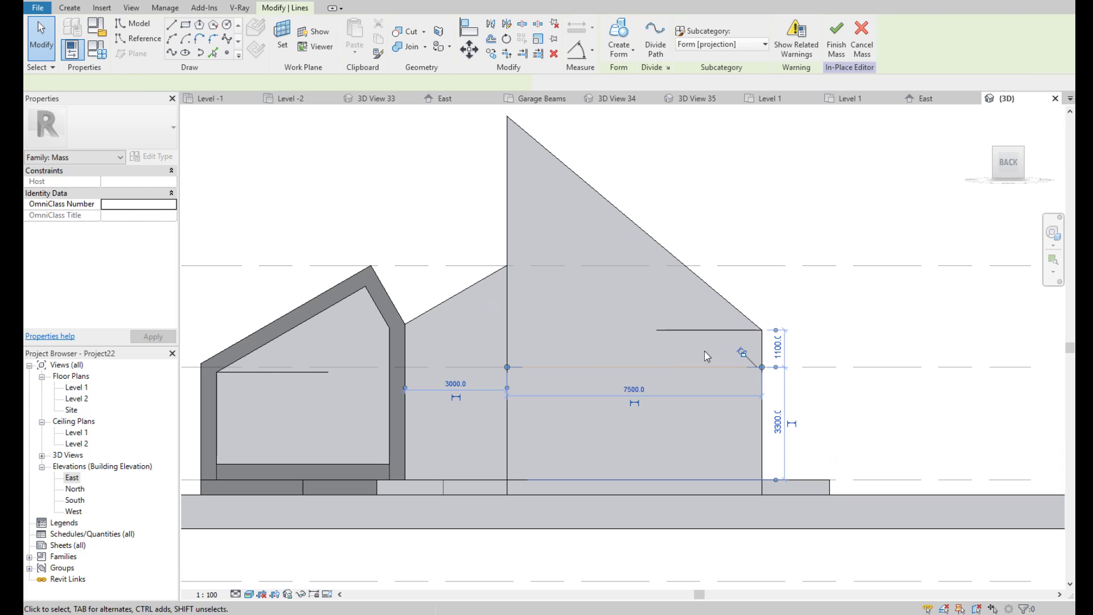
drag(1008, 171, 985, 202)
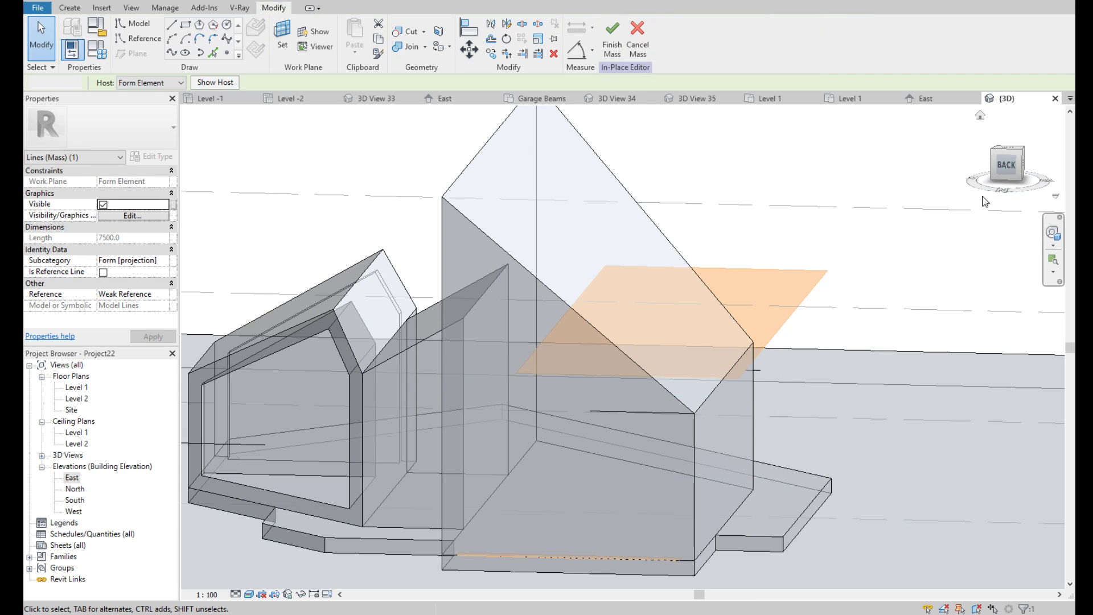
key(Escape)
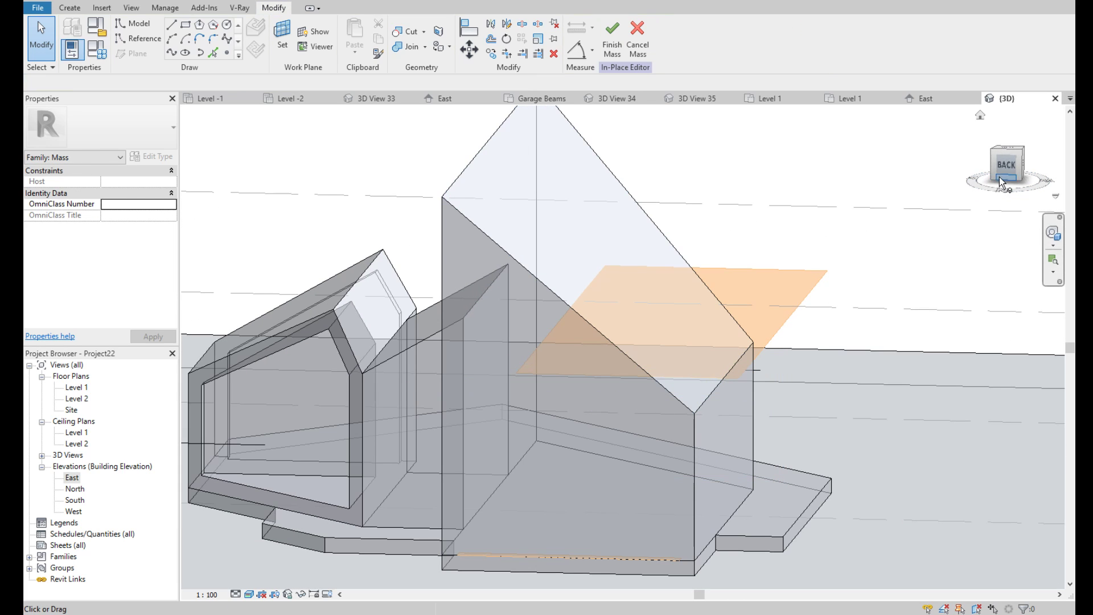
click(1001, 172)
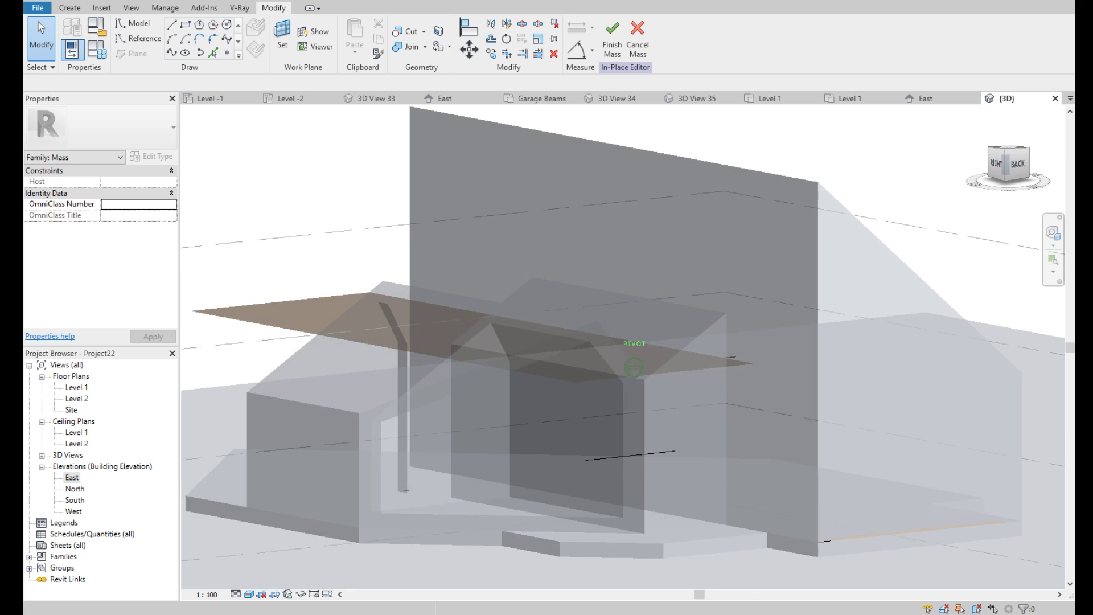
shift+middle_drag(512, 171, 488, 155)
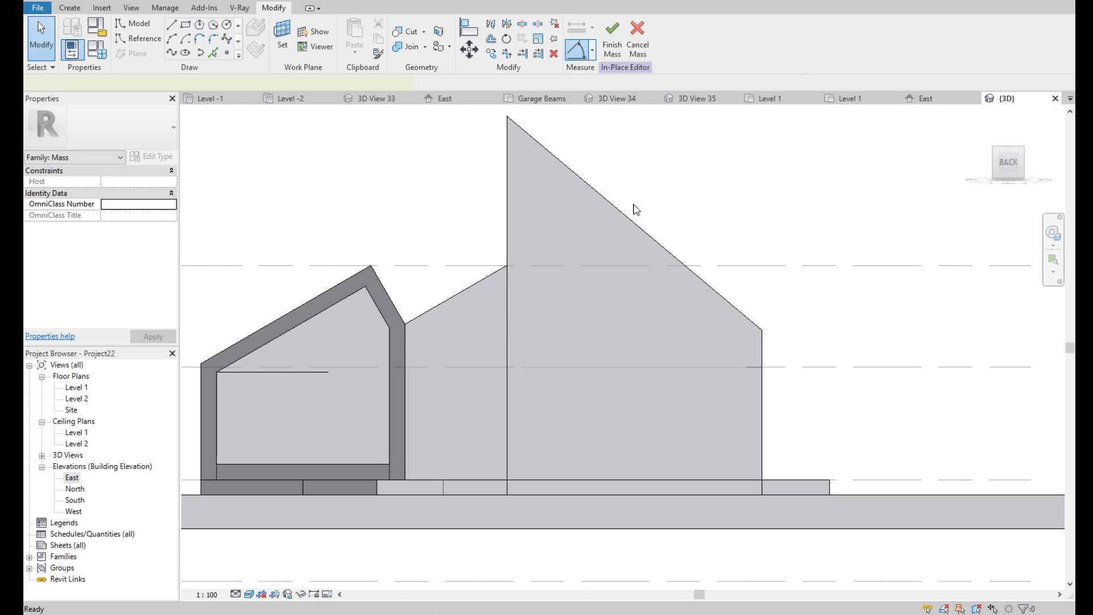
key(Return)
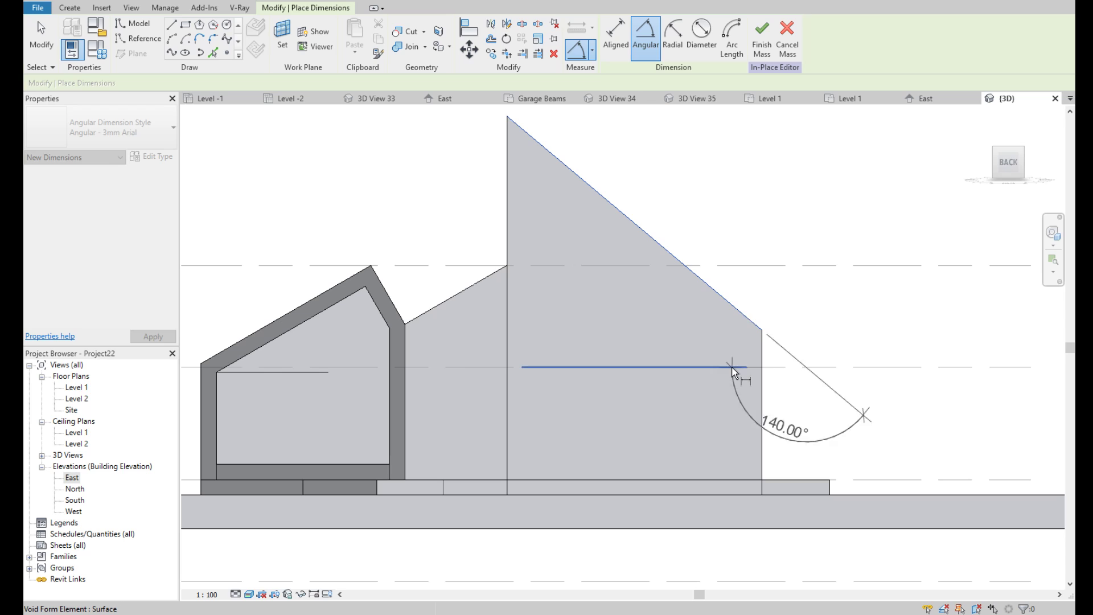
key(Escape)
key(Escape)
mouse_move(542, 320)
shift+middle_down()
mouse_move(966, 183)
mouse_move(854, 256)
shift+middle_up()
click(283, 34)
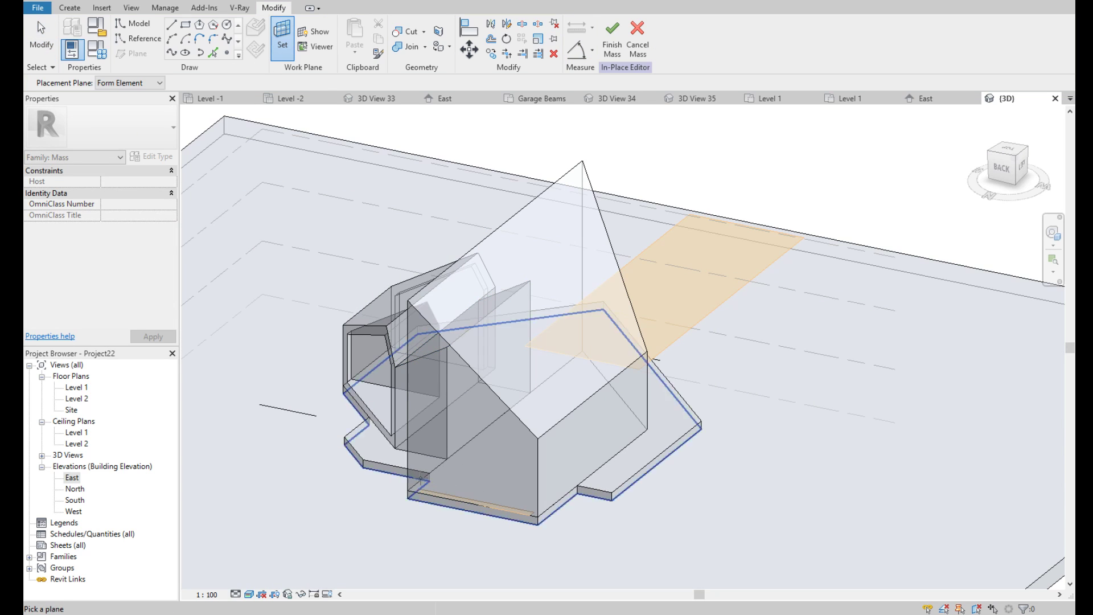
click(448, 462)
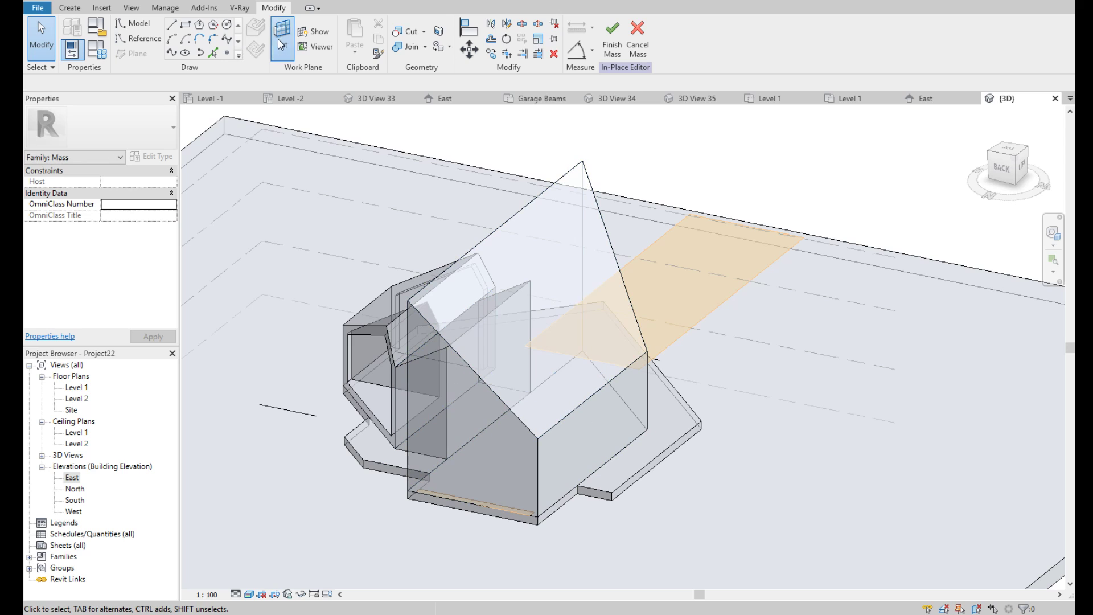
drag(1011, 163, 1011, 162)
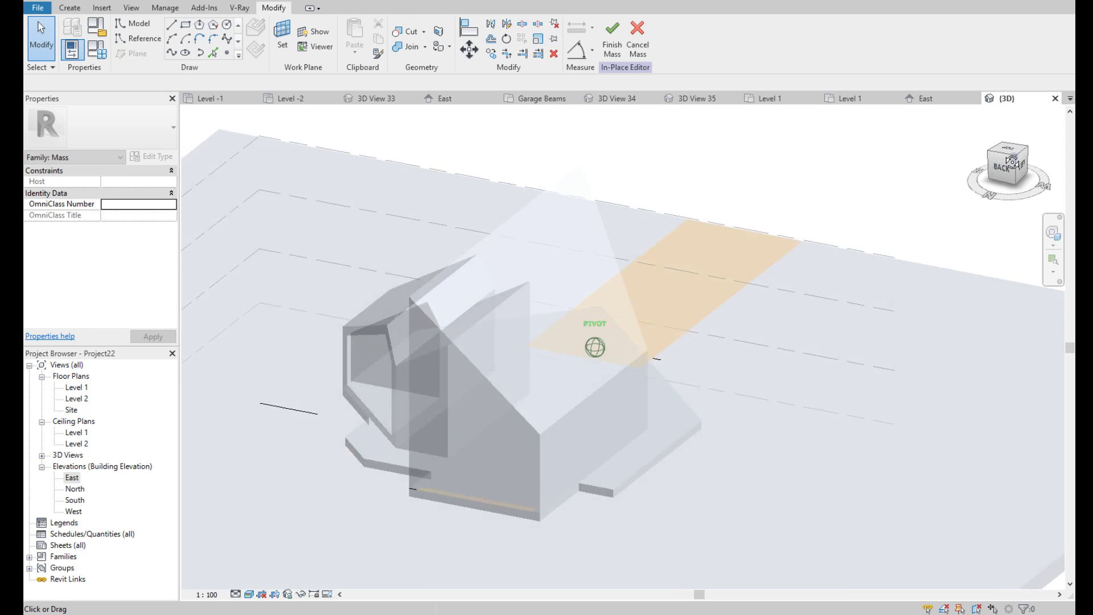
click(1011, 162)
Trace 450-offset lines along the block's vertical and sloped edges and draw a 6400 base line
click(213, 54)
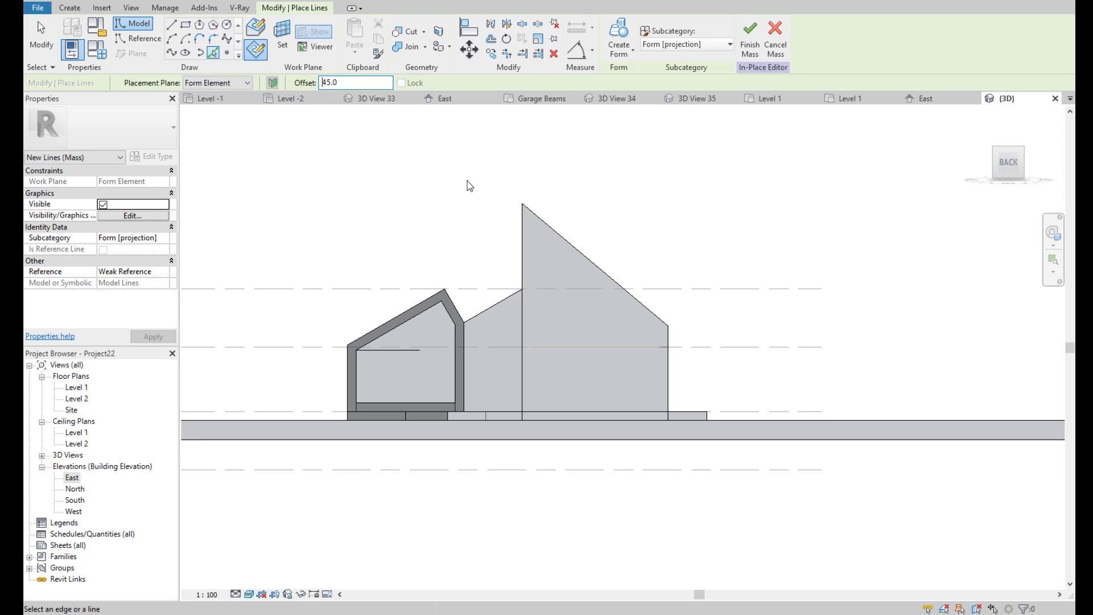
click(529, 324)
click(572, 248)
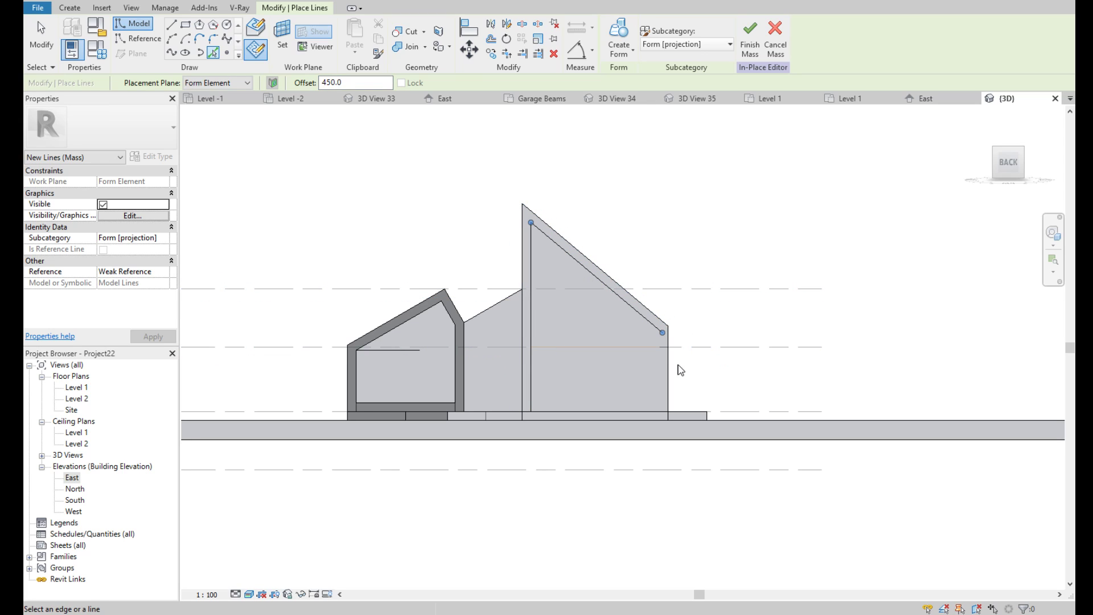
scroll(610, 394, up, 2)
scroll(610, 394, up, 1)
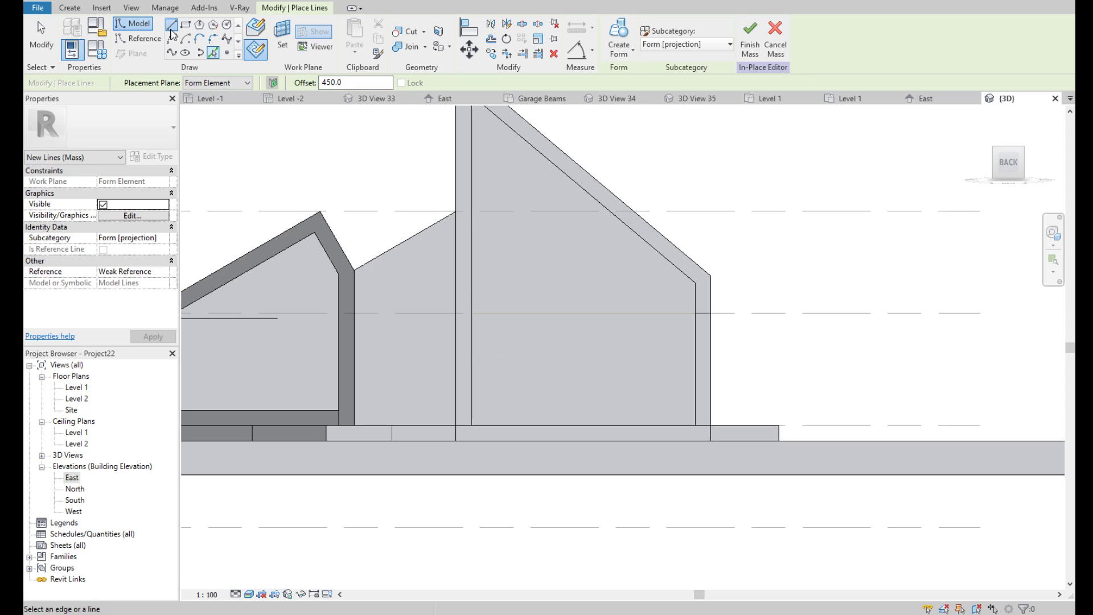
click(170, 29)
click(472, 425)
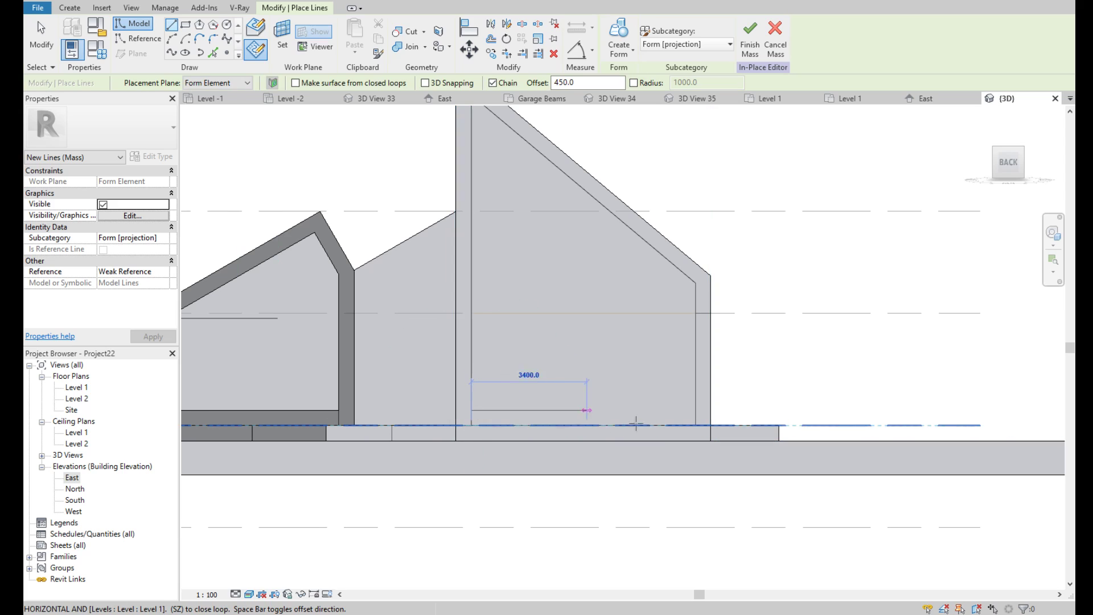
click(689, 425)
key(Escape)
key(Escape)
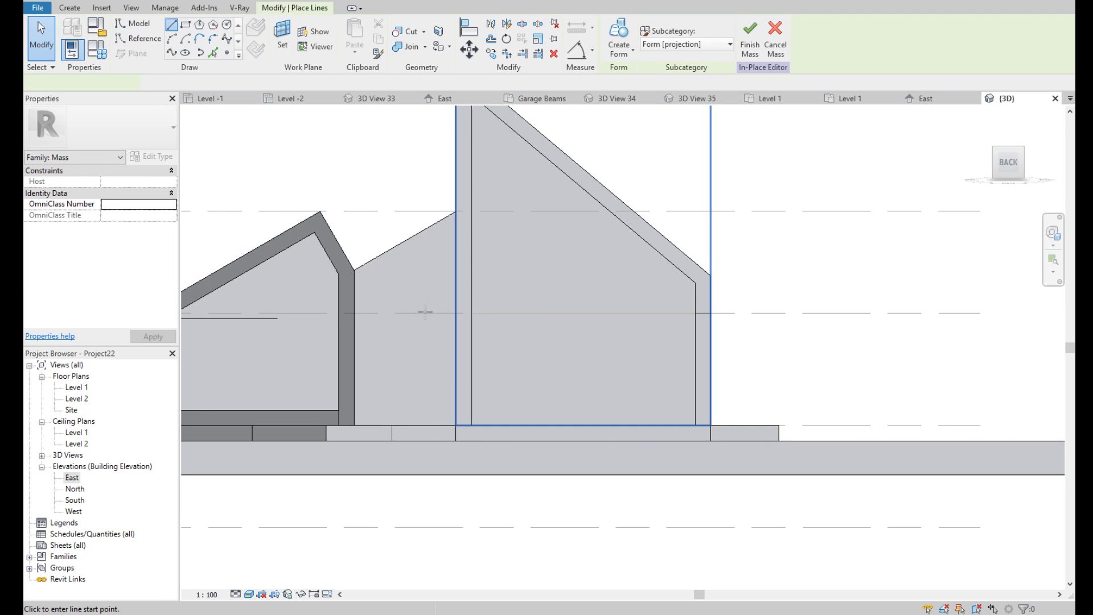
click(472, 424)
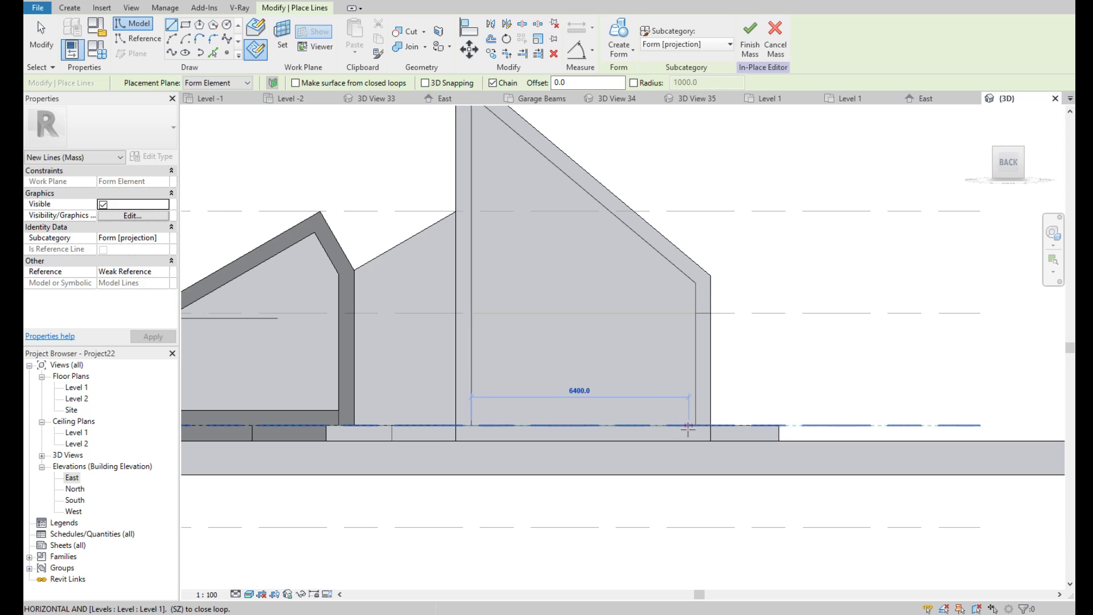
key(Escape)
key(Escape)
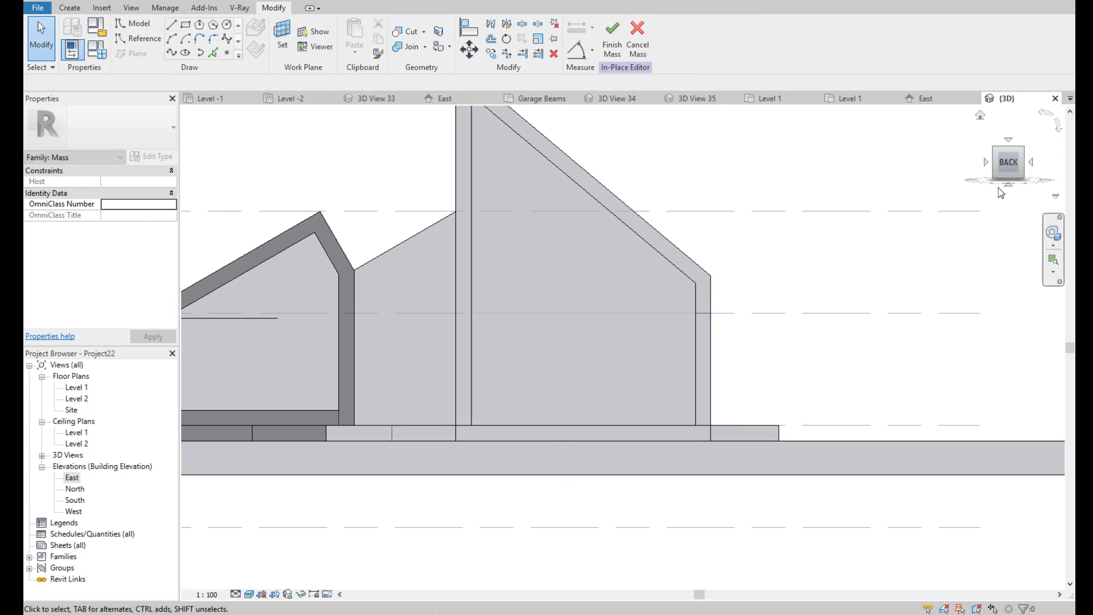
Select the four-line outline and make it a void form 450 deep
drag(998, 187, 717, 267)
key(Tab)
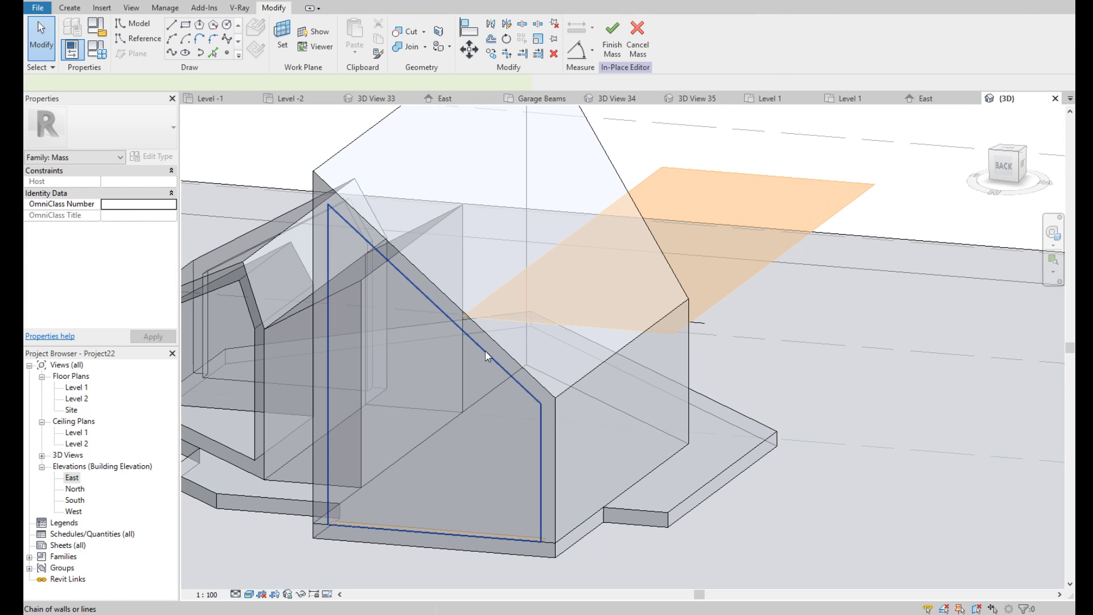
click(485, 351)
click(619, 50)
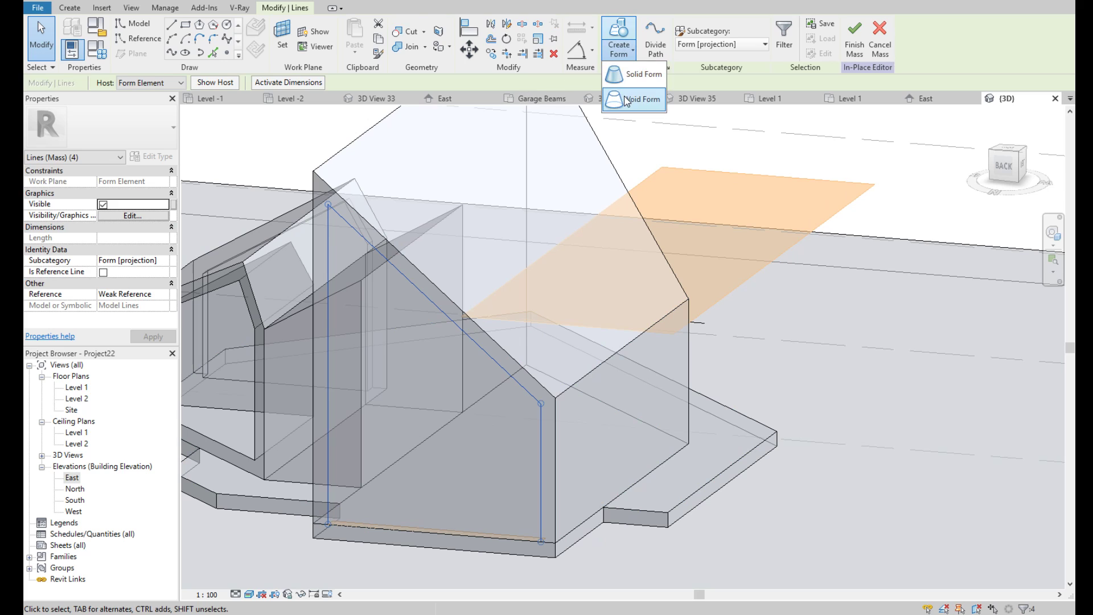
click(626, 100)
click(591, 408)
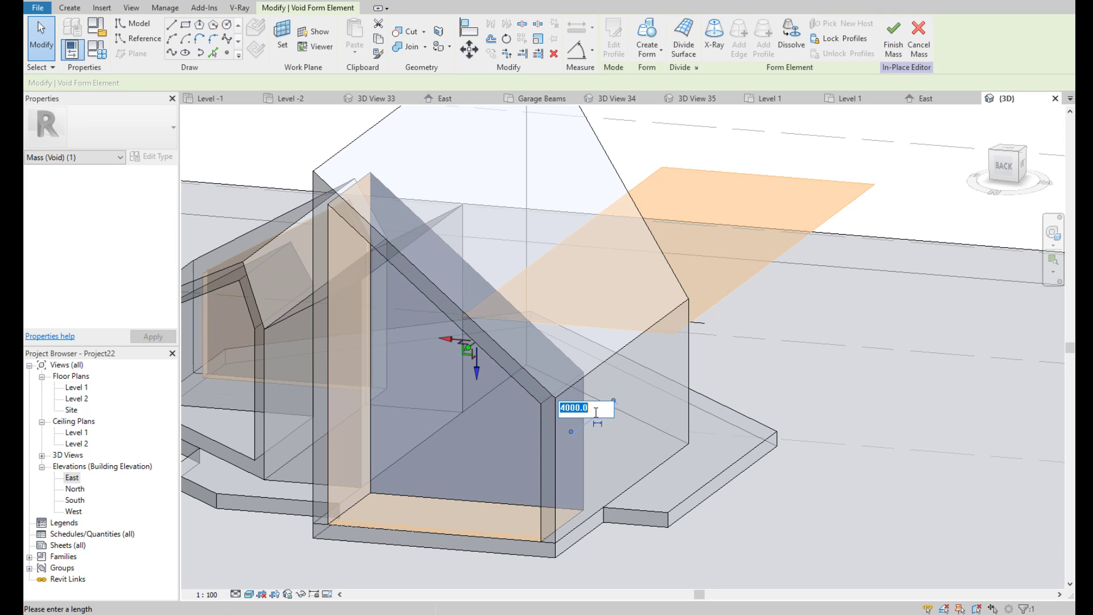
text(450)
key(Return)
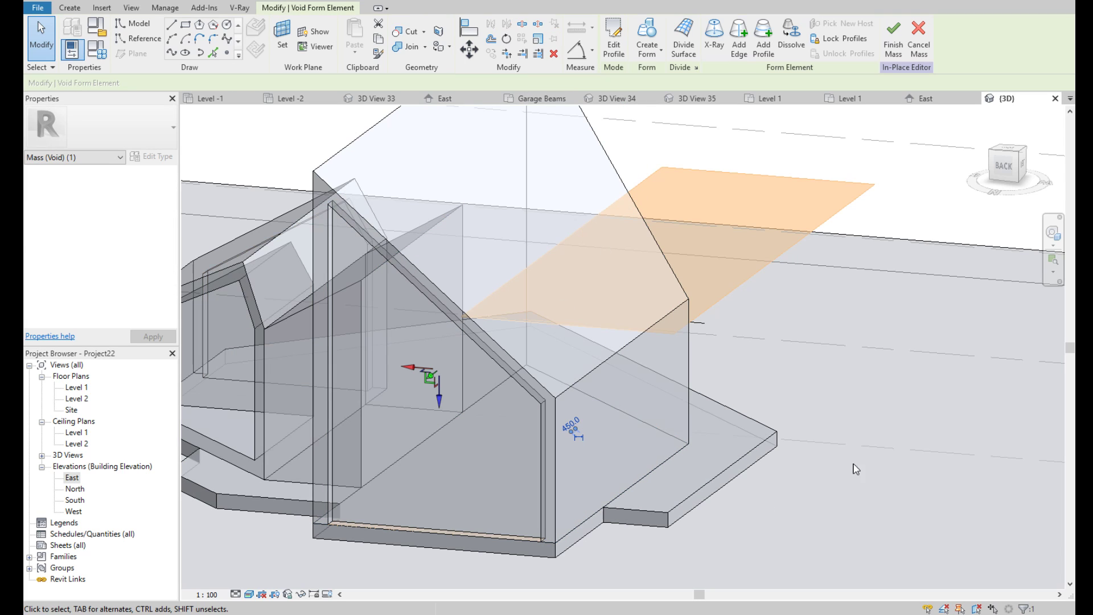
scroll(852, 468, down, 3)
mouse_move(819, 373)
shift+middle_down()
mouse_move(740, 364)
mouse_move(821, 202)
shift+middle_up()
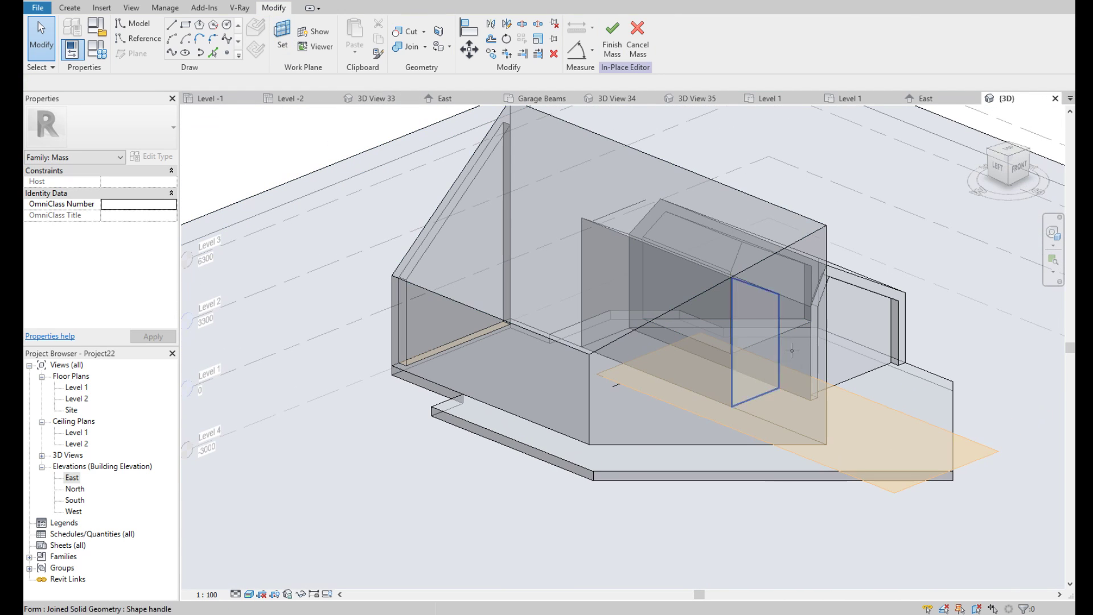
Switch to the front view, cancel a brief LI command, and inspect the outline and void in isometric
click(1019, 168)
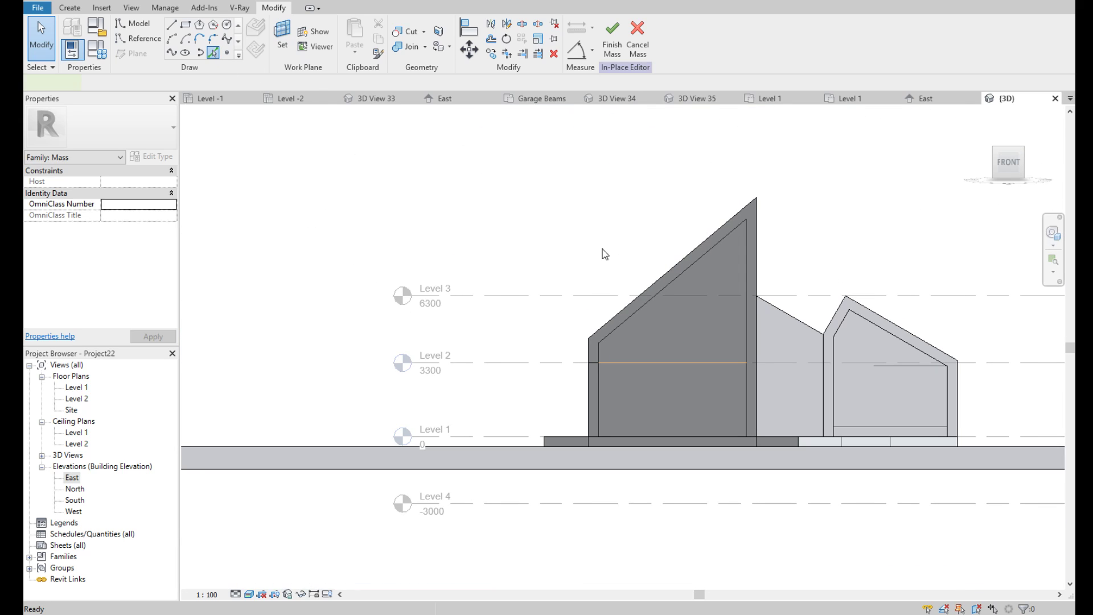
key(l)
key(i)
scroll(598, 395, up, 1)
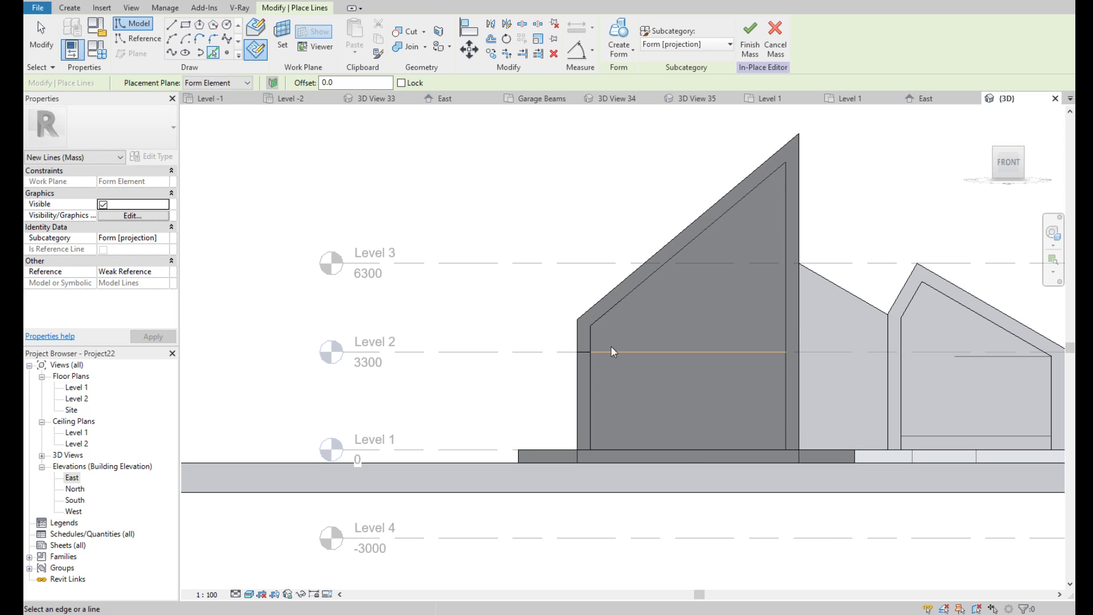
key(Escape)
key(Escape)
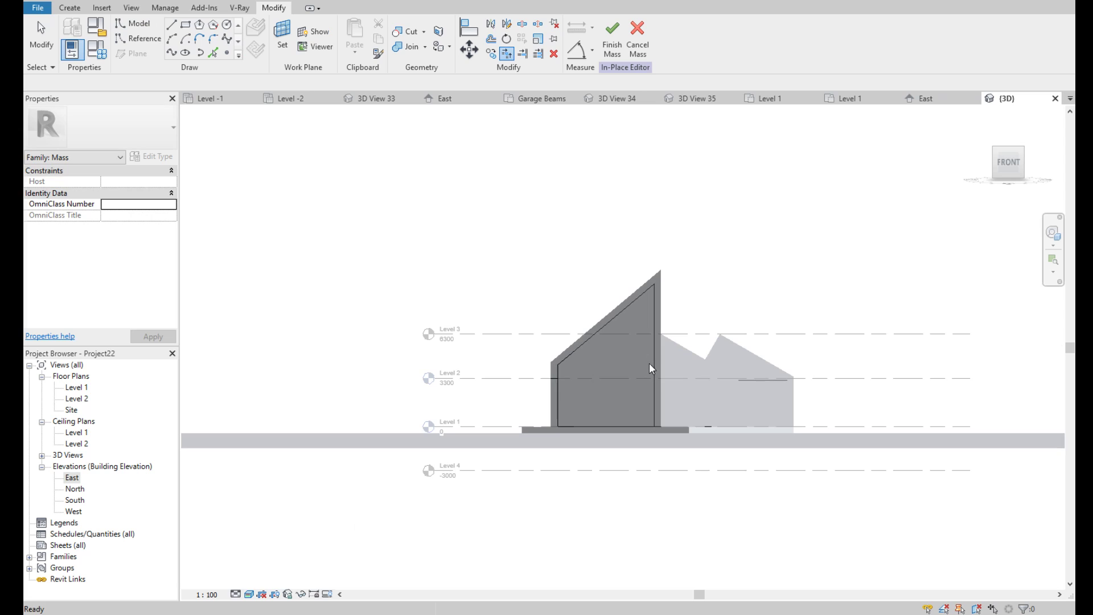
click(653, 361)
mouse_move(654, 361)
shift+middle_down()
mouse_move(740, 319)
mouse_move(695, 296)
shift+middle_up()
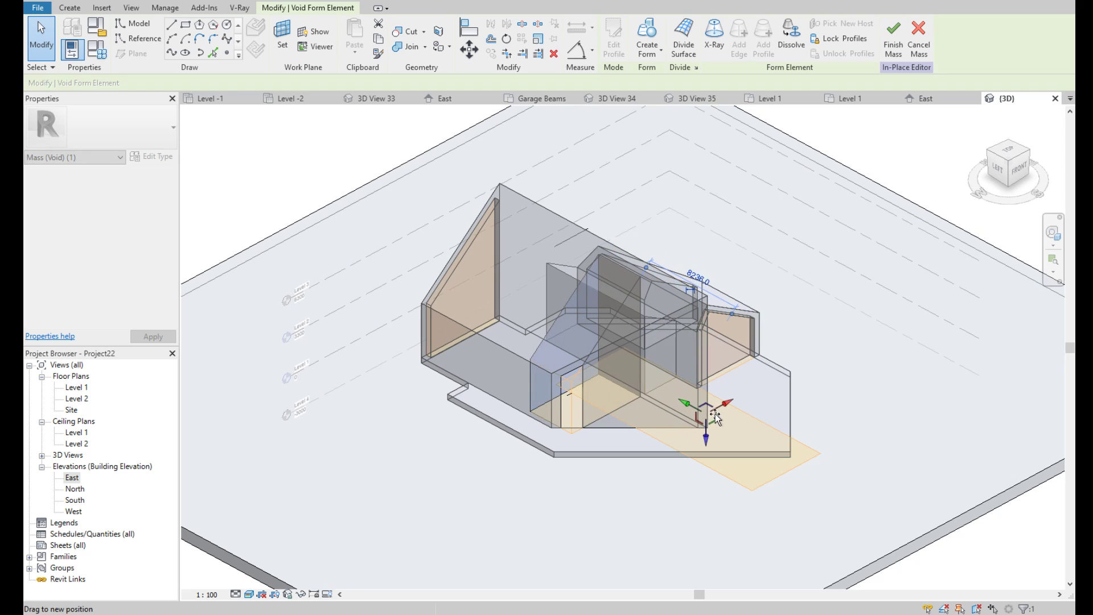
click(729, 422)
scroll(624, 424, up, 3)
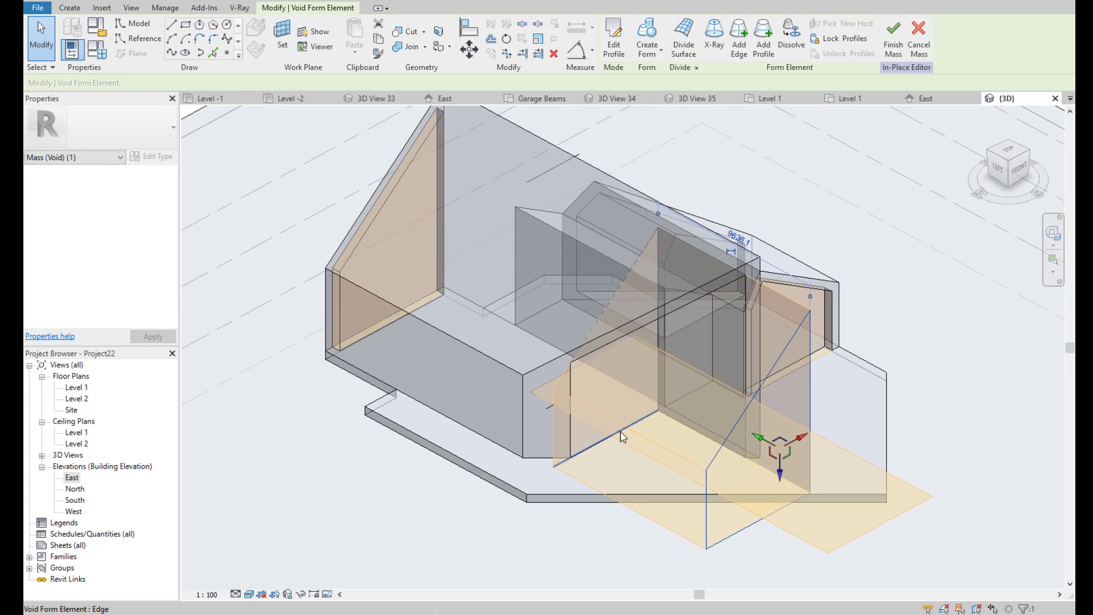
From the Top view, drag the void's sloped face out to 11136.1
click(657, 254)
click(1008, 161)
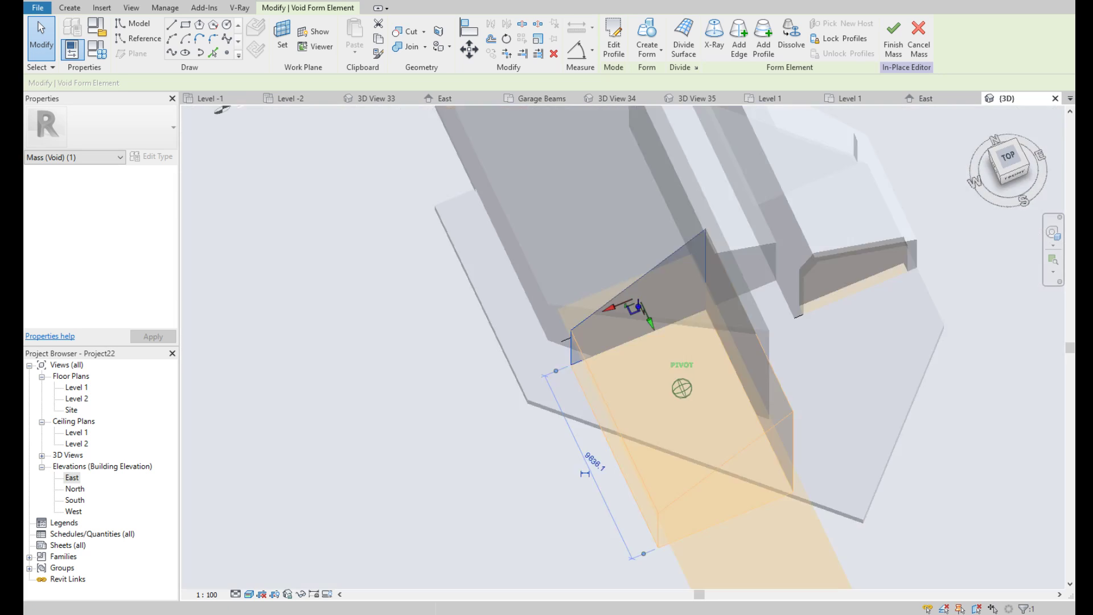
scroll(712, 251, up, 3)
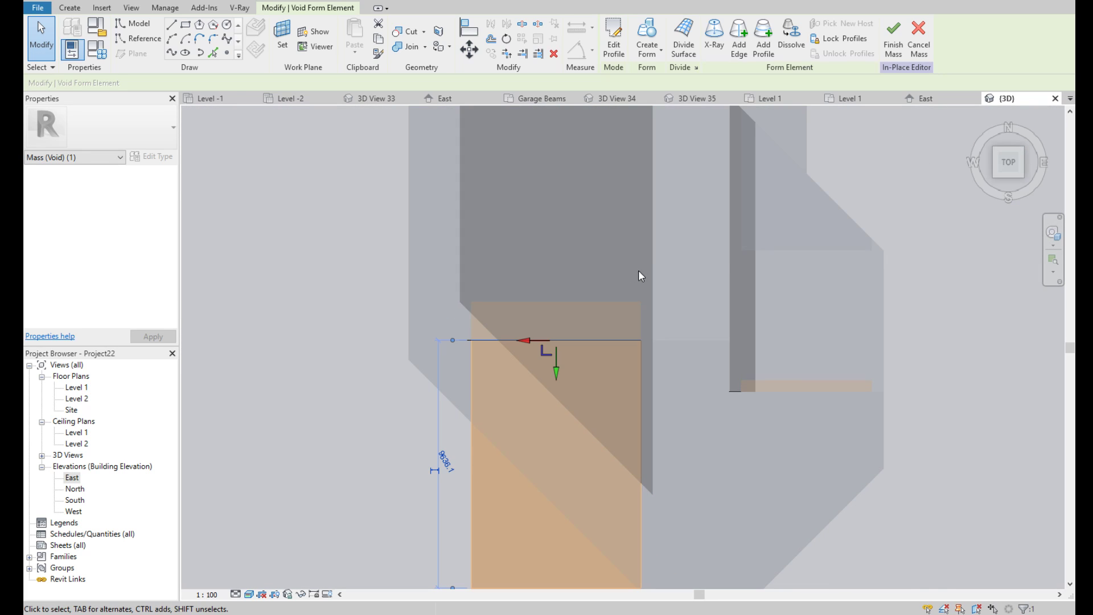
drag(556, 375, 556, 341)
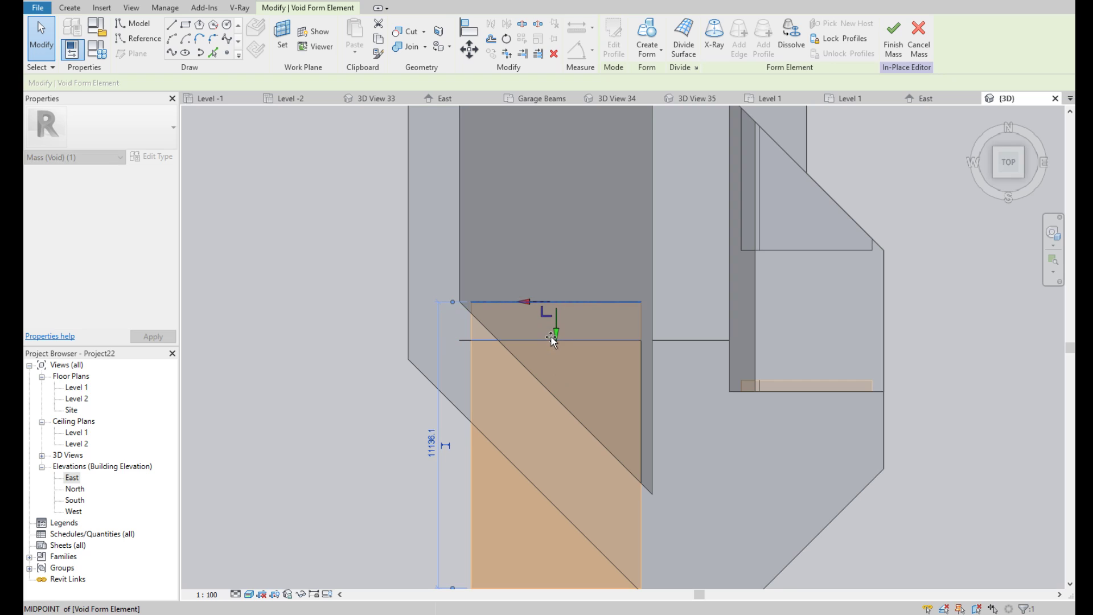
click(871, 215)
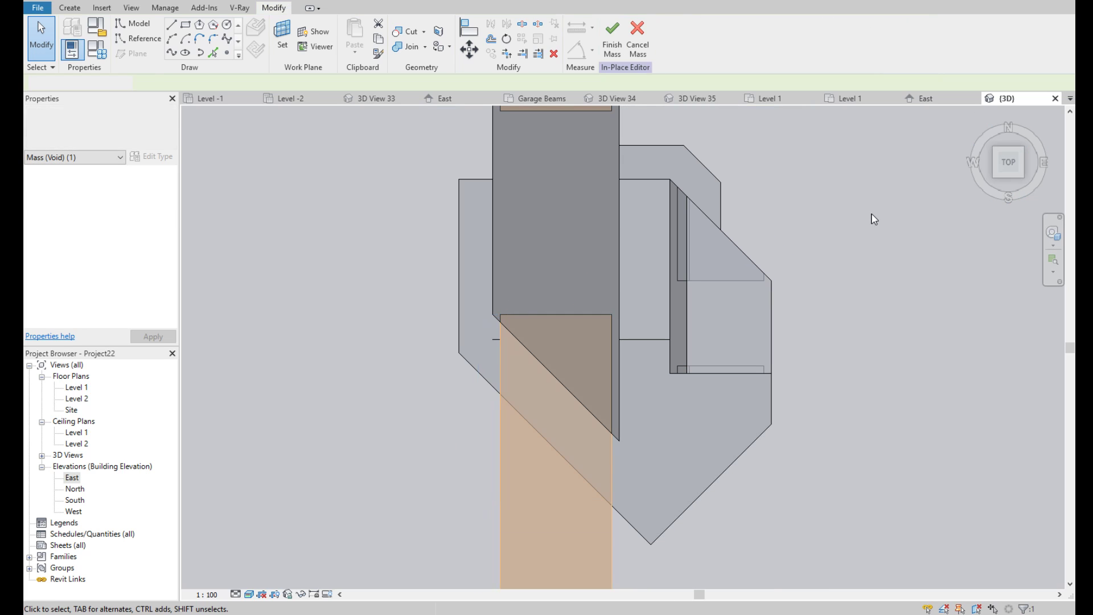
mouse_move(871, 215)
shift+middle_down()
mouse_move(1038, 127)
mouse_move(690, 350)
shift+middle_up()
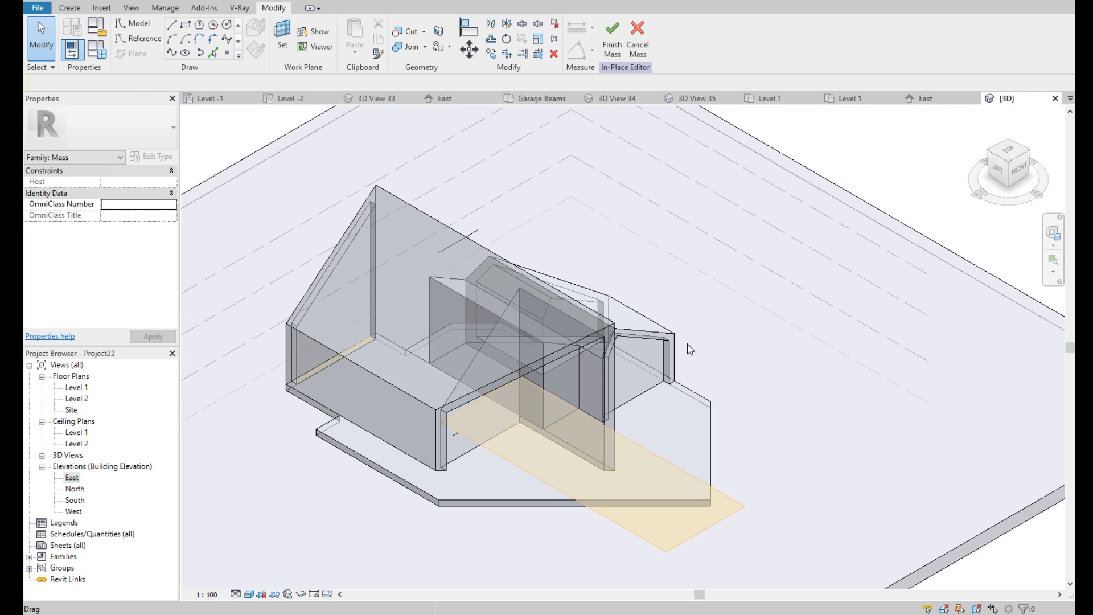
Delete the void form, then undo with Ctrl+Z to restore it
click(496, 461)
key(Delete)
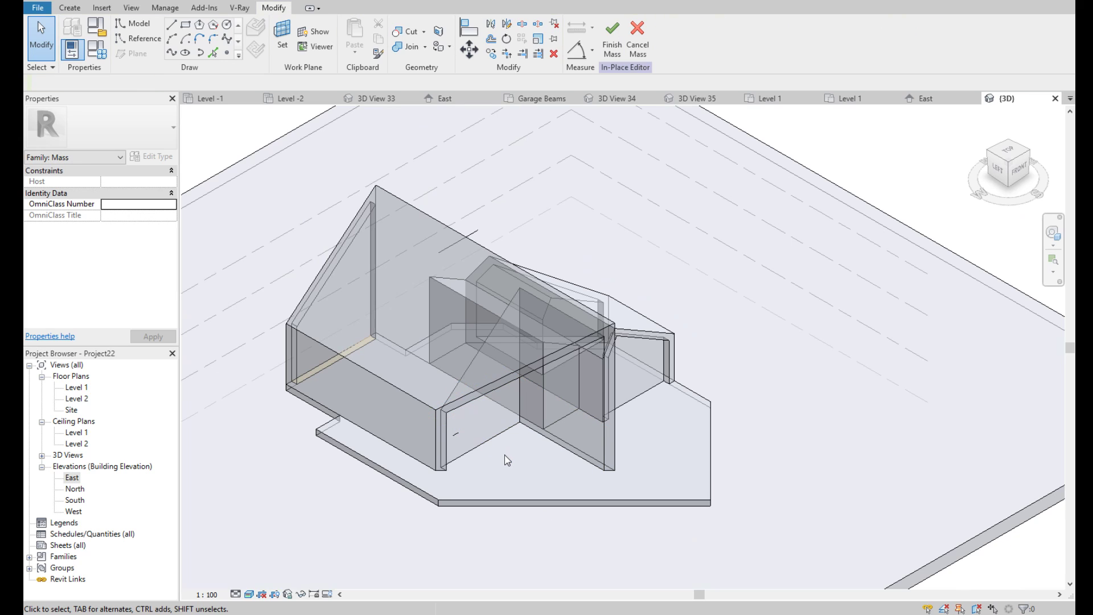
key(ctrl+z)
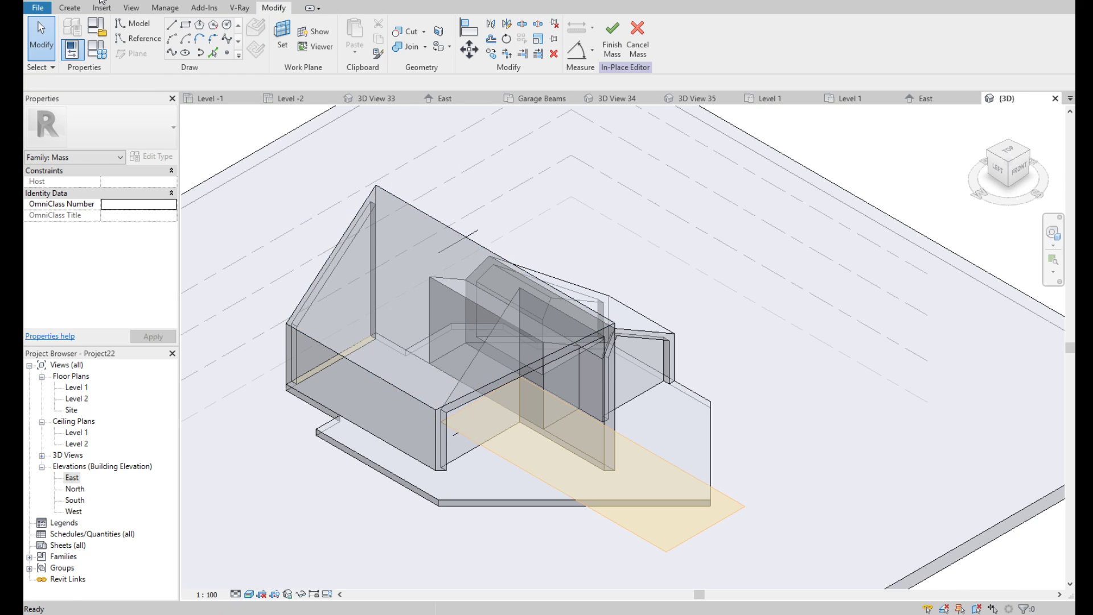
scroll(566, 239, down, 3)
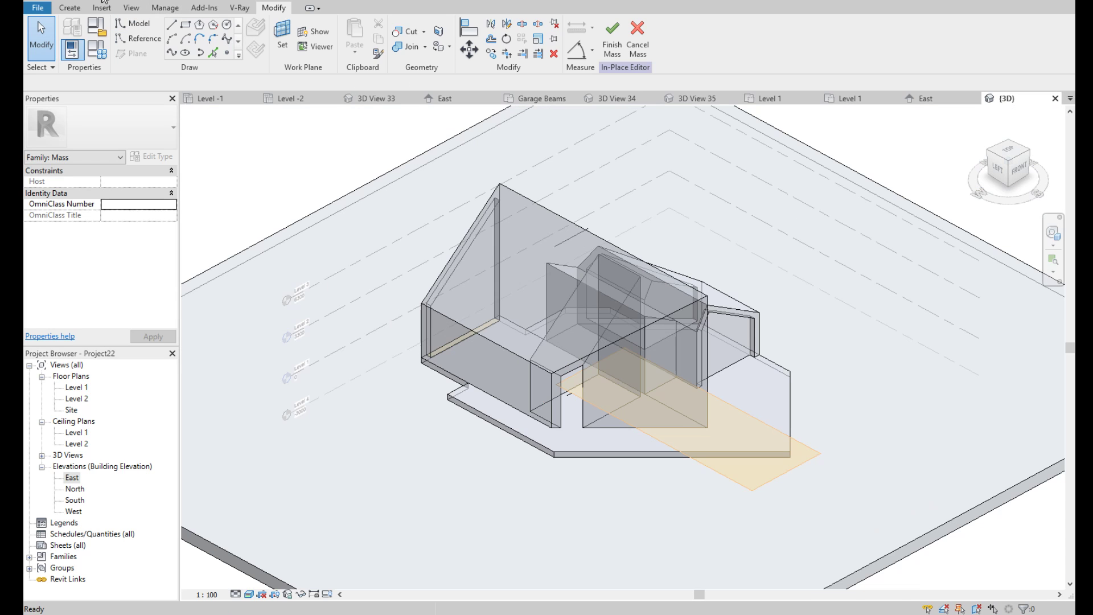
scroll(615, 319, up, 3)
scroll(580, 337, up, 1)
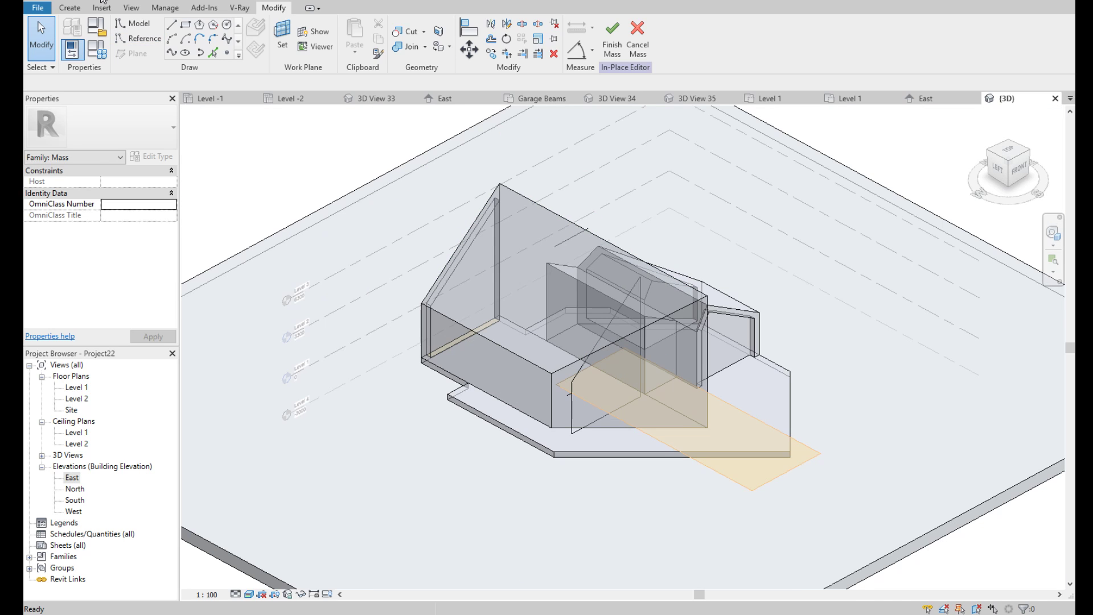
Select the four-line profile and raise its bottom line higher in Front view
scroll(569, 368, up, 3)
scroll(575, 413, up, 1)
click(575, 412)
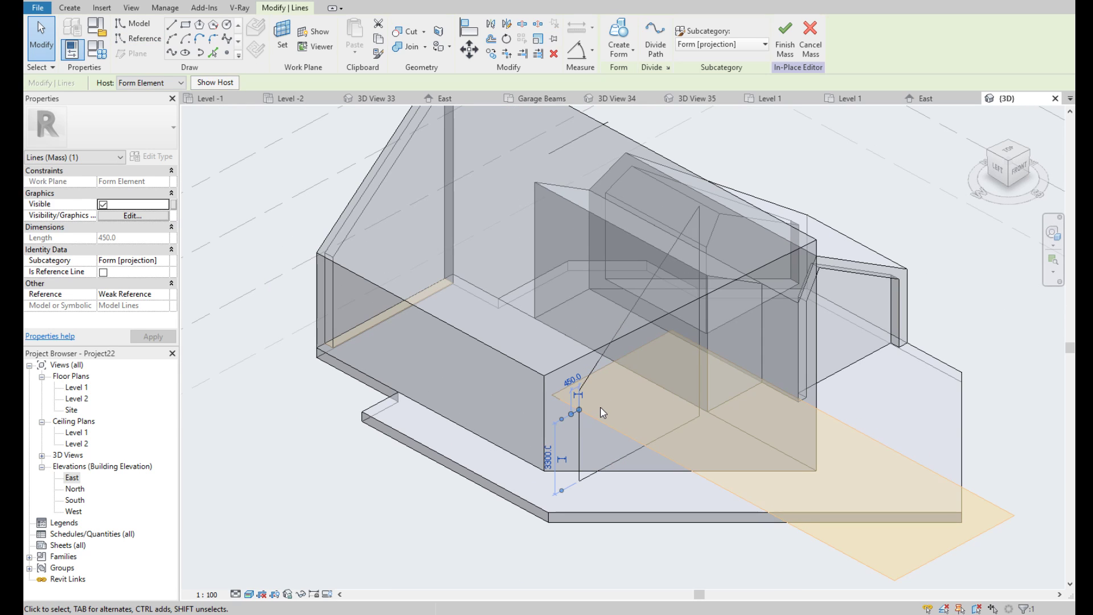
key(Escape)
key(Tab)
click(589, 377)
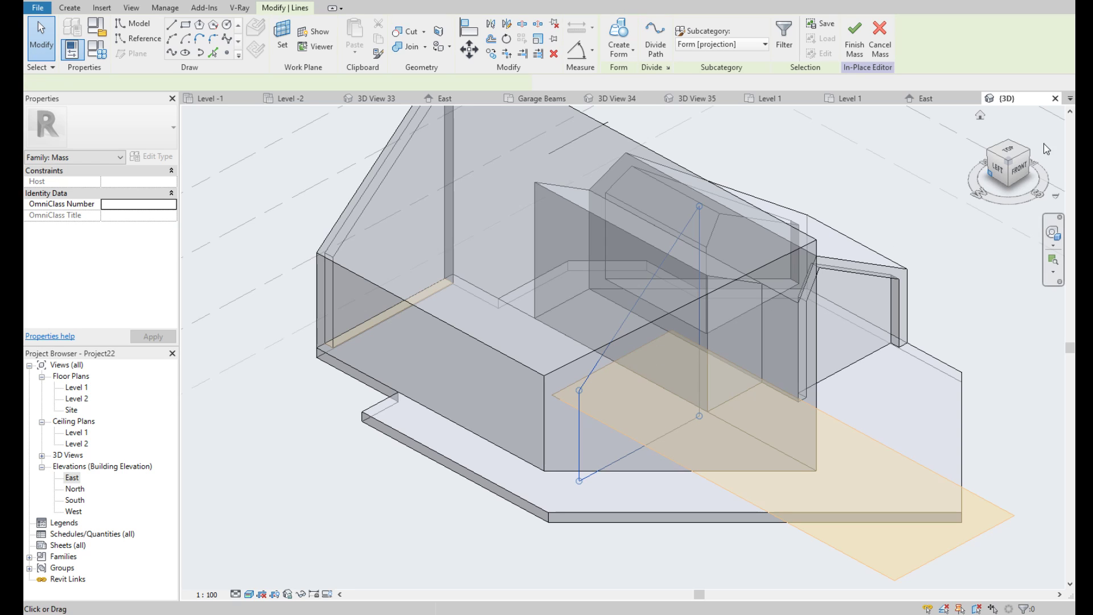
click(1015, 164)
click(651, 468)
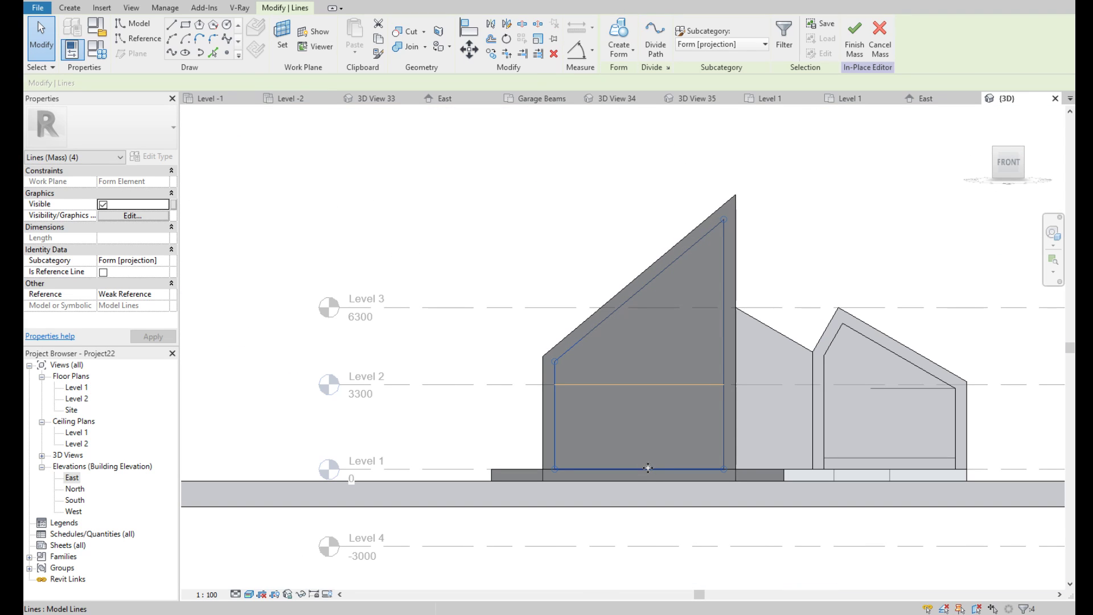
scroll(647, 467, up, 2)
drag(640, 469, 636, 340)
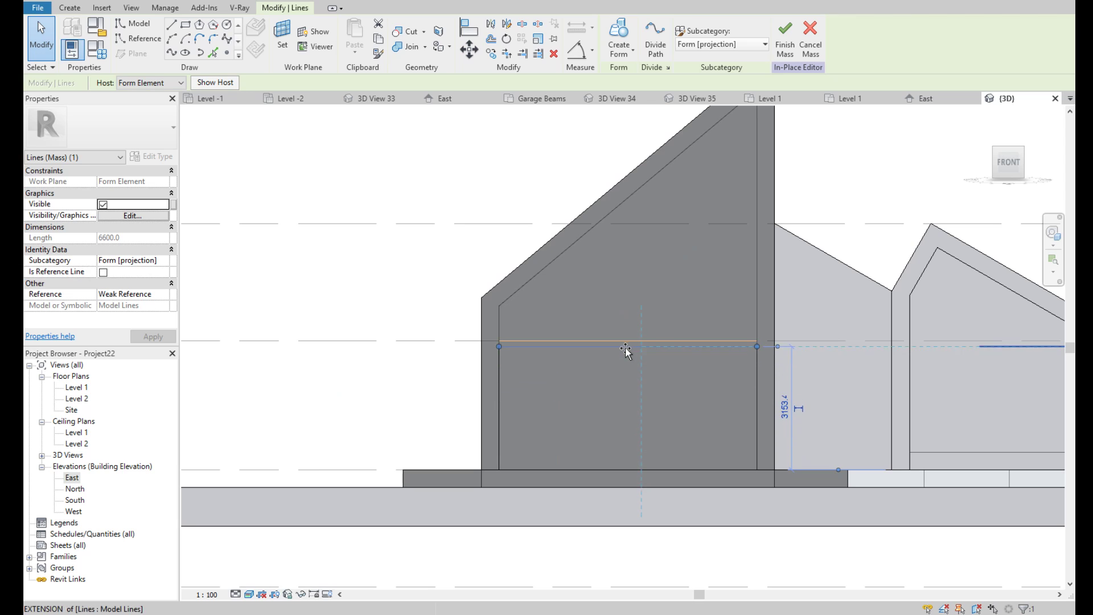
key(Escape)
Turn the four-line profile into a new void form, 3000 deep, across the tall block
click(1005, 164)
shift+middle_drag(623, 350, 604, 405)
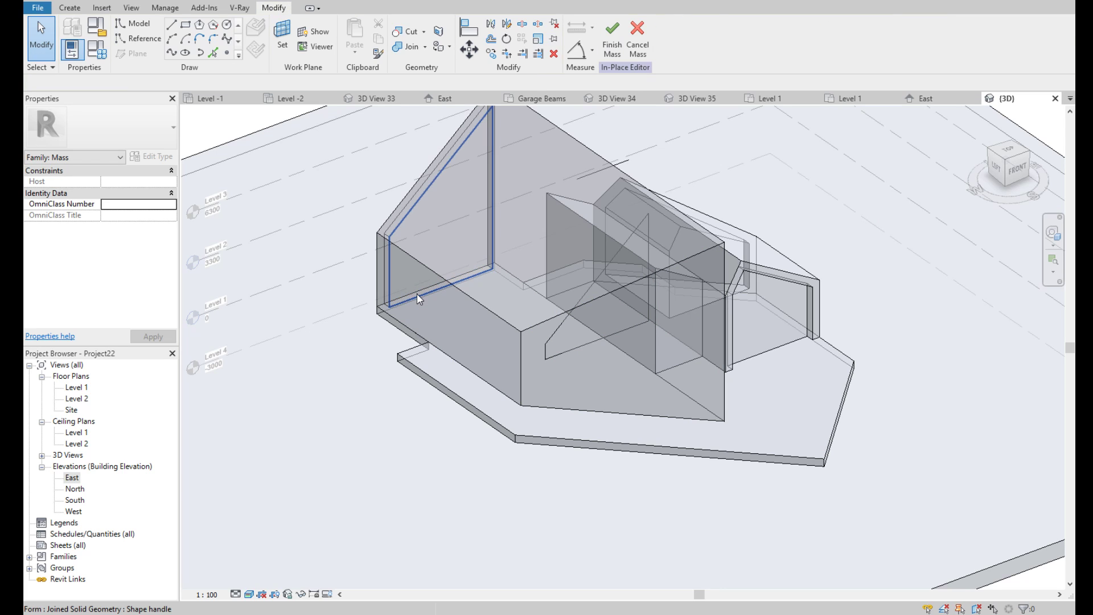
scroll(658, 327, up, 2)
click(633, 330)
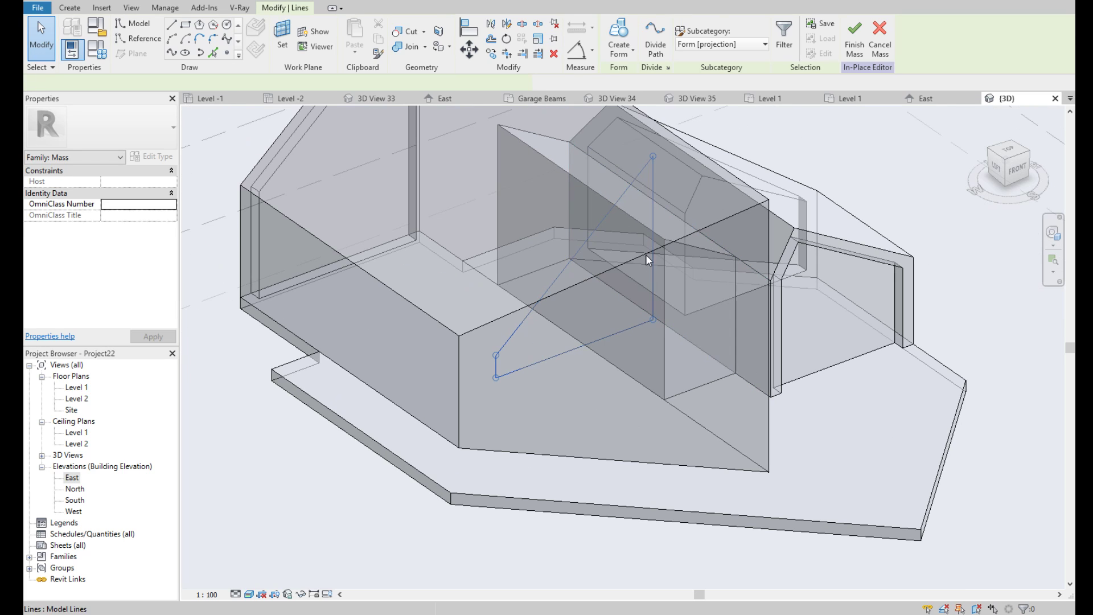
click(632, 57)
click(632, 102)
click(1007, 149)
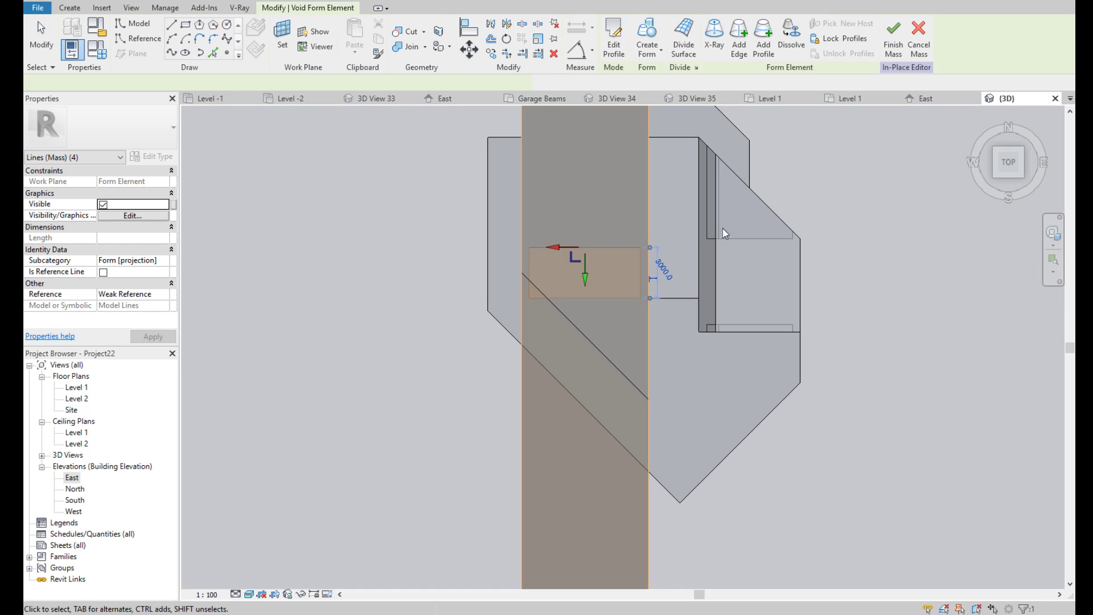
Stretch the new void form in Top view and set its length to 9000
click(589, 308)
drag(591, 446, 593, 462)
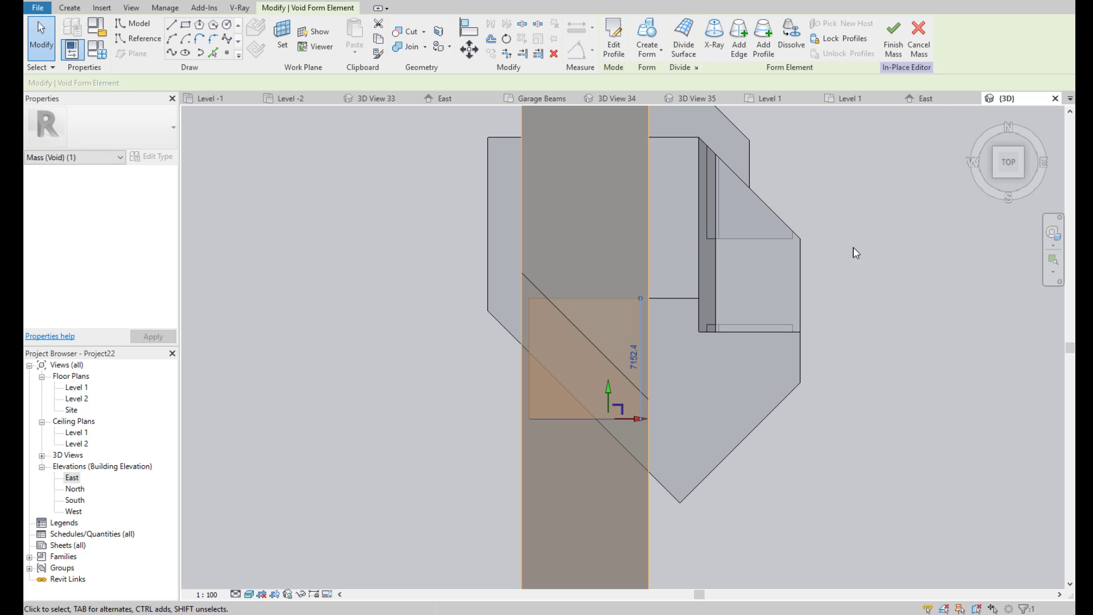
click(993, 177)
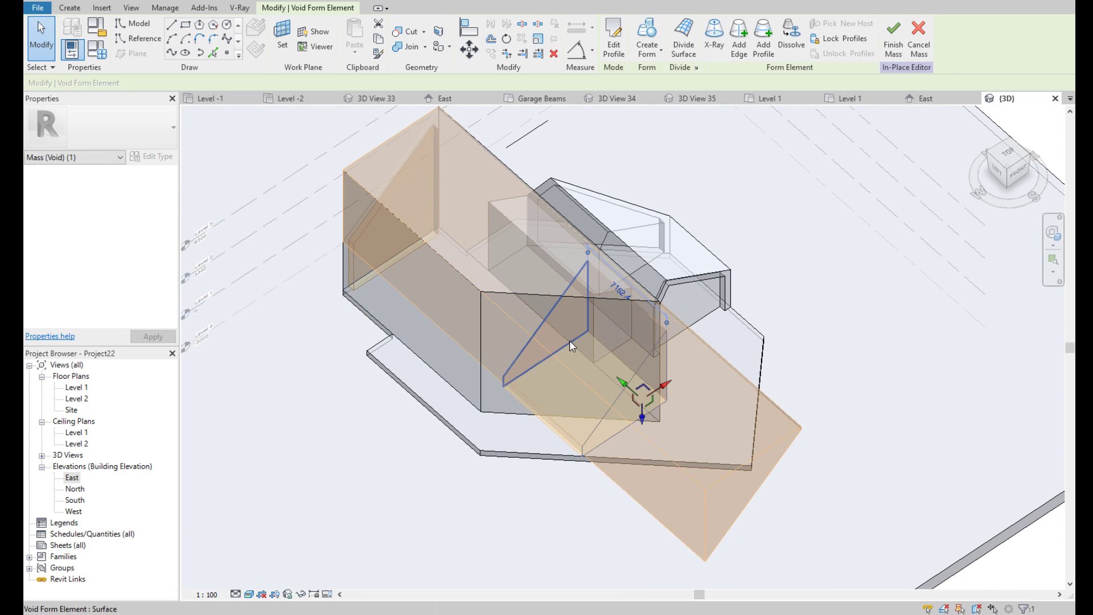
click(1007, 153)
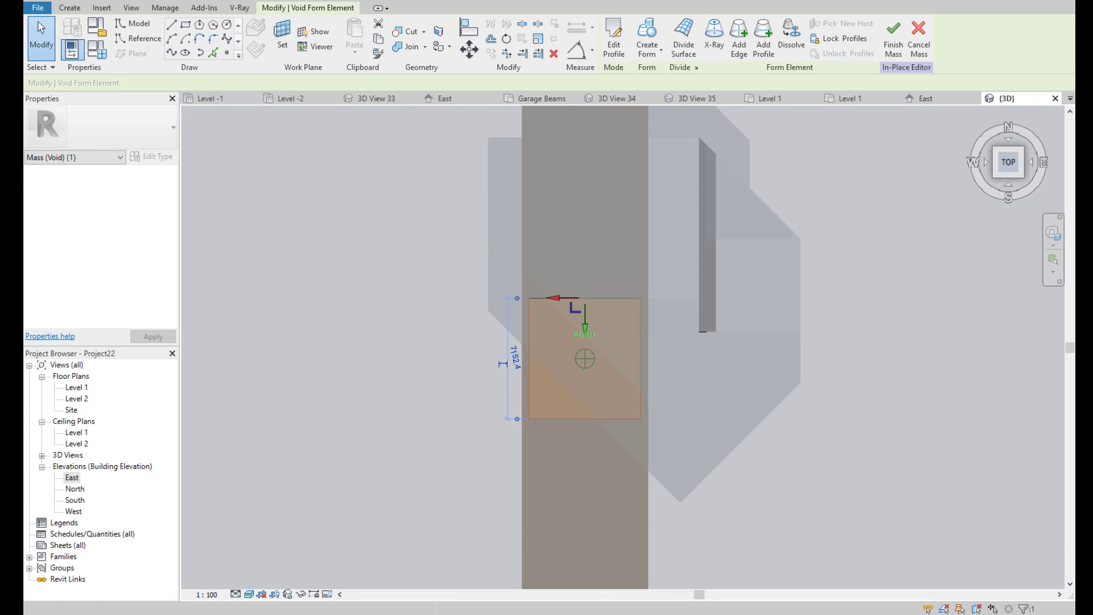
drag(585, 330, 584, 297)
click(511, 337)
text(9)
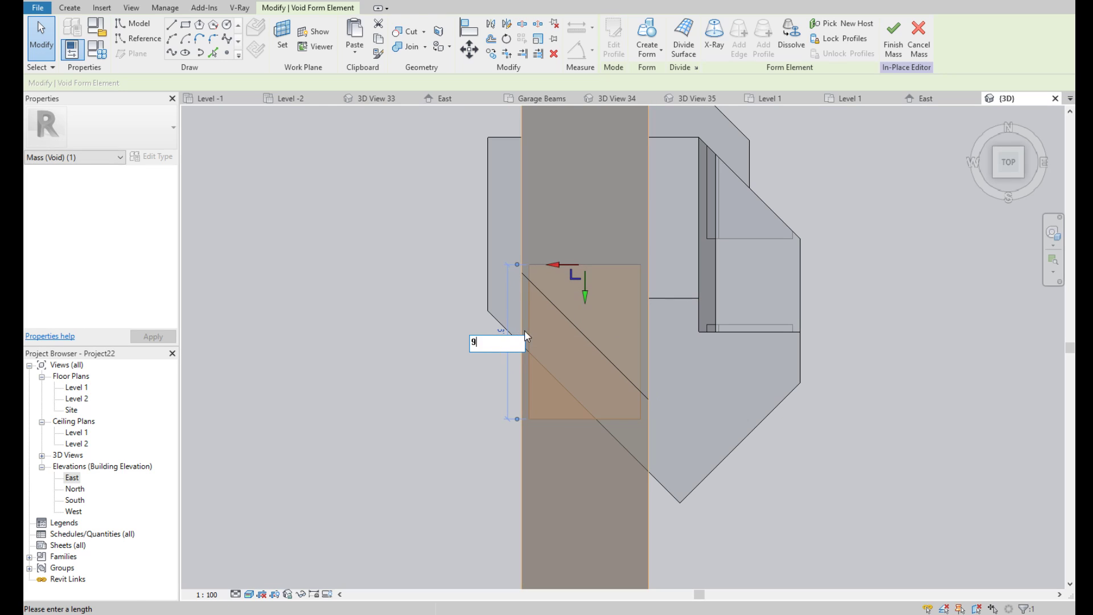
text(000)
key(Return)
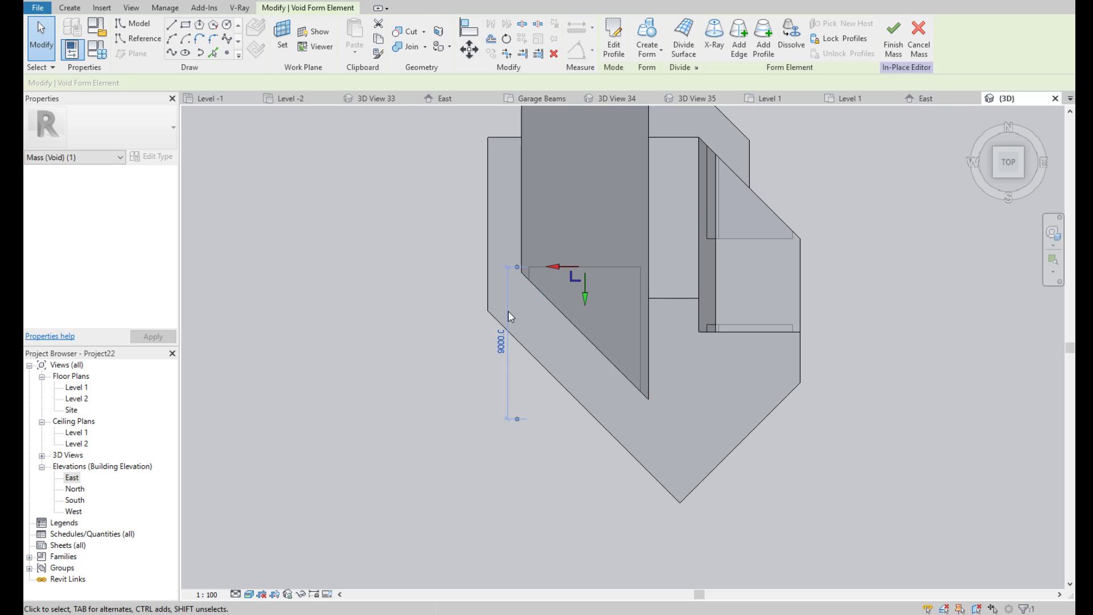
Shorten the triangular void form from 9000 to 8550, then inspect the cut in 3D
drag(1017, 165, 566, 348)
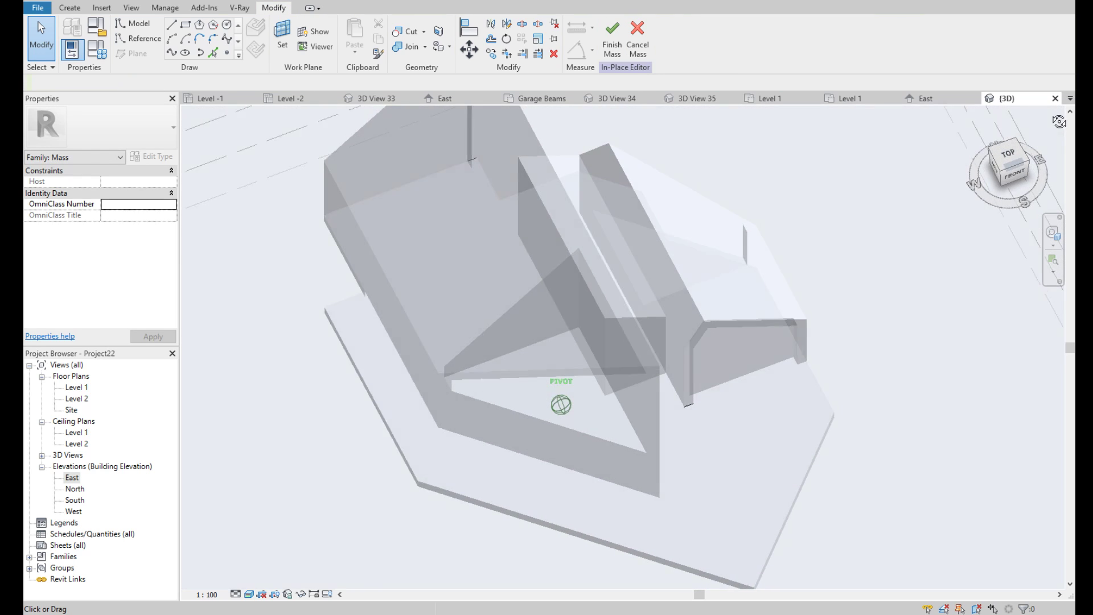
click(557, 347)
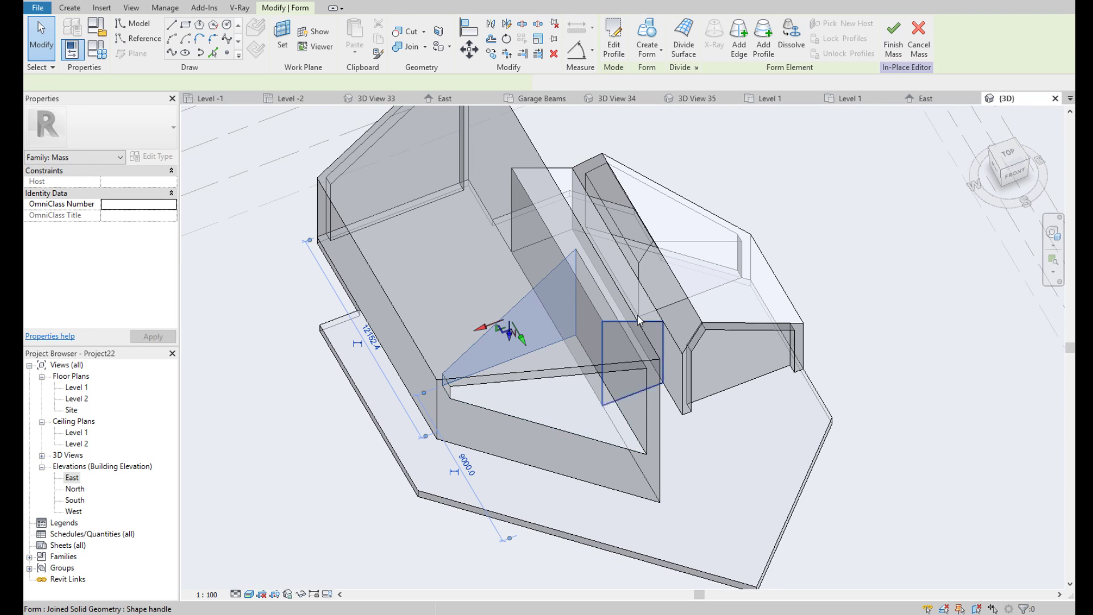
click(1008, 155)
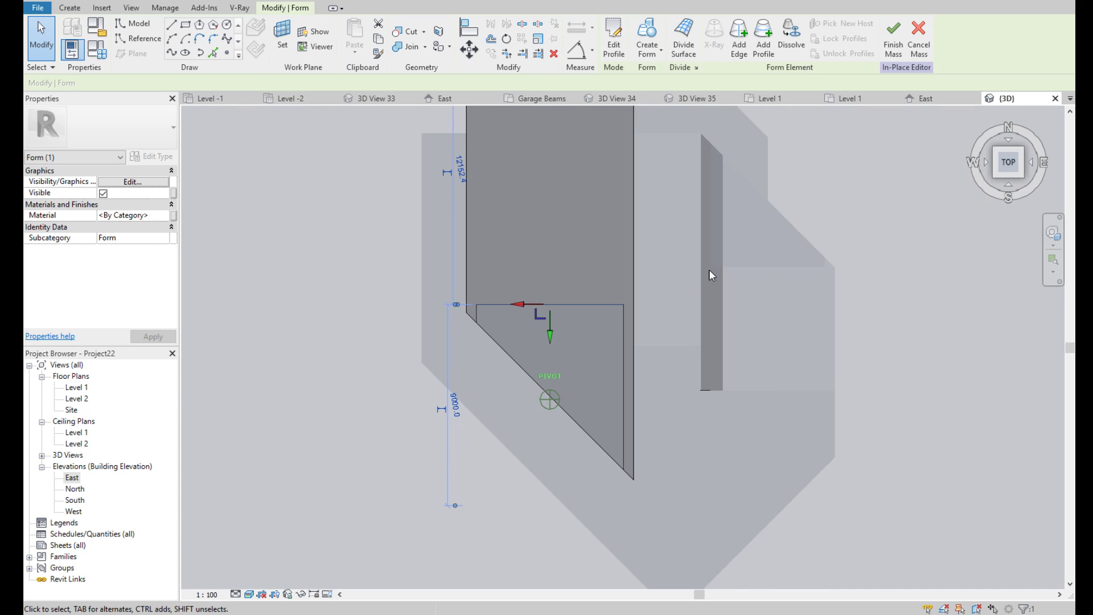
click(456, 404)
scroll(589, 296, up, 2)
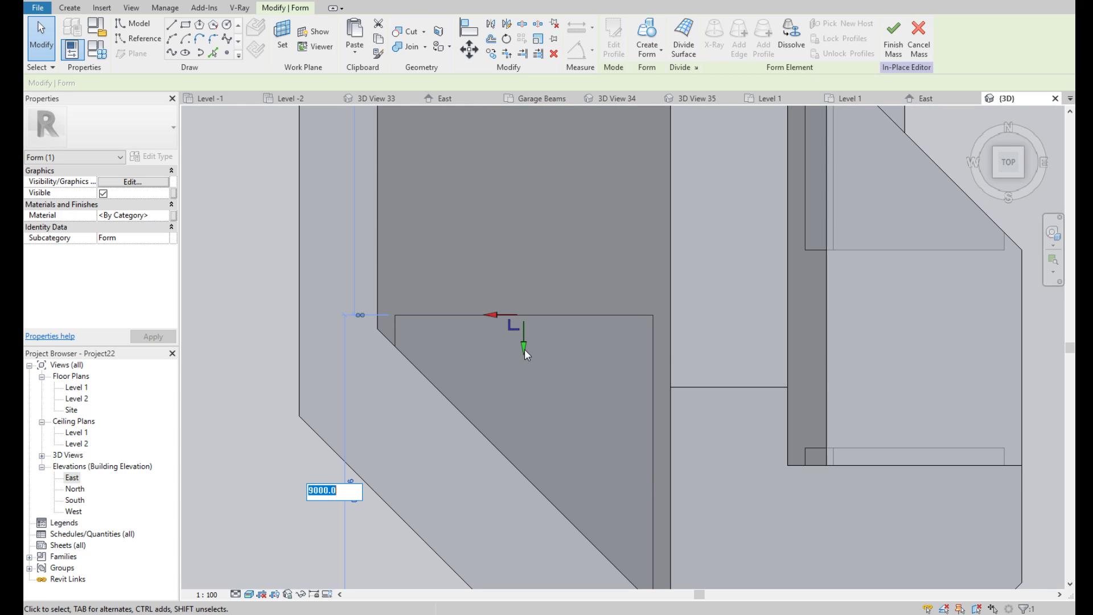
drag(525, 346, 528, 364)
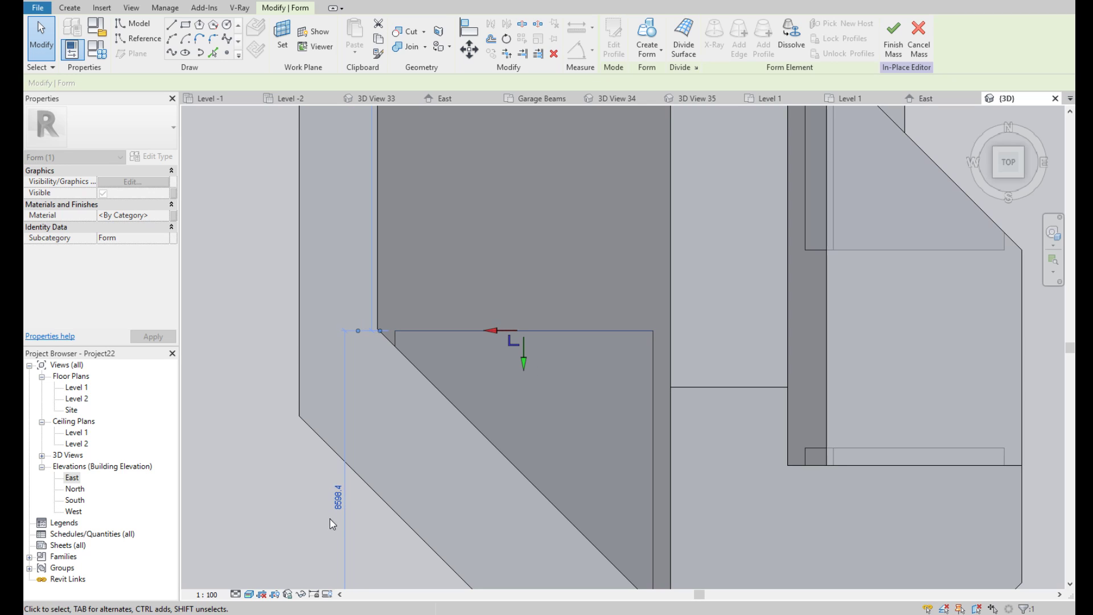
click(338, 497)
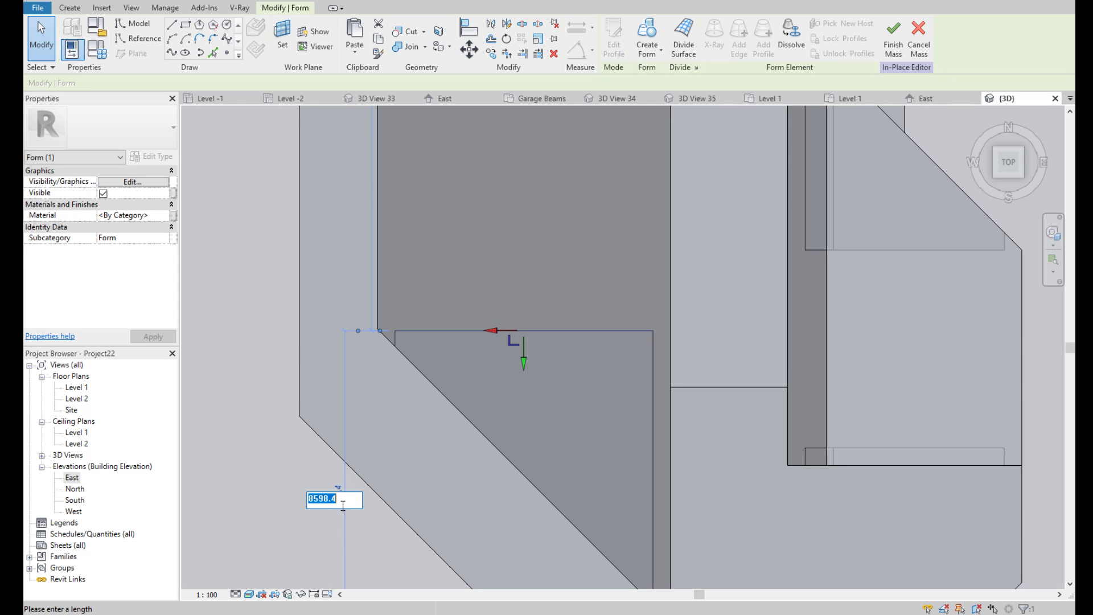
text(8550)
key(Return)
key(Escape)
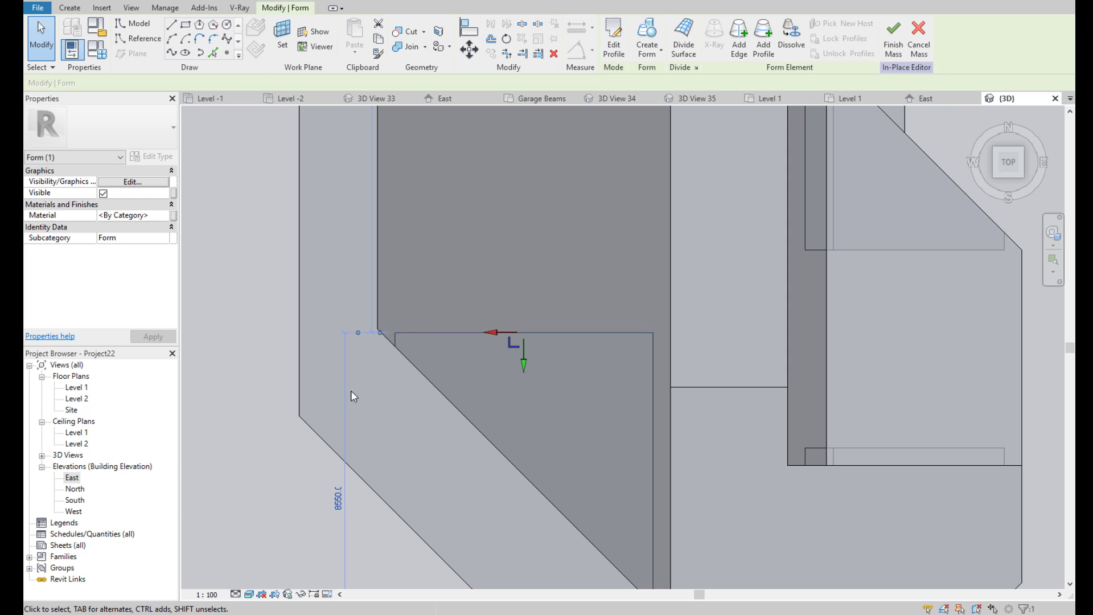
scroll(459, 346, down, 3)
click(813, 320)
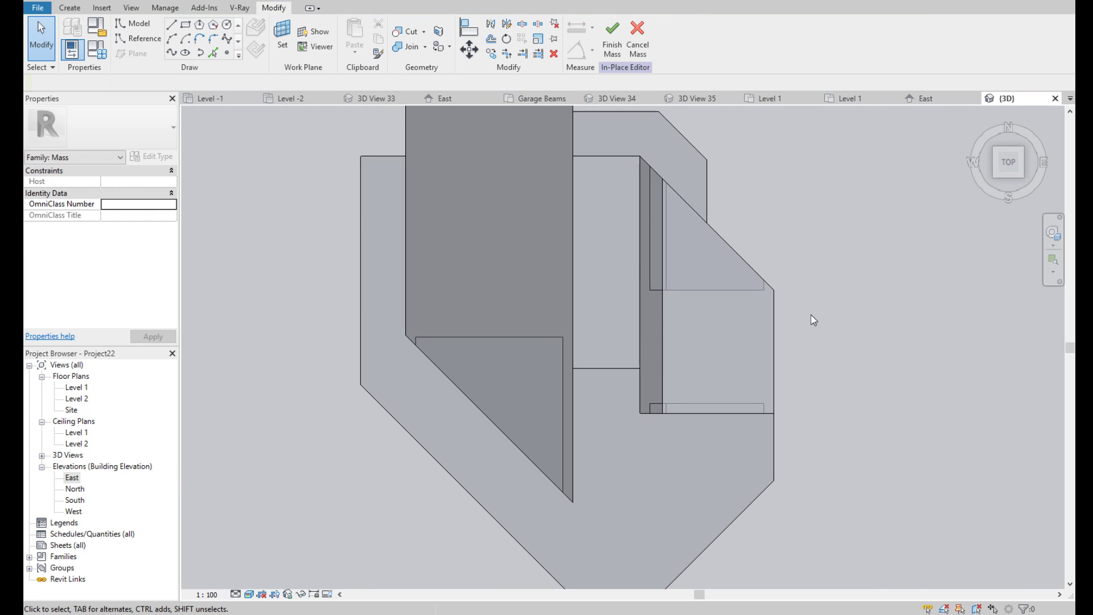
shift+middle_drag(985, 180, 588, 101)
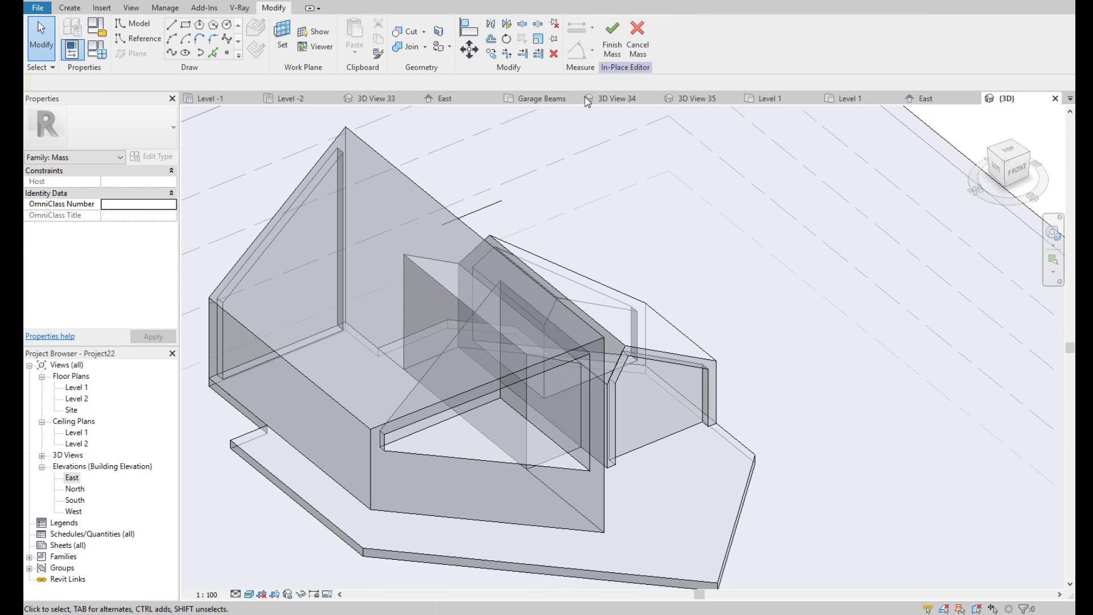
Reopen the mass in place, set the wall face as work plane, and view Front
click(612, 40)
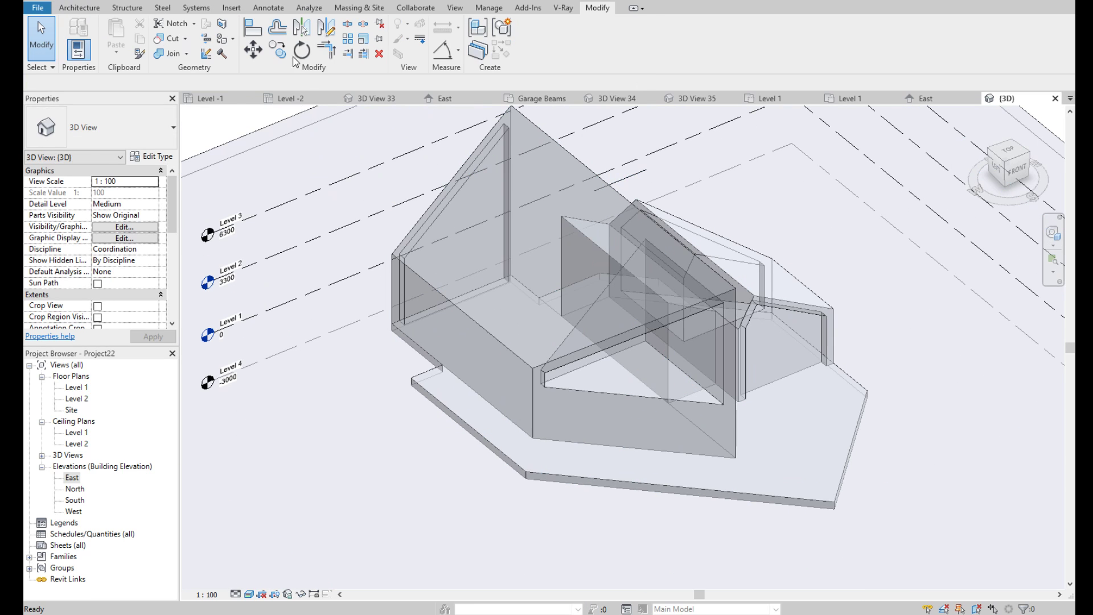
double_click(461, 187)
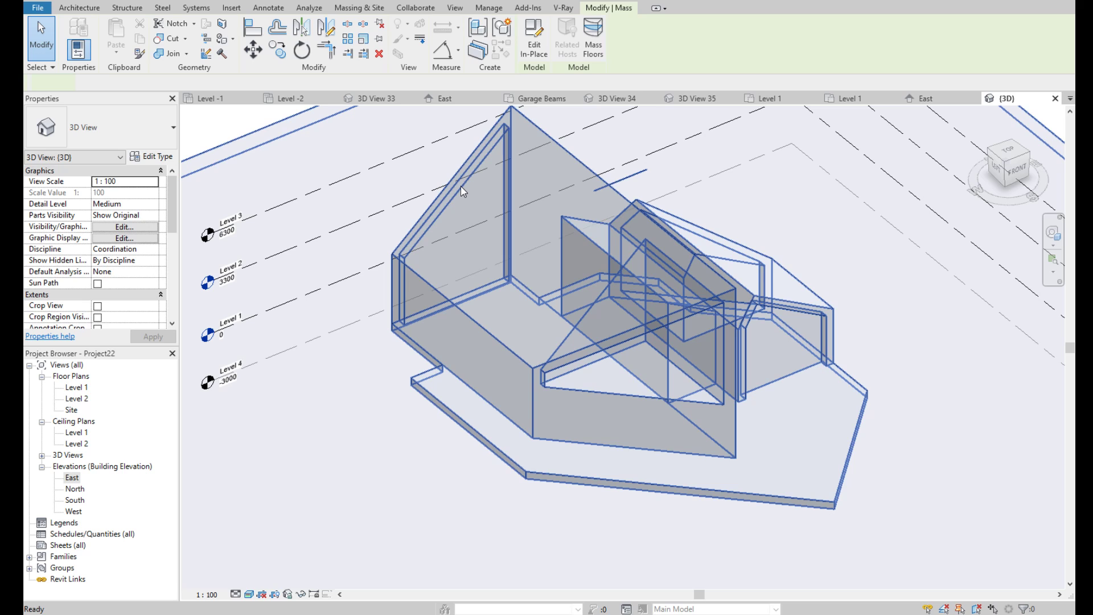
click(282, 35)
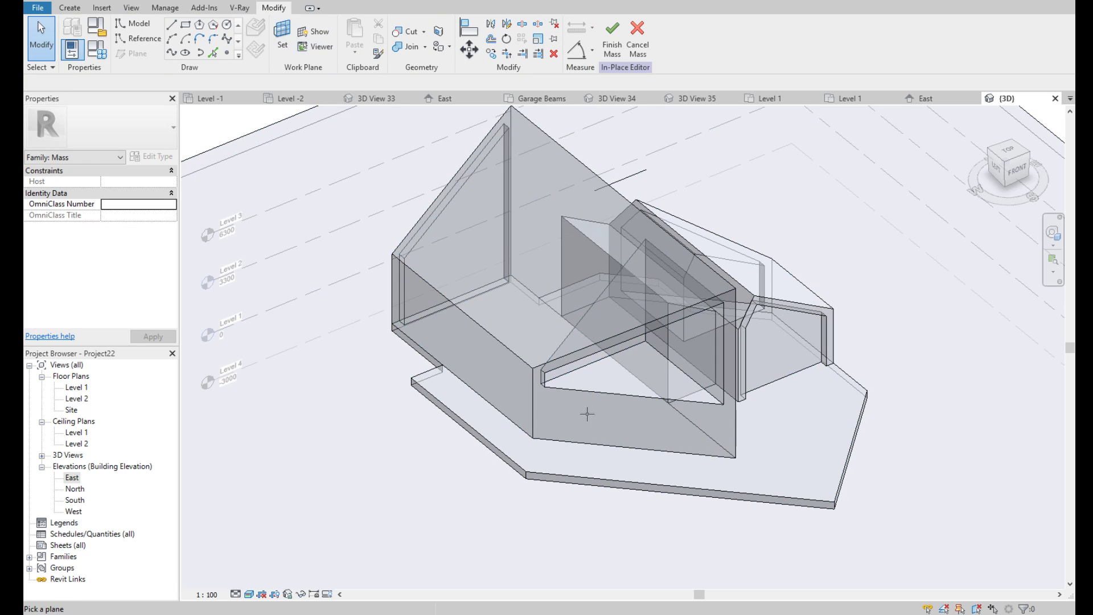
scroll(525, 392, up, 2)
scroll(526, 391, up, 1)
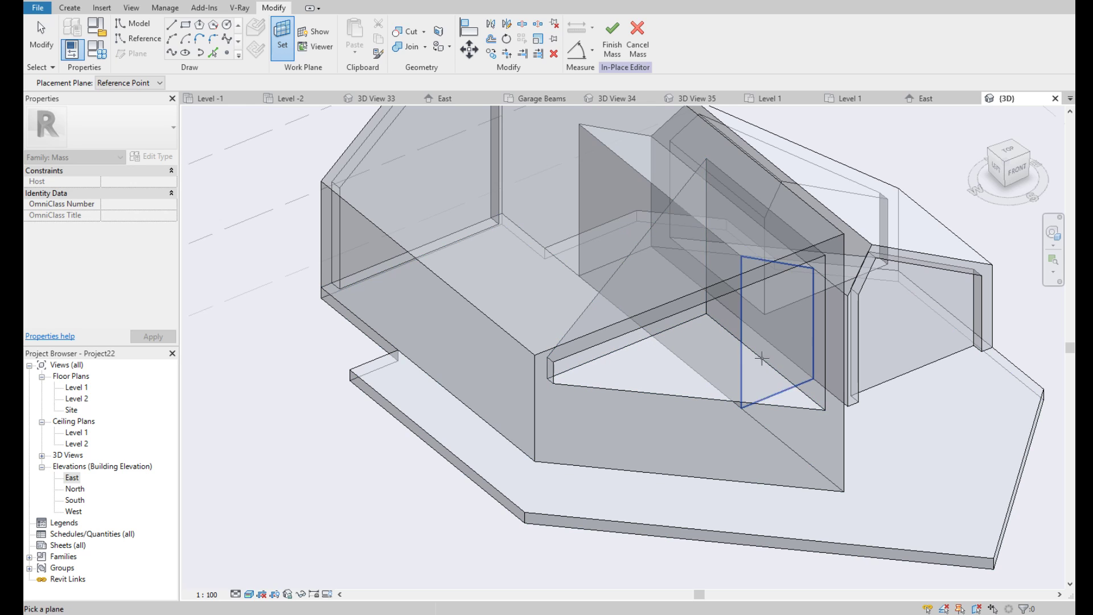
click(785, 387)
scroll(556, 339, down, 3)
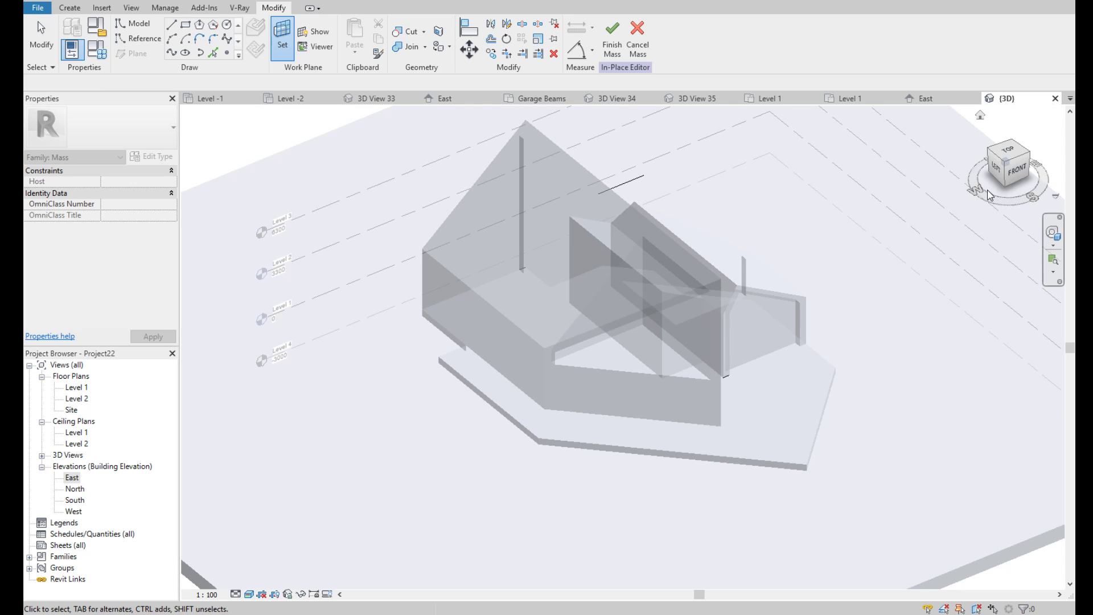
click(1013, 170)
scroll(626, 364, up, 2)
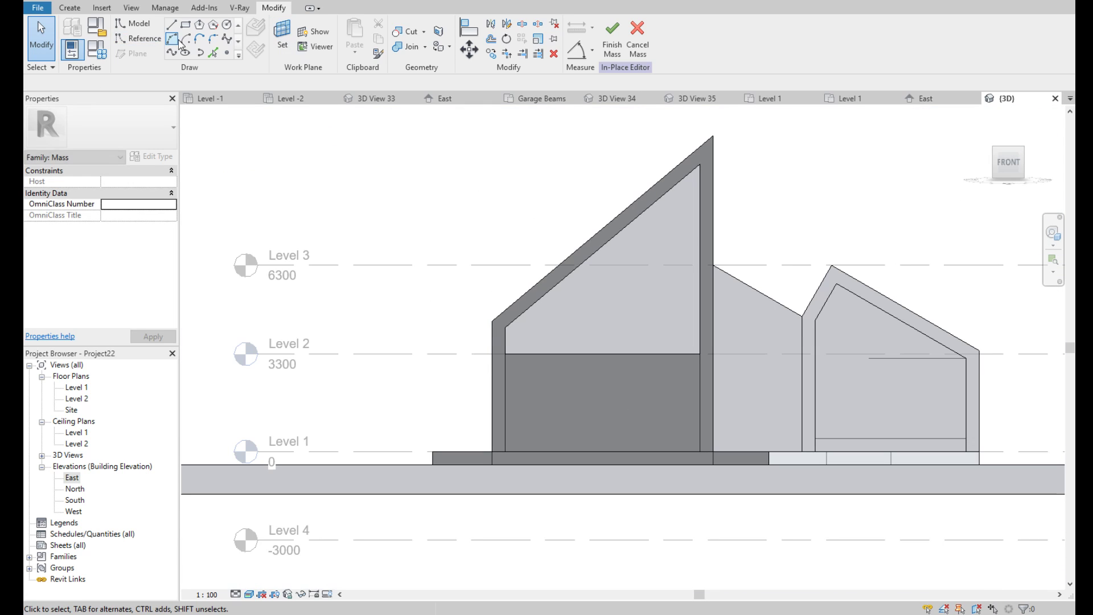
scroll(443, 349, up, 2)
Begin the lean-to outline and measure the roof angle against Level 2
click(517, 308)
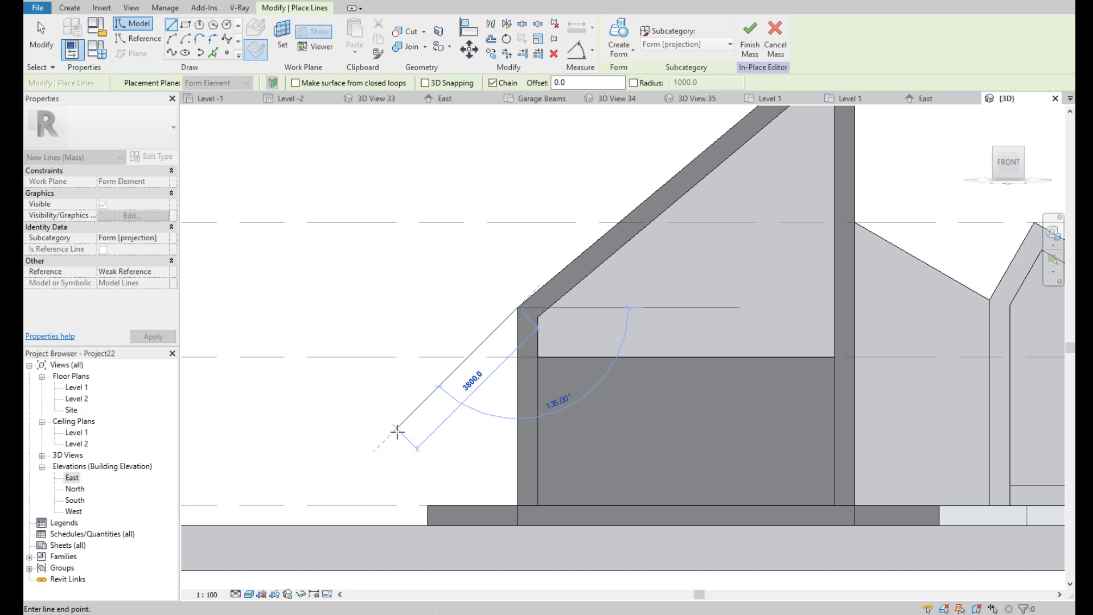
scroll(399, 430, down, 2)
key(Escape)
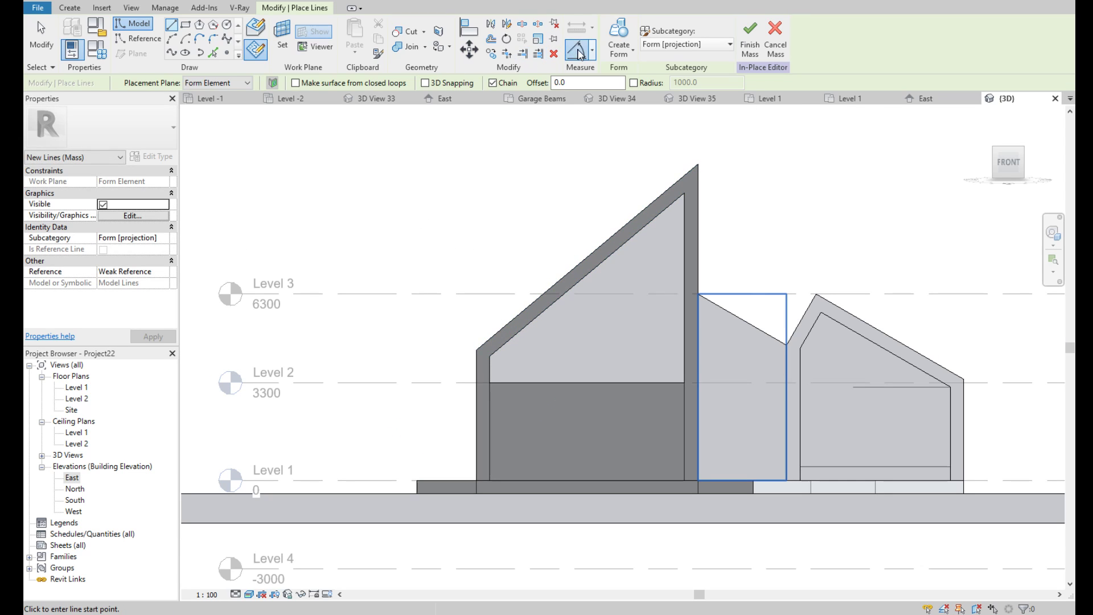
click(576, 50)
click(470, 387)
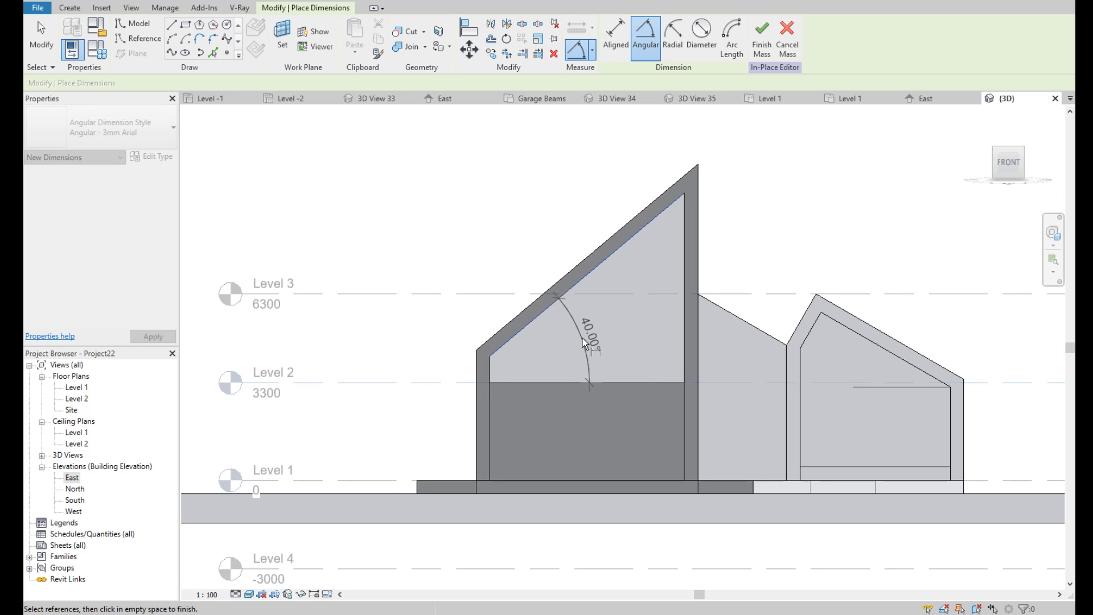
key(Escape)
key(Escape)
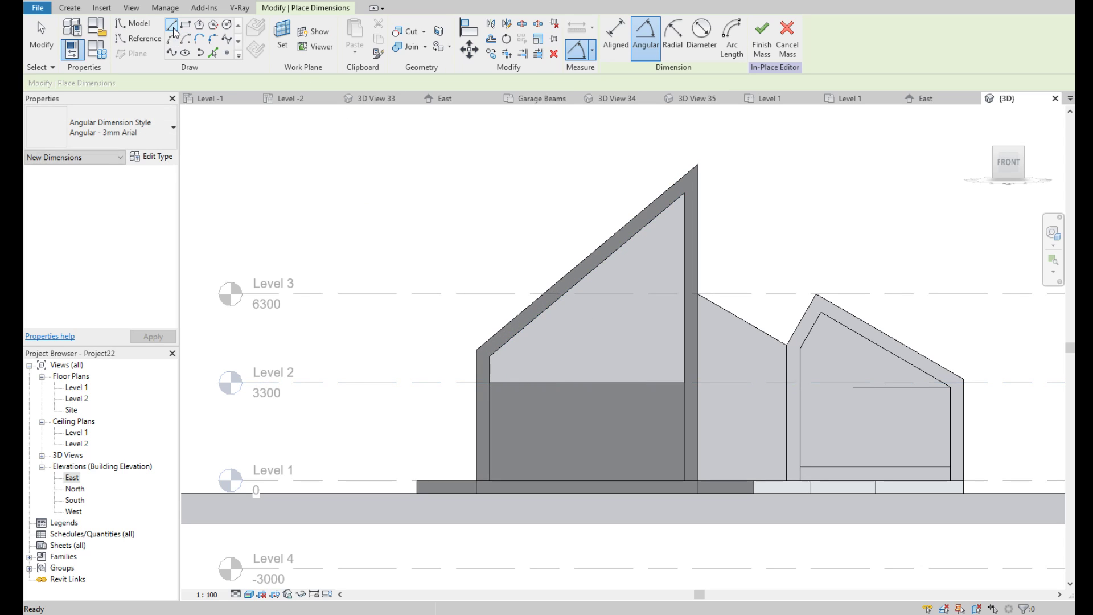
Draw the outer sloped line from the gable apex and a vertical wall line, joined at a corner
click(698, 164)
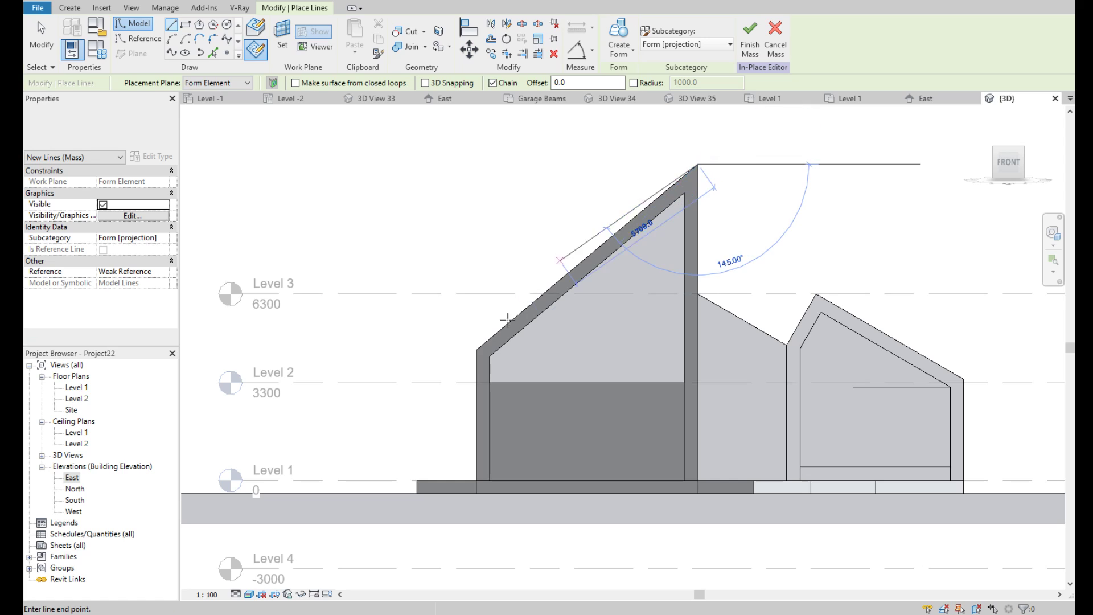
click(436, 382)
key(Escape)
scroll(423, 413, up, 4)
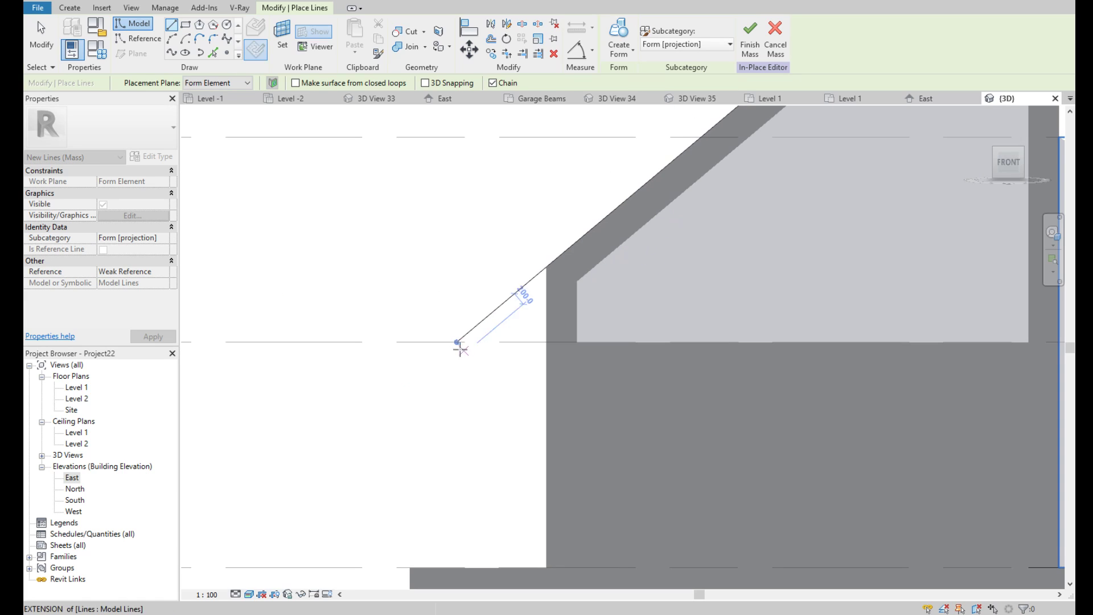
scroll(449, 341, down, 2)
click(419, 490)
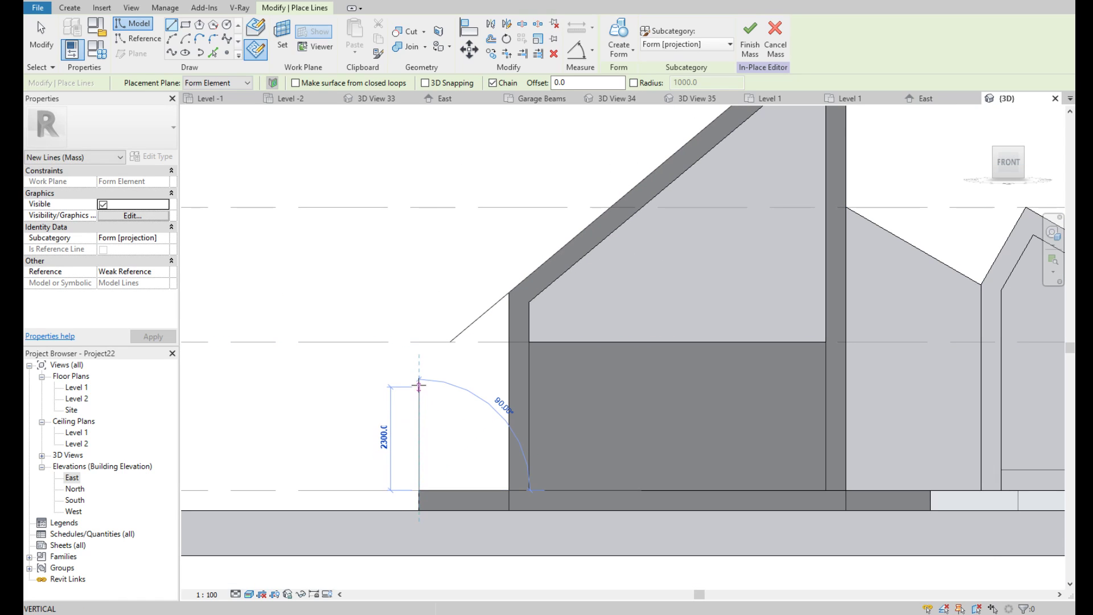
click(419, 379)
key(Escape)
key(Escape)
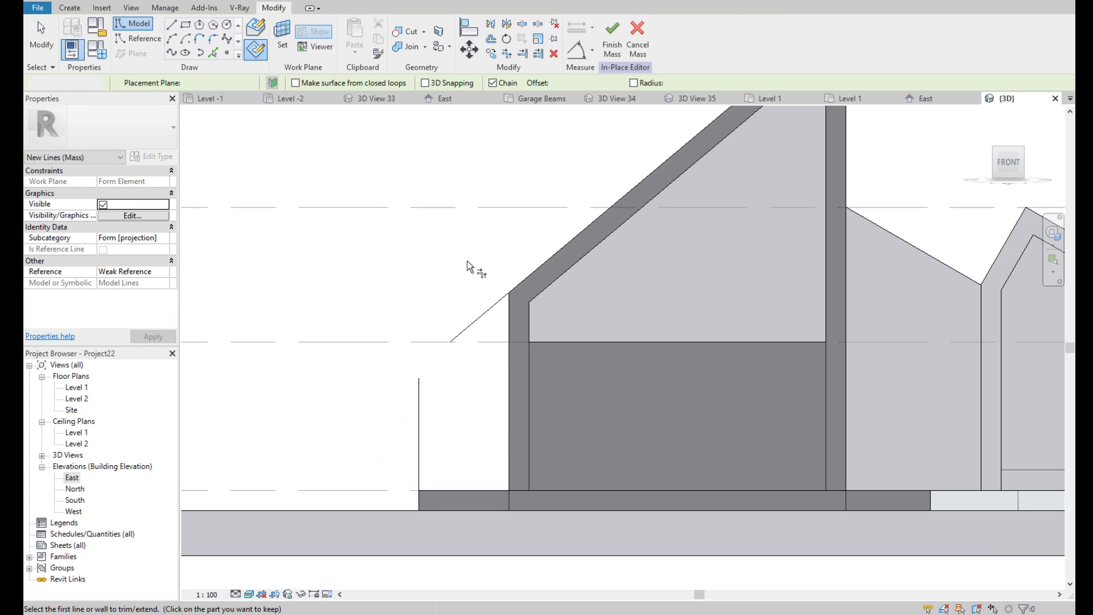
click(463, 337)
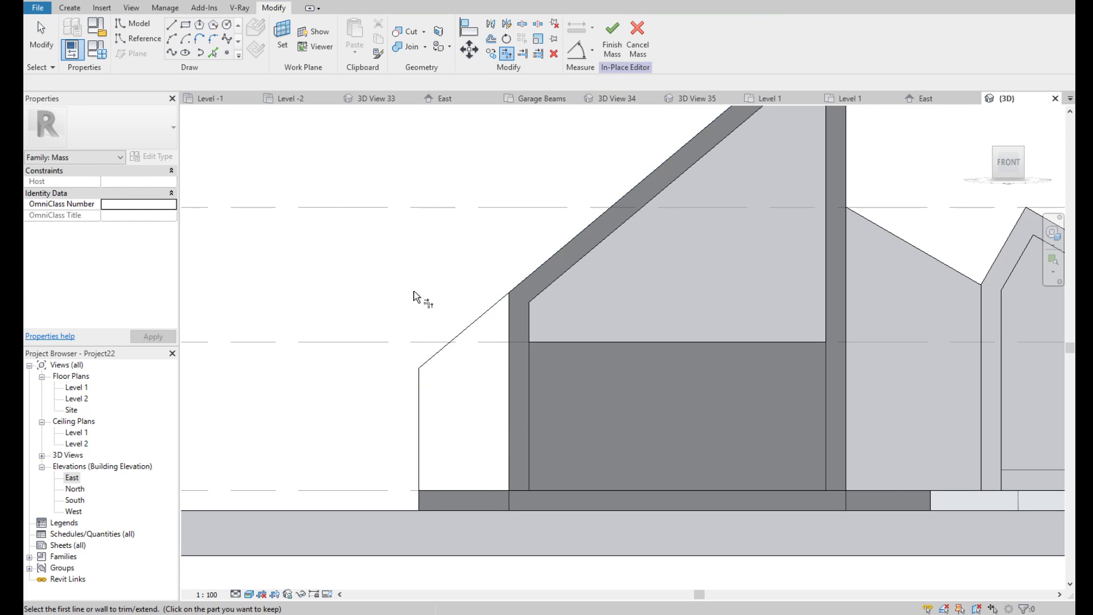
Add a short horizontal line at the corner and check its angle to the sloped line
click(177, 24)
click(419, 367)
click(482, 368)
key(Escape)
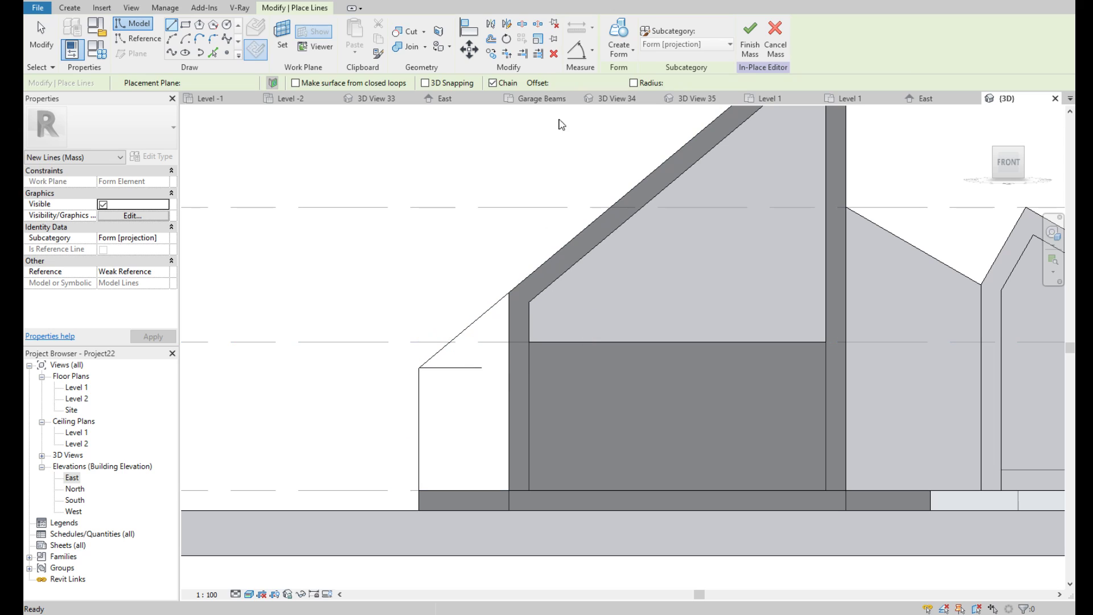
click(576, 50)
click(479, 317)
click(465, 368)
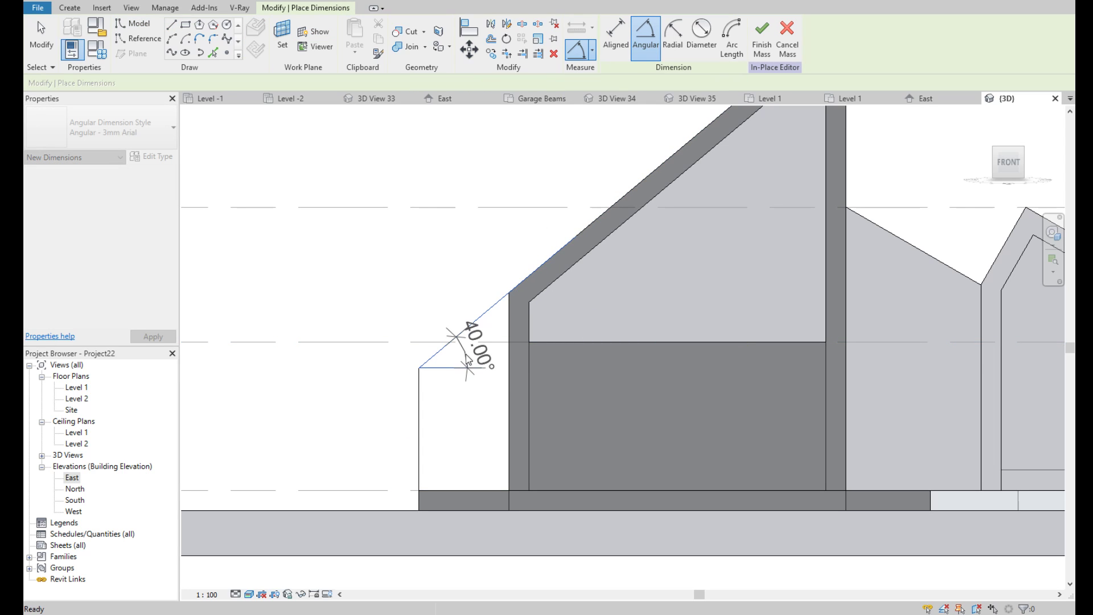
key(Escape)
key(Escape)
click(468, 366)
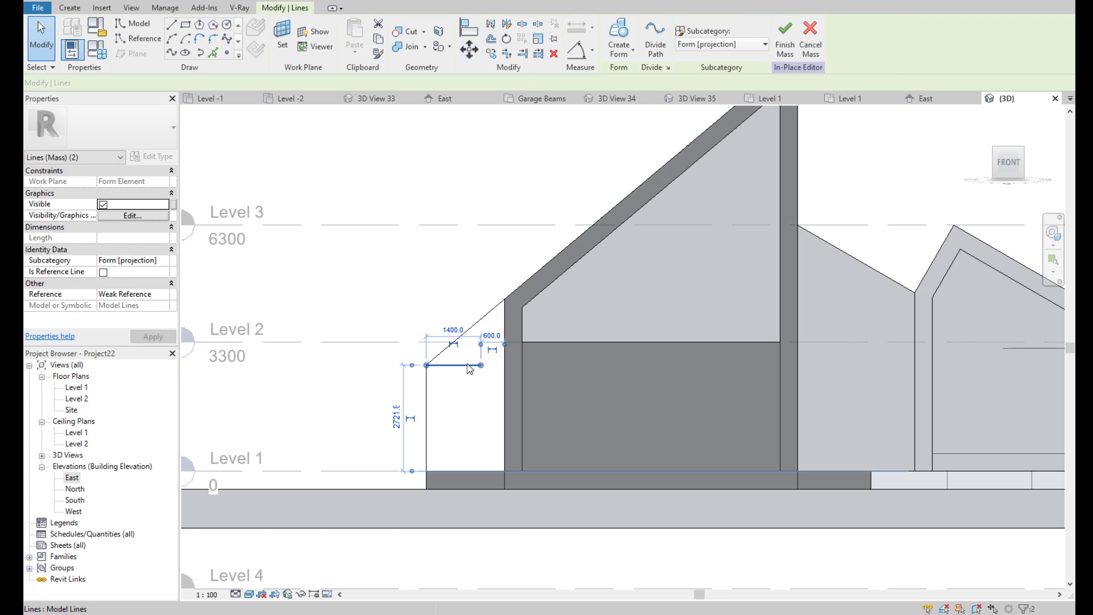
click(459, 330)
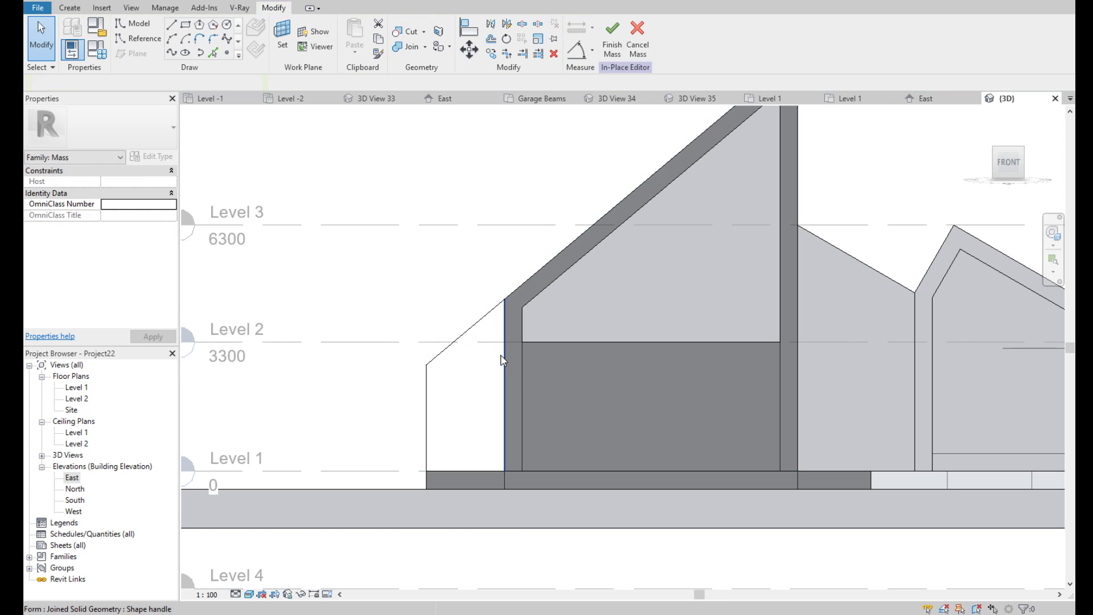
Draw the inner sloped line, 2800 long, with a 450 vertical line
click(171, 25)
scroll(444, 427, up, 1)
scroll(444, 427, up, 2)
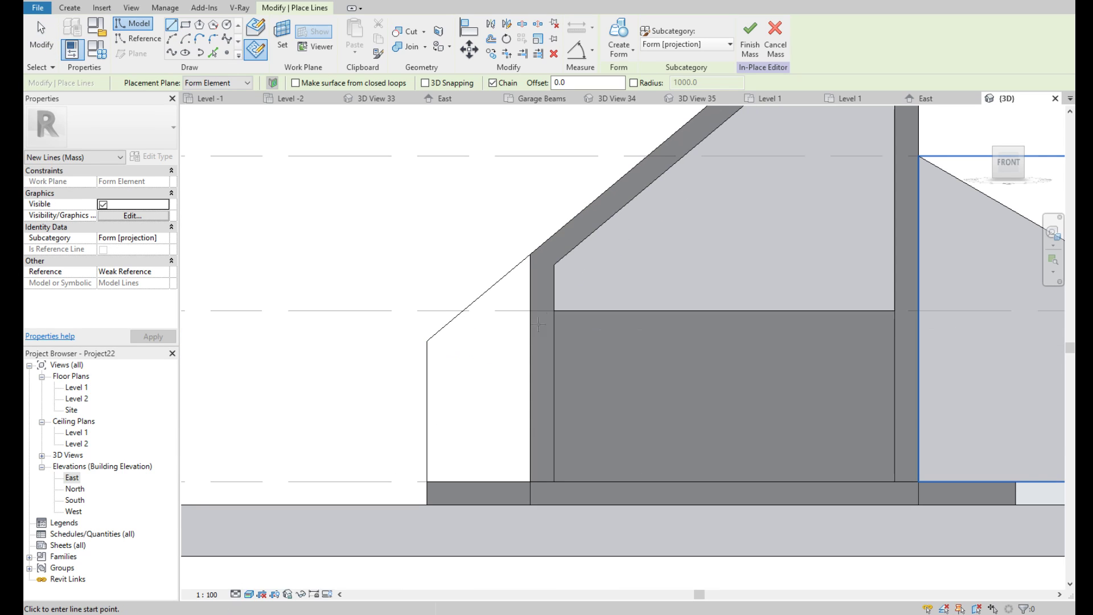
click(551, 265)
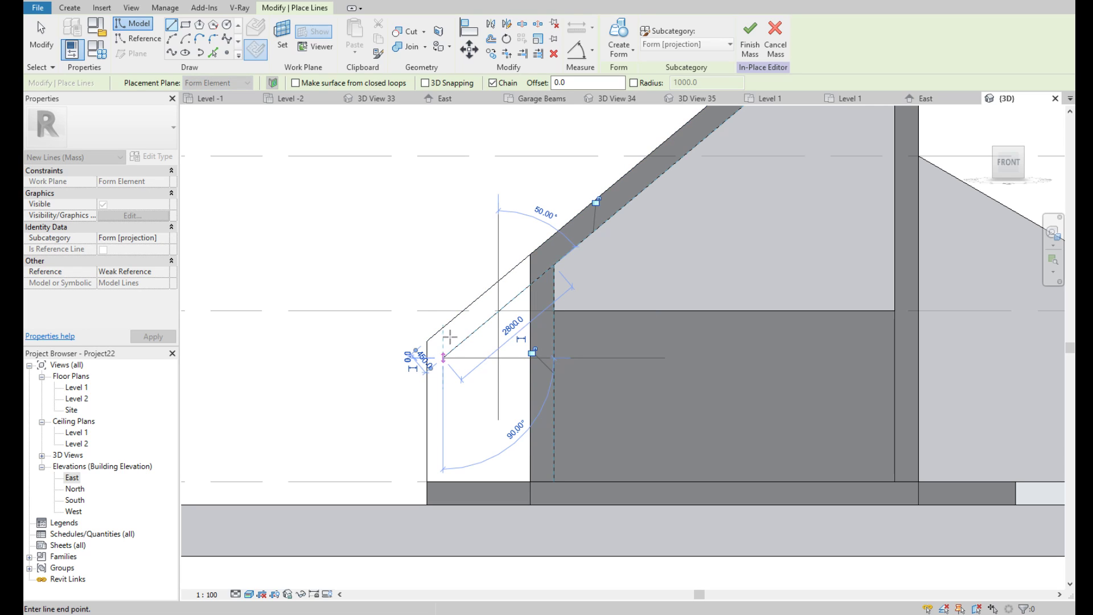
click(441, 357)
scroll(447, 429, up, 2)
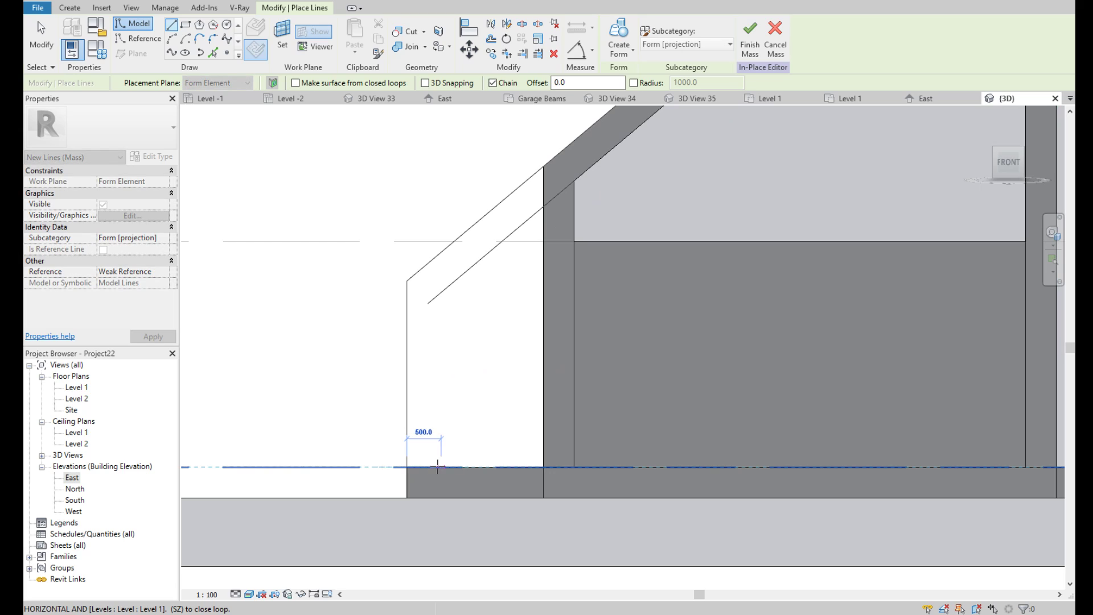
text(450)
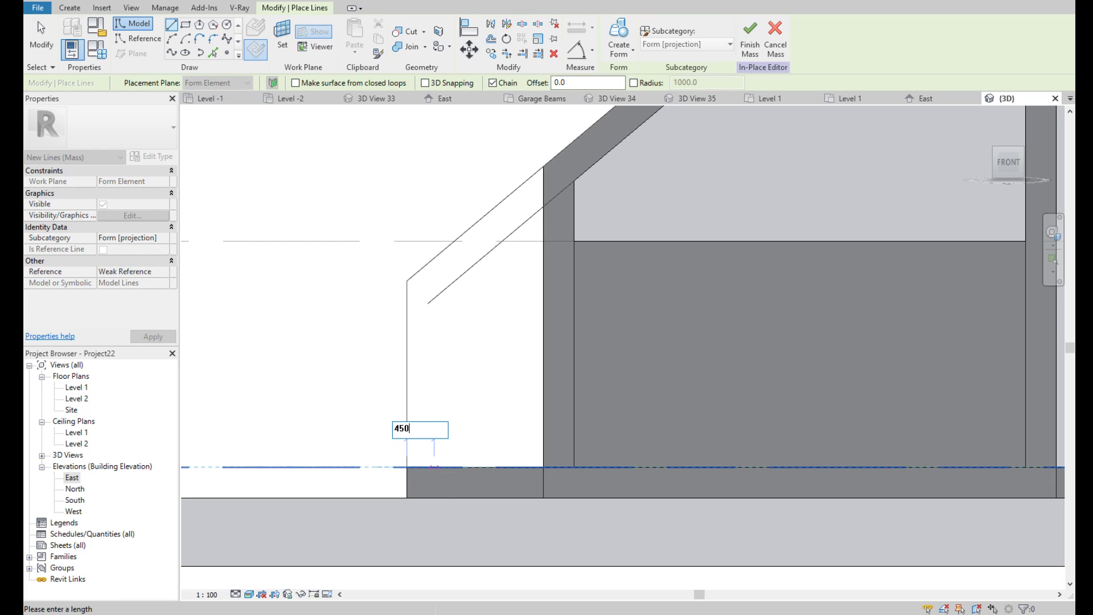
key(Return)
key(Escape)
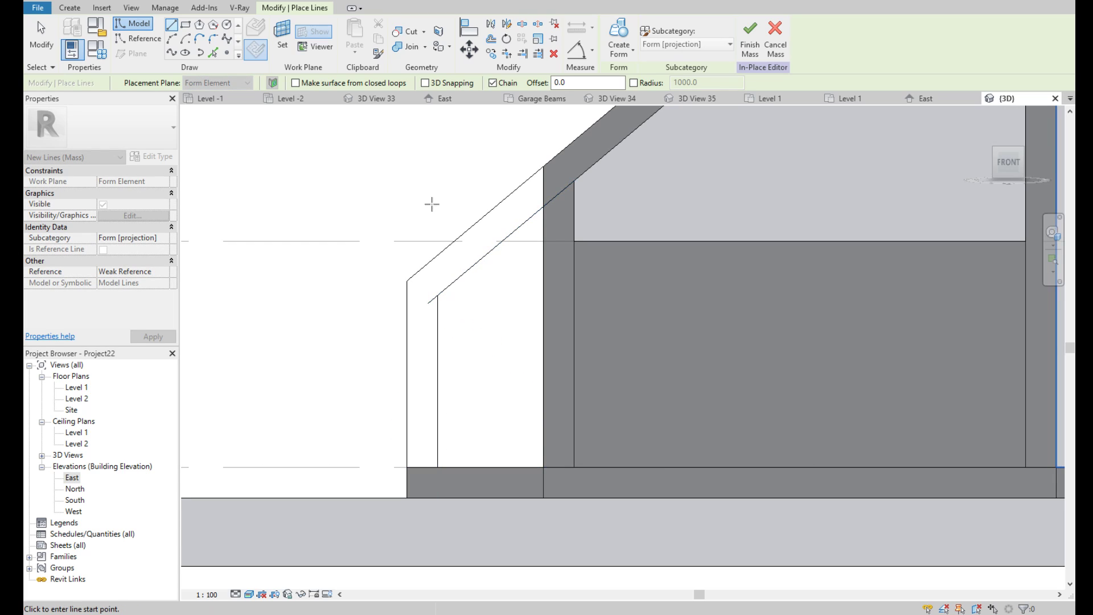
key(Escape)
Tidy corners with Trim/Extend to Corner and add a short inner line down to the slab
key(t)
key(r)
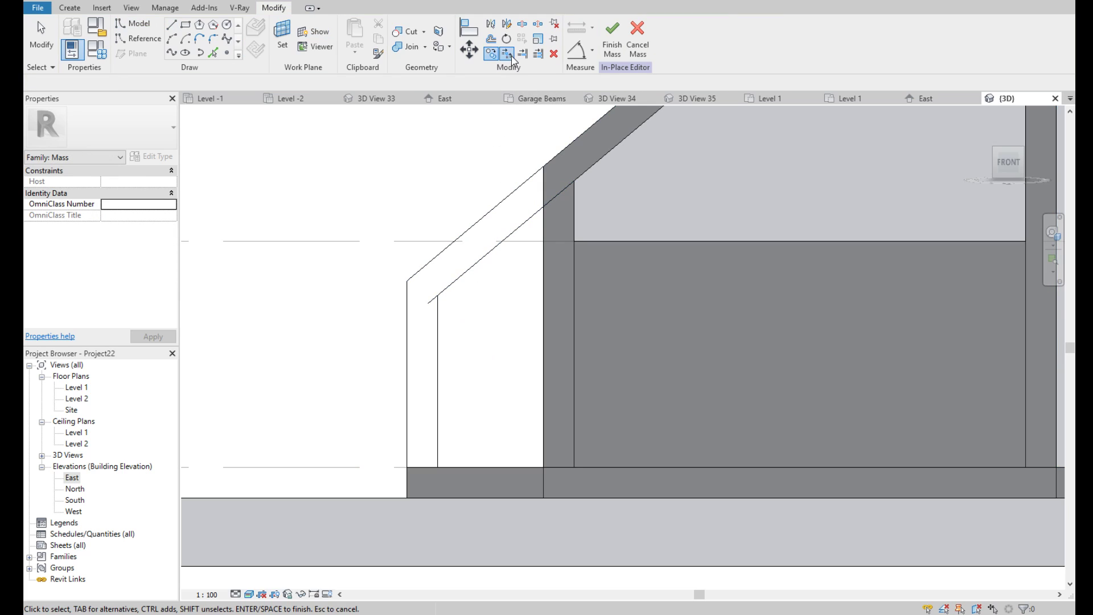
scroll(446, 296, down, 2)
scroll(493, 254, up, 2)
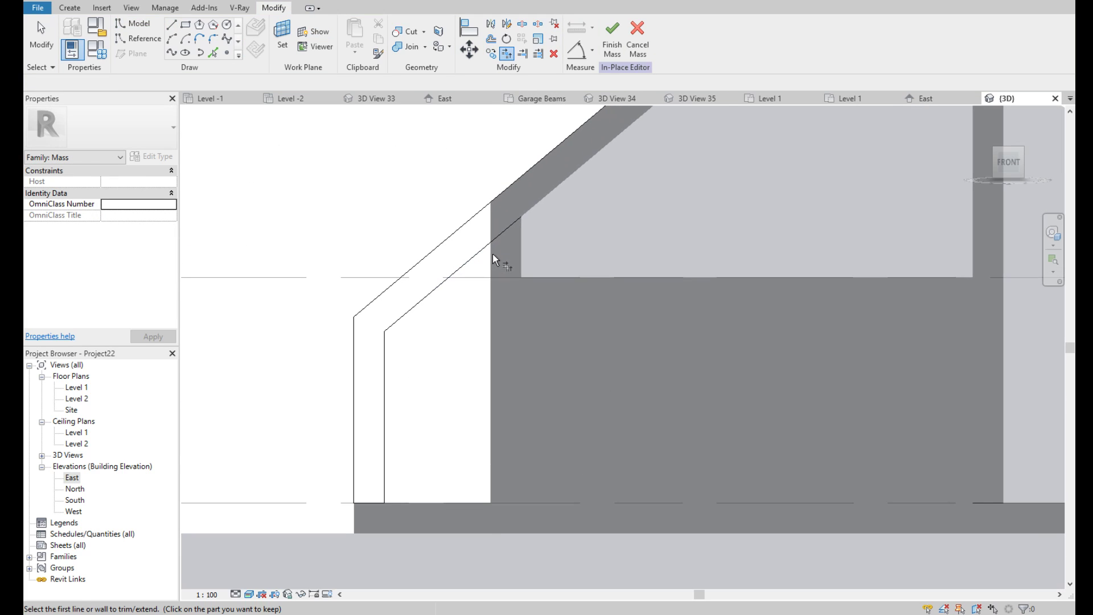
click(491, 203)
click(359, 496)
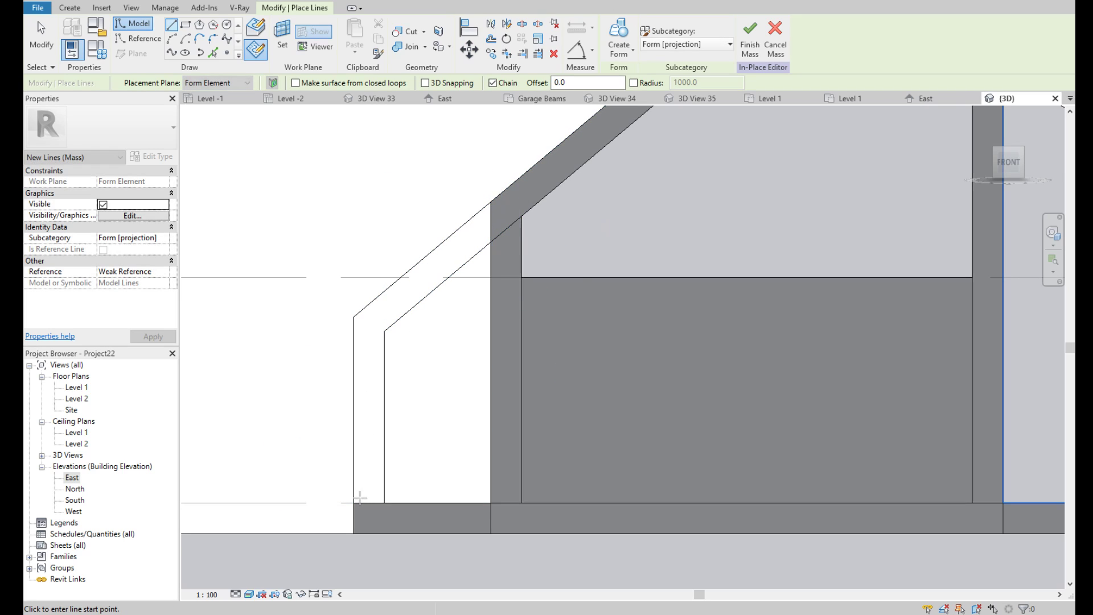
click(378, 499)
key(Escape)
key(Escape)
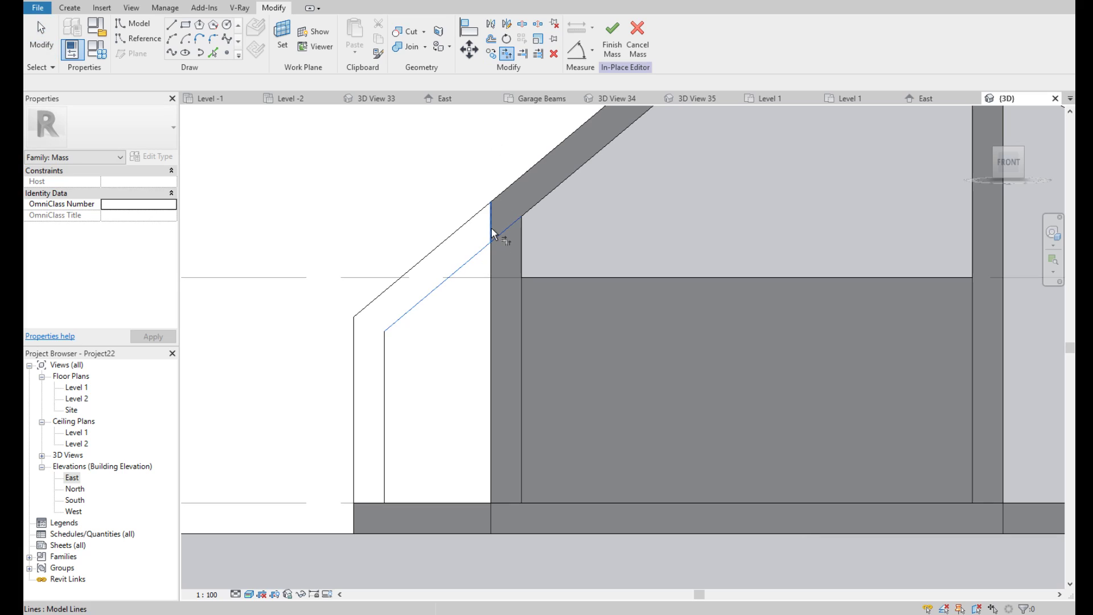
Select the closed six-line lean-to profile and orbit to check it in 3D
key(Tab)
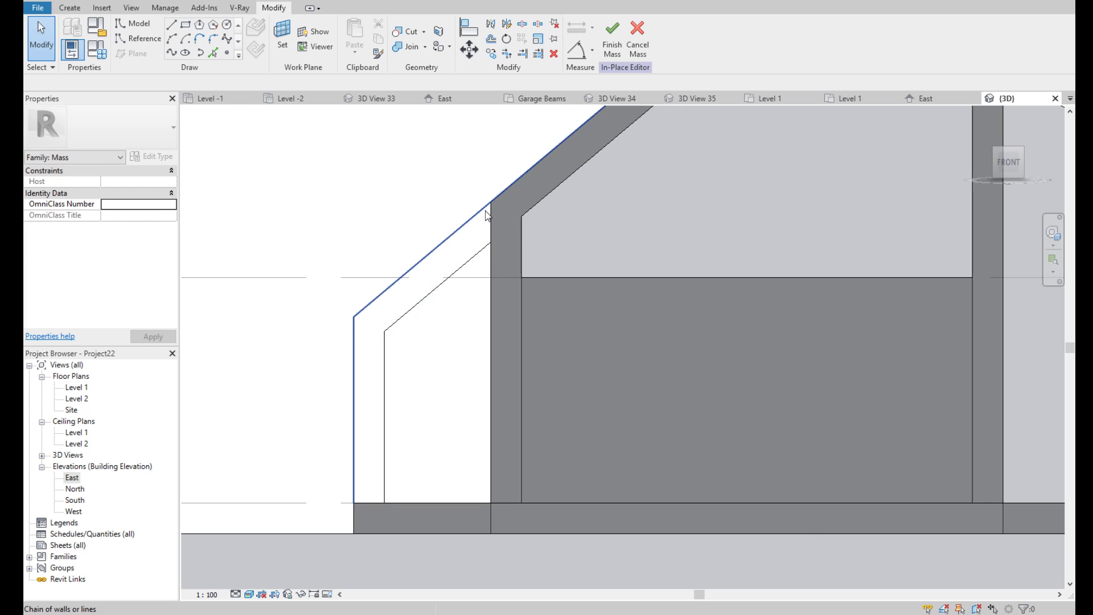
click(506, 54)
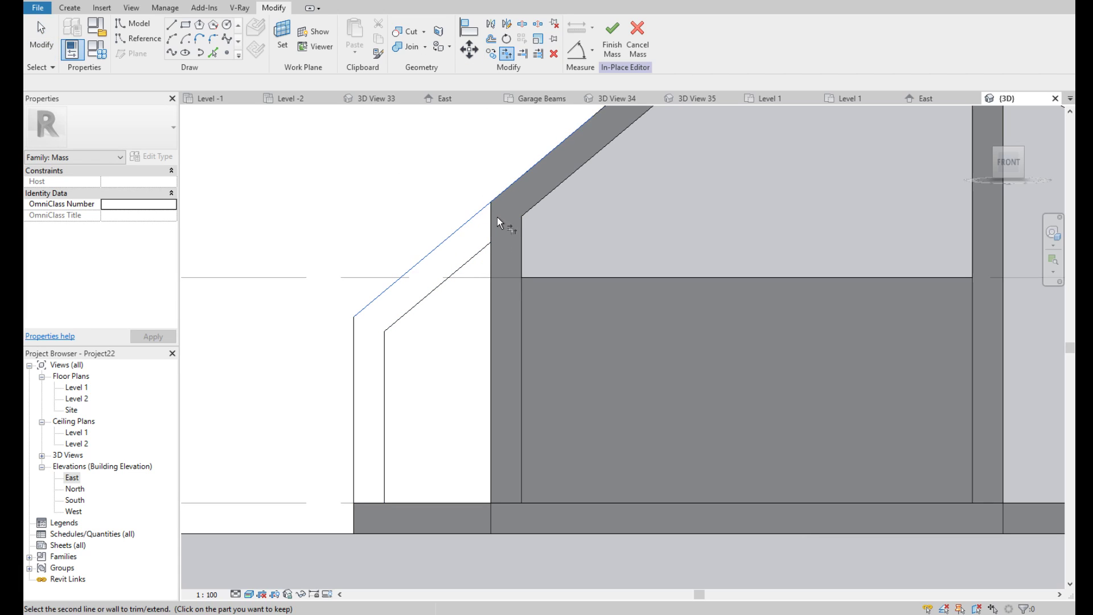
key(Tab)
scroll(462, 236, down, 1)
key(Escape)
click(459, 231)
scroll(459, 230, down, 2)
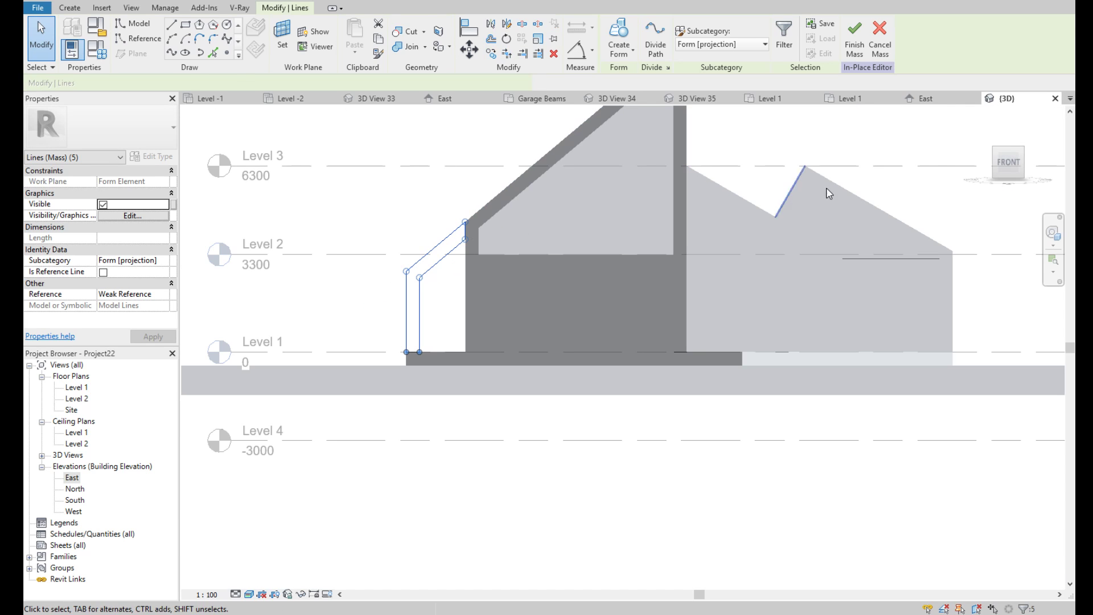
shift+middle_drag(460, 230, 541, 245)
scroll(436, 371, up, 3)
scroll(436, 370, up, 2)
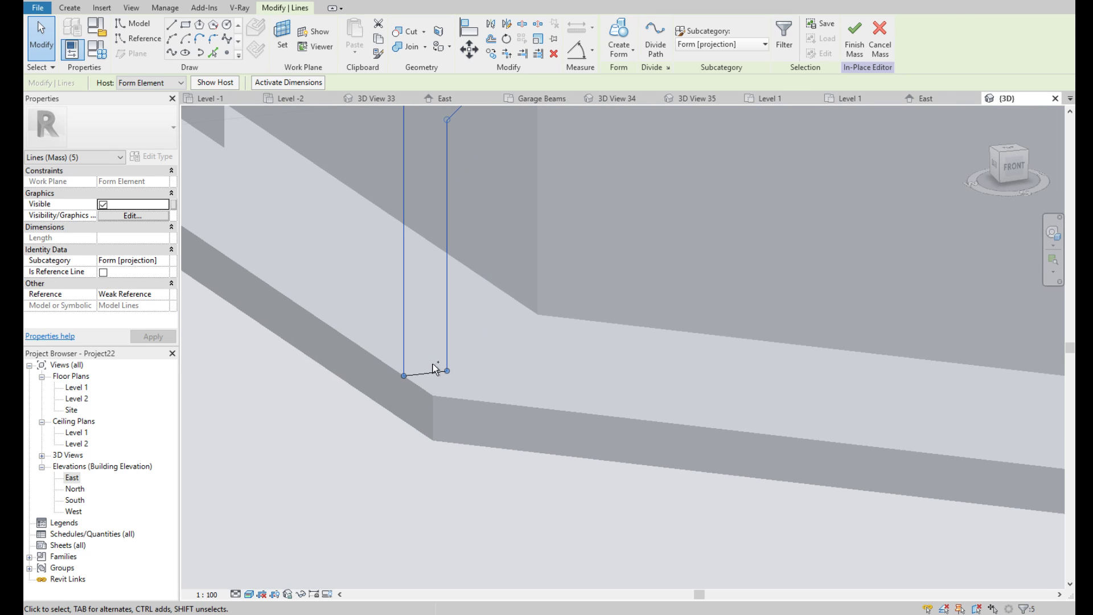
scroll(510, 435, down, 3)
scroll(596, 306, down, 3)
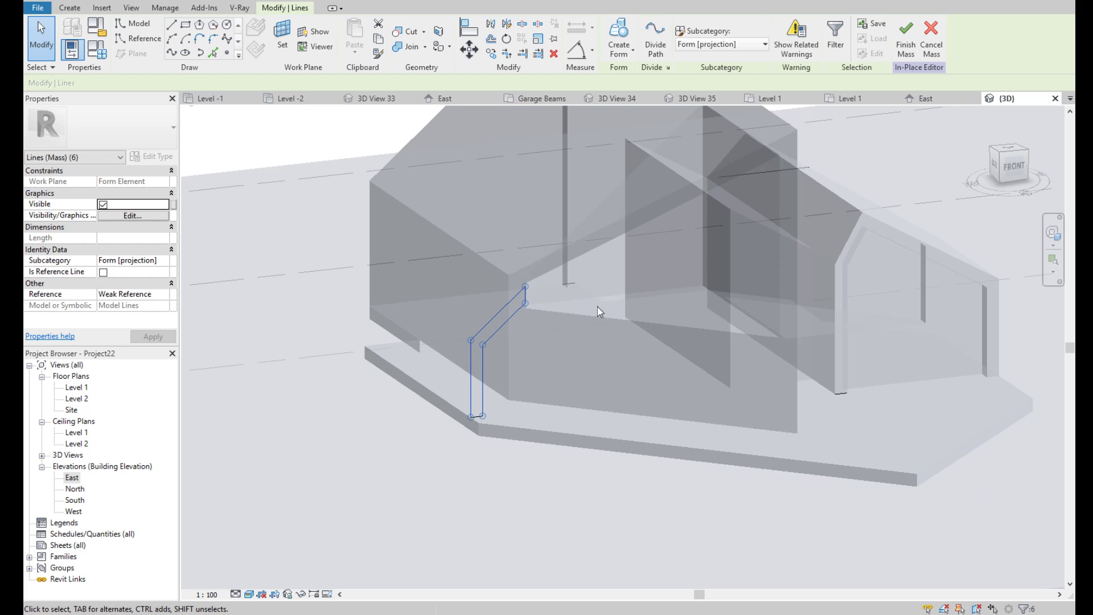
Extrude the six-line profile into a solid lean-to form, 9500 long, along the front wall
click(632, 50)
click(637, 89)
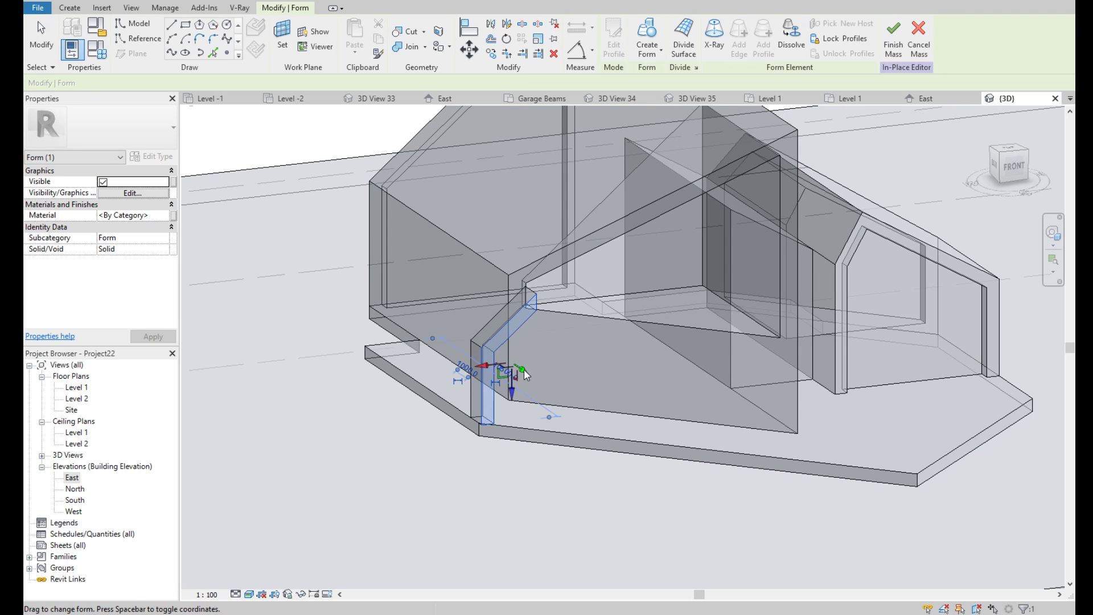
drag(523, 369, 403, 299)
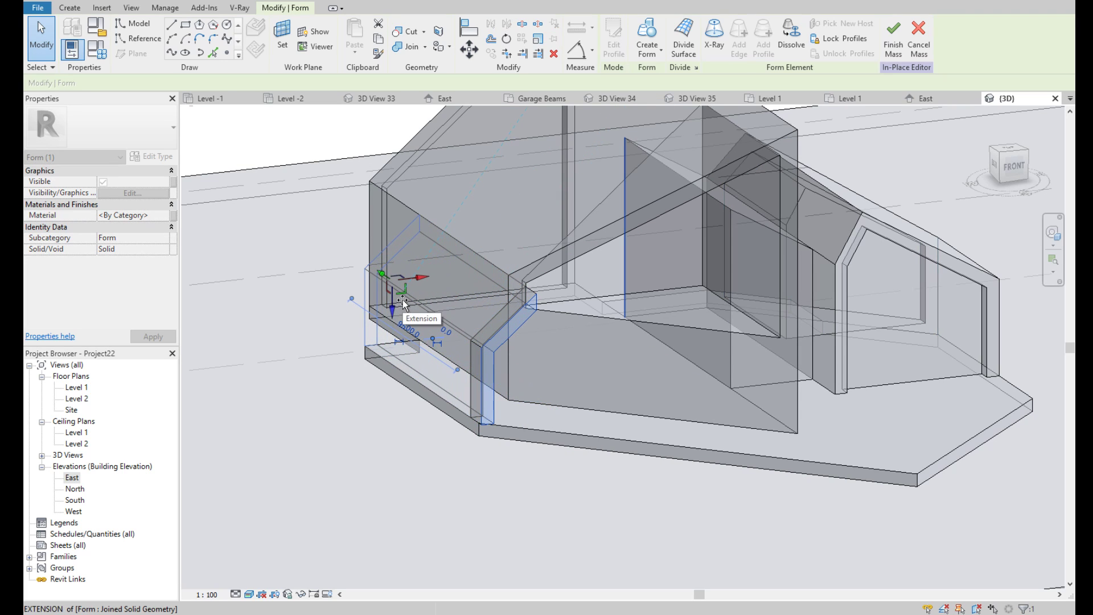
scroll(459, 340, up, 3)
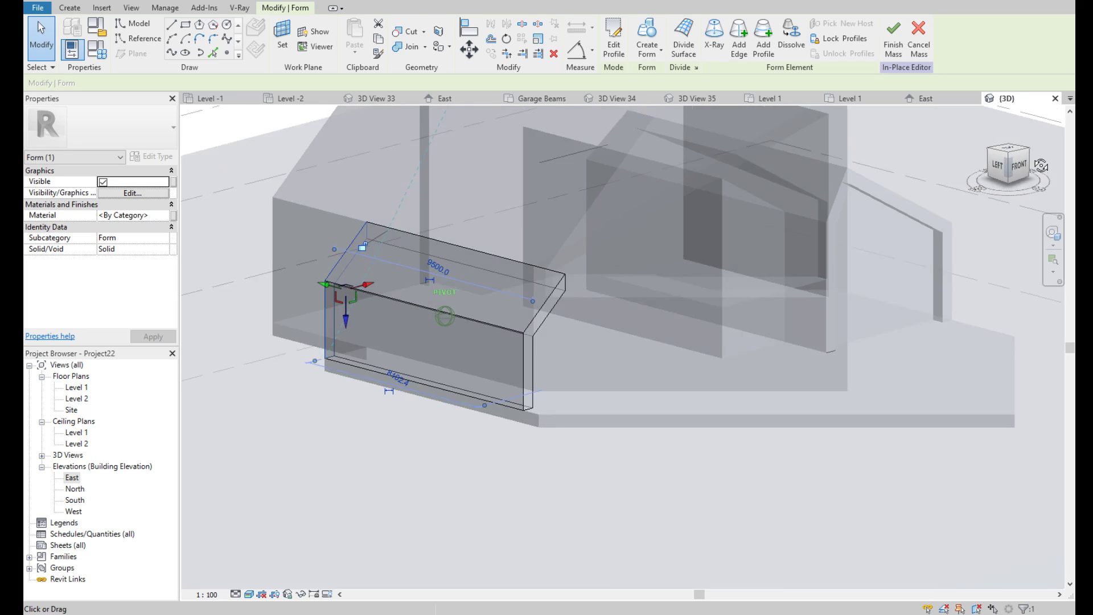
shift+middle_drag(459, 339, 570, 342)
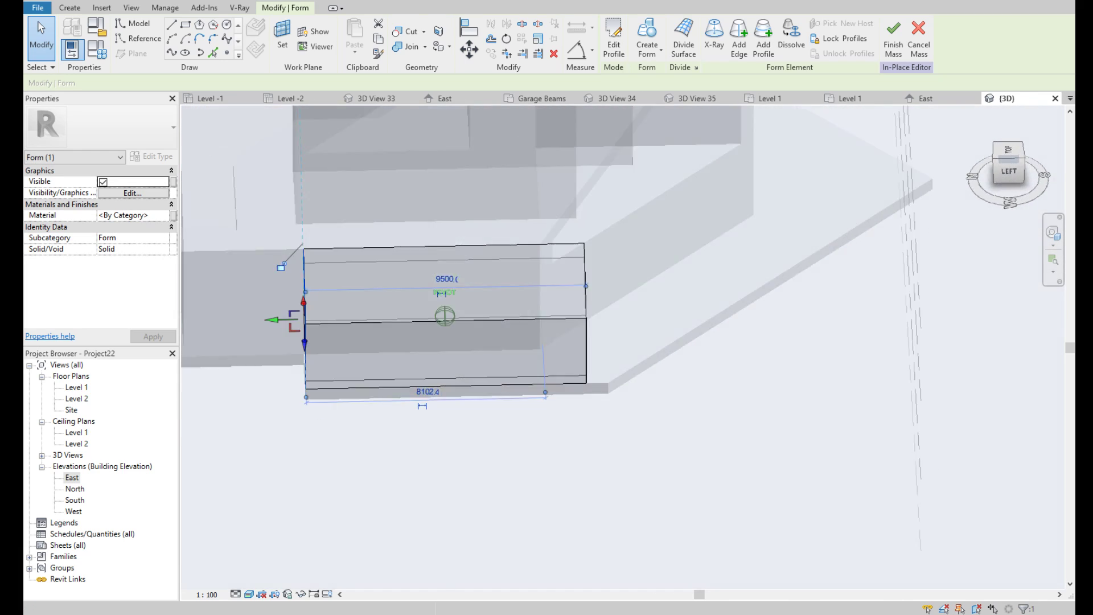
shift+middle_drag(444, 316, 569, 316)
shift+middle_drag(445, 316, 364, 319)
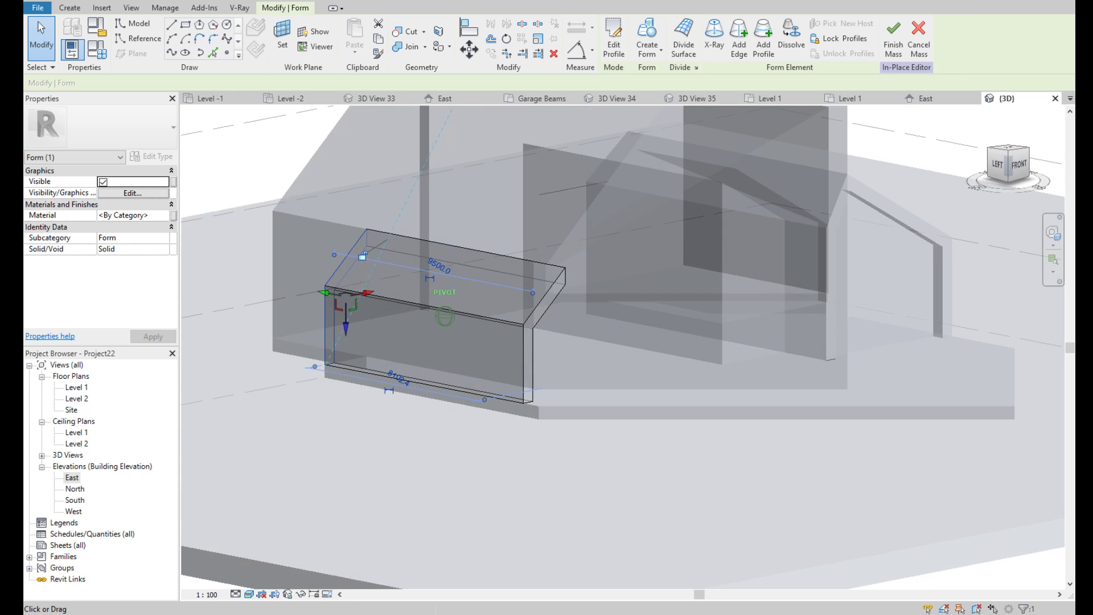
Shorten the lean-to form in Top view from 9500 to about 8102
click(548, 306)
click(1007, 150)
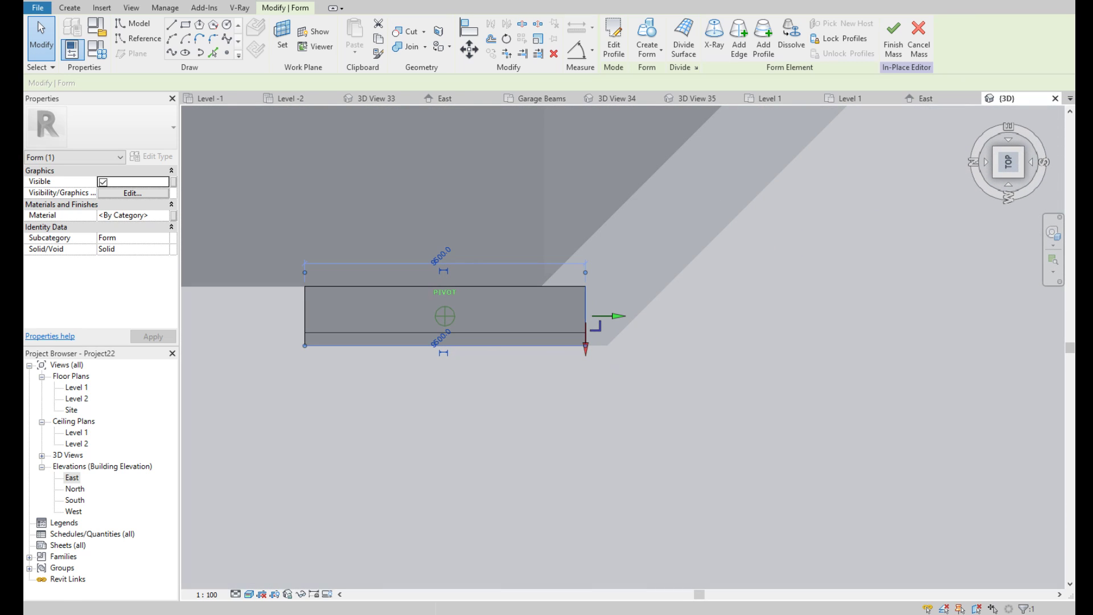
drag(622, 322, 576, 320)
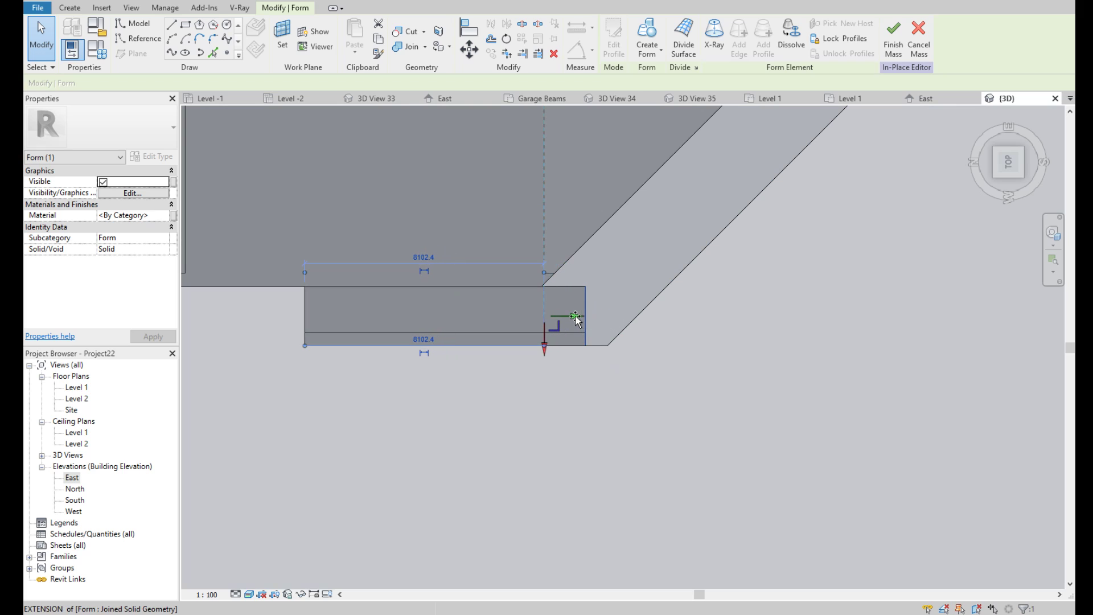
click(588, 351)
scroll(588, 352, up, 3)
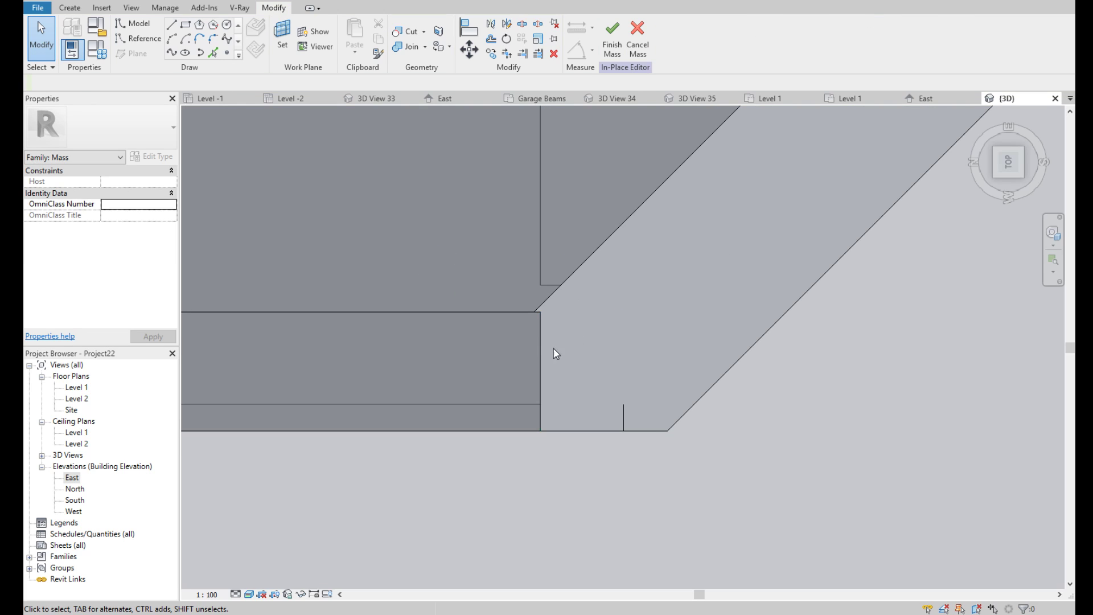
Drag the lean-to form's end face toward the angled wall's corner in Top view
scroll(557, 354, down, 3)
scroll(603, 380, down, 3)
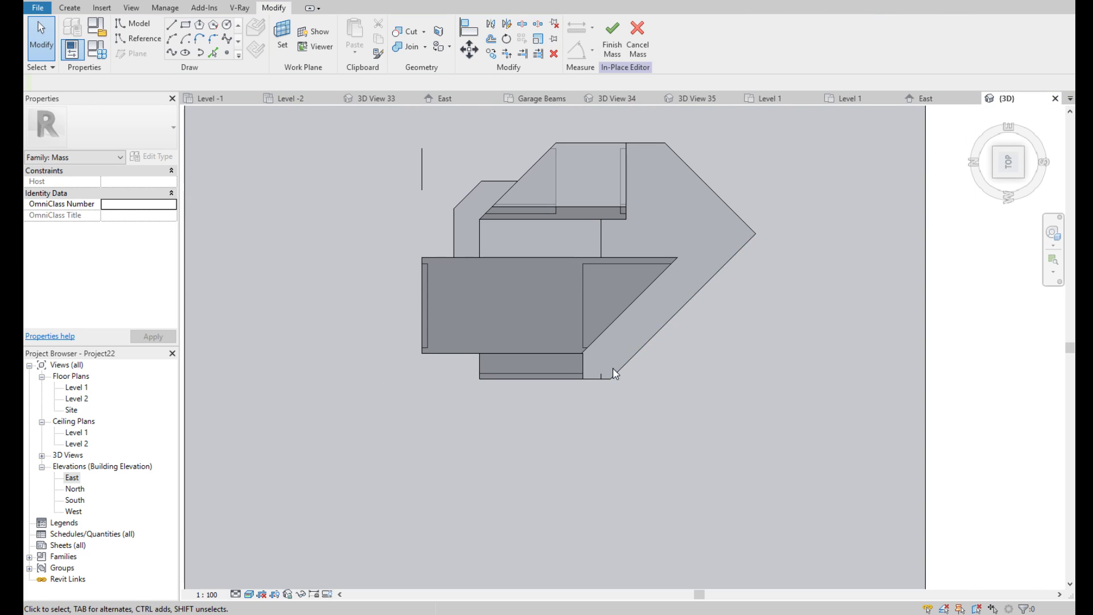
scroll(587, 381, up, 3)
click(588, 381)
key(Escape)
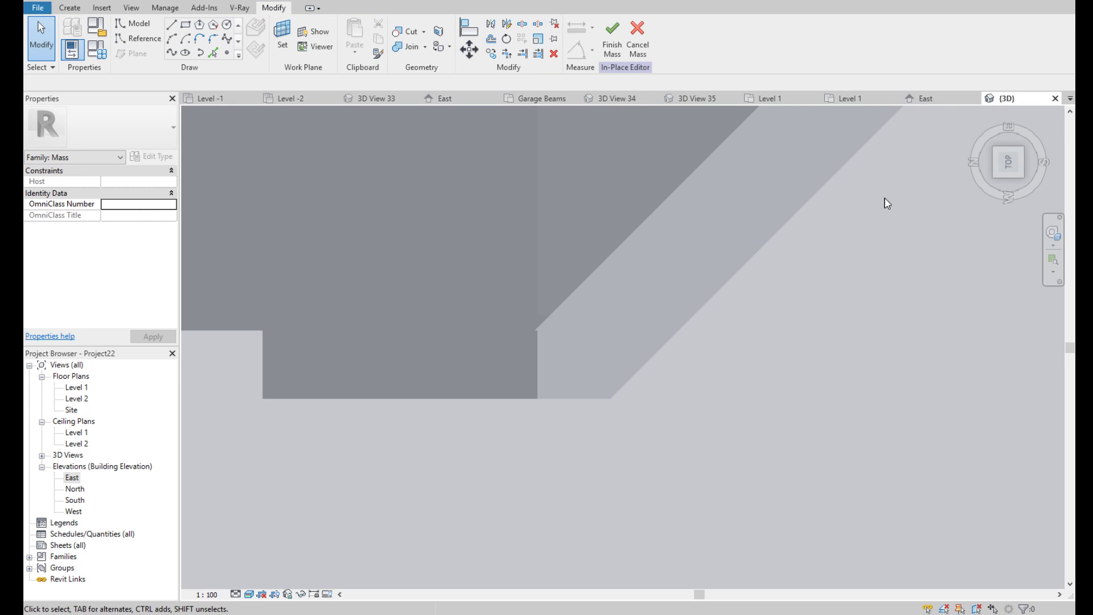
drag(1017, 161, 968, 188)
shift+middle_drag(626, 273, 610, 320)
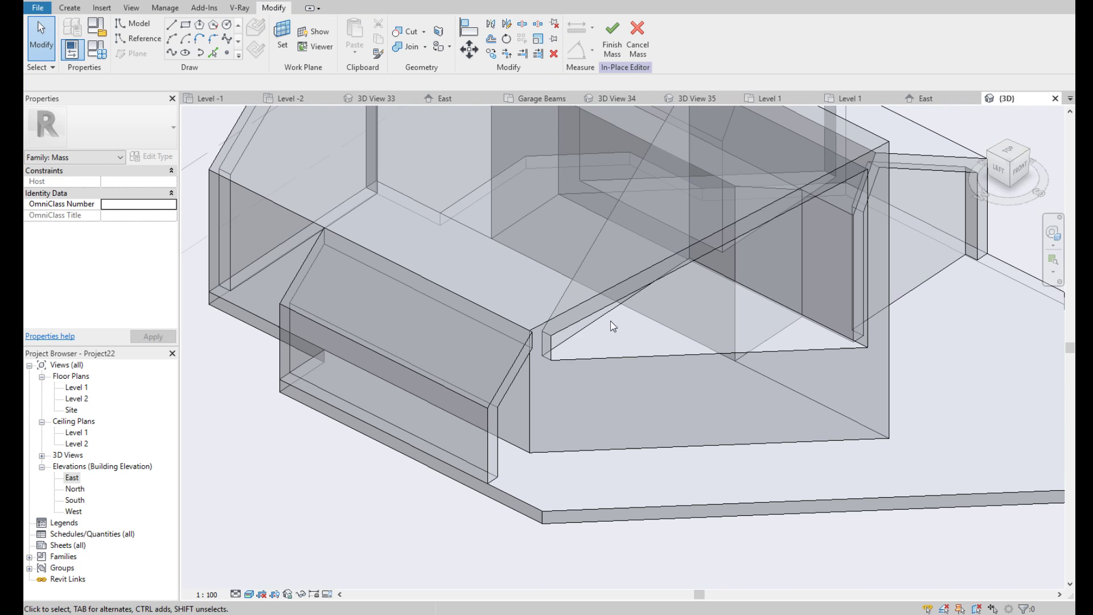
click(510, 388)
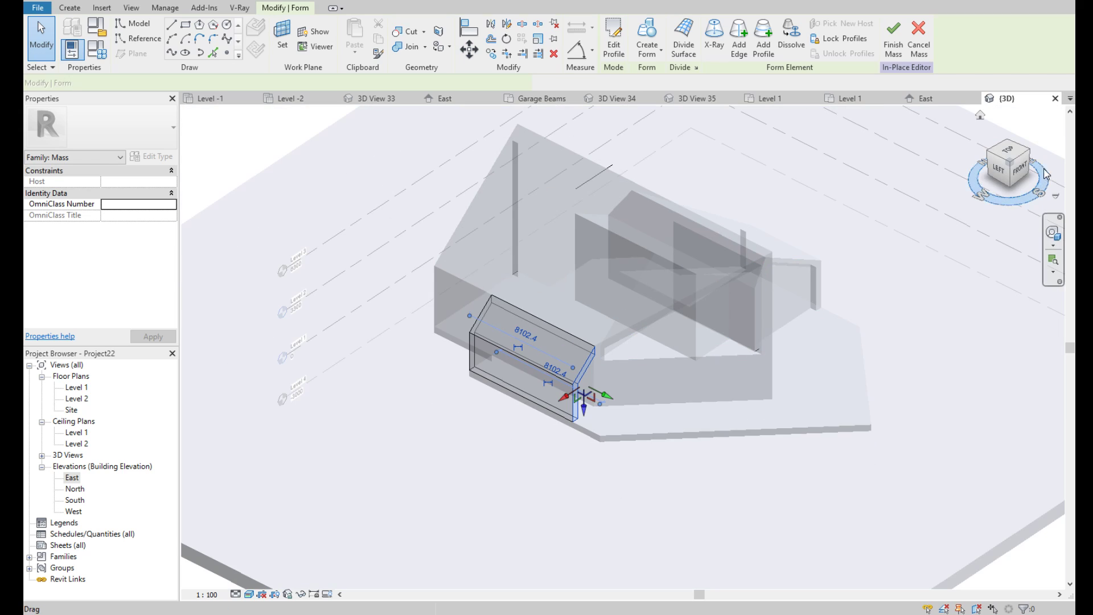
click(1007, 153)
scroll(637, 350, up, 3)
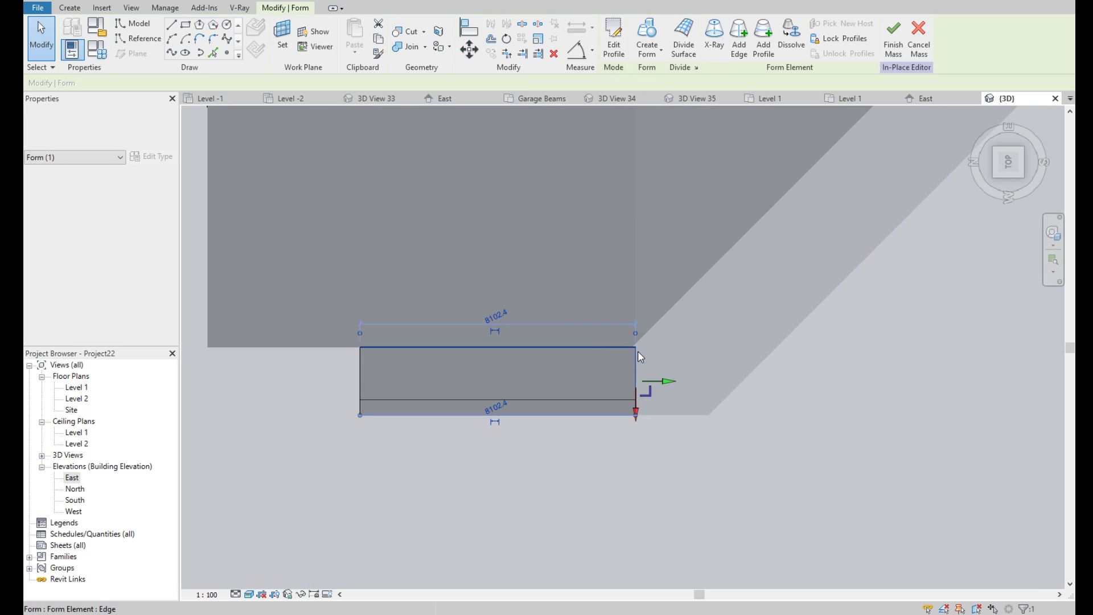
scroll(662, 387, up, 3)
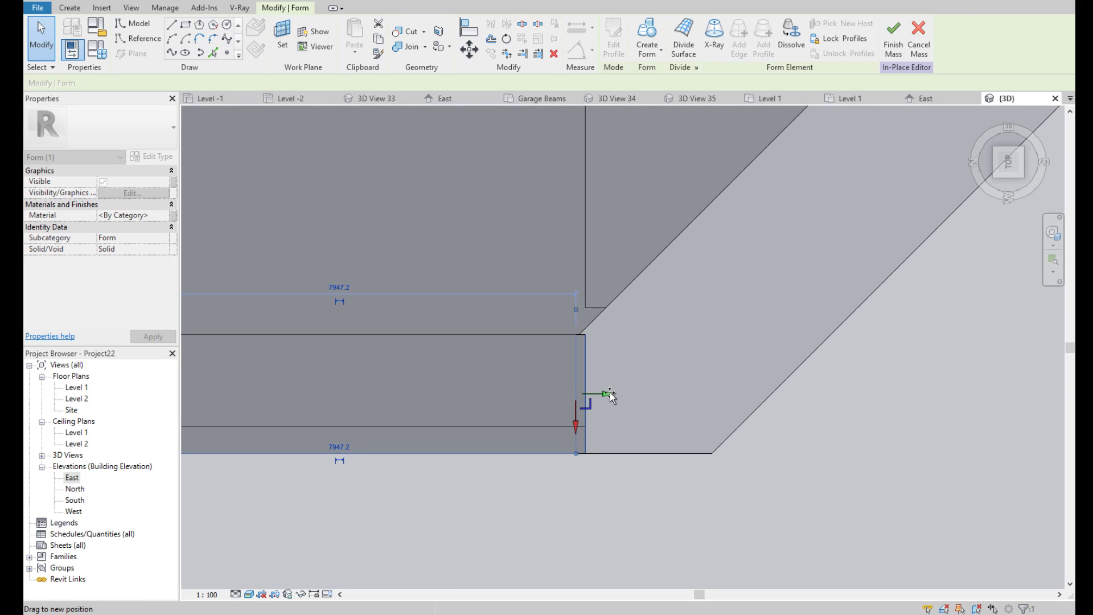
drag(601, 394, 591, 351)
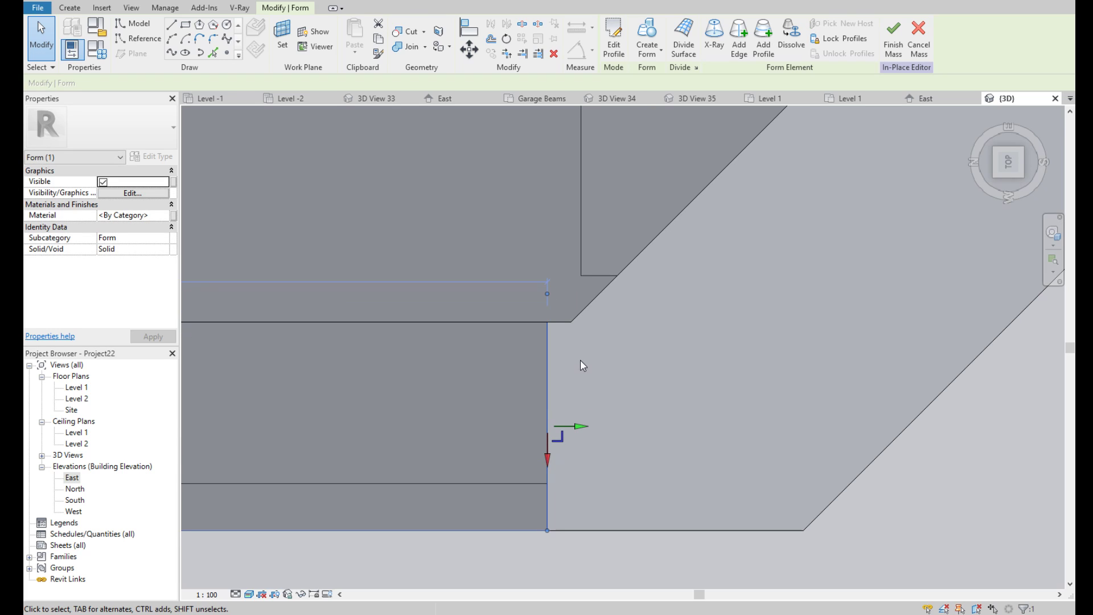
click(176, 26)
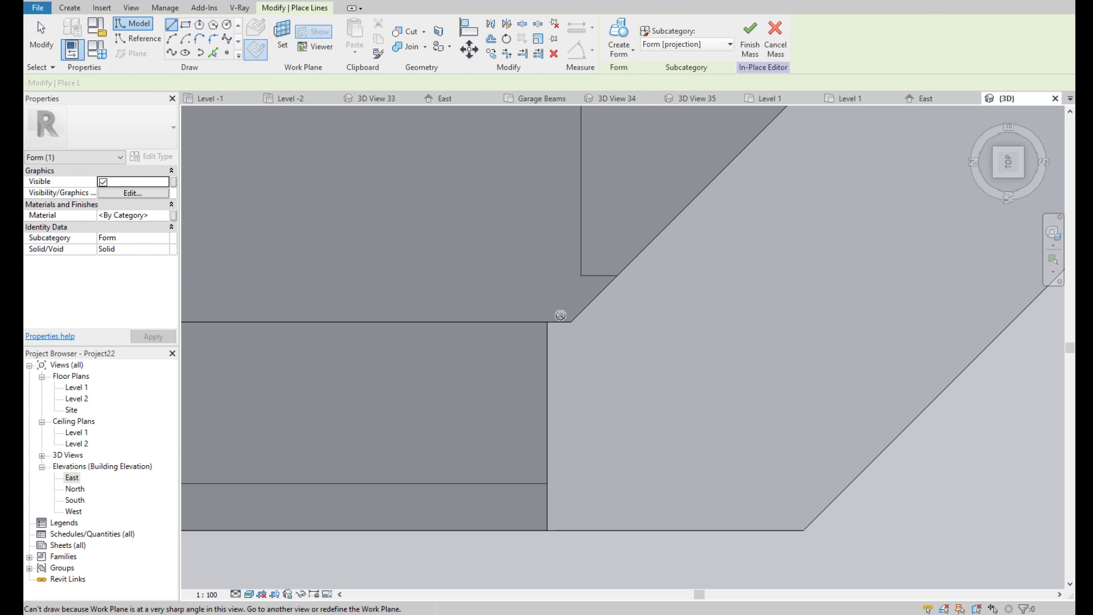
key(ctrl+z)
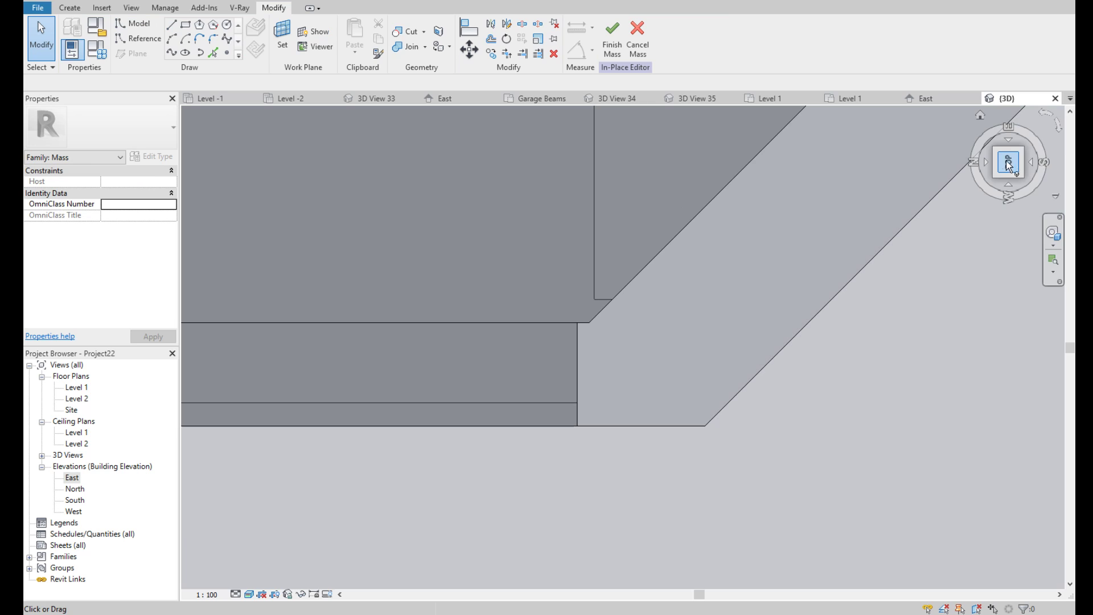
Set the lean-to extension's length to exactly 8000
shift+middle_drag(967, 209, 494, 447)
click(522, 436)
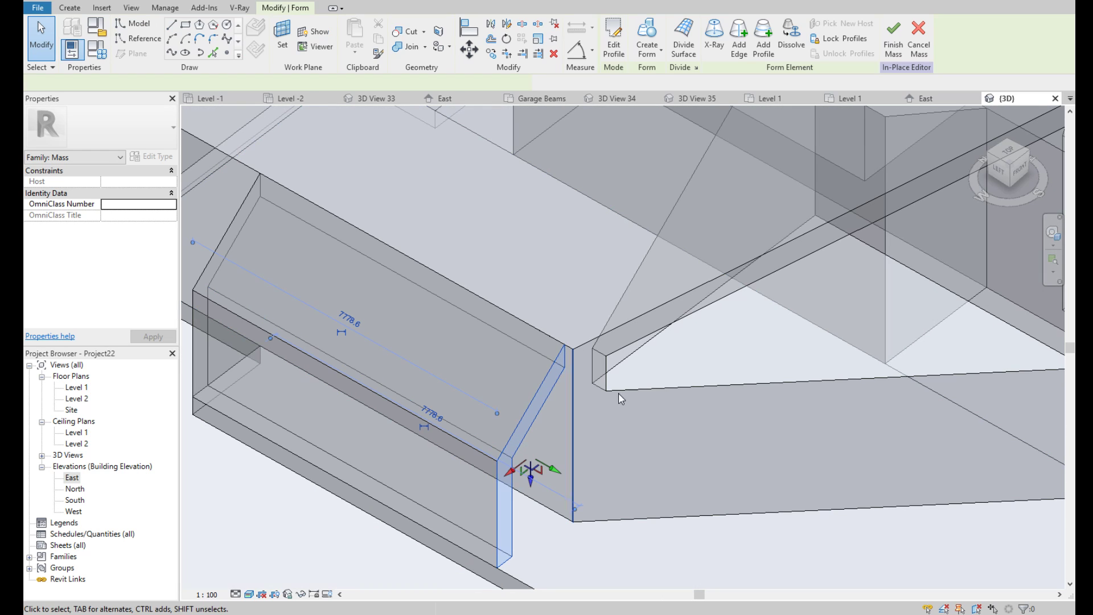
click(1007, 151)
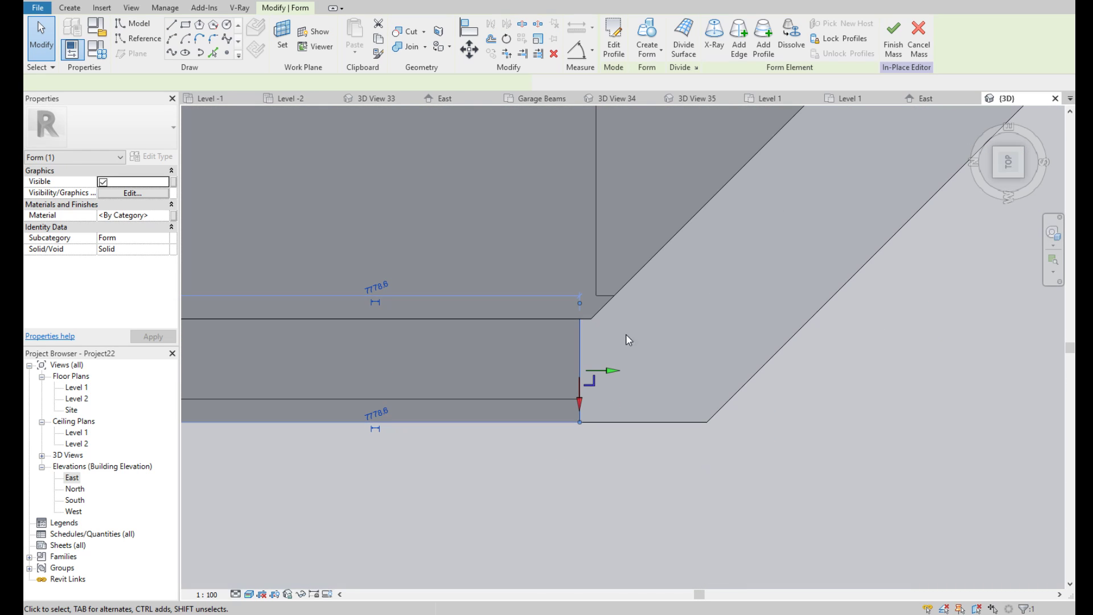
drag(613, 373, 624, 375)
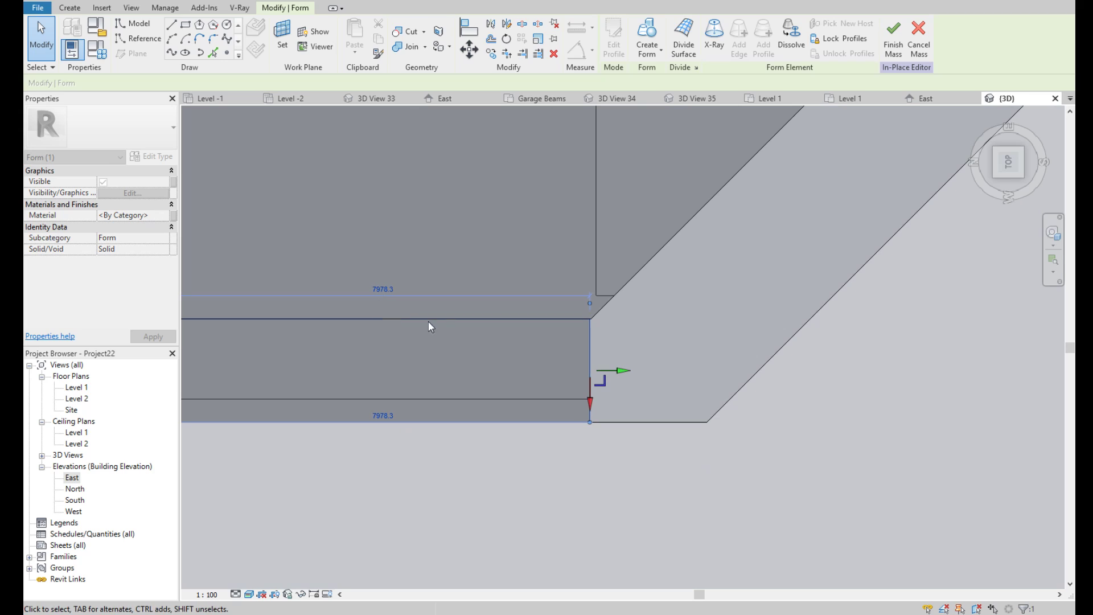
click(382, 288)
text(8000)
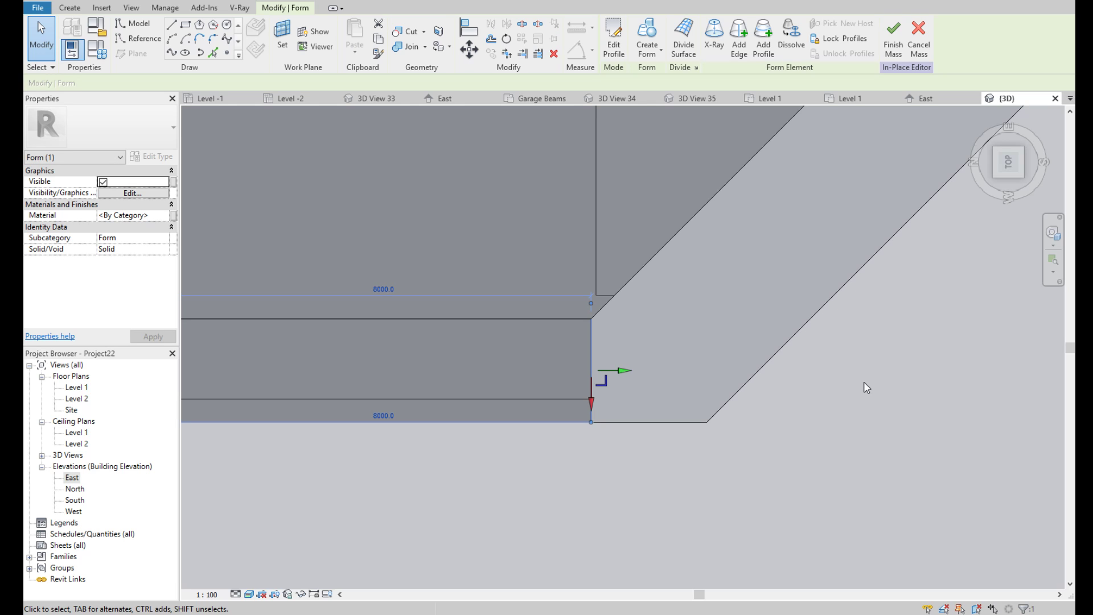
scroll(866, 388, down, 5)
scroll(797, 215, down, 3)
click(797, 214)
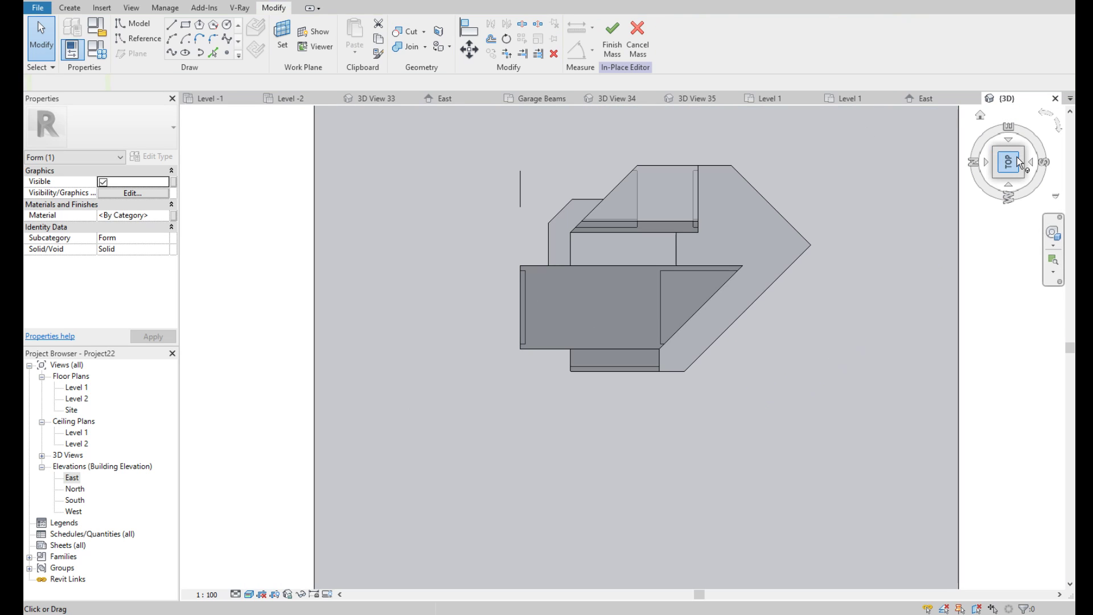
drag(1019, 164, 1002, 176)
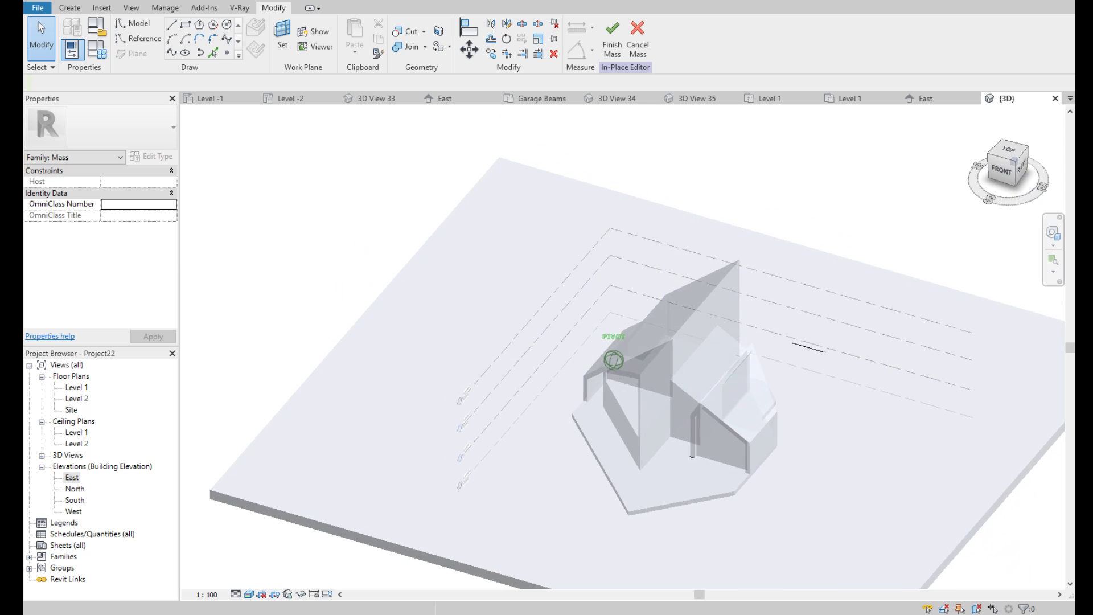
mouse_move(626, 342)
shift+middle_down()
mouse_move(456, 353)
mouse_move(410, 325)
mouse_move(393, 297)
mouse_move(540, 336)
shift+middle_up()
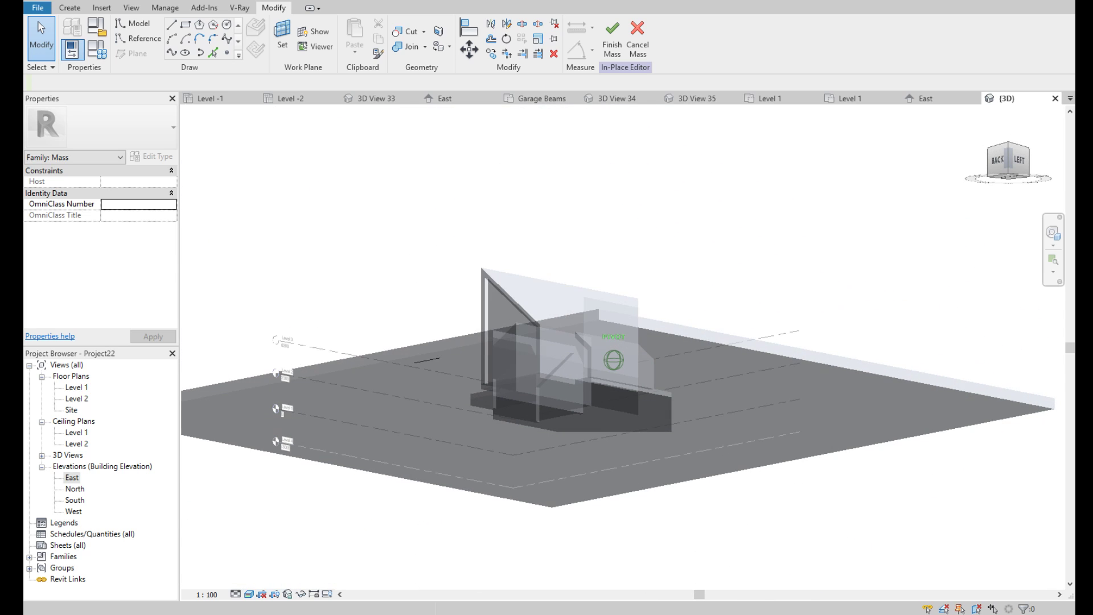